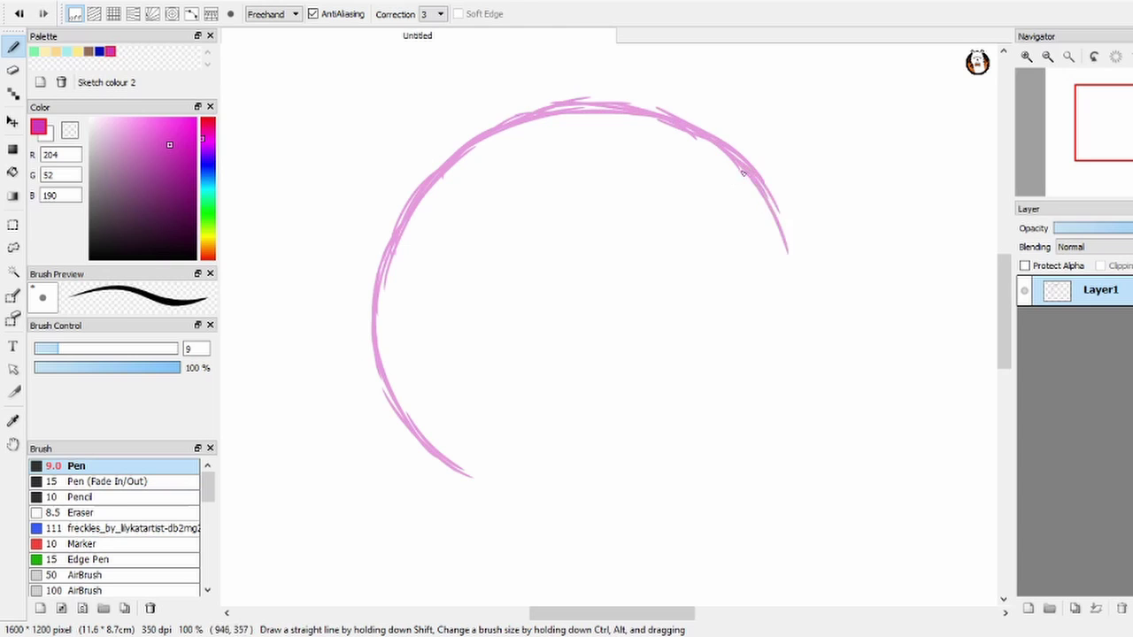
Step: Complete the round head outline by sketching its right side and lower curve with pink pen strokes
{"action": "mouse_move", "coordinate": [799, 261]}
{"action": "left_mouse_down"}
{"action": "mouse_move", "coordinate": [792, 352]}
{"action": "mouse_move", "coordinate": [748, 447]}
{"action": "mouse_move", "coordinate": [673, 482]}
{"action": "left_mouse_up"}
{"action": "mouse_move", "coordinate": [423, 445]}
{"action": "left_mouse_down"}
{"action": "mouse_move", "coordinate": [493, 493]}
{"action": "mouse_move", "coordinate": [678, 501]}
{"action": "mouse_move", "coordinate": [784, 412]}
{"action": "mouse_move", "coordinate": [682, 485]}
{"action": "left_mouse_up"}
{"action": "scroll", "coordinate": [503, 362], "scroll_direction": "down", "scroll_amount": 1}
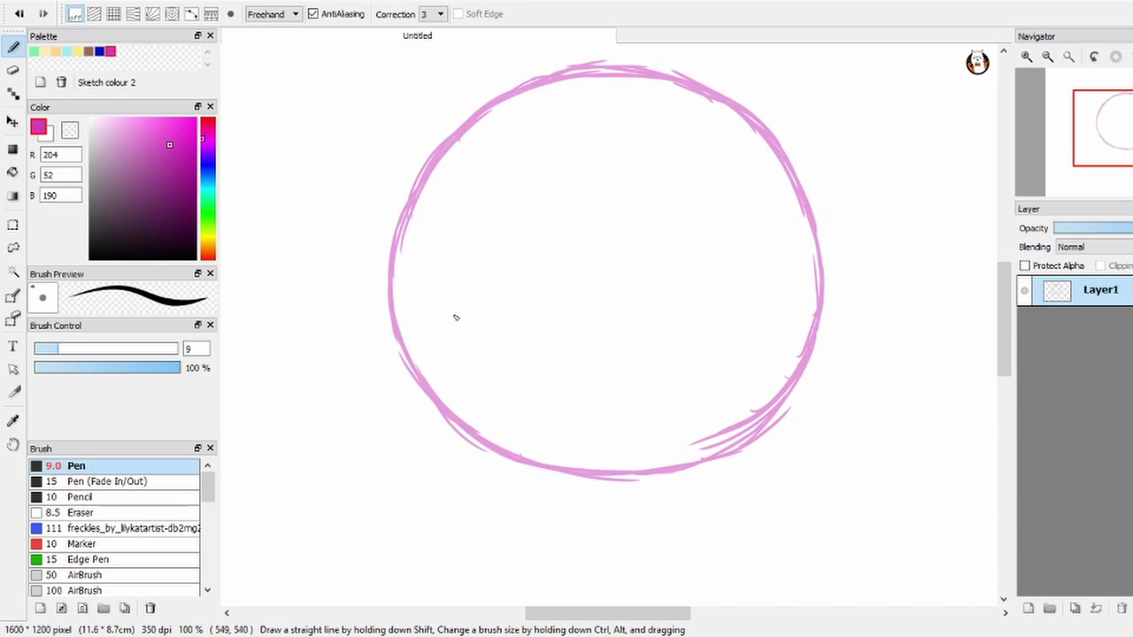
{"action": "scroll", "coordinate": [466, 336], "scroll_direction": "down", "scroll_amount": 1}
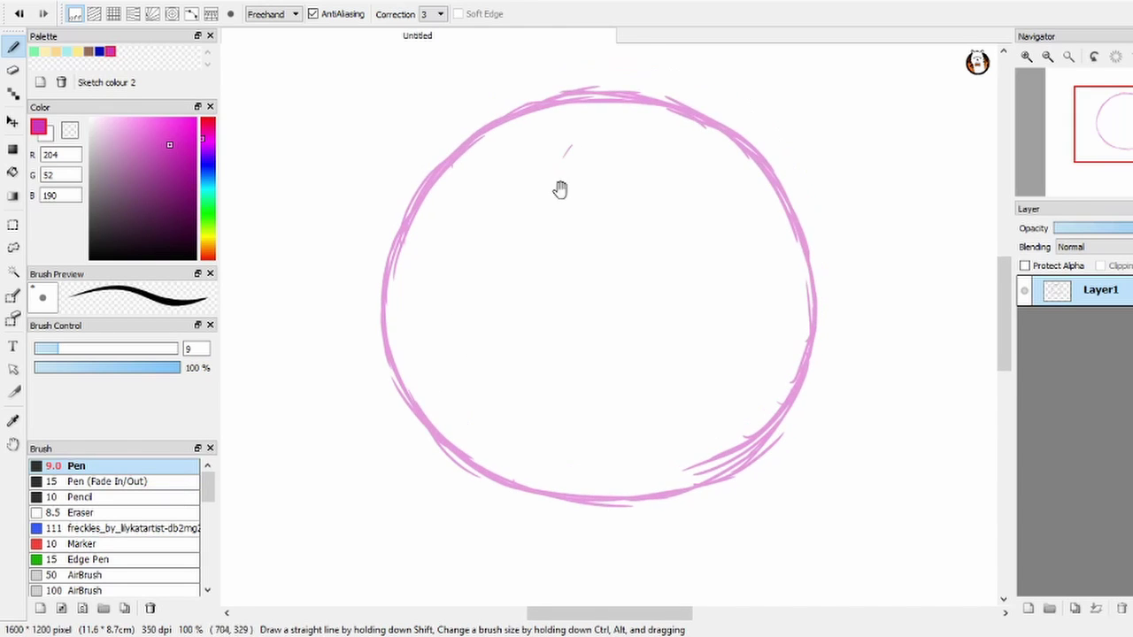
{"action": "left_click_drag", "start_coordinate": [595, 99], "coordinate": [537, 212]}
{"action": "scroll", "coordinate": [531, 221], "scroll_direction": "down", "scroll_amount": 3}
{"action": "left_click_drag", "start_coordinate": [516, 316], "coordinate": [518, 218]}
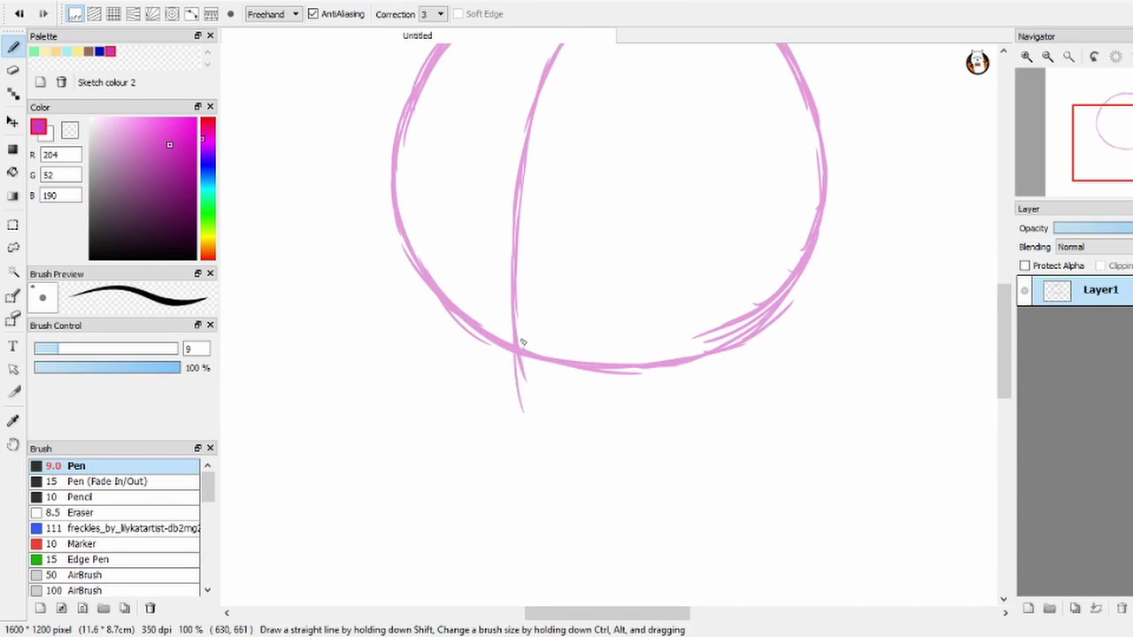
{"action": "left_click_drag", "start_coordinate": [523, 342], "coordinate": [518, 460]}
{"action": "scroll", "coordinate": [509, 268], "scroll_direction": "down", "scroll_amount": 2}
{"action": "left_click_drag", "start_coordinate": [477, 288], "coordinate": [558, 363]}
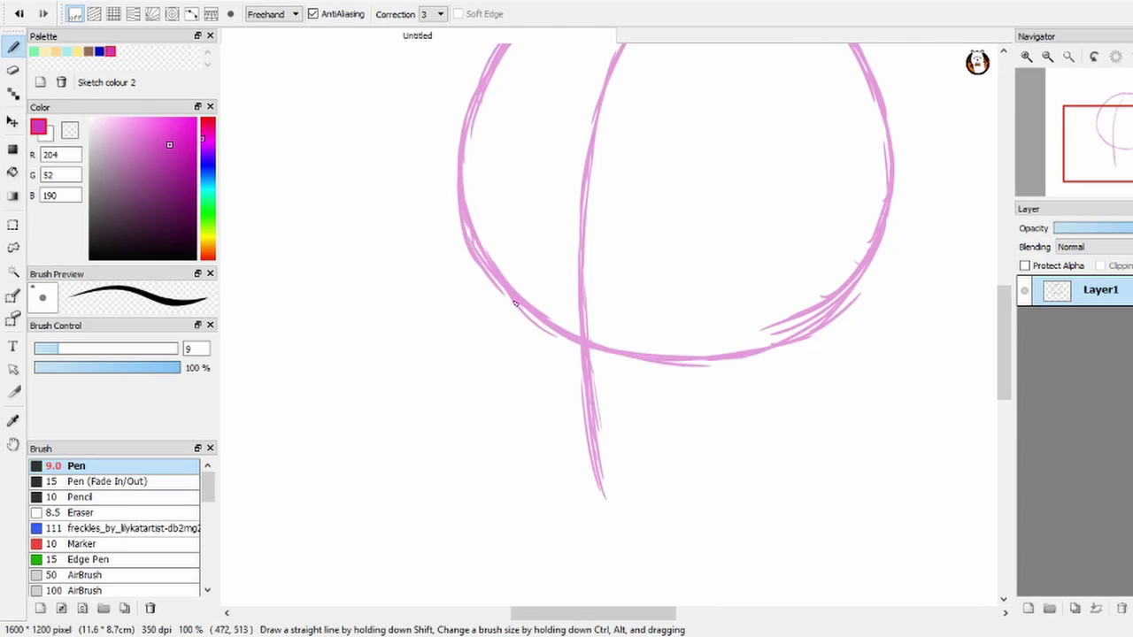
{"action": "mouse_move", "coordinate": [515, 304]}
{"action": "left_mouse_down"}
{"action": "mouse_move", "coordinate": [656, 361]}
{"action": "mouse_move", "coordinate": [552, 475]}
{"action": "mouse_move", "coordinate": [552, 443]}
{"action": "left_mouse_up"}
{"action": "key", "text": "ctrl+z"}
{"action": "key", "text": "ctrl+z"}
{"action": "key", "text": "ctrl+z"}
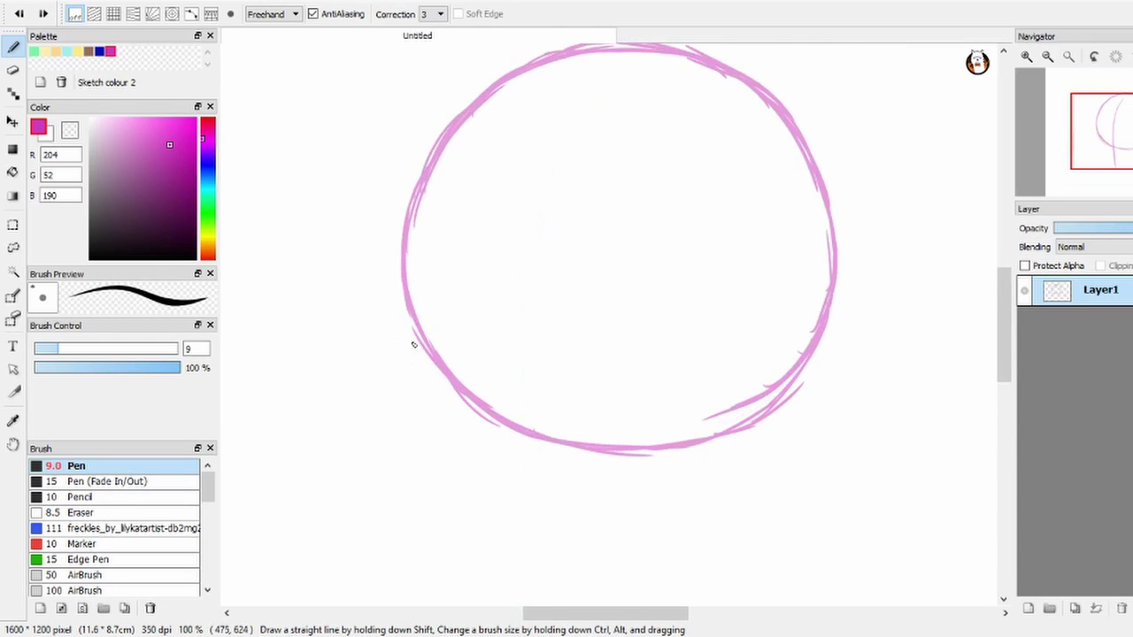
Step: Sketch the jaw below the head circle, running from both cheeks down to a rounded chin
{"action": "scroll", "coordinate": [416, 306], "scroll_direction": "down", "scroll_amount": 1}
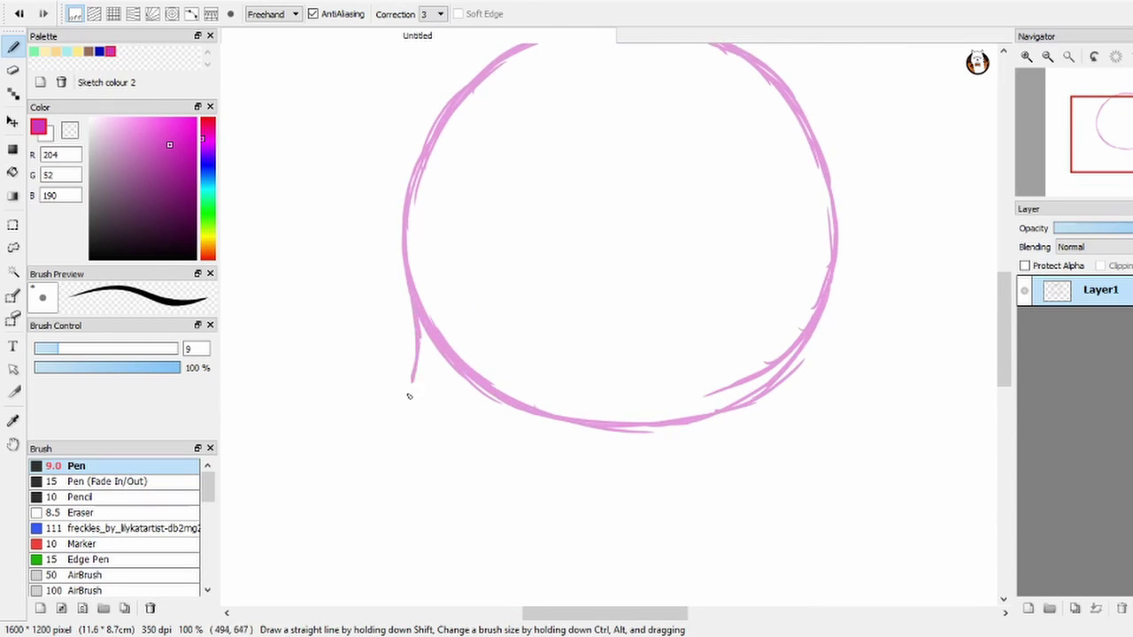
{"action": "scroll", "coordinate": [409, 395], "scroll_direction": "down", "scroll_amount": 2}
{"action": "left_click_drag", "start_coordinate": [502, 437], "coordinate": [550, 454]}
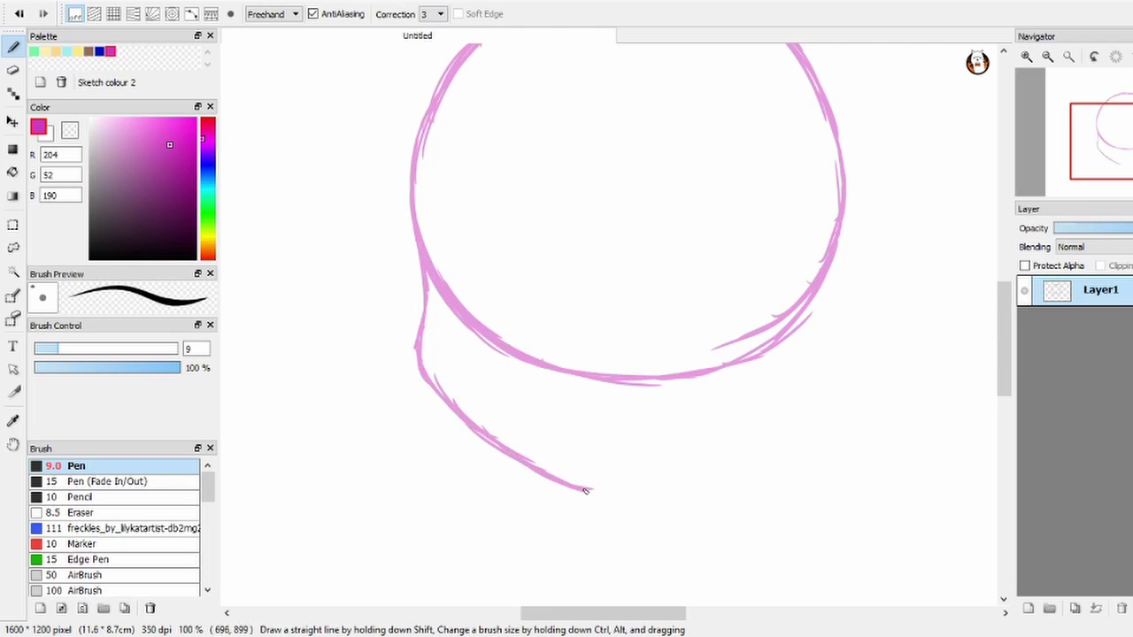
{"action": "left_click_drag", "start_coordinate": [790, 388], "coordinate": [717, 438]}
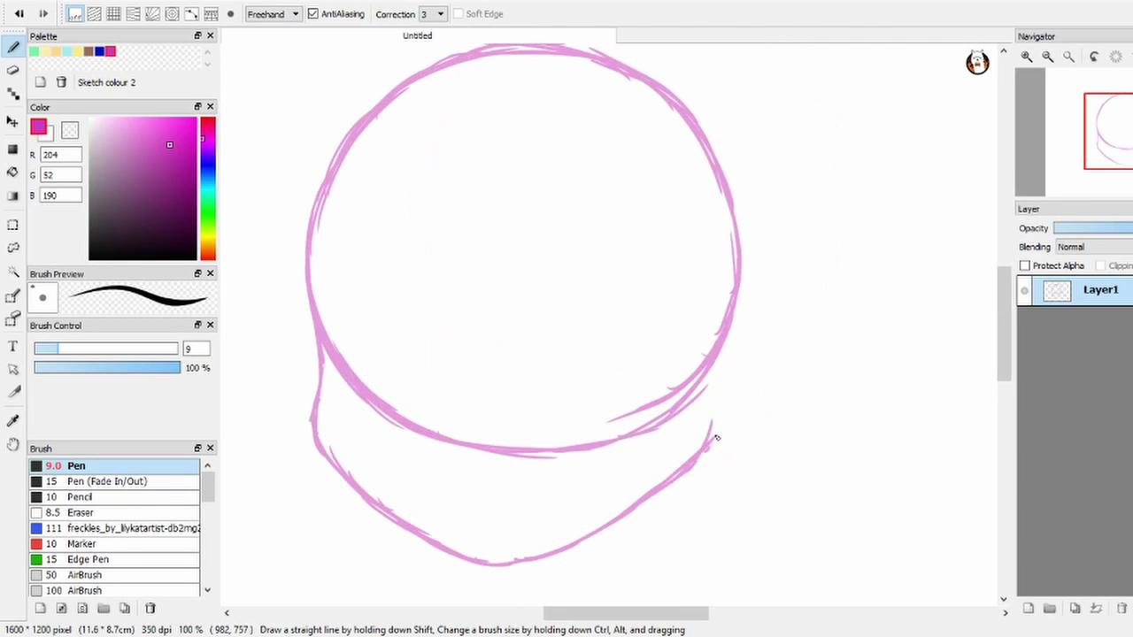
{"action": "scroll", "coordinate": [713, 413], "scroll_direction": "down", "scroll_amount": 3}
{"action": "scroll", "coordinate": [676, 309], "scroll_direction": "down", "scroll_amount": 5}
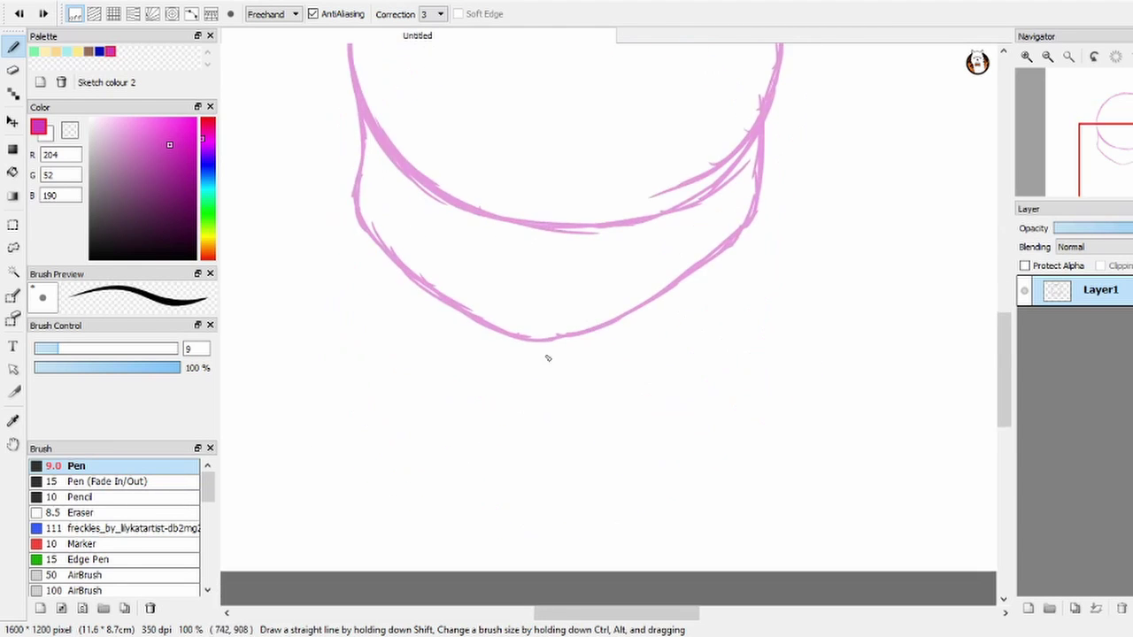
Step: Sketch both sides of the neck, one from the chin and one from the right corner of the jaw
{"action": "scroll", "coordinate": [594, 320], "scroll_direction": "up", "scroll_amount": 1}
{"action": "scroll", "coordinate": [593, 320], "scroll_direction": "down", "scroll_amount": 3}
{"action": "scroll", "coordinate": [749, 301], "scroll_direction": "up", "scroll_amount": 3}
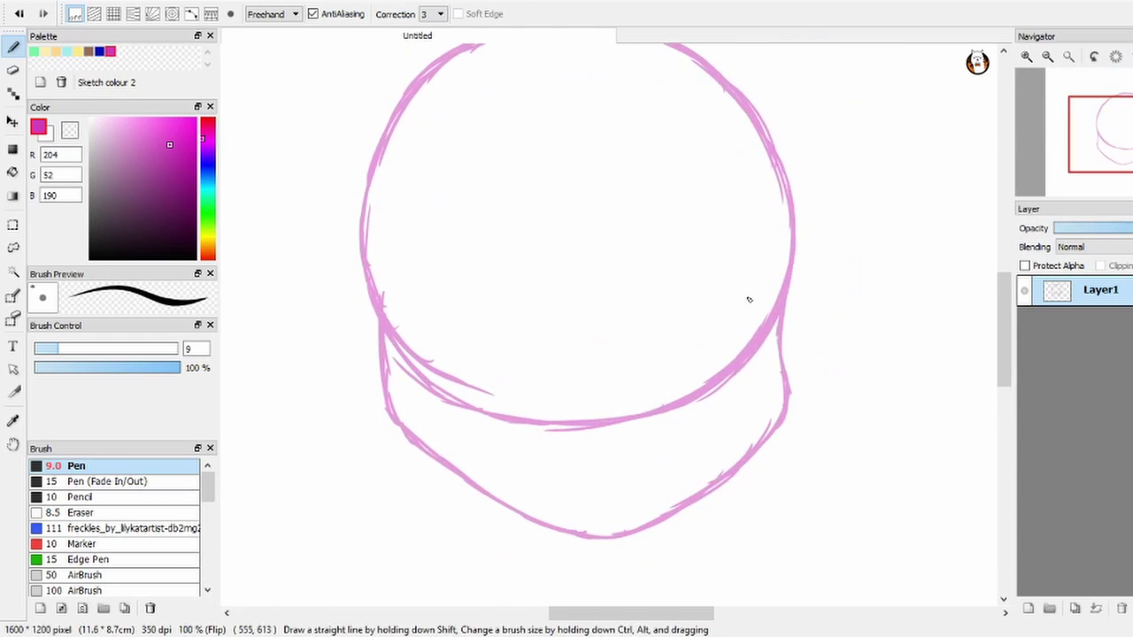
{"action": "left_click_drag", "start_coordinate": [620, 372], "coordinate": [509, 384]}
{"action": "scroll", "coordinate": [508, 384], "scroll_direction": "up", "scroll_amount": 1}
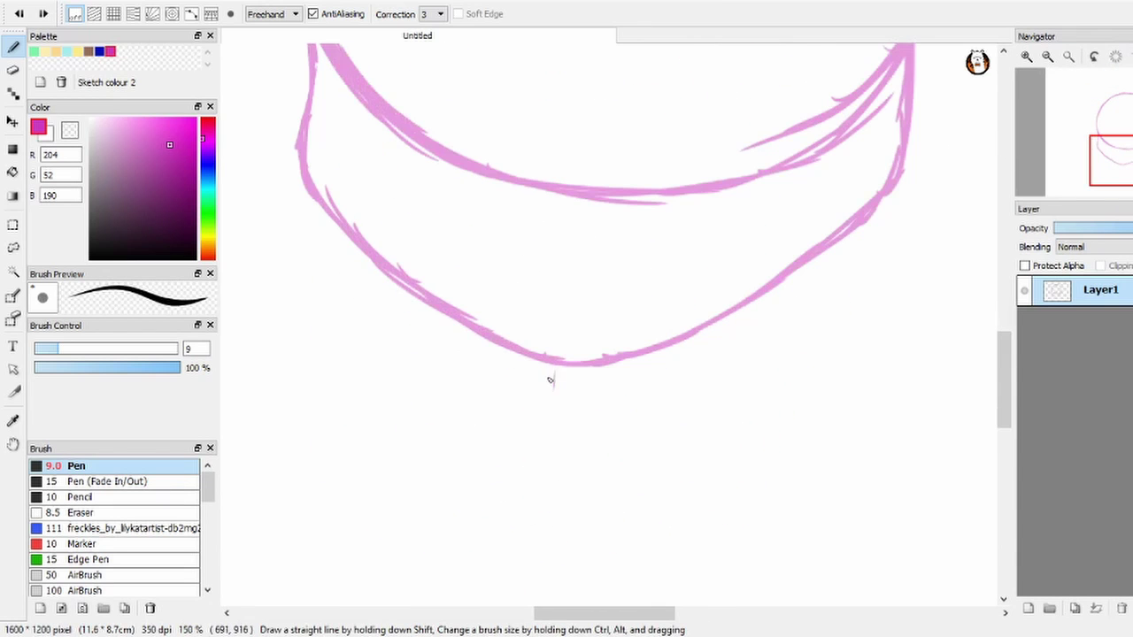
{"action": "left_click_drag", "start_coordinate": [545, 451], "coordinate": [531, 485]}
{"action": "left_click_drag", "start_coordinate": [532, 485], "coordinate": [420, 478]}
{"action": "left_click_drag", "start_coordinate": [767, 190], "coordinate": [744, 359]}
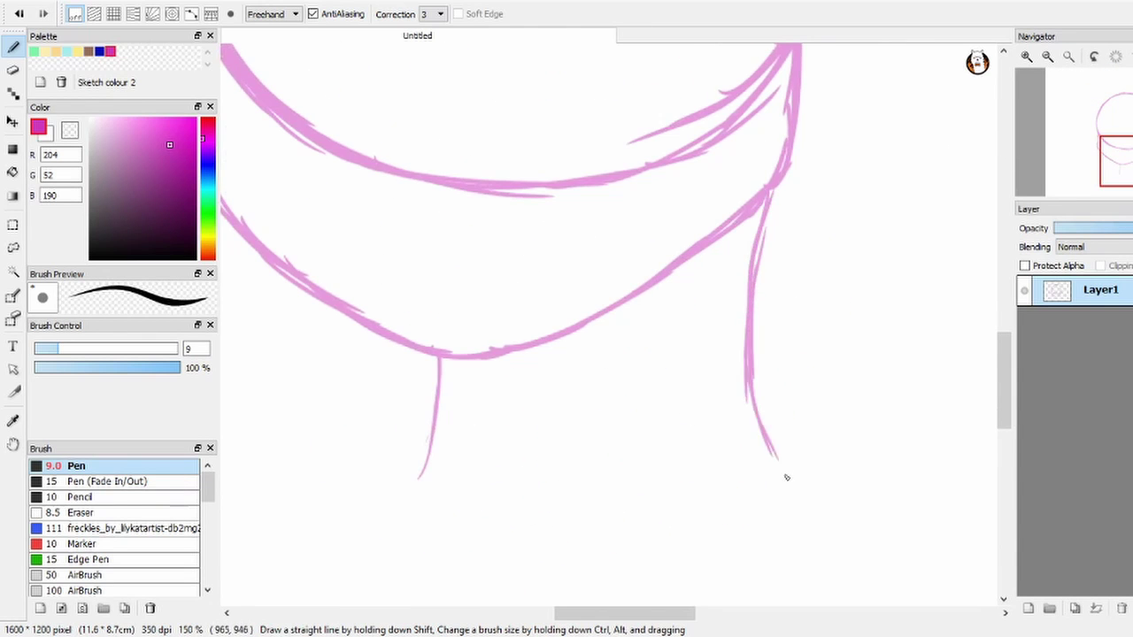
{"action": "left_click_drag", "start_coordinate": [786, 478], "coordinate": [910, 407]}
Step: Sketch the left shoulder line curving outward from the base of the neck
{"action": "mouse_move", "coordinate": [567, 353]}
{"action": "left_mouse_down"}
{"action": "mouse_move", "coordinate": [514, 436]}
{"action": "mouse_move", "coordinate": [336, 362]}
{"action": "left_mouse_up"}
{"action": "left_click_drag", "start_coordinate": [696, 354], "coordinate": [761, 438]}
{"action": "left_click_drag", "start_coordinate": [653, 404], "coordinate": [501, 337]}
{"action": "left_click_drag", "start_coordinate": [643, 327], "coordinate": [469, 404]}
{"action": "mouse_move", "coordinate": [503, 399]}
{"action": "left_mouse_down"}
{"action": "mouse_move", "coordinate": [658, 363]}
{"action": "mouse_move", "coordinate": [353, 413]}
{"action": "left_mouse_up"}
Step: Sketch the right shoulder line outward from the neck and round both shoulders down into the upper arms
{"action": "left_click_drag", "start_coordinate": [780, 365], "coordinate": [538, 372]}
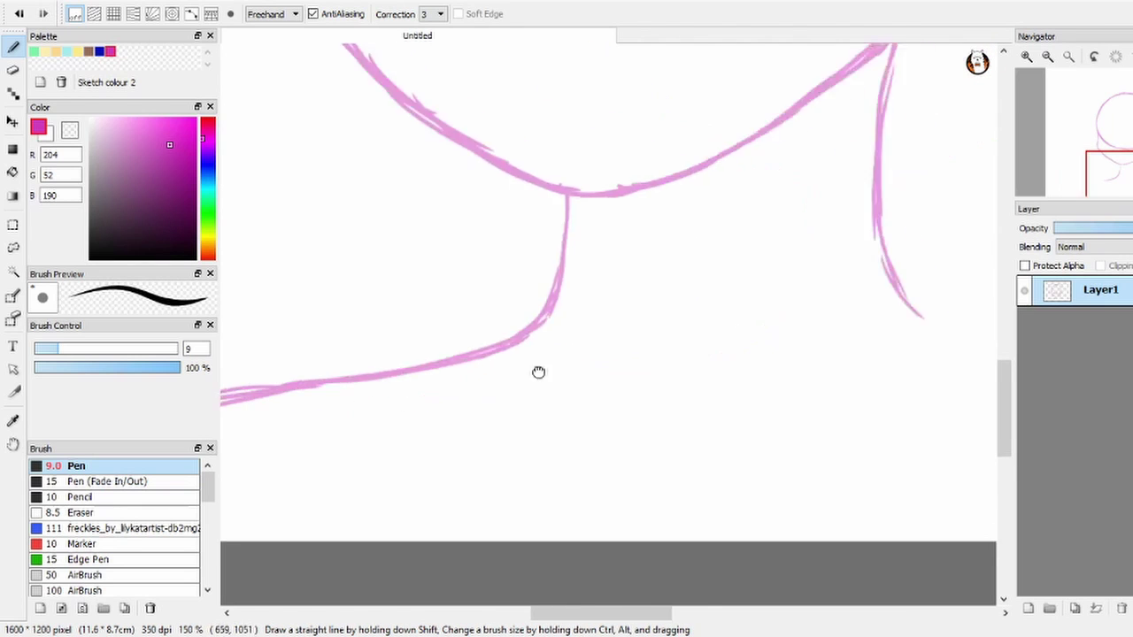
{"action": "left_click_drag", "start_coordinate": [992, 355], "coordinate": [616, 370]}
{"action": "mouse_move", "coordinate": [504, 332]}
{"action": "left_mouse_down"}
{"action": "mouse_move", "coordinate": [895, 415]}
{"action": "mouse_move", "coordinate": [744, 412]}
{"action": "left_mouse_up"}
{"action": "left_click_drag", "start_coordinate": [719, 405], "coordinate": [753, 430]}
{"action": "key", "text": "ctrl+z"}
{"action": "key", "text": "ctrl+z"}
{"action": "mouse_move", "coordinate": [631, 384]}
{"action": "left_mouse_down"}
{"action": "mouse_move", "coordinate": [716, 438]}
{"action": "mouse_move", "coordinate": [750, 508]}
{"action": "mouse_move", "coordinate": [852, 393]}
{"action": "left_mouse_up"}
{"action": "left_click_drag", "start_coordinate": [492, 354], "coordinate": [416, 486]}
{"action": "scroll", "coordinate": [425, 393], "scroll_direction": "down", "scroll_amount": 2}
{"action": "left_click_drag", "start_coordinate": [425, 393], "coordinate": [594, 262]}
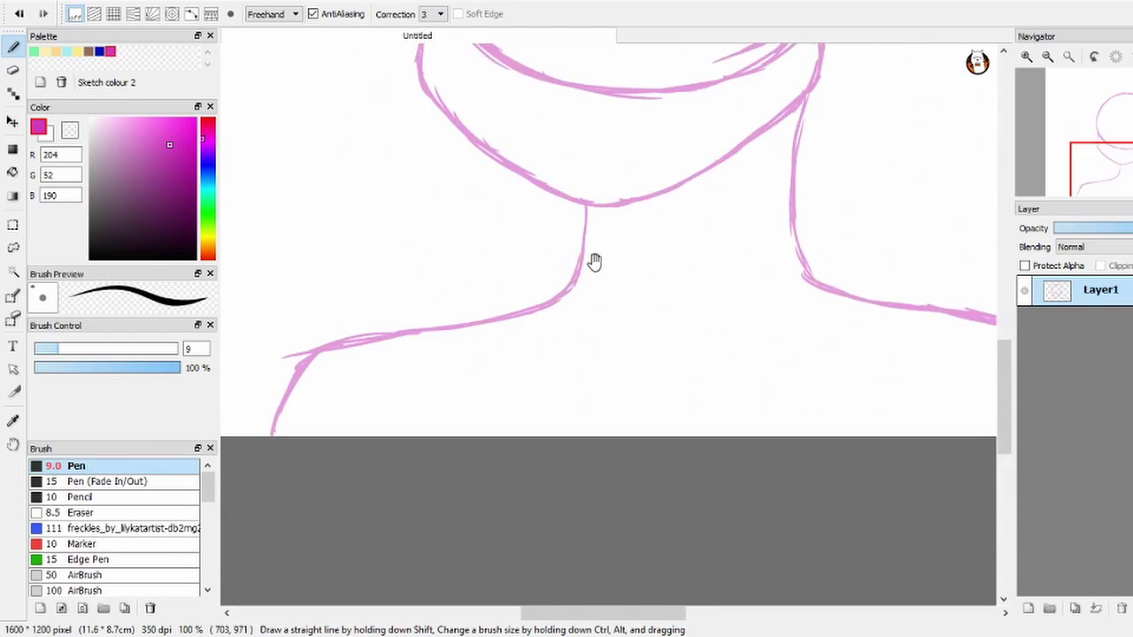
Step: Thicken the two neck lines with additional pen strokes
{"action": "scroll", "coordinate": [576, 212], "scroll_direction": "up", "scroll_amount": 1}
{"action": "left_click_drag", "start_coordinate": [553, 308], "coordinate": [332, 414]}
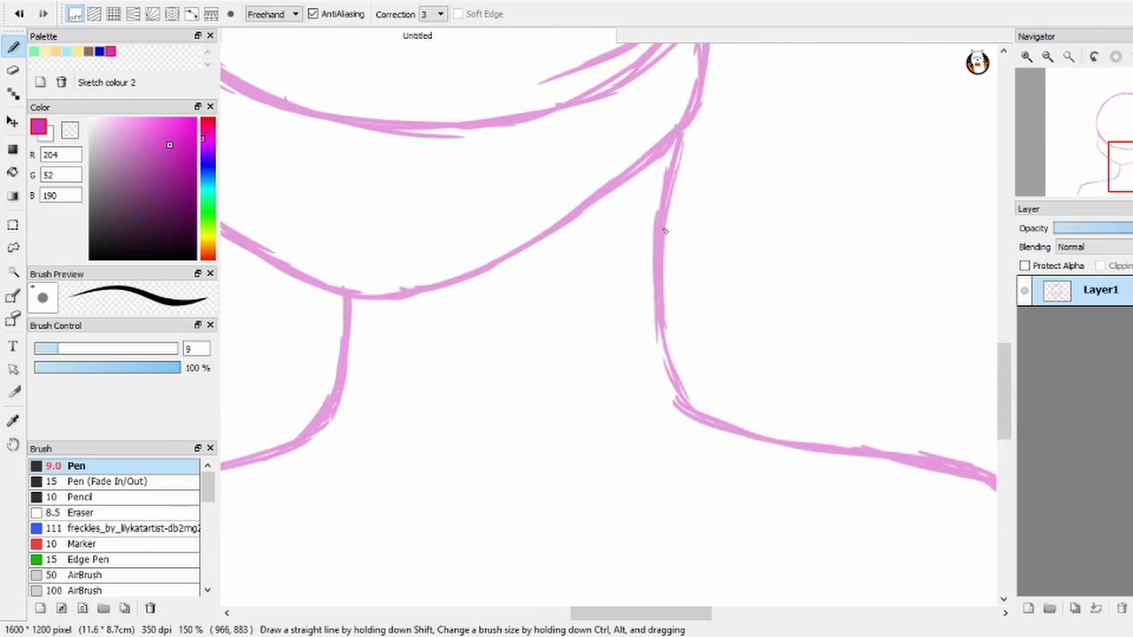
{"action": "left_click_drag", "start_coordinate": [665, 230], "coordinate": [674, 394]}
{"action": "left_click_drag", "start_coordinate": [539, 184], "coordinate": [681, 405]}
Step: Select the head freehand with the lasso and transform it so it tilts slightly and sits lower on the neck
{"action": "scroll", "coordinate": [594, 248], "scroll_direction": "down", "scroll_amount": 4}
{"action": "key", "text": "l"}
{"action": "left_click_drag", "start_coordinate": [451, 394], "coordinate": [678, 370]}
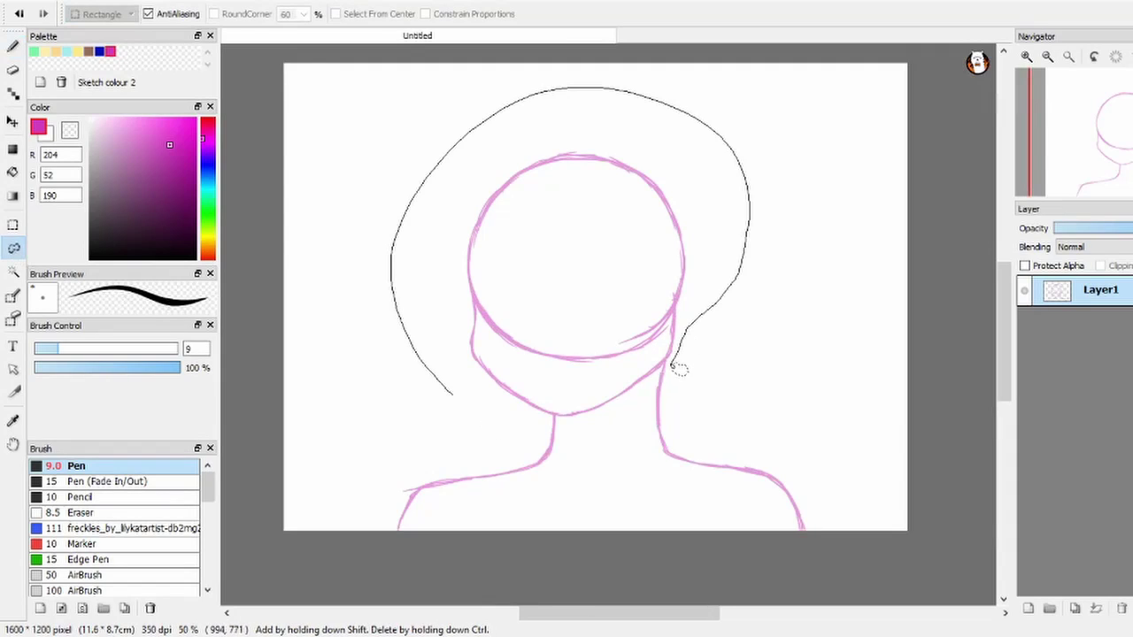
{"action": "left_click_drag", "start_coordinate": [563, 426], "coordinate": [450, 393]}
{"action": "key", "text": "ctrl+t"}
{"action": "mouse_move", "coordinate": [770, 408]}
{"action": "left_mouse_down"}
{"action": "mouse_move", "coordinate": [764, 430]}
{"action": "mouse_move", "coordinate": [787, 434]}
{"action": "left_mouse_up"}
{"action": "key", "text": "Return"}
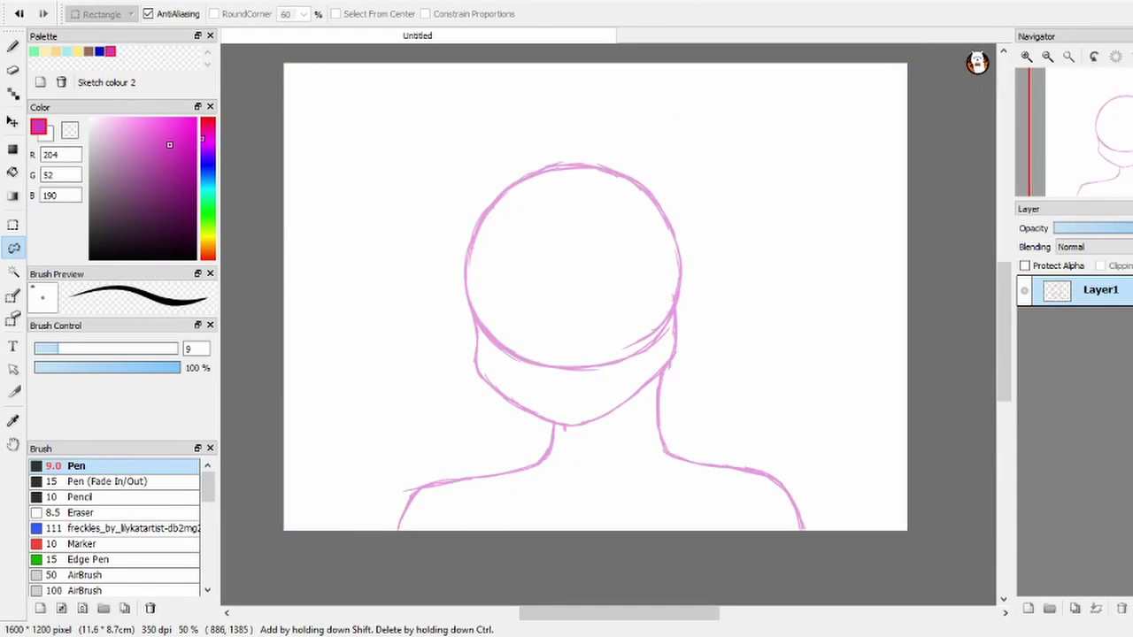
Step: Erase the stray leftover mark beneath the chin
{"action": "scroll", "coordinate": [498, 366], "scroll_direction": "up", "scroll_amount": 3}
{"action": "key", "text": "e"}
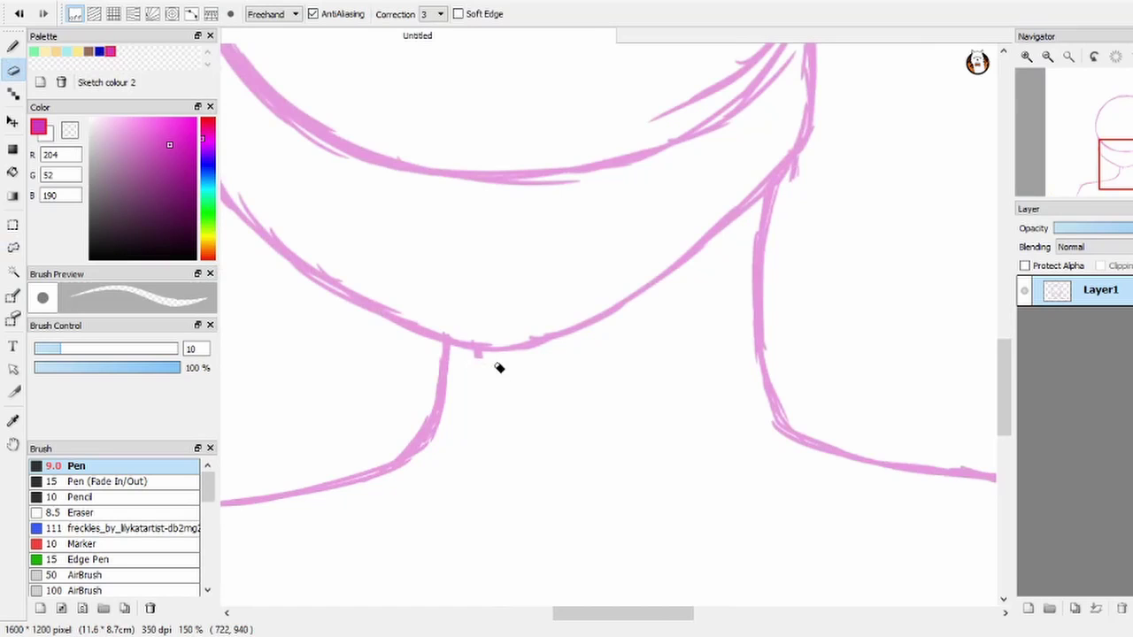
{"action": "scroll", "coordinate": [699, 226], "scroll_direction": "up", "scroll_amount": 1}
{"action": "left_click_drag", "start_coordinate": [611, 247], "coordinate": [483, 306]}
{"action": "scroll", "coordinate": [437, 372], "scroll_direction": "down", "scroll_amount": 2}
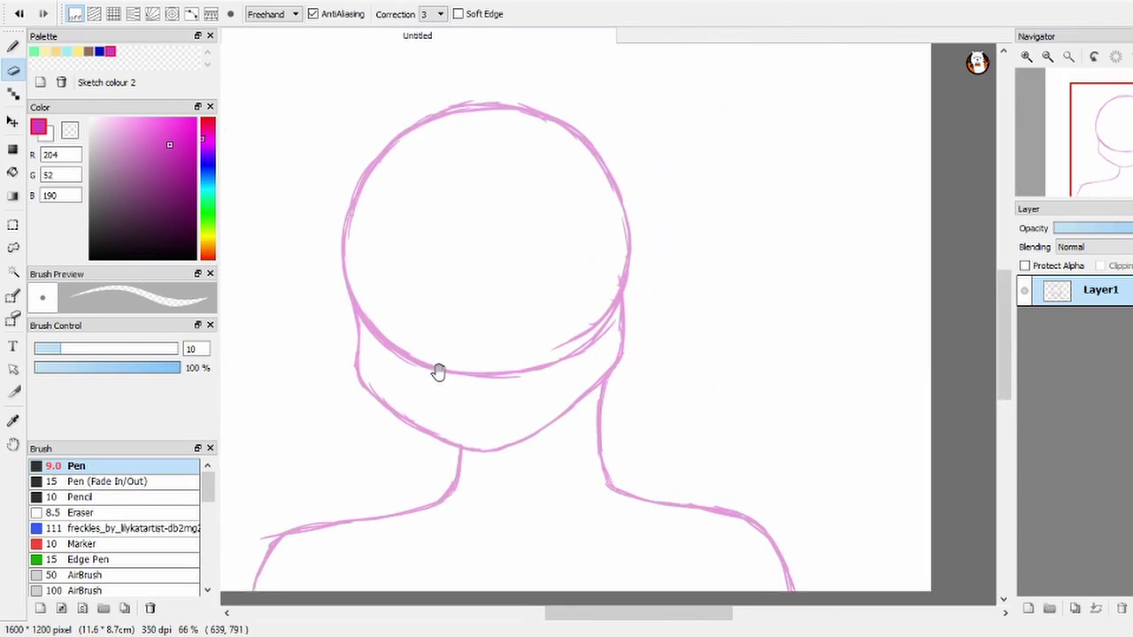
{"action": "scroll", "coordinate": [296, 220], "scroll_direction": "up", "scroll_amount": 2}
{"action": "key", "text": "b"}
{"action": "scroll", "coordinate": [415, 227], "scroll_direction": "down", "scroll_amount": 2}
{"action": "scroll", "coordinate": [393, 309], "scroll_direction": "down", "scroll_amount": 2}
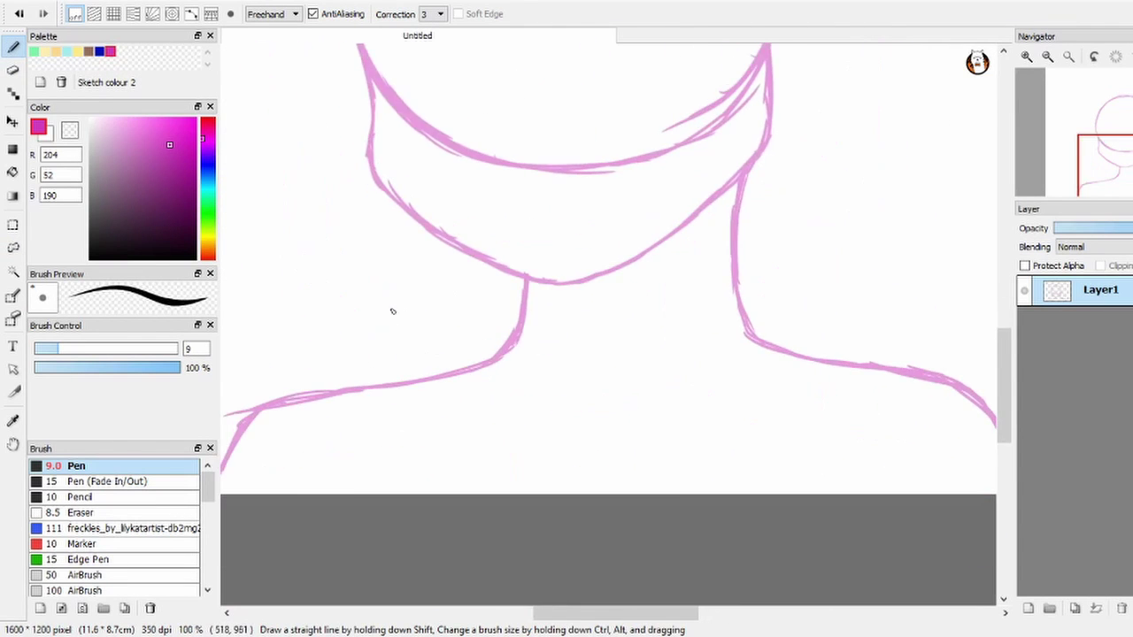
{"action": "key", "text": "e"}
{"action": "scroll", "coordinate": [452, 333], "scroll_direction": "up", "scroll_amount": 2}
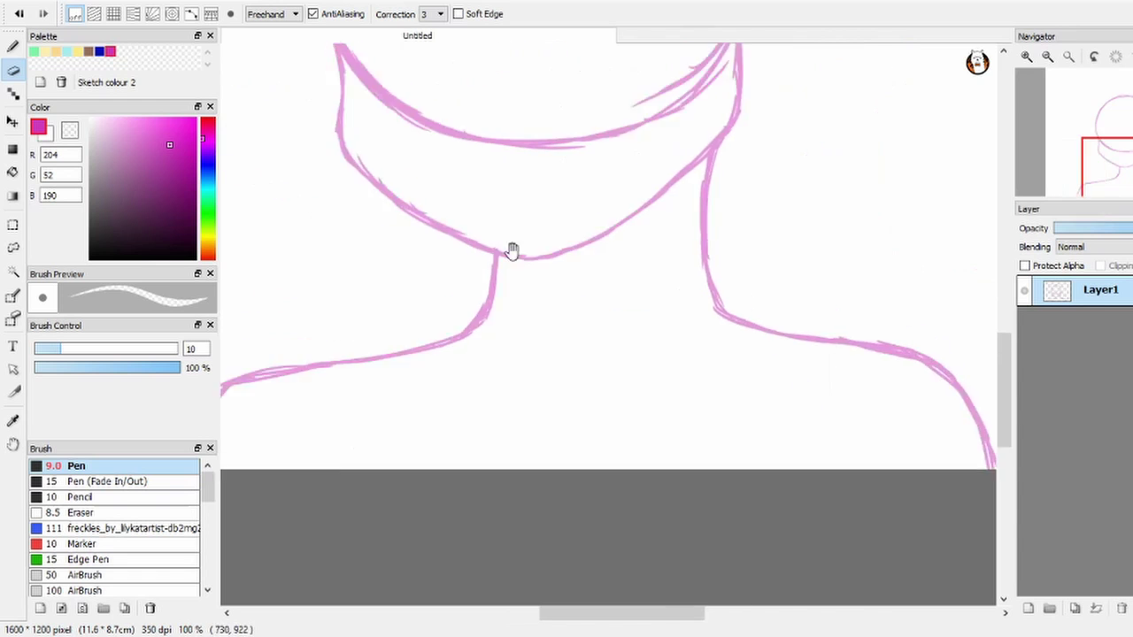
{"action": "key", "text": "b"}
{"action": "mouse_move", "coordinate": [376, 180]}
{"action": "left_mouse_down"}
{"action": "mouse_move", "coordinate": [436, 271]}
{"action": "mouse_move", "coordinate": [359, 375]}
{"action": "left_mouse_up"}
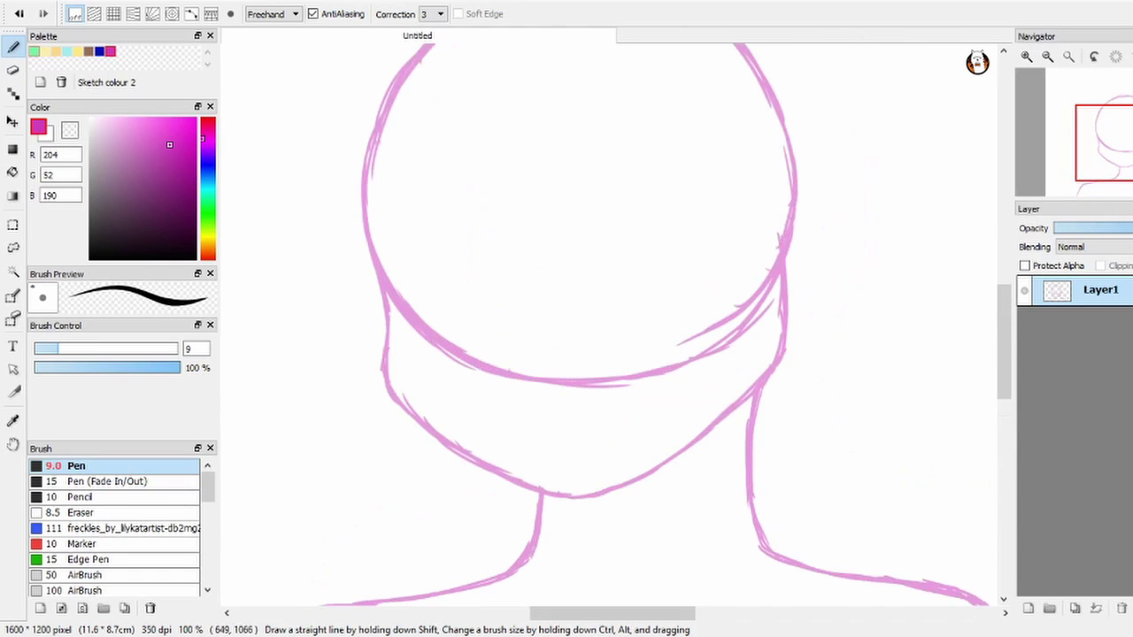
{"action": "scroll", "coordinate": [431, 286], "scroll_direction": "up", "scroll_amount": 2}
{"action": "left_click_drag", "start_coordinate": [430, 286], "coordinate": [422, 392]}
{"action": "scroll", "coordinate": [434, 355], "scroll_direction": "down", "scroll_amount": 2}
{"action": "scroll", "coordinate": [434, 354], "scroll_direction": "up", "scroll_amount": 1}
Step: Sketch a curved vertical centre guideline down the face from the forehead to the chin, redoing the first stroke
{"action": "left_click_drag", "start_coordinate": [479, 104], "coordinate": [463, 146]}
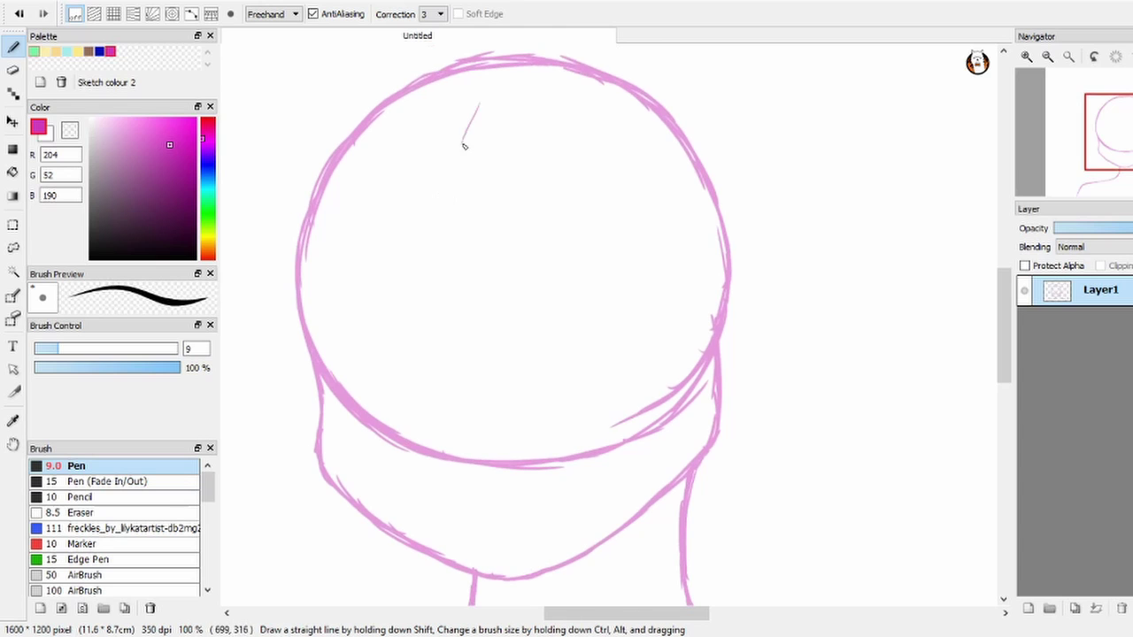
{"action": "key", "text": "ctrl+z"}
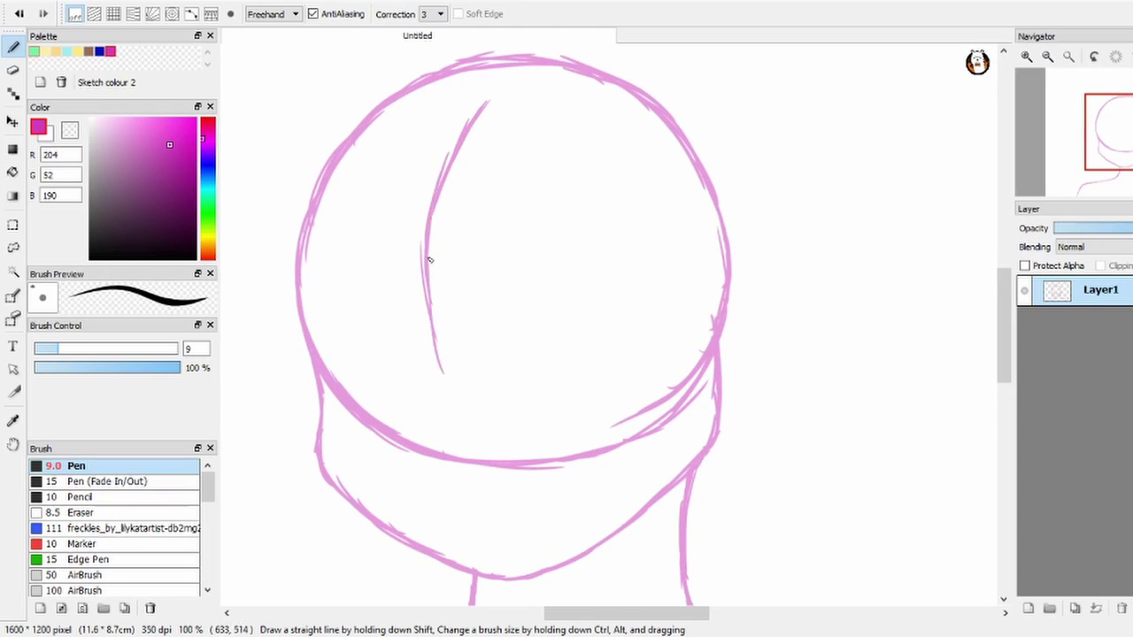
{"action": "left_click_drag", "start_coordinate": [469, 483], "coordinate": [495, 573]}
{"action": "left_click_drag", "start_coordinate": [478, 413], "coordinate": [509, 377]}
{"action": "mouse_move", "coordinate": [405, 317]}
{"action": "left_mouse_down"}
{"action": "mouse_move", "coordinate": [342, 318]}
{"action": "mouse_move", "coordinate": [468, 322]}
{"action": "left_mouse_up"}
{"action": "key", "text": "ctrl+z"}
{"action": "mouse_move", "coordinate": [354, 329]}
{"action": "left_mouse_down"}
{"action": "mouse_move", "coordinate": [469, 320]}
{"action": "mouse_move", "coordinate": [678, 250]}
{"action": "left_mouse_up"}
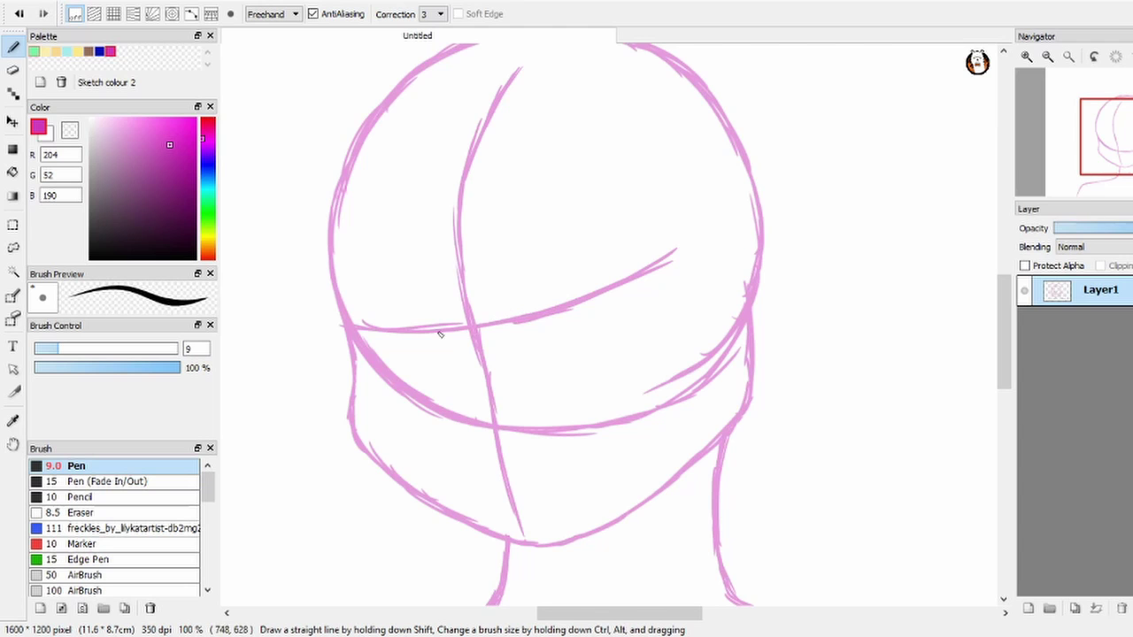
{"action": "scroll", "coordinate": [572, 216], "scroll_direction": "down", "scroll_amount": 4}
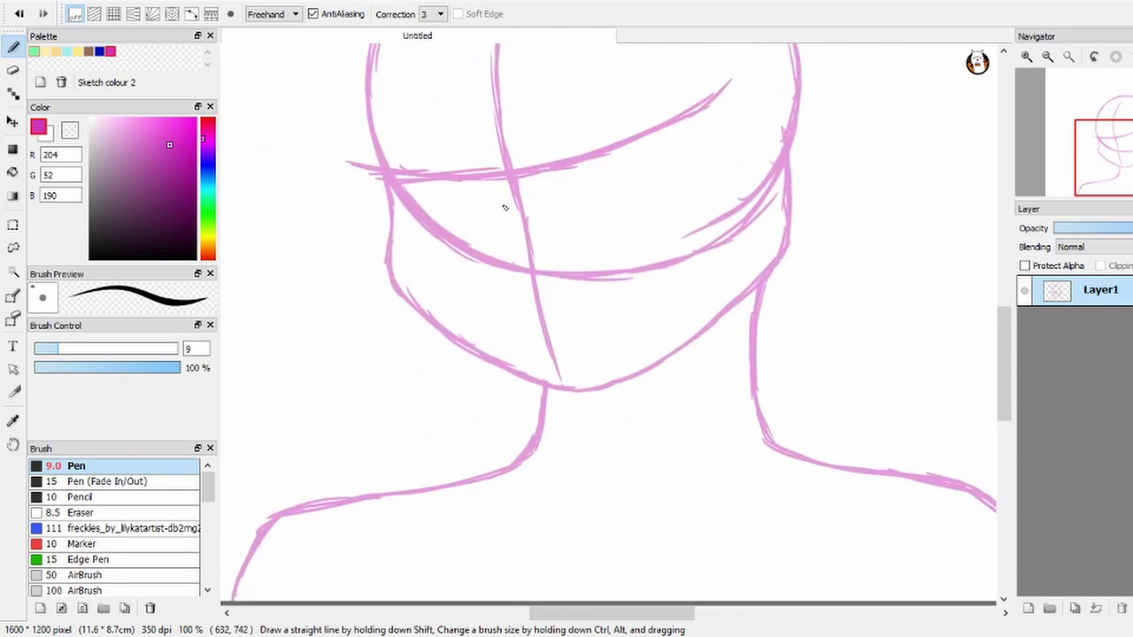
{"action": "key", "text": "ctrl+z"}
Step: Erase the stray inner strokes along the lower-right edge of the head circle
{"action": "scroll", "coordinate": [458, 292], "scroll_direction": "up", "scroll_amount": 2}
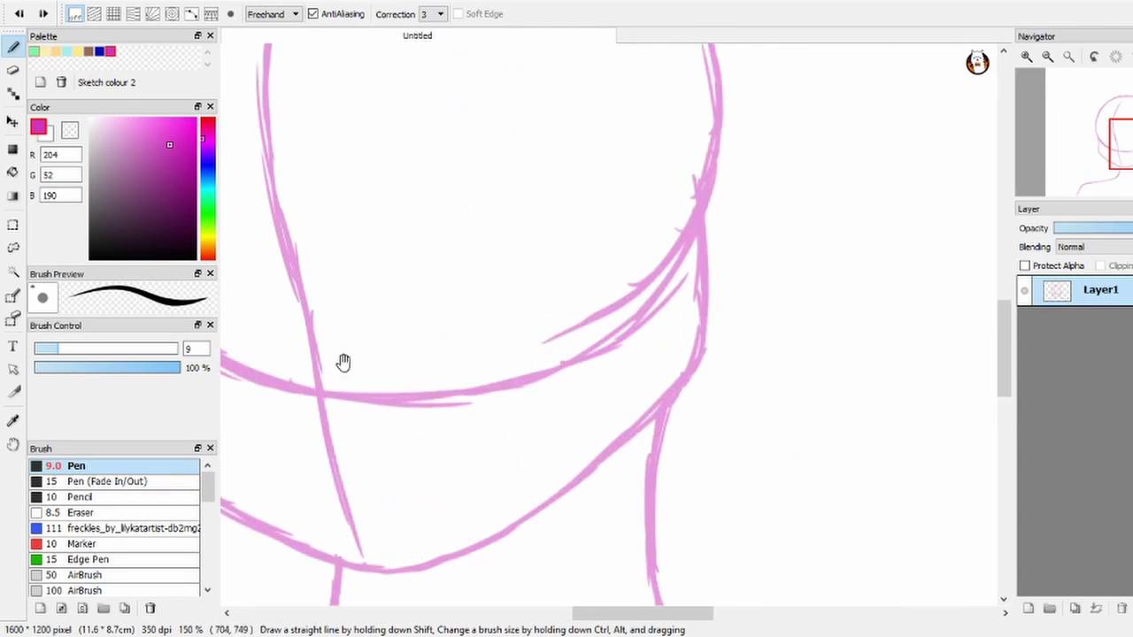
{"action": "key", "text": "e"}
{"action": "mouse_move", "coordinate": [543, 332]}
{"action": "left_mouse_down"}
{"action": "mouse_move", "coordinate": [654, 282]}
{"action": "mouse_move", "coordinate": [675, 245]}
{"action": "left_mouse_up"}
{"action": "scroll", "coordinate": [620, 265], "scroll_direction": "down", "scroll_amount": 3}
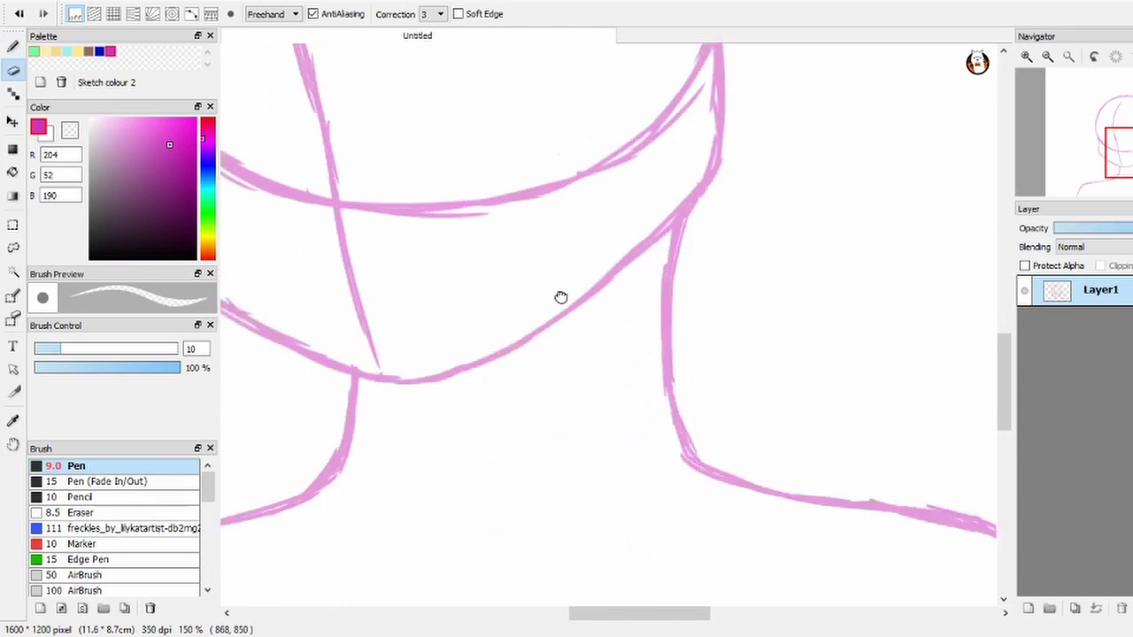
Step: Sketch a double curved neckline across the chest, joining the bases of both sides of the neck
{"action": "key", "text": "b"}
{"action": "scroll", "coordinate": [417, 316], "scroll_direction": "up", "scroll_amount": 1}
{"action": "mouse_move", "coordinate": [398, 262]}
{"action": "left_mouse_down"}
{"action": "mouse_move", "coordinate": [481, 366]}
{"action": "mouse_move", "coordinate": [526, 392]}
{"action": "mouse_move", "coordinate": [671, 398]}
{"action": "mouse_move", "coordinate": [852, 303]}
{"action": "mouse_move", "coordinate": [898, 253]}
{"action": "mouse_move", "coordinate": [973, 226]}
{"action": "left_mouse_up"}
{"action": "mouse_move", "coordinate": [565, 336]}
{"action": "left_mouse_down"}
{"action": "mouse_move", "coordinate": [647, 336]}
{"action": "mouse_move", "coordinate": [684, 285]}
{"action": "left_mouse_up"}
{"action": "mouse_move", "coordinate": [505, 276]}
{"action": "left_mouse_down"}
{"action": "mouse_move", "coordinate": [494, 234]}
{"action": "mouse_move", "coordinate": [567, 344]}
{"action": "mouse_move", "coordinate": [637, 389]}
{"action": "mouse_move", "coordinate": [744, 394]}
{"action": "mouse_move", "coordinate": [819, 365]}
{"action": "left_mouse_up"}
{"action": "mouse_move", "coordinate": [806, 387]}
{"action": "left_mouse_down"}
{"action": "mouse_move", "coordinate": [598, 384]}
{"action": "mouse_move", "coordinate": [838, 253]}
{"action": "mouse_move", "coordinate": [837, 197]}
{"action": "left_mouse_up"}
{"action": "mouse_move", "coordinate": [221, 183]}
{"action": "left_mouse_down"}
{"action": "mouse_move", "coordinate": [436, 476]}
{"action": "mouse_move", "coordinate": [475, 609]}
{"action": "left_mouse_up"}
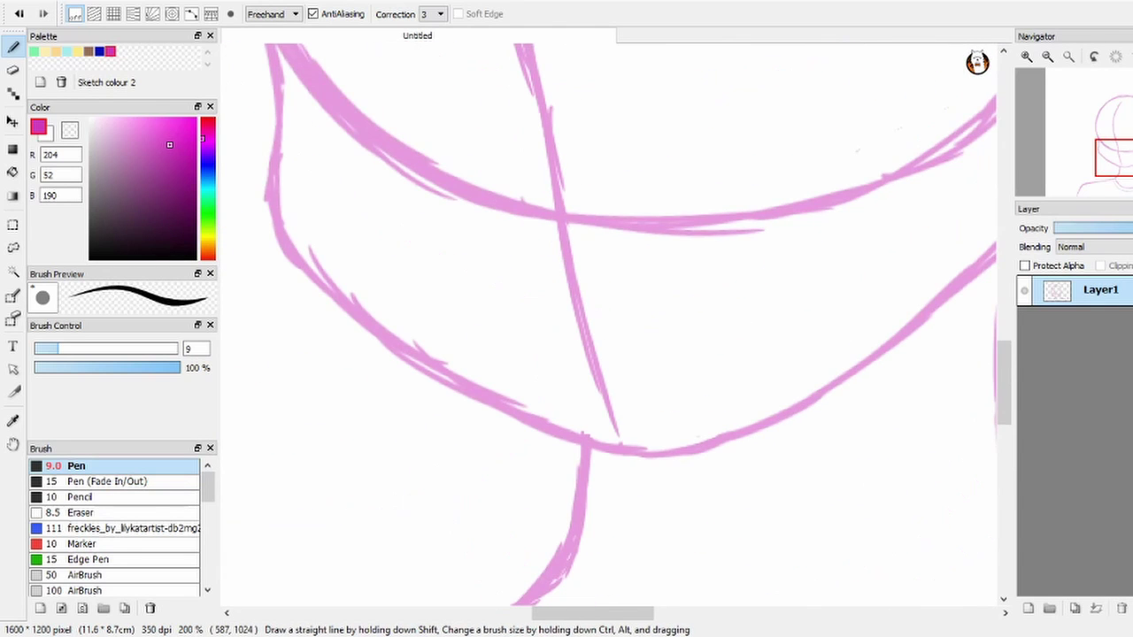
Step: Sketch the top and inner edges of a shape flaring from the right side of the jaw beside the neck
{"action": "scroll", "coordinate": [534, 260], "scroll_direction": "down", "scroll_amount": 3}
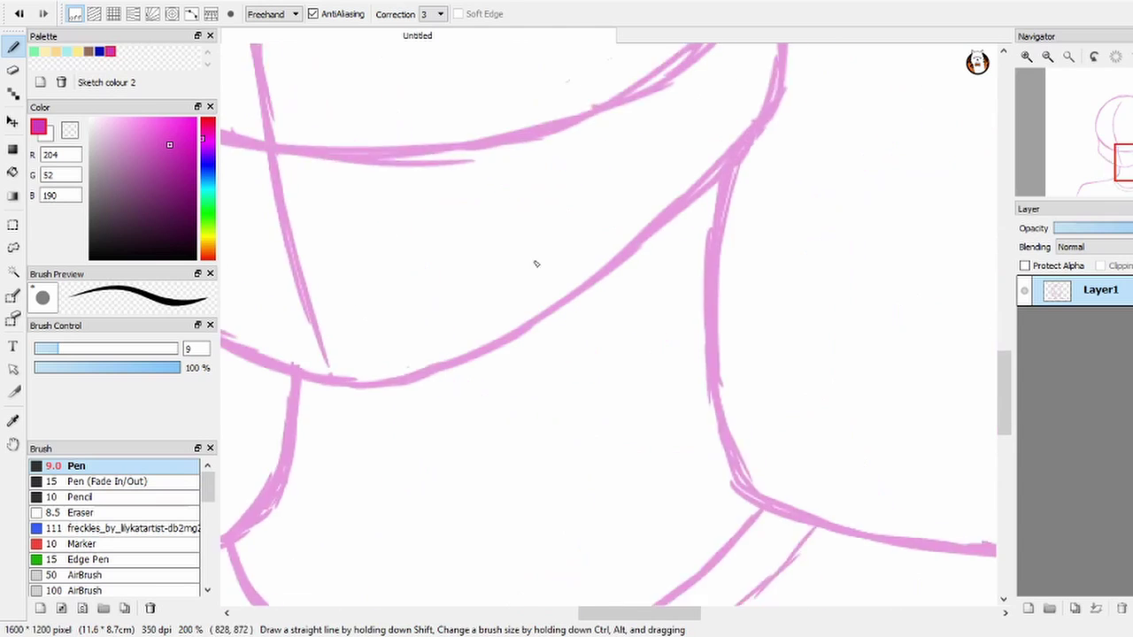
{"action": "scroll", "coordinate": [534, 261], "scroll_direction": "down", "scroll_amount": 1}
{"action": "left_click_drag", "start_coordinate": [664, 217], "coordinate": [850, 266]}
{"action": "left_click_drag", "start_coordinate": [742, 204], "coordinate": [655, 513]}
{"action": "scroll", "coordinate": [694, 372], "scroll_direction": "left", "scroll_amount": 2}
Step: Sketch the matching rounded shape flaring from the left side of the jaw over the left shoulder
{"action": "left_click_drag", "start_coordinate": [432, 282], "coordinate": [399, 295]}
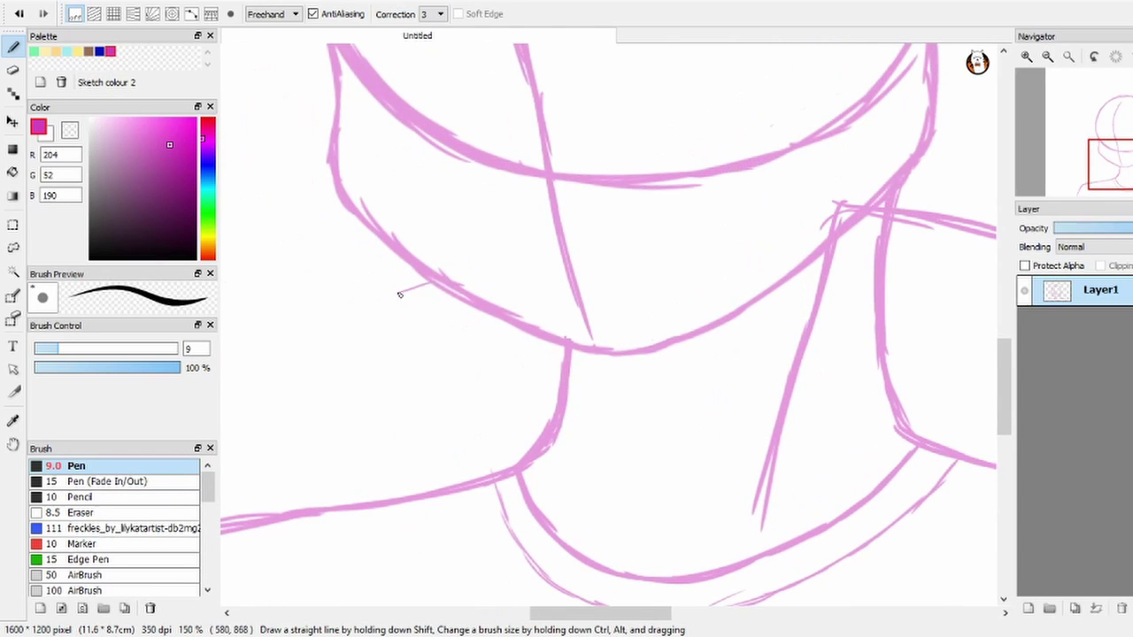
{"action": "left_click_drag", "start_coordinate": [588, 396], "coordinate": [597, 498]}
{"action": "scroll", "coordinate": [480, 274], "scroll_direction": "left", "scroll_amount": 2}
{"action": "scroll", "coordinate": [481, 274], "scroll_direction": "down", "scroll_amount": 1}
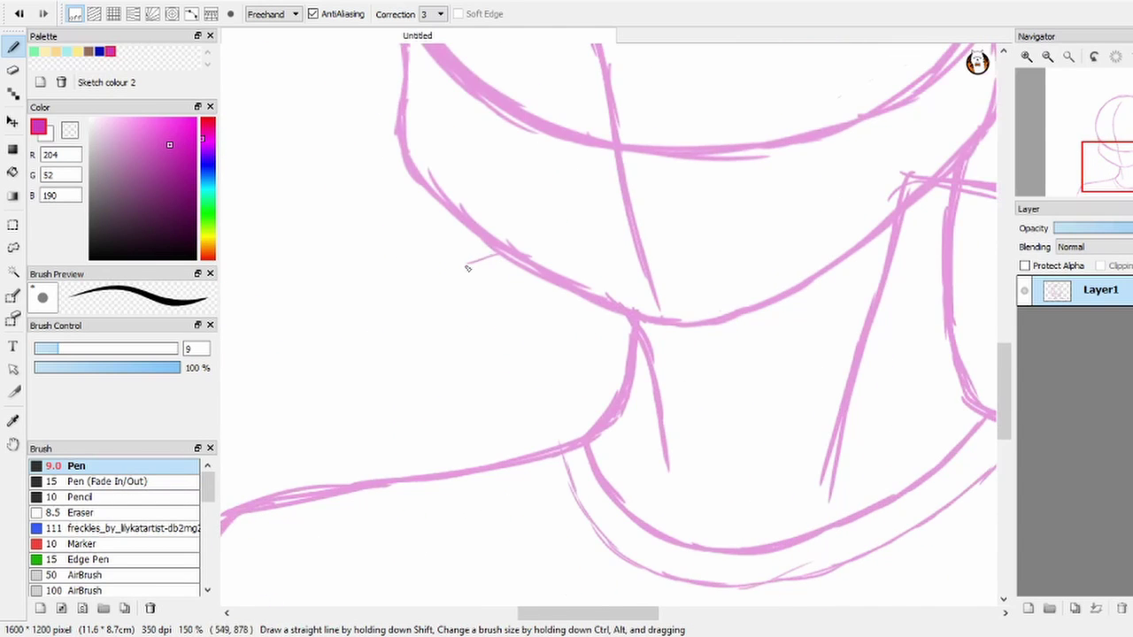
{"action": "scroll", "coordinate": [468, 267], "scroll_direction": "up", "scroll_amount": 4}
{"action": "scroll", "coordinate": [468, 267], "scroll_direction": "right", "scroll_amount": 2}
{"action": "scroll", "coordinate": [531, 321], "scroll_direction": "down", "scroll_amount": 4}
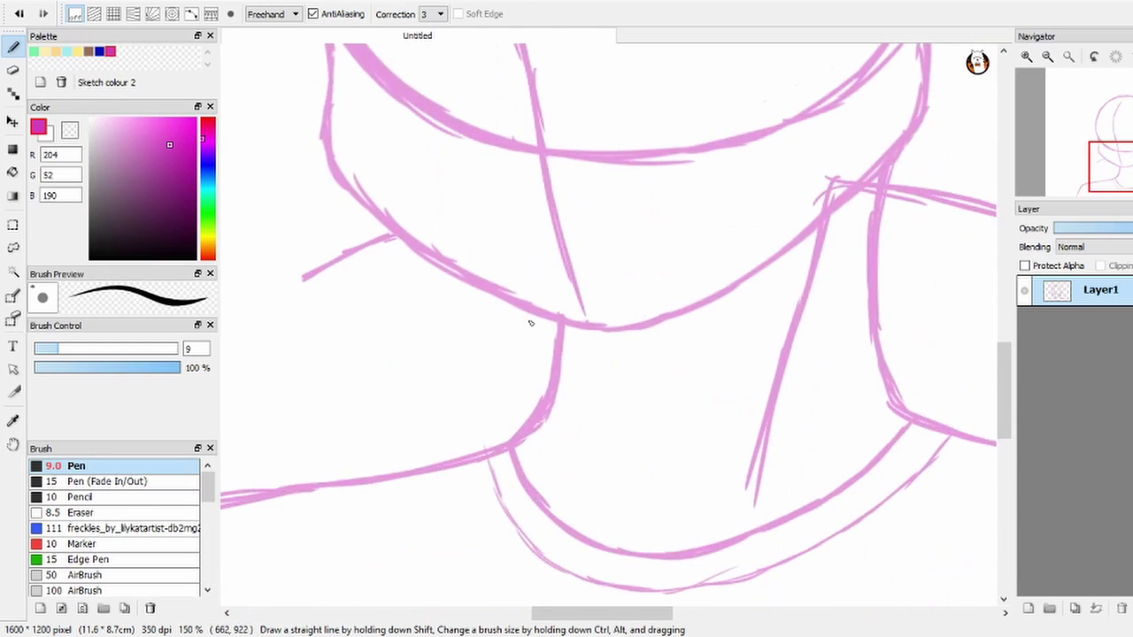
{"action": "left_click_drag", "start_coordinate": [532, 322], "coordinate": [562, 465]}
{"action": "scroll", "coordinate": [400, 339], "scroll_direction": "left", "scroll_amount": 2}
{"action": "left_click_drag", "start_coordinate": [399, 340], "coordinate": [372, 425]}
{"action": "scroll", "coordinate": [372, 425], "scroll_direction": "down", "scroll_amount": 2}
Step: Sketch the outer edge of the right-hand shape, curving it down to the right shoulder
{"action": "mouse_move", "coordinate": [708, 98]}
{"action": "left_mouse_down"}
{"action": "mouse_move", "coordinate": [826, 127]}
{"action": "mouse_move", "coordinate": [884, 270]}
{"action": "left_mouse_up"}
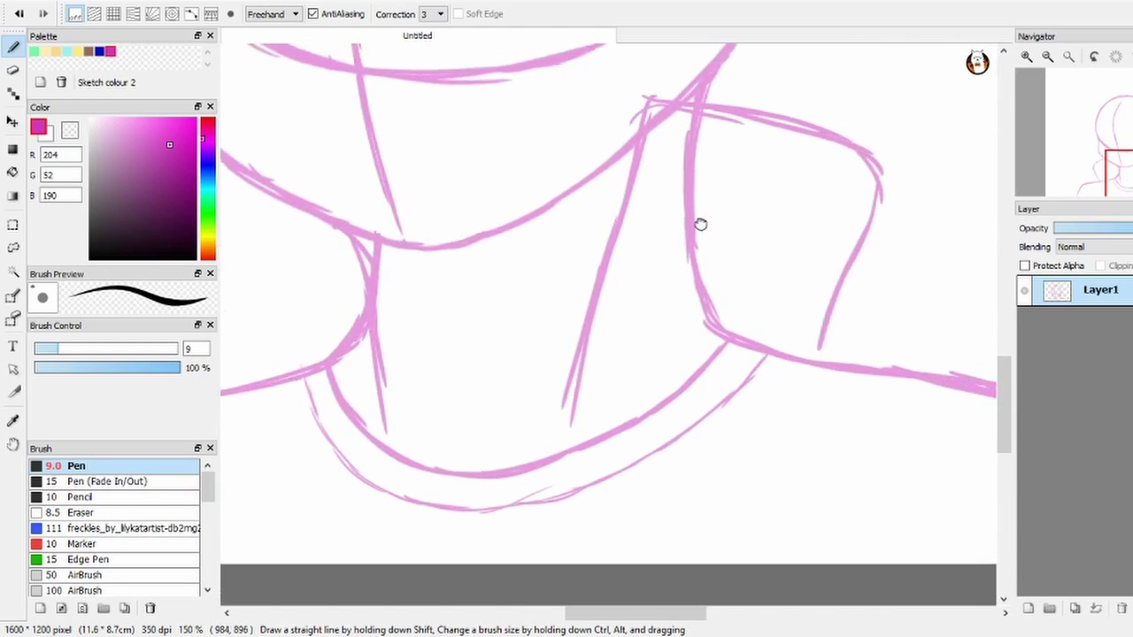
{"action": "scroll", "coordinate": [700, 225], "scroll_direction": "up", "scroll_amount": 2}
{"action": "scroll", "coordinate": [558, 375], "scroll_direction": "down", "scroll_amount": 3}
{"action": "scroll", "coordinate": [558, 374], "scroll_direction": "left", "scroll_amount": 5}
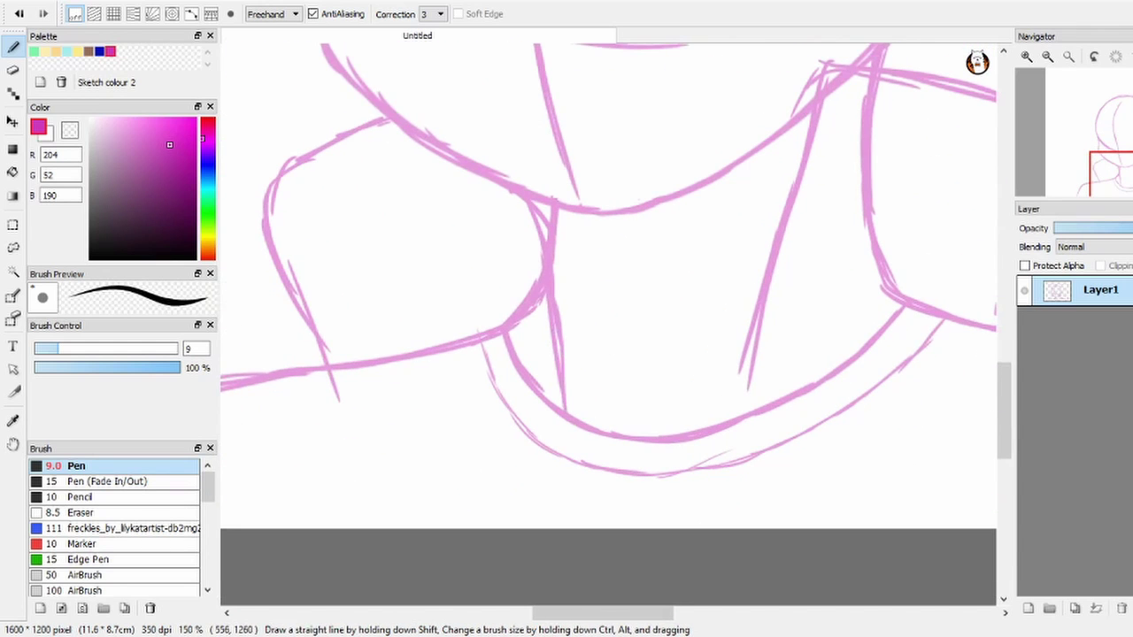
Step: Extend both sides of the neck down past the neckline to the canvas's lower edge
{"action": "left_click_drag", "start_coordinate": [551, 343], "coordinate": [542, 528]}
{"action": "scroll", "coordinate": [699, 419], "scroll_direction": "left", "scroll_amount": 5}
{"action": "scroll", "coordinate": [555, 439], "scroll_direction": "up", "scroll_amount": 1}
{"action": "key", "text": "e"}
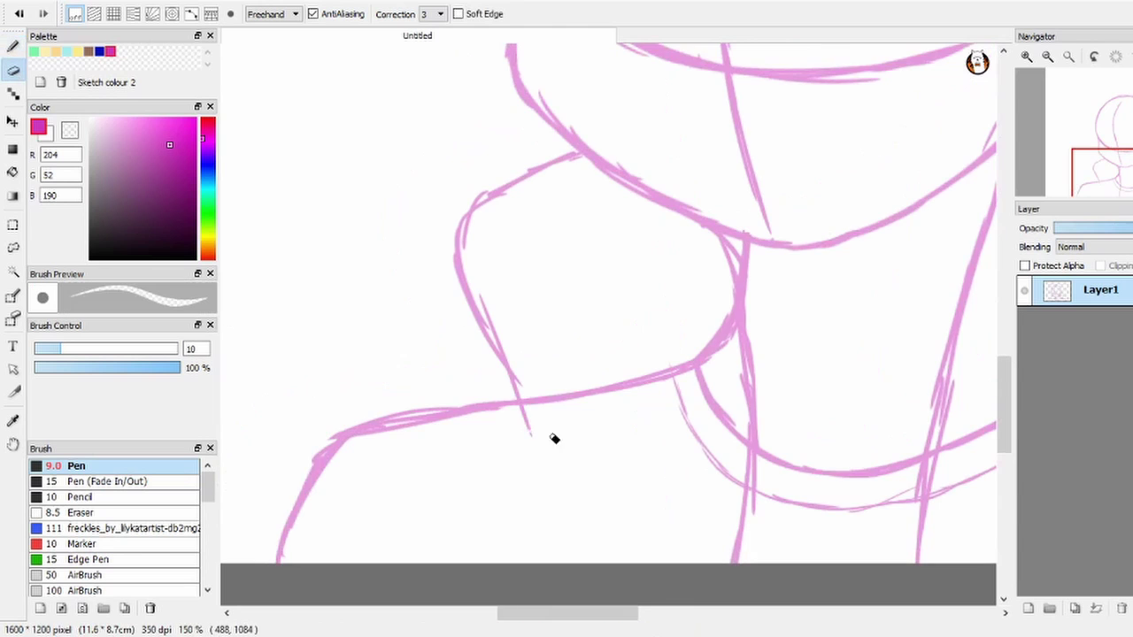
{"action": "scroll", "coordinate": [512, 432], "scroll_direction": "right", "scroll_amount": 10}
{"action": "key", "text": "b"}
{"action": "scroll", "coordinate": [566, 244], "scroll_direction": "right", "scroll_amount": 3}
Step: Erase the inner edges of both side shapes beside the neck and the parts of the neckline extending outside it
{"action": "key", "text": "e"}
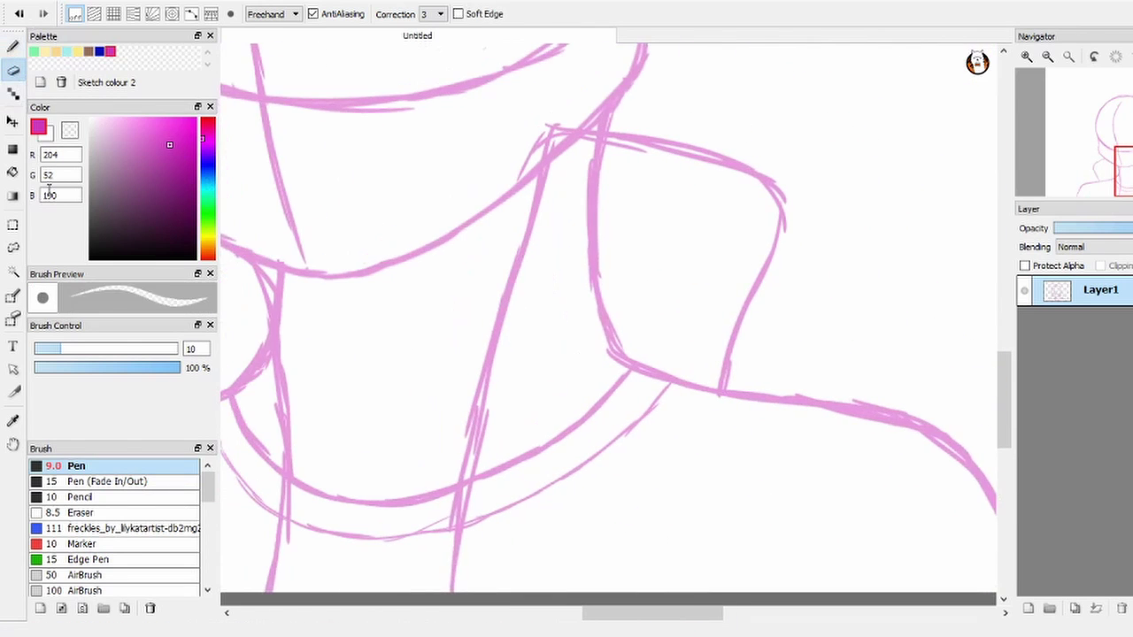
{"action": "left_click_drag", "start_coordinate": [567, 245], "coordinate": [577, 154]}
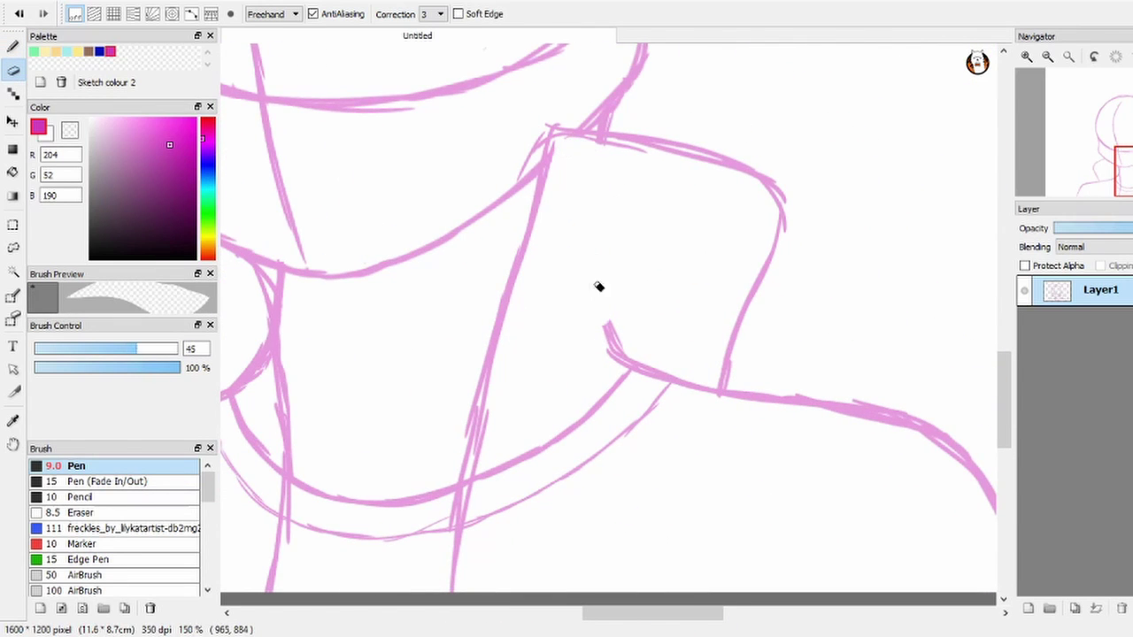
{"action": "mouse_move", "coordinate": [599, 286]}
{"action": "left_mouse_down"}
{"action": "mouse_move", "coordinate": [716, 351]}
{"action": "mouse_move", "coordinate": [506, 522]}
{"action": "mouse_move", "coordinate": [491, 518]}
{"action": "left_mouse_up"}
{"action": "scroll", "coordinate": [531, 478], "scroll_direction": "down", "scroll_amount": 3}
{"action": "scroll", "coordinate": [566, 443], "scroll_direction": "left", "scroll_amount": 4}
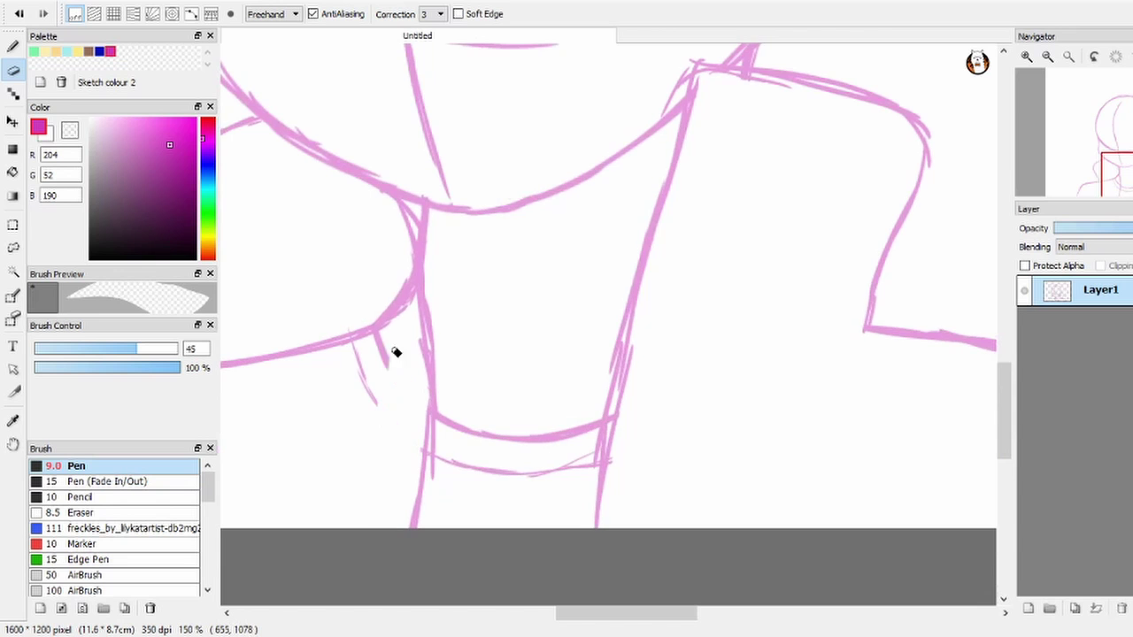
{"action": "left_click_drag", "start_coordinate": [396, 352], "coordinate": [402, 307]}
{"action": "scroll", "coordinate": [402, 306], "scroll_direction": "down", "scroll_amount": 3}
Step: Rework the left edge of the neck with heavier strokes and clean up where it meets the jaw
{"action": "key", "text": "b"}
{"action": "scroll", "coordinate": [354, 390], "scroll_direction": "down", "scroll_amount": 3}
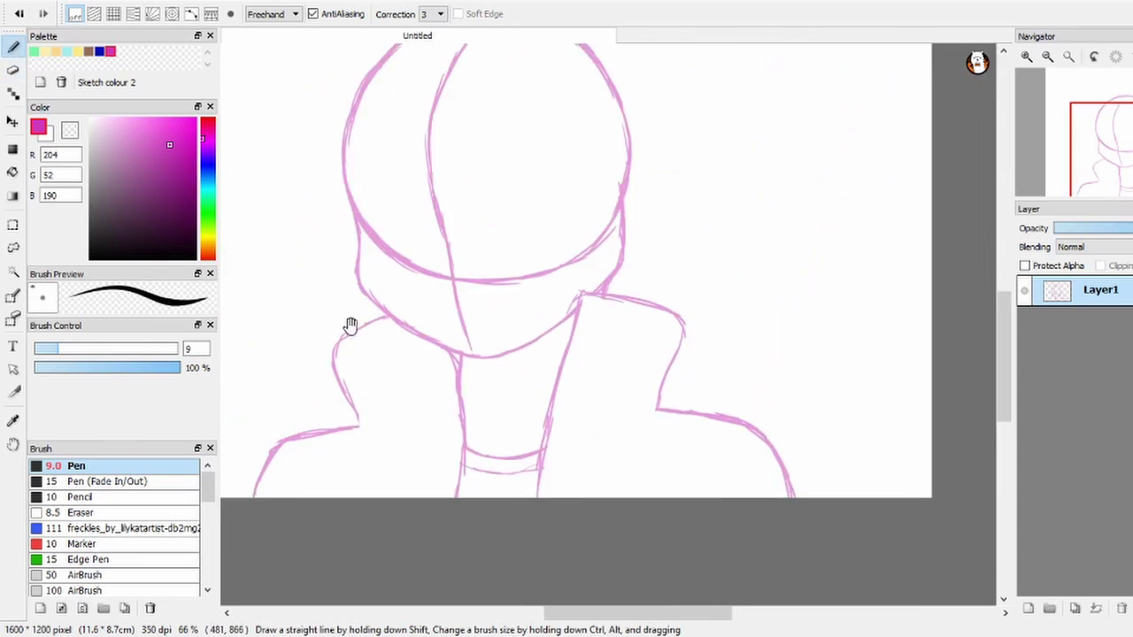
{"action": "scroll", "coordinate": [443, 354], "scroll_direction": "up", "scroll_amount": 4}
{"action": "key", "text": "e"}
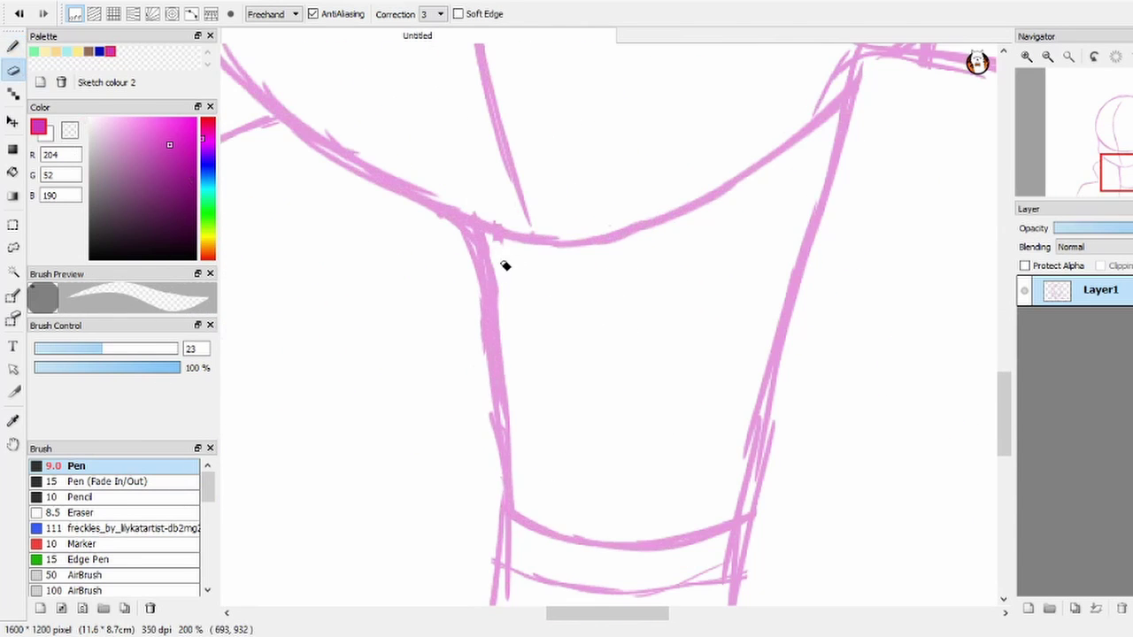
{"action": "scroll", "coordinate": [506, 265], "scroll_direction": "down", "scroll_amount": 2}
Step: Sketch garment edges running from beside the neck out to both shoulders, plus short arm lines at the canvas's lower edge
{"action": "key", "text": "b"}
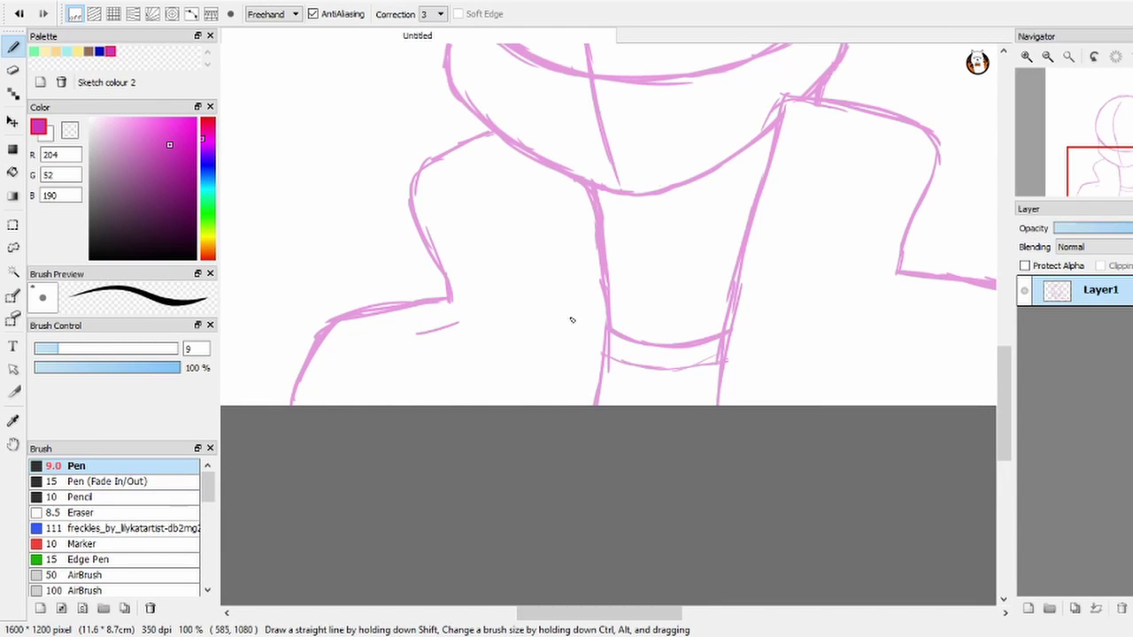
{"action": "scroll", "coordinate": [532, 363], "scroll_direction": "right", "scroll_amount": 3}
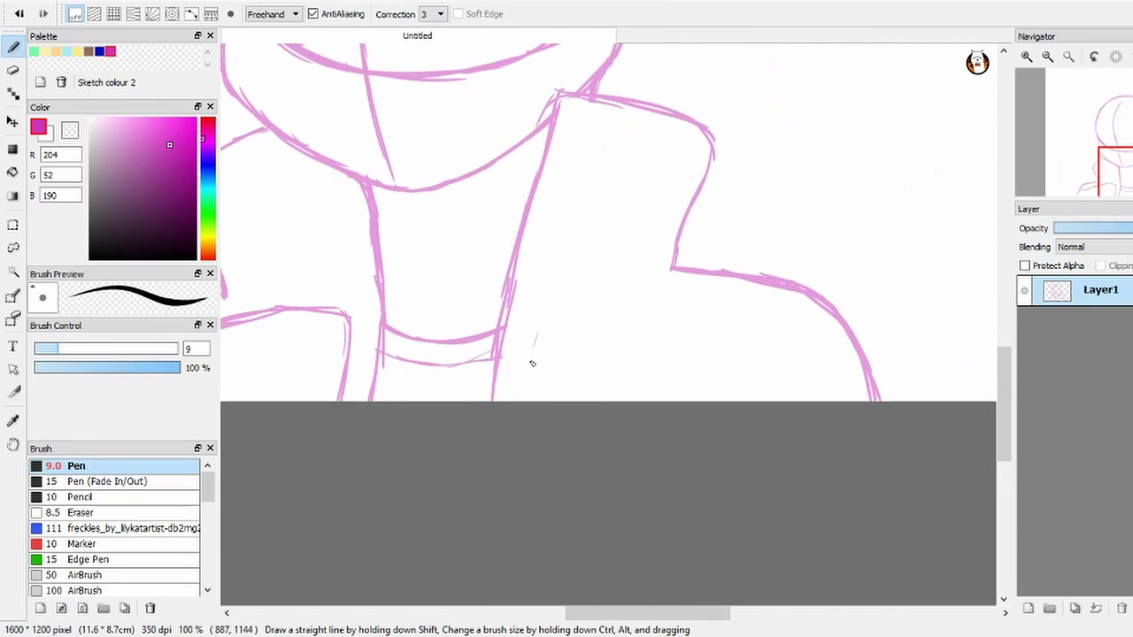
{"action": "left_click_drag", "start_coordinate": [547, 303], "coordinate": [824, 332]}
{"action": "scroll", "coordinate": [758, 295], "scroll_direction": "left", "scroll_amount": 3}
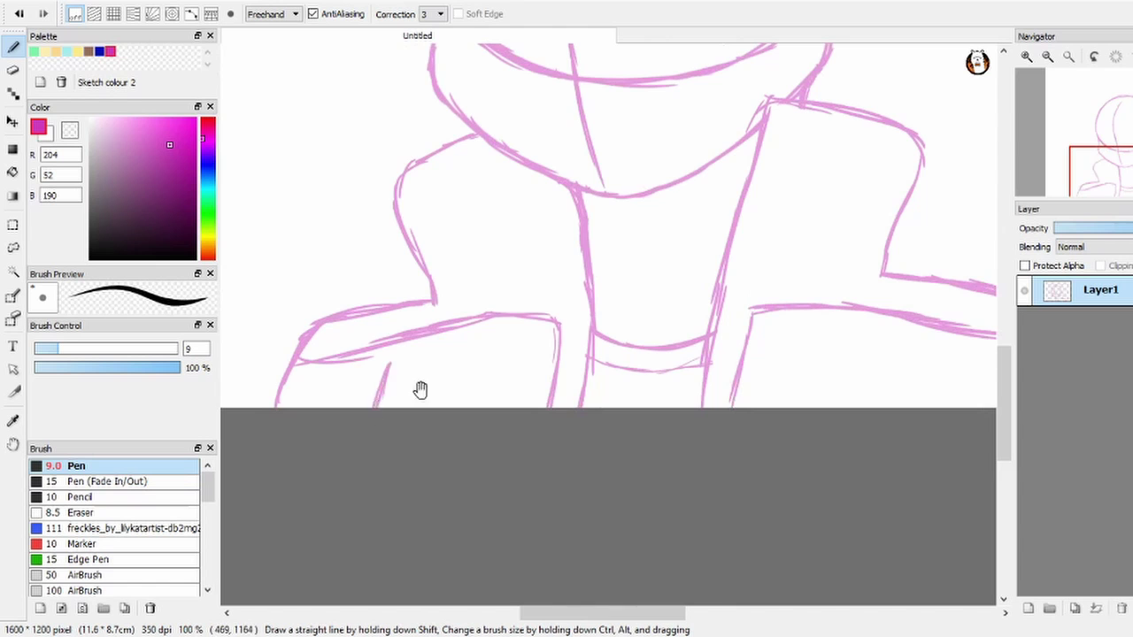
{"action": "scroll", "coordinate": [421, 389], "scroll_direction": "down", "scroll_amount": 1}
{"action": "scroll", "coordinate": [738, 337], "scroll_direction": "up", "scroll_amount": 1}
{"action": "scroll", "coordinate": [417, 334], "scroll_direction": "left", "scroll_amount": 1}
{"action": "scroll", "coordinate": [587, 192], "scroll_direction": "up", "scroll_amount": 2}
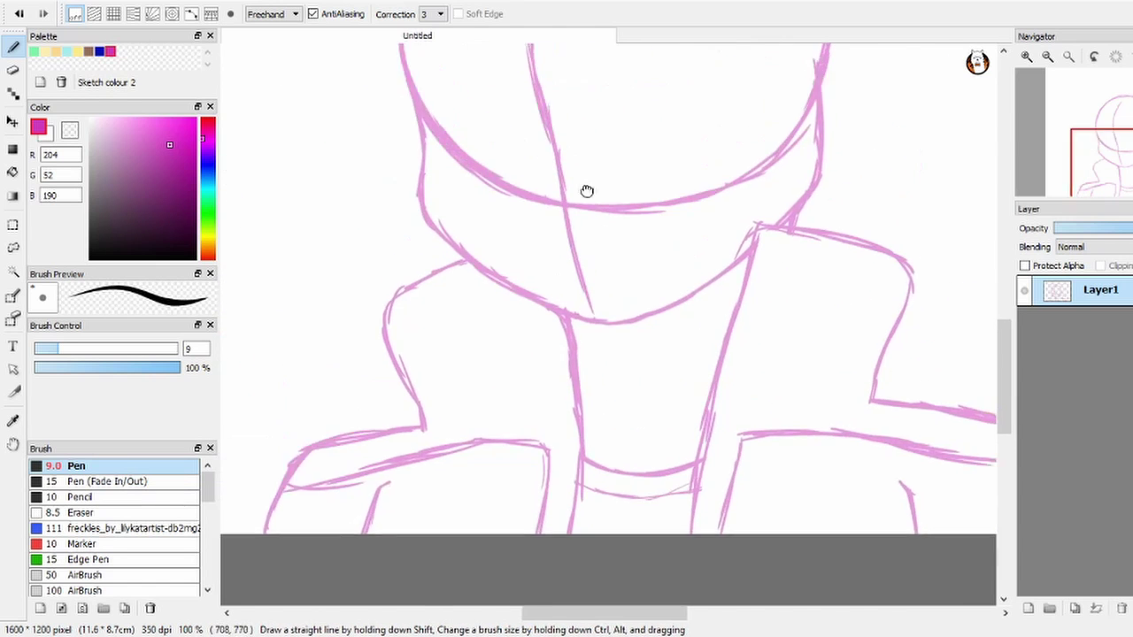
Step: Sketch pointed fringe strands across the left and centre of the forehead, sweeping over the centre guideline
{"action": "scroll", "coordinate": [566, 306], "scroll_direction": "up", "scroll_amount": 3}
{"action": "scroll", "coordinate": [575, 263], "scroll_direction": "left", "scroll_amount": 1}
{"action": "scroll", "coordinate": [561, 251], "scroll_direction": "left", "scroll_amount": 1}
{"action": "scroll", "coordinate": [485, 166], "scroll_direction": "right", "scroll_amount": 2}
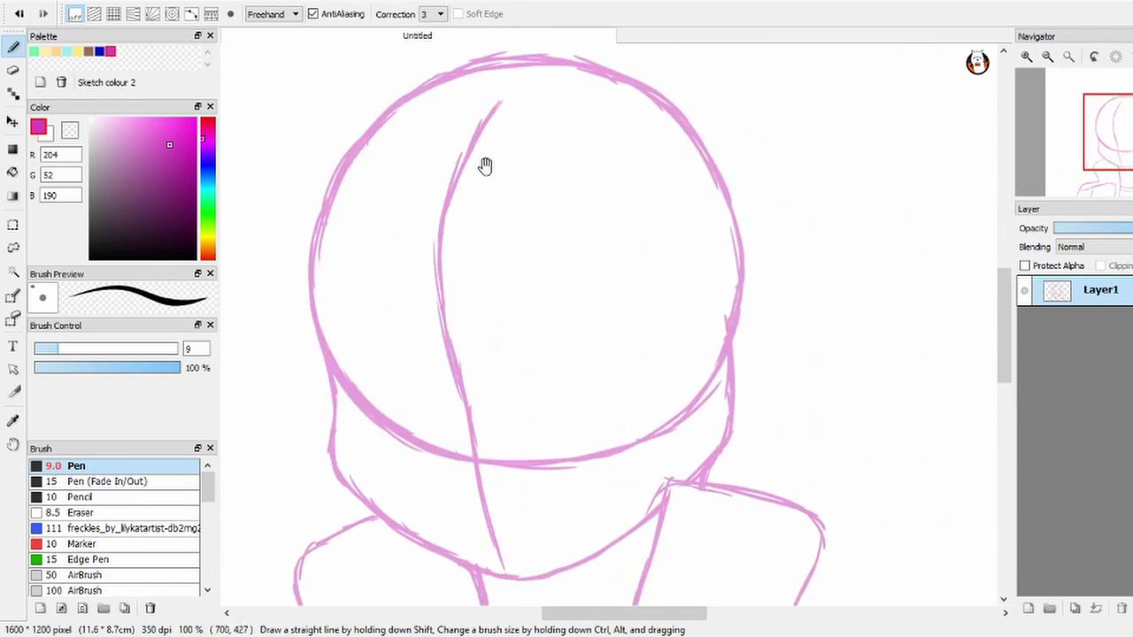
{"action": "scroll", "coordinate": [557, 185], "scroll_direction": "up", "scroll_amount": 1}
{"action": "scroll", "coordinate": [551, 298], "scroll_direction": "up", "scroll_amount": 2}
{"action": "scroll", "coordinate": [531, 310], "scroll_direction": "down", "scroll_amount": 3}
{"action": "scroll", "coordinate": [475, 327], "scroll_direction": "up", "scroll_amount": 4}
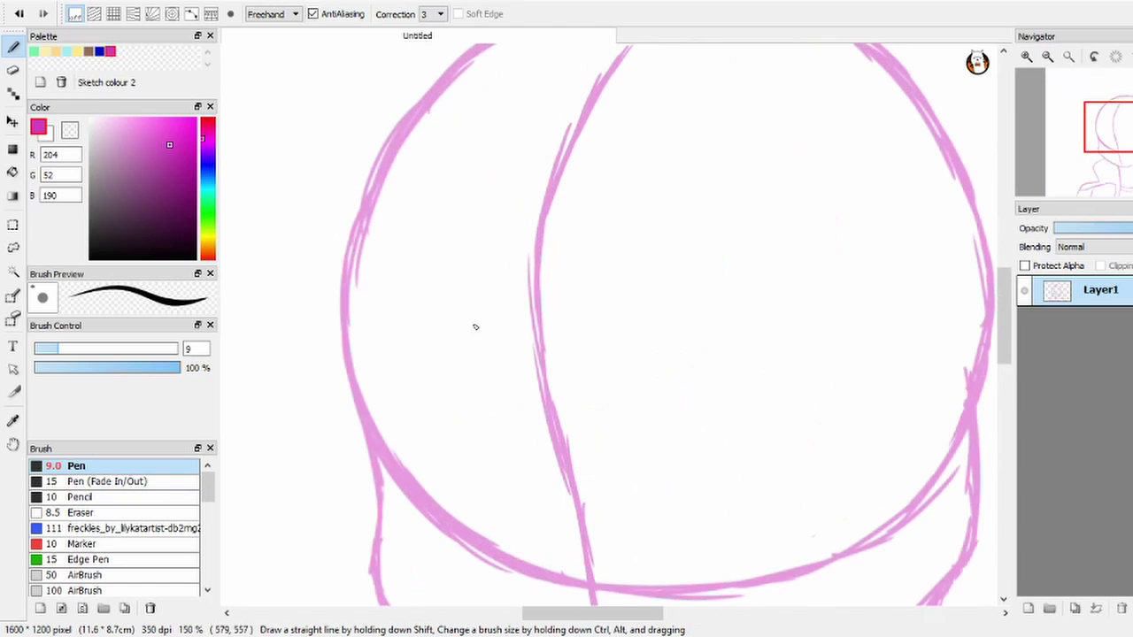
{"action": "left_click_drag", "start_coordinate": [505, 206], "coordinate": [607, 392]}
{"action": "mouse_move", "coordinate": [492, 159]}
{"action": "left_mouse_down"}
{"action": "mouse_move", "coordinate": [587, 316]}
{"action": "mouse_move", "coordinate": [614, 291]}
{"action": "mouse_move", "coordinate": [631, 182]}
{"action": "left_mouse_up"}
{"action": "mouse_move", "coordinate": [520, 240]}
{"action": "left_mouse_down"}
{"action": "mouse_move", "coordinate": [635, 195]}
{"action": "mouse_move", "coordinate": [606, 275]}
{"action": "left_mouse_up"}
{"action": "left_click_drag", "start_coordinate": [589, 196], "coordinate": [547, 286]}
{"action": "mouse_move", "coordinate": [559, 246]}
{"action": "left_mouse_down"}
{"action": "mouse_move", "coordinate": [474, 372]}
{"action": "mouse_move", "coordinate": [368, 302]}
{"action": "left_mouse_up"}
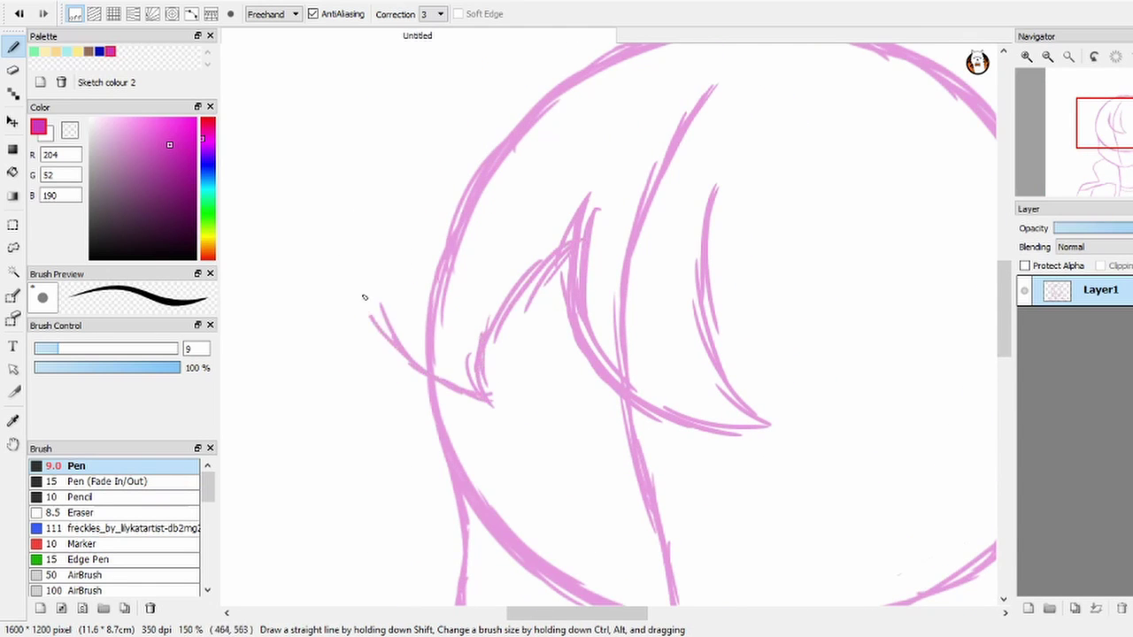
Step: Continue the fringe across the right side of the forehead, ending in jagged strands beside the right cheek
{"action": "mouse_move", "coordinate": [750, 285]}
{"action": "left_mouse_down"}
{"action": "mouse_move", "coordinate": [511, 316]}
{"action": "mouse_move", "coordinate": [602, 418]}
{"action": "mouse_move", "coordinate": [713, 283]}
{"action": "mouse_move", "coordinate": [686, 217]}
{"action": "left_mouse_up"}
{"action": "mouse_move", "coordinate": [685, 265]}
{"action": "left_mouse_down"}
{"action": "mouse_move", "coordinate": [653, 425]}
{"action": "mouse_move", "coordinate": [683, 253]}
{"action": "mouse_move", "coordinate": [669, 271]}
{"action": "left_mouse_up"}
{"action": "mouse_move", "coordinate": [747, 206]}
{"action": "left_mouse_down"}
{"action": "mouse_move", "coordinate": [704, 293]}
{"action": "mouse_move", "coordinate": [721, 326]}
{"action": "left_mouse_up"}
{"action": "mouse_move", "coordinate": [768, 162]}
{"action": "left_mouse_down"}
{"action": "mouse_move", "coordinate": [776, 209]}
{"action": "mouse_move", "coordinate": [696, 321]}
{"action": "mouse_move", "coordinate": [620, 266]}
{"action": "left_mouse_up"}
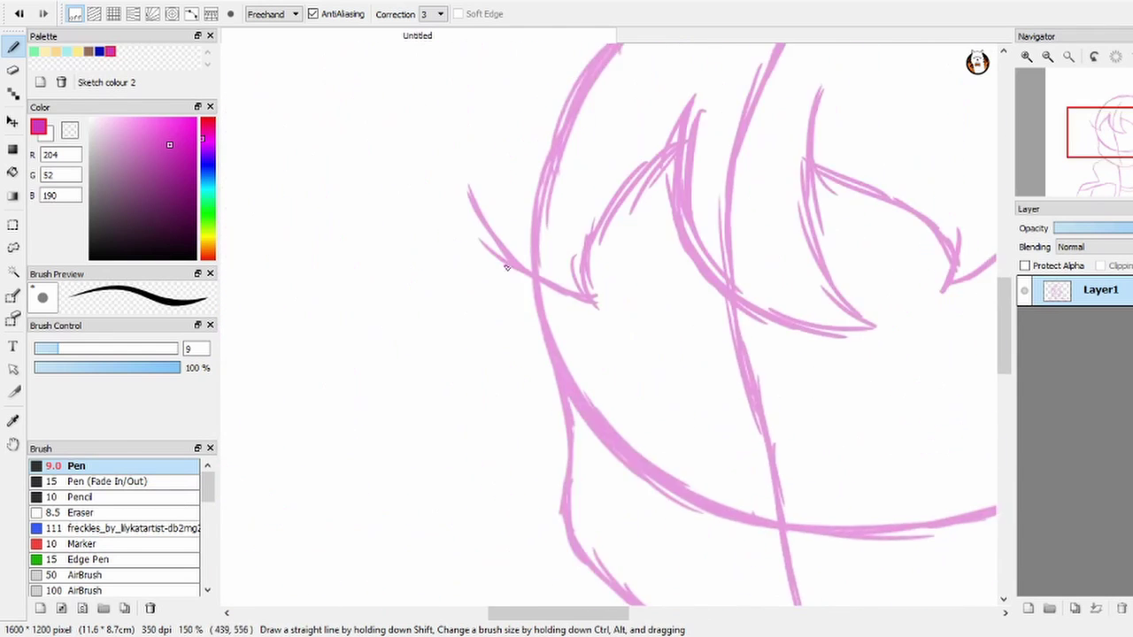
Step: Sketch the outer hair outline with curled, pointed ends on the left side and arc it over the top of the head
{"action": "scroll", "coordinate": [575, 309], "scroll_direction": "down", "scroll_amount": 1}
{"action": "mouse_move", "coordinate": [551, 138]}
{"action": "left_mouse_down"}
{"action": "mouse_move", "coordinate": [519, 182]}
{"action": "mouse_move", "coordinate": [482, 462]}
{"action": "mouse_move", "coordinate": [498, 489]}
{"action": "left_mouse_up"}
{"action": "left_click_drag", "start_coordinate": [501, 489], "coordinate": [501, 334]}
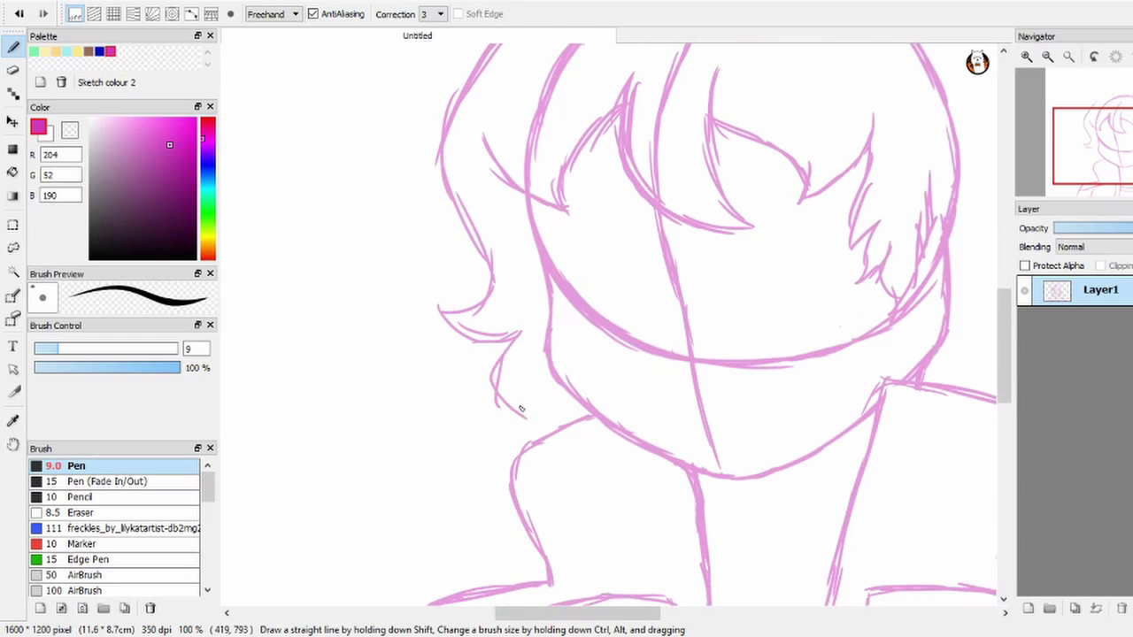
{"action": "left_click_drag", "start_coordinate": [522, 409], "coordinate": [500, 443]}
{"action": "mouse_move", "coordinate": [540, 328]}
{"action": "left_mouse_down"}
{"action": "mouse_move", "coordinate": [463, 448]}
{"action": "mouse_move", "coordinate": [319, 496]}
{"action": "left_mouse_up"}
{"action": "mouse_move", "coordinate": [226, 270]}
{"action": "left_mouse_down"}
{"action": "mouse_move", "coordinate": [549, 98]}
{"action": "mouse_move", "coordinate": [649, 139]}
{"action": "mouse_move", "coordinate": [761, 288]}
{"action": "mouse_move", "coordinate": [733, 205]}
{"action": "left_mouse_up"}
{"action": "left_click_drag", "start_coordinate": [748, 193], "coordinate": [774, 351]}
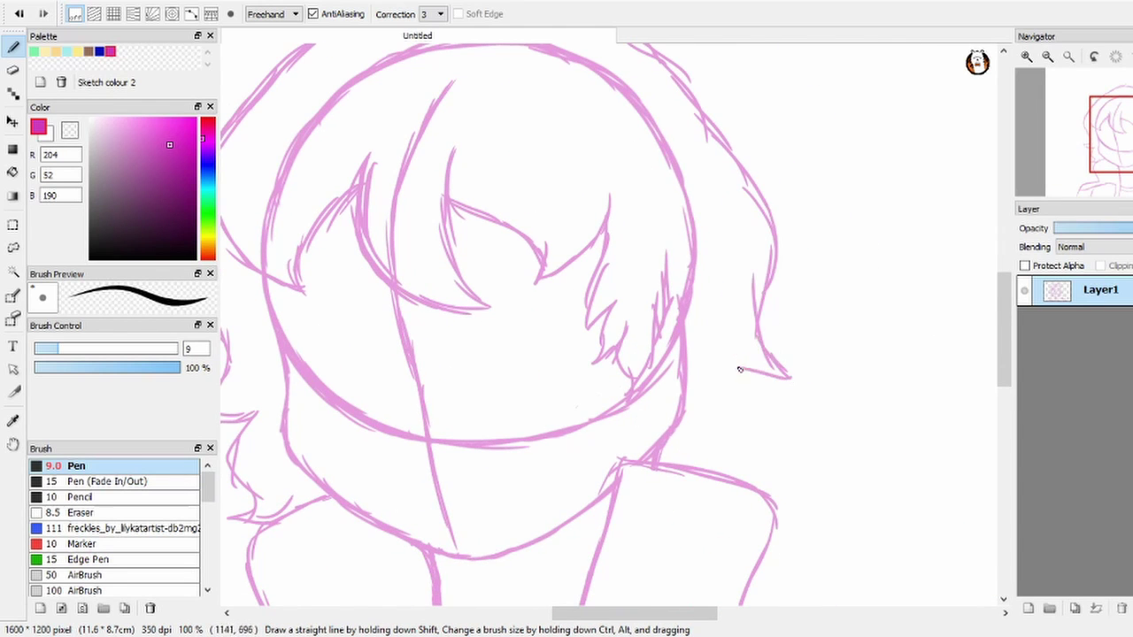
{"action": "left_click_drag", "start_coordinate": [731, 430], "coordinate": [700, 387]}
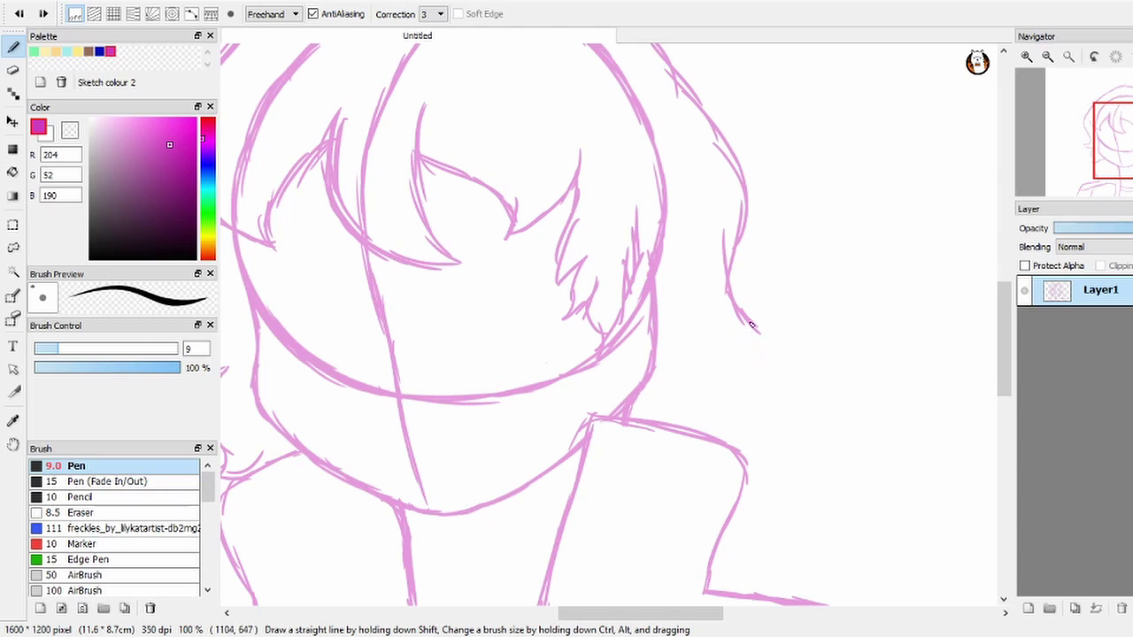
{"action": "left_click_drag", "start_coordinate": [708, 431], "coordinate": [802, 463]}
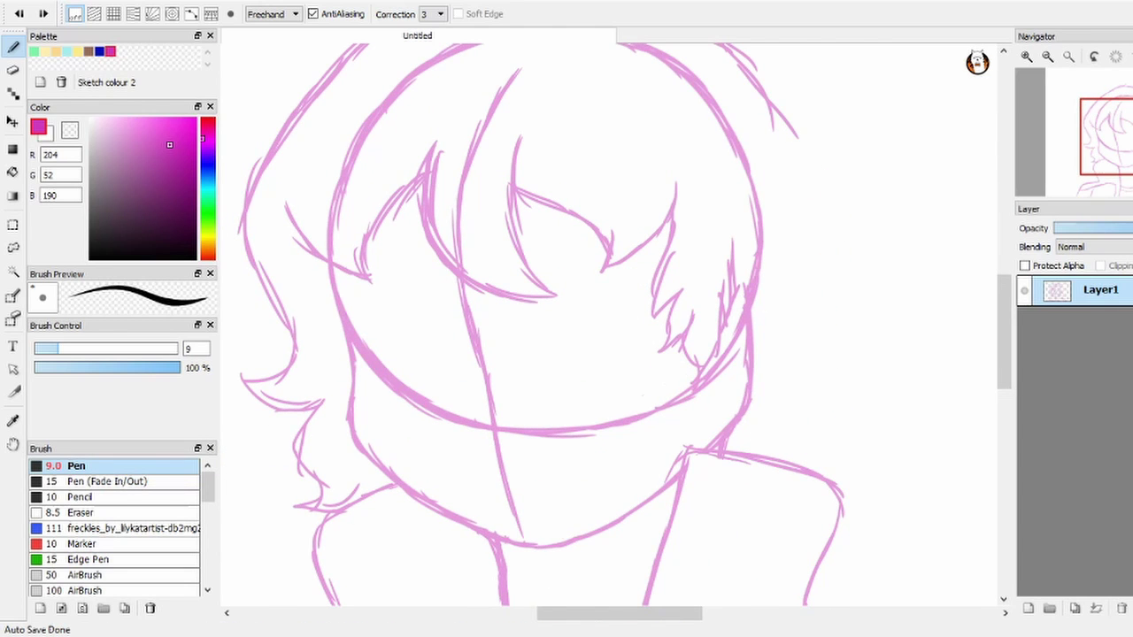
Step: Sketch a short slanted stroke at the upper right of the head and jagged strands beside the left cheek
{"action": "left_click_drag", "start_coordinate": [748, 160], "coordinate": [628, 294]}
{"action": "left_click_drag", "start_coordinate": [648, 169], "coordinate": [796, 109]}
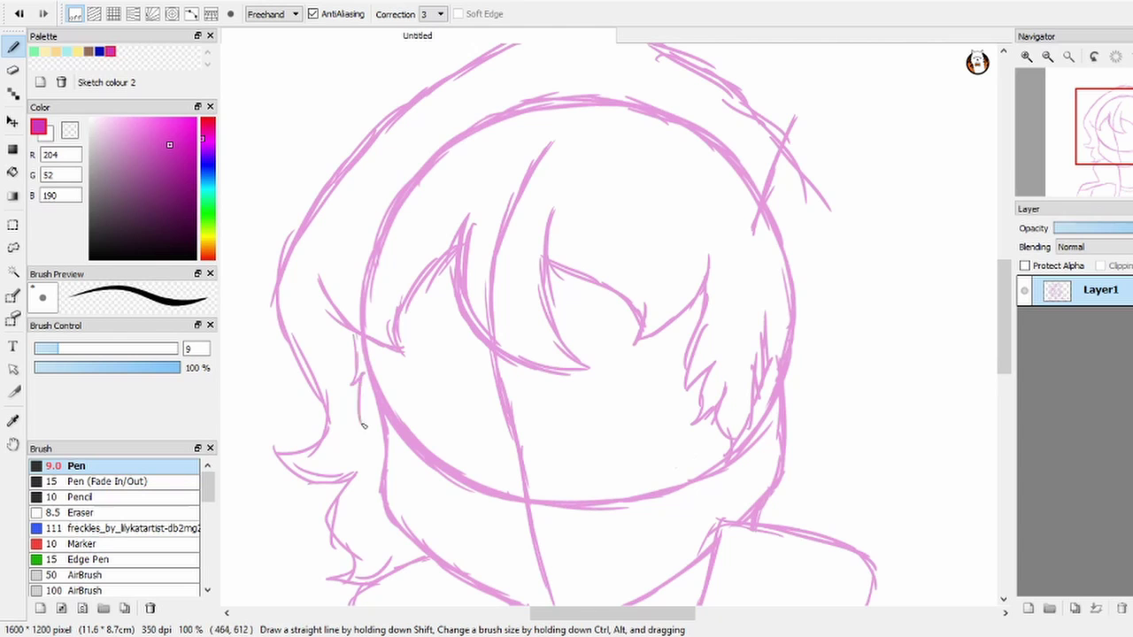
{"action": "left_click_drag", "start_coordinate": [385, 423], "coordinate": [364, 466]}
Step: Sketch two large pointed animal ears flaring outward from the upper left and upper right of the head
{"action": "mouse_move", "coordinate": [395, 372]}
{"action": "left_mouse_down"}
{"action": "mouse_move", "coordinate": [296, 147]}
{"action": "mouse_move", "coordinate": [473, 212]}
{"action": "left_mouse_up"}
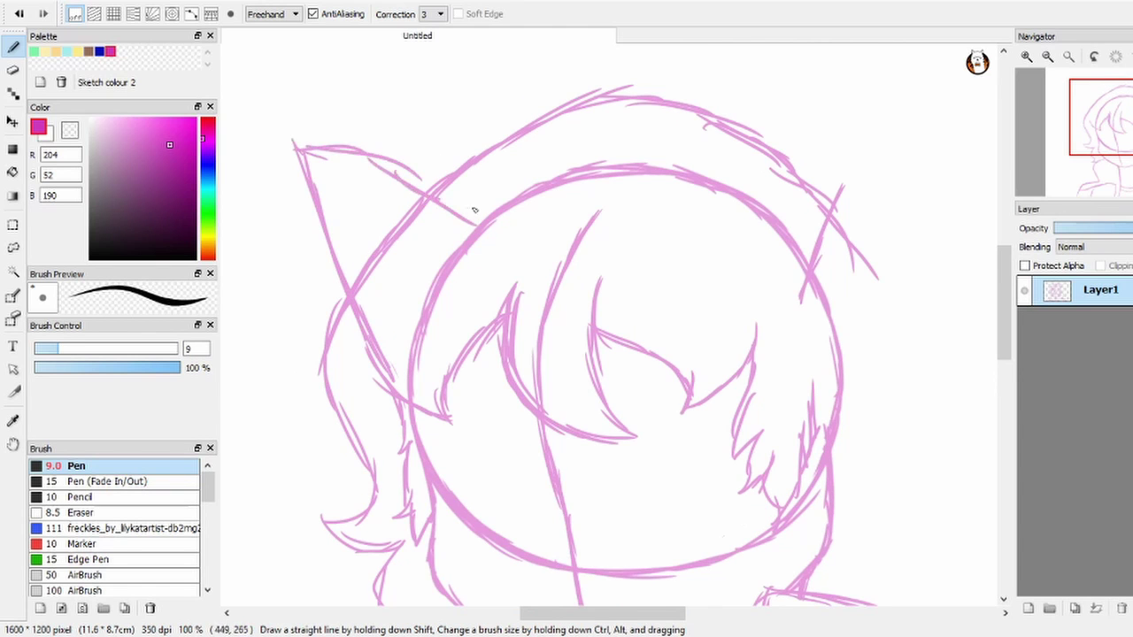
{"action": "mouse_move", "coordinate": [666, 217]}
{"action": "left_mouse_down"}
{"action": "mouse_move", "coordinate": [601, 261]}
{"action": "mouse_move", "coordinate": [809, 133]}
{"action": "left_mouse_up"}
{"action": "left_click_drag", "start_coordinate": [749, 190], "coordinate": [687, 128]}
{"action": "mouse_move", "coordinate": [781, 163]}
{"action": "left_mouse_down"}
{"action": "mouse_move", "coordinate": [771, 109]}
{"action": "mouse_move", "coordinate": [717, 351]}
{"action": "left_mouse_up"}
Step: Handwrite the note "Don't worry this isnt a fursona I ain't no furry LOL" in the canvas's upper right corner
{"action": "mouse_move", "coordinate": [651, 246]}
{"action": "left_mouse_down"}
{"action": "mouse_move", "coordinate": [577, 328]}
{"action": "mouse_move", "coordinate": [401, 449]}
{"action": "left_mouse_up"}
{"action": "left_click_drag", "start_coordinate": [501, 190], "coordinate": [542, 213]}
{"action": "left_click_drag", "start_coordinate": [759, 182], "coordinate": [772, 169]}
{"action": "left_click_drag", "start_coordinate": [782, 166], "coordinate": [788, 178]}
{"action": "left_click_drag", "start_coordinate": [798, 164], "coordinate": [787, 189]}
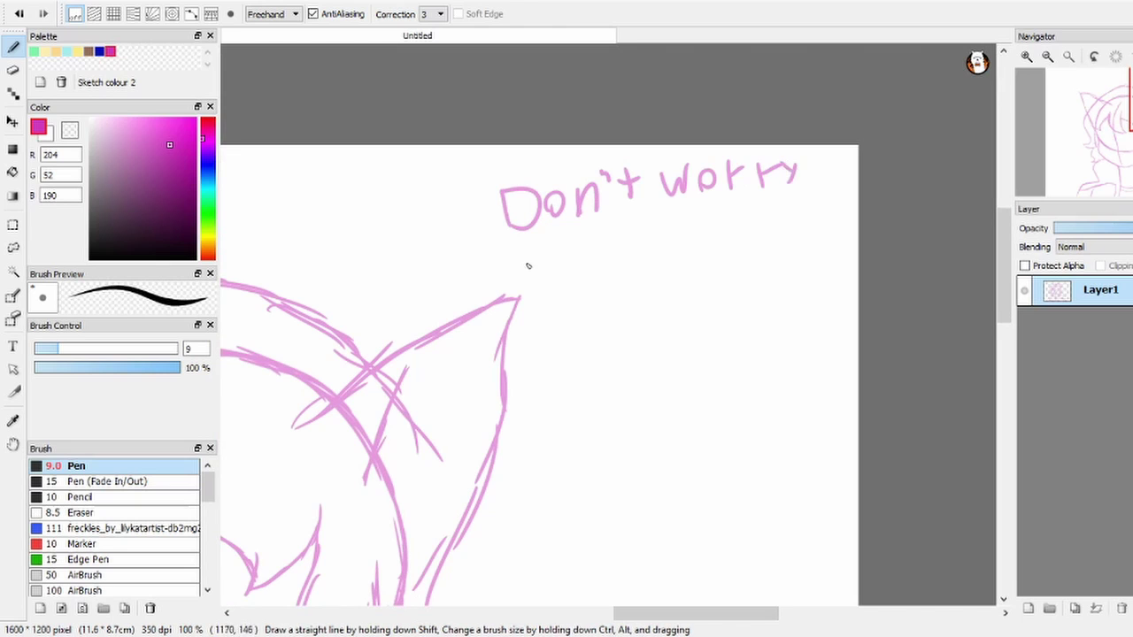
{"action": "left_click_drag", "start_coordinate": [598, 226], "coordinate": [586, 255]}
{"action": "mouse_move", "coordinate": [653, 219]}
{"action": "left_mouse_down"}
{"action": "mouse_move", "coordinate": [640, 241]}
{"action": "mouse_move", "coordinate": [680, 231]}
{"action": "left_mouse_up"}
{"action": "mouse_move", "coordinate": [691, 202]}
{"action": "left_mouse_down"}
{"action": "mouse_move", "coordinate": [693, 232]}
{"action": "mouse_move", "coordinate": [735, 223]}
{"action": "left_mouse_up"}
{"action": "left_click_drag", "start_coordinate": [560, 276], "coordinate": [544, 312]}
{"action": "left_click_drag", "start_coordinate": [570, 285], "coordinate": [600, 303]}
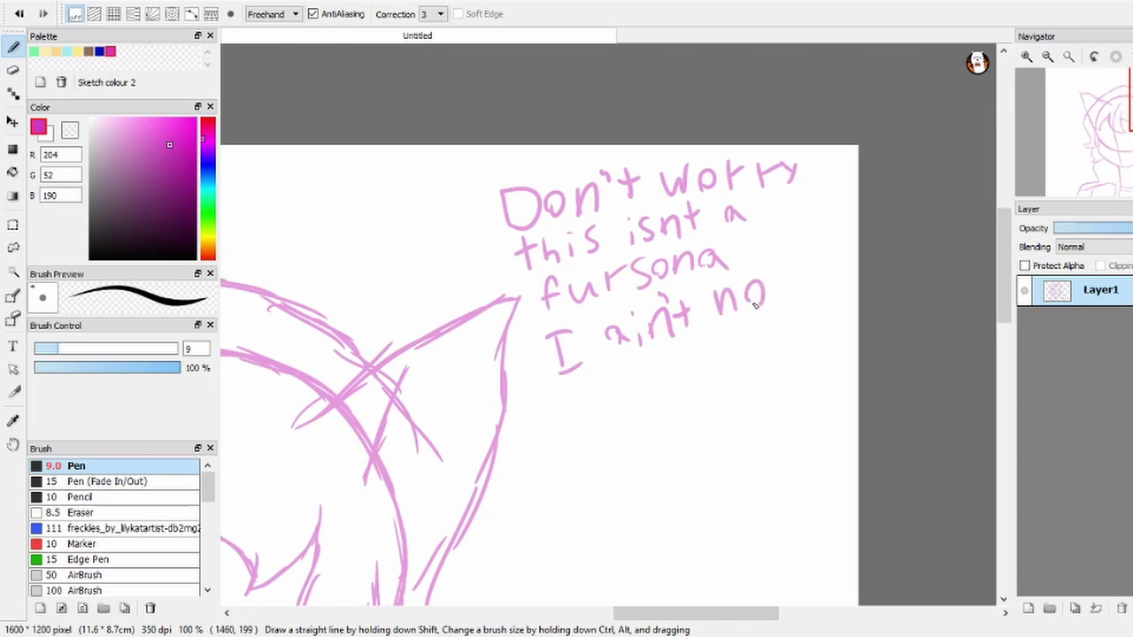
{"action": "mouse_move", "coordinate": [712, 351]}
{"action": "left_mouse_down"}
{"action": "mouse_move", "coordinate": [689, 389]}
{"action": "mouse_move", "coordinate": [702, 352]}
{"action": "left_mouse_up"}
{"action": "left_click_drag", "start_coordinate": [676, 356], "coordinate": [699, 399]}
{"action": "left_click_drag", "start_coordinate": [724, 365], "coordinate": [760, 400]}
Step: Sketch jagged hair strands below the right ear, zigzag fur at its base and short tufts along its upper edge
{"action": "left_click_drag", "start_coordinate": [425, 410], "coordinate": [576, 410]}
{"action": "mouse_move", "coordinate": [474, 471]}
{"action": "left_mouse_down"}
{"action": "mouse_move", "coordinate": [527, 338]}
{"action": "mouse_move", "coordinate": [757, 246]}
{"action": "left_mouse_up"}
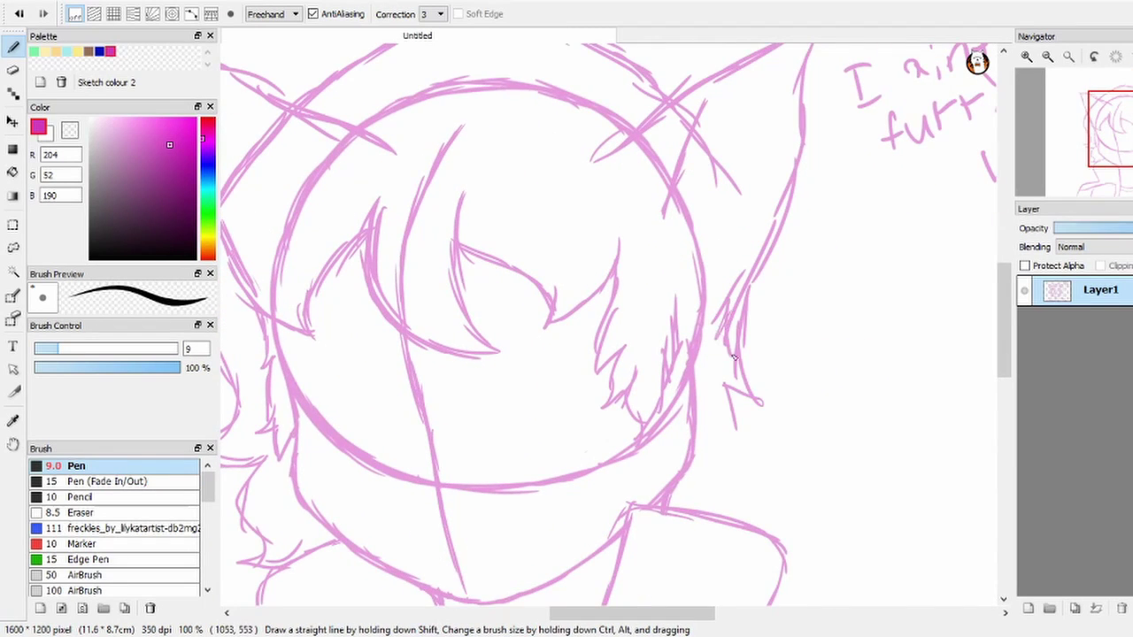
{"action": "mouse_move", "coordinate": [655, 381]}
{"action": "left_mouse_down"}
{"action": "mouse_move", "coordinate": [628, 313]}
{"action": "mouse_move", "coordinate": [695, 452]}
{"action": "left_mouse_up"}
{"action": "scroll", "coordinate": [311, 193], "scroll_direction": "down", "scroll_amount": 1}
{"action": "scroll", "coordinate": [377, 294], "scroll_direction": "right", "scroll_amount": 5}
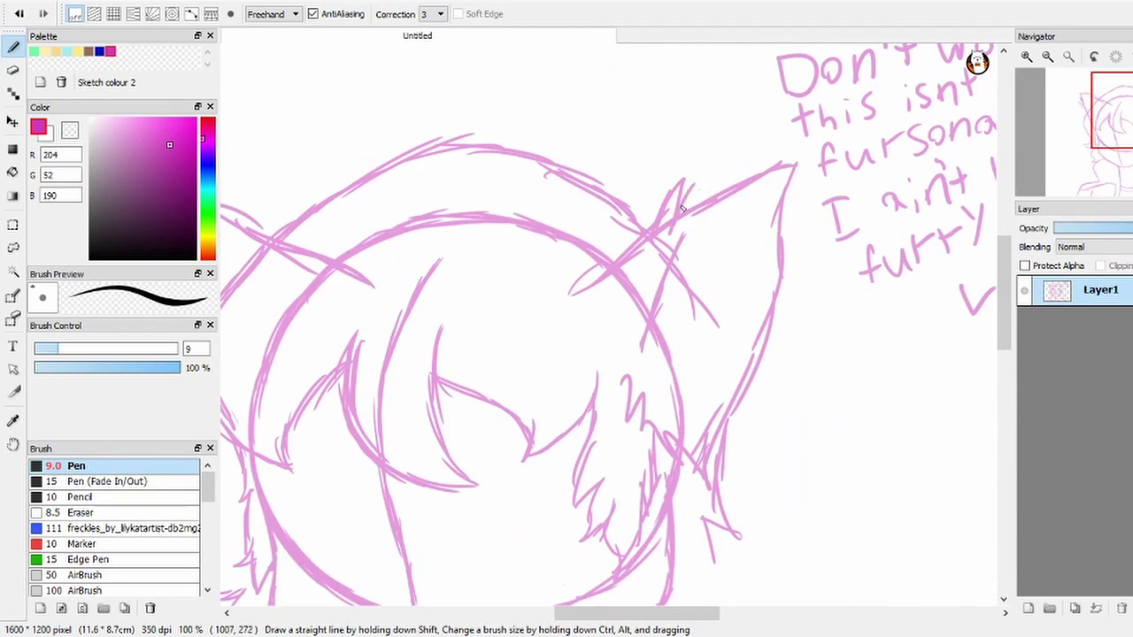
{"action": "scroll", "coordinate": [688, 270], "scroll_direction": "down", "scroll_amount": 5}
{"action": "scroll", "coordinate": [628, 392], "scroll_direction": "up", "scroll_amount": 8}
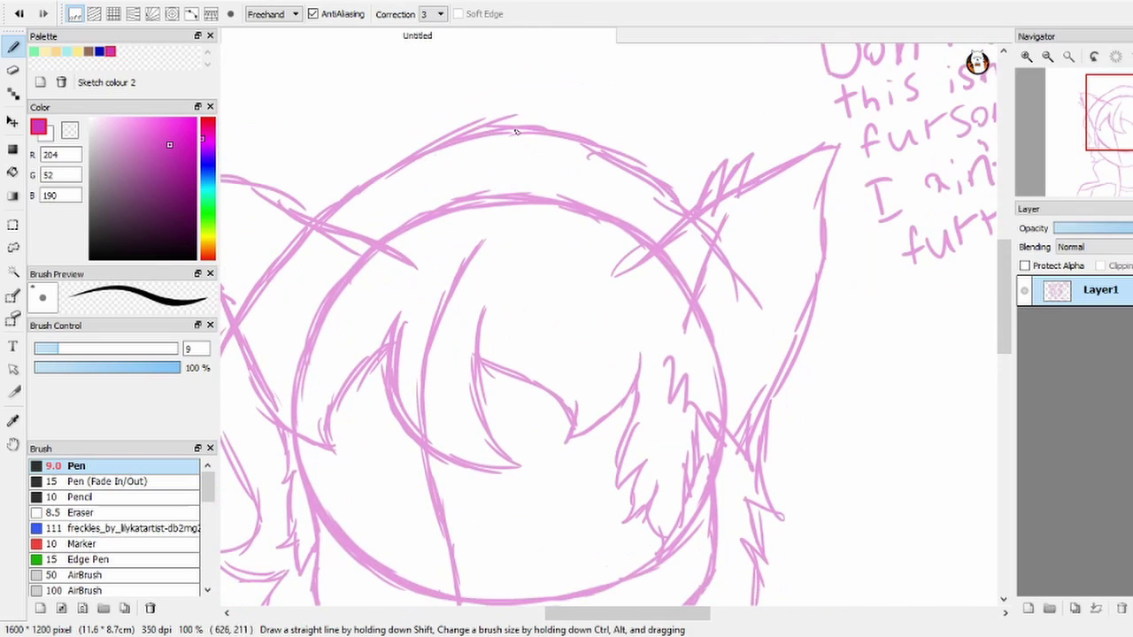
Step: Erase the head circle and outer hair outline where they cross the inside of the left ear
{"action": "left_click", "coordinate": [13, 71]}
{"action": "scroll", "coordinate": [459, 228], "scroll_direction": "left", "scroll_amount": 4}
{"action": "scroll", "coordinate": [459, 228], "scroll_direction": "down", "scroll_amount": 1}
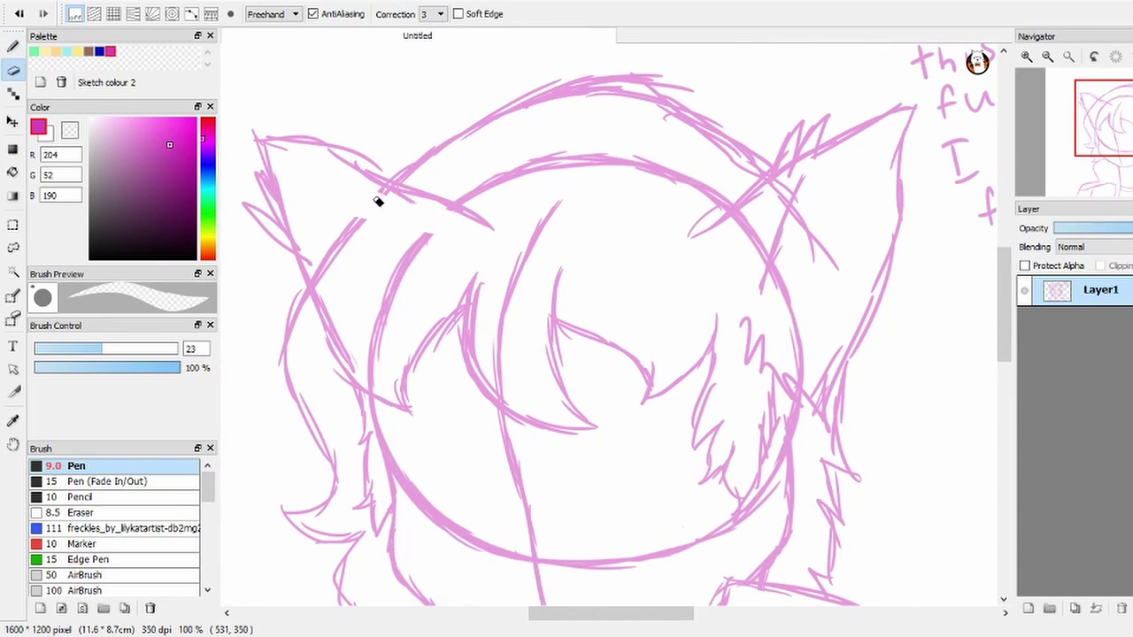
{"action": "left_click_drag", "start_coordinate": [370, 379], "coordinate": [423, 241]}
{"action": "key", "text": "b"}
{"action": "mouse_move", "coordinate": [360, 362]}
{"action": "left_mouse_down"}
{"action": "mouse_move", "coordinate": [362, 336]}
{"action": "mouse_move", "coordinate": [383, 345]}
{"action": "left_mouse_up"}
{"action": "left_click_drag", "start_coordinate": [479, 223], "coordinate": [478, 285]}
{"action": "left_click_drag", "start_coordinate": [510, 283], "coordinate": [508, 211]}
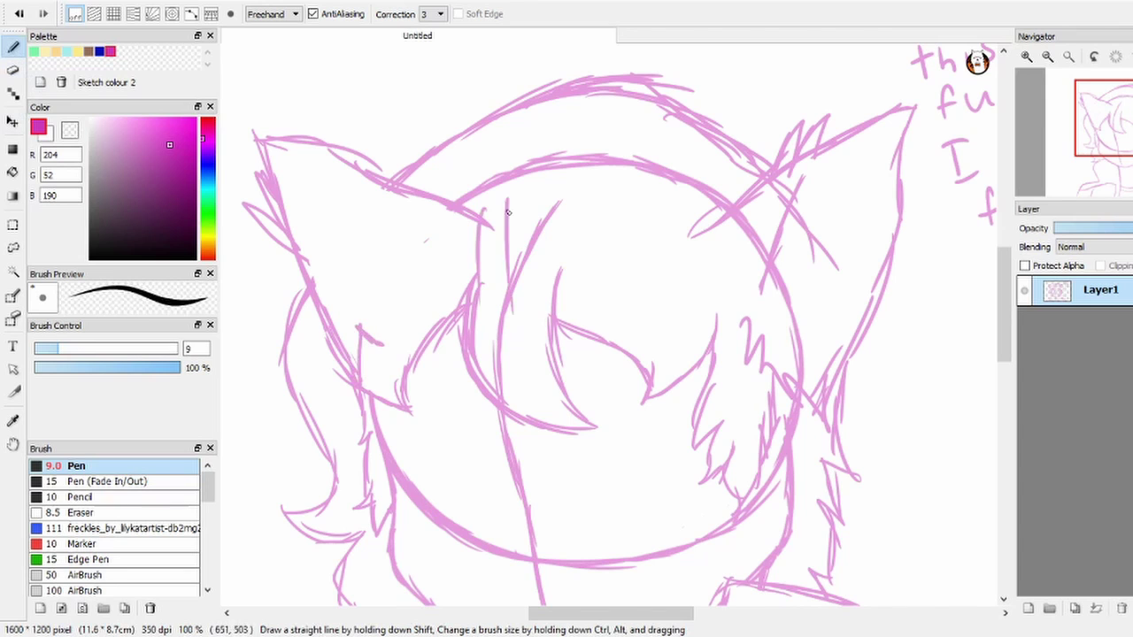
{"action": "left_click_drag", "start_coordinate": [530, 173], "coordinate": [513, 255]}
{"action": "left_click_drag", "start_coordinate": [566, 170], "coordinate": [549, 280]}
{"action": "left_click_drag", "start_coordinate": [606, 174], "coordinate": [602, 340]}
{"action": "key", "text": "ctrl+z"}
{"action": "key", "text": "ctrl+z"}
{"action": "key", "text": "ctrl+z"}
{"action": "key", "text": "ctrl+z"}
{"action": "key", "text": "ctrl+z"}
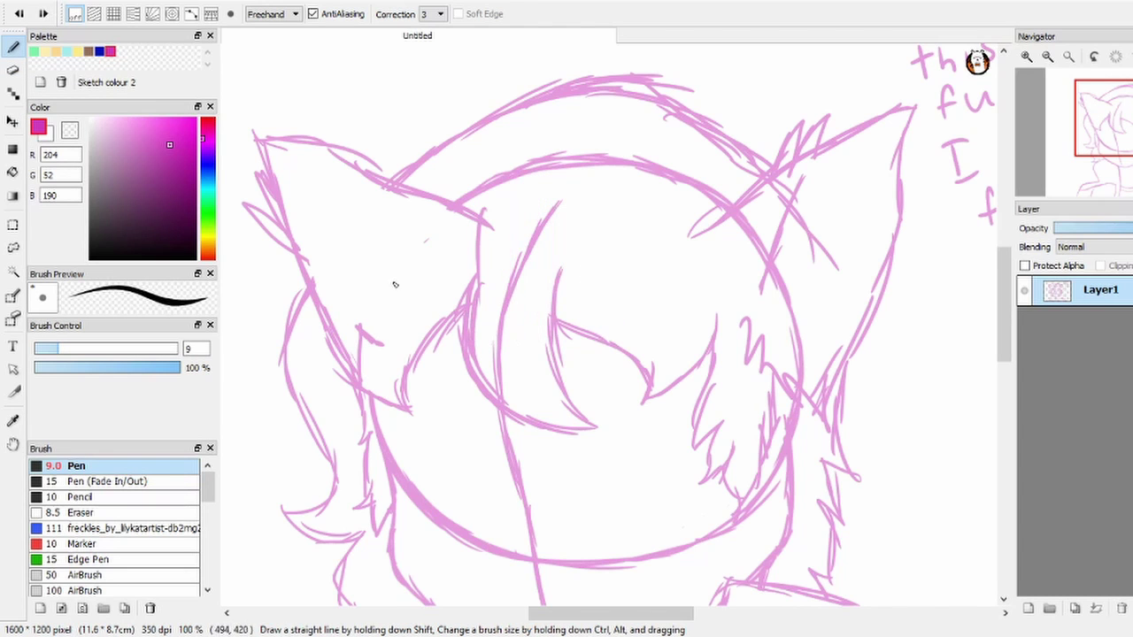
{"action": "left_click_drag", "start_coordinate": [388, 271], "coordinate": [394, 285]}
{"action": "left_click_drag", "start_coordinate": [432, 202], "coordinate": [439, 371]}
{"action": "key", "text": "ctrl+z"}
{"action": "key", "text": "ctrl+z"}
{"action": "left_click_drag", "start_coordinate": [395, 278], "coordinate": [401, 304]}
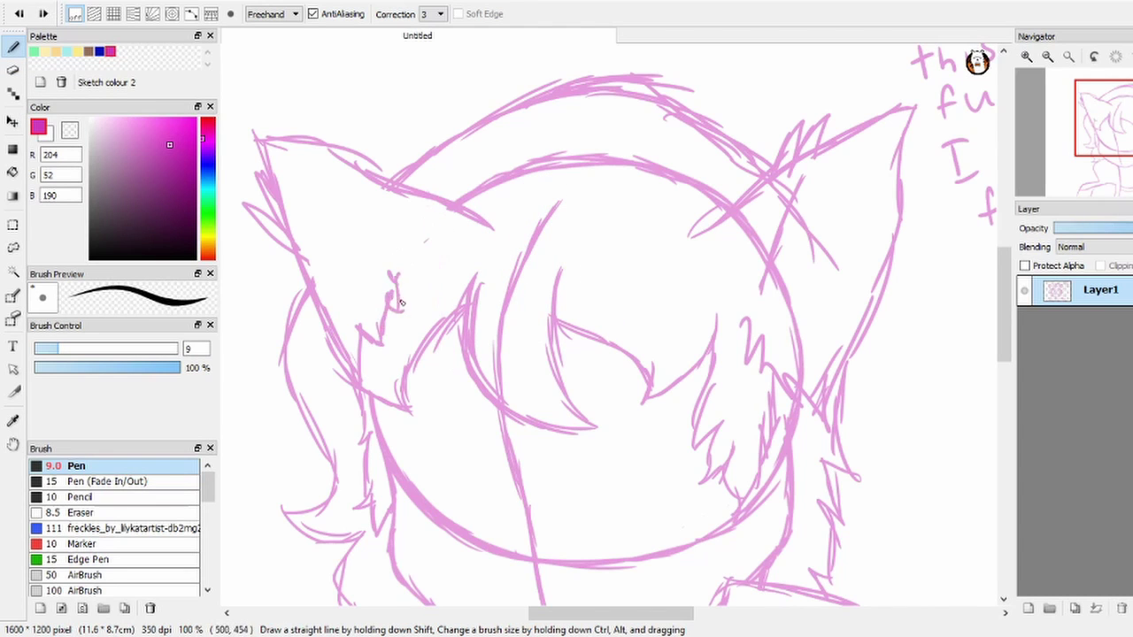
{"action": "scroll", "coordinate": [486, 214], "scroll_direction": "left", "scroll_amount": 2}
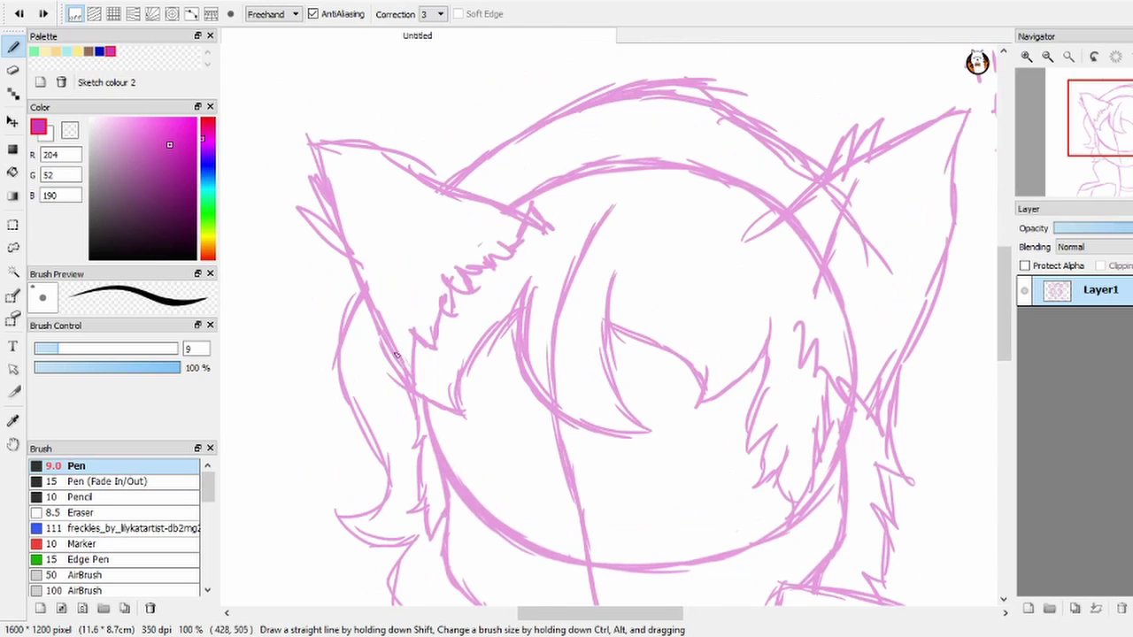
{"action": "key", "text": "ctrl+z"}
{"action": "key", "text": "ctrl+z"}
{"action": "key", "text": "ctrl+z"}
Step: Erase the top of the head circle, the guideline above the fringe and the hair lines crossing the right ear
{"action": "left_click", "coordinate": [13, 71]}
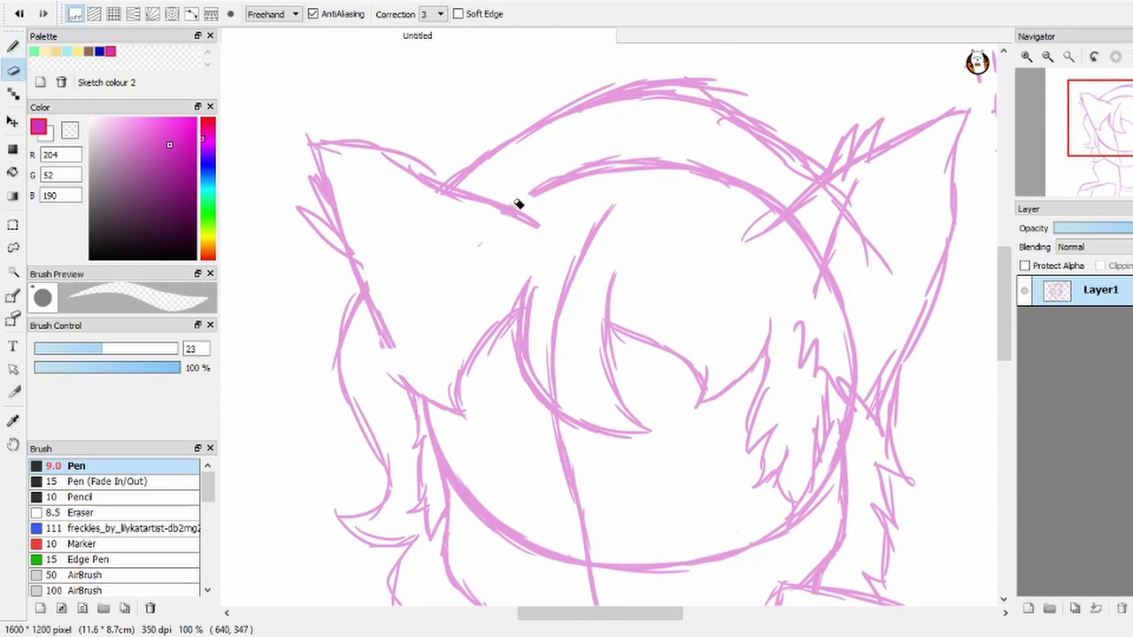
{"action": "left_click_drag", "start_coordinate": [519, 204], "coordinate": [737, 183]}
{"action": "mouse_move", "coordinate": [871, 207]}
{"action": "left_mouse_down"}
{"action": "mouse_move", "coordinate": [799, 274]}
{"action": "mouse_move", "coordinate": [855, 384]}
{"action": "mouse_move", "coordinate": [868, 248]}
{"action": "left_mouse_up"}
{"action": "left_click_drag", "start_coordinate": [745, 311], "coordinate": [774, 225]}
{"action": "mouse_move", "coordinate": [592, 256]}
{"action": "left_mouse_down"}
{"action": "mouse_move", "coordinate": [539, 248]}
{"action": "mouse_move", "coordinate": [726, 281]}
{"action": "mouse_move", "coordinate": [721, 412]}
{"action": "left_mouse_up"}
Step: Sketch a gently curved eye guideline across the face, rising toward the right and crossing the centre guideline below the fringe
{"action": "key", "text": "b"}
{"action": "scroll", "coordinate": [459, 202], "scroll_direction": "down", "scroll_amount": 3}
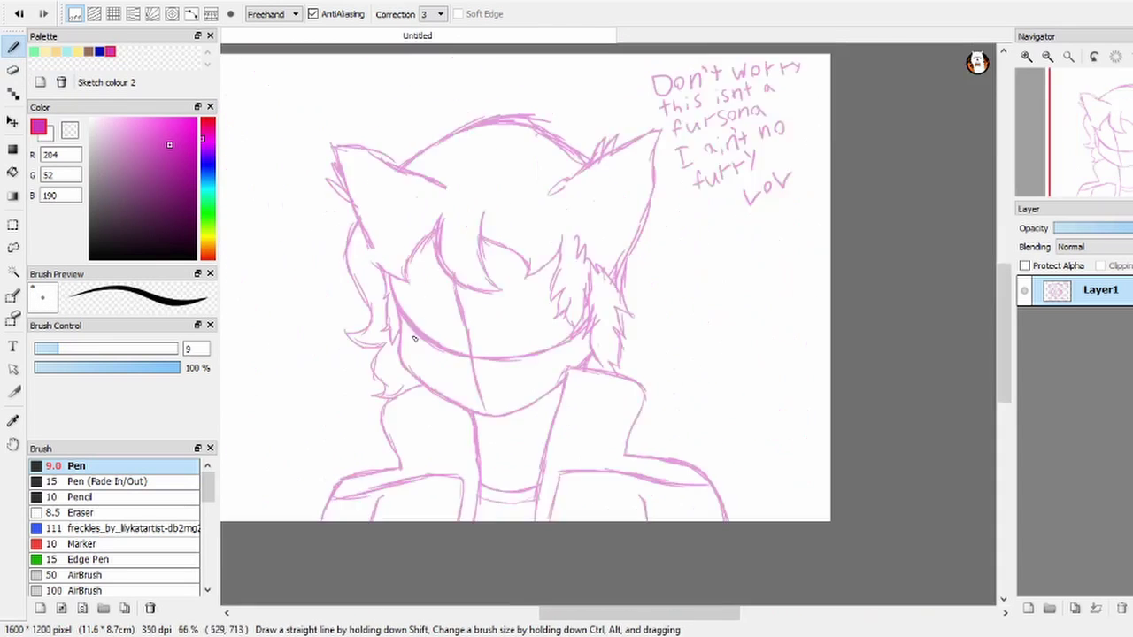
{"action": "scroll", "coordinate": [410, 337], "scroll_direction": "up", "scroll_amount": 5}
{"action": "left_click_drag", "start_coordinate": [353, 215], "coordinate": [405, 293]}
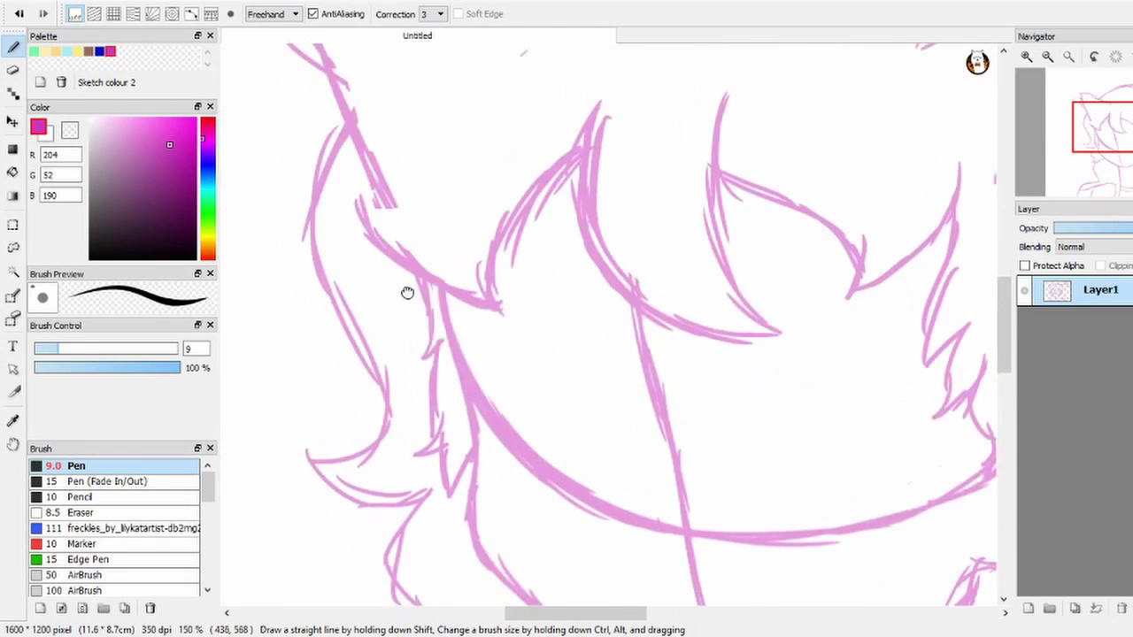
{"action": "scroll", "coordinate": [460, 292], "scroll_direction": "up", "scroll_amount": 2}
{"action": "key", "text": "ctrl+z"}
{"action": "left_click_drag", "start_coordinate": [332, 373], "coordinate": [771, 306]}
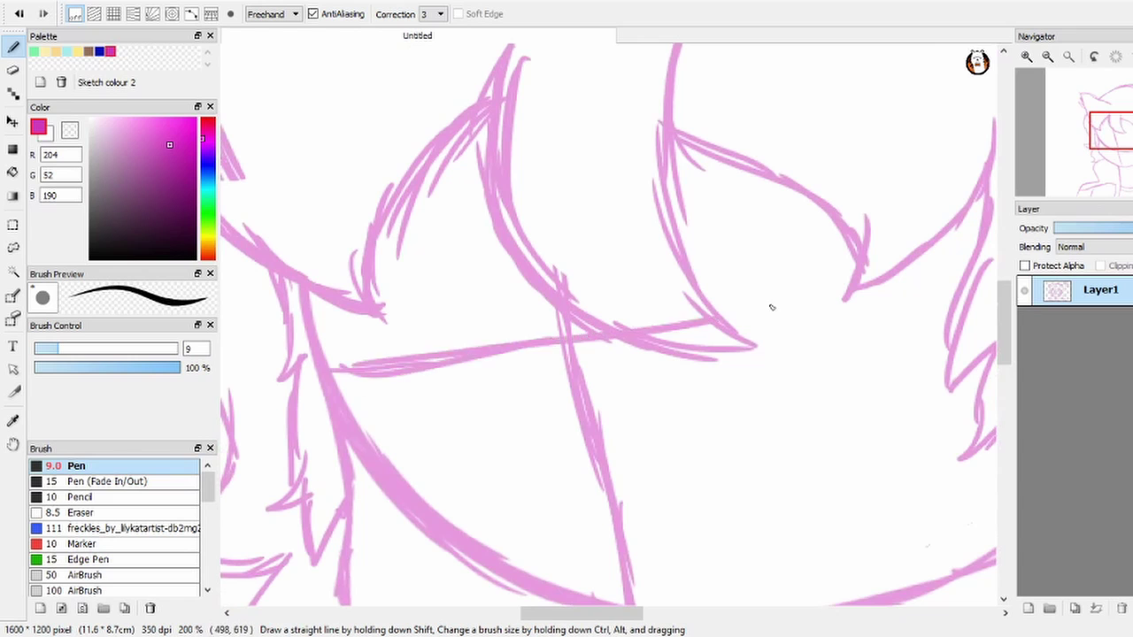
{"action": "key", "text": "ctrl+z"}
{"action": "left_click_drag", "start_coordinate": [322, 395], "coordinate": [938, 274]}
Step: Undo the eye guideline and sketch thick arched upper eyelids for both eyes just below the fringe
{"action": "left_click_drag", "start_coordinate": [553, 362], "coordinate": [536, 337]}
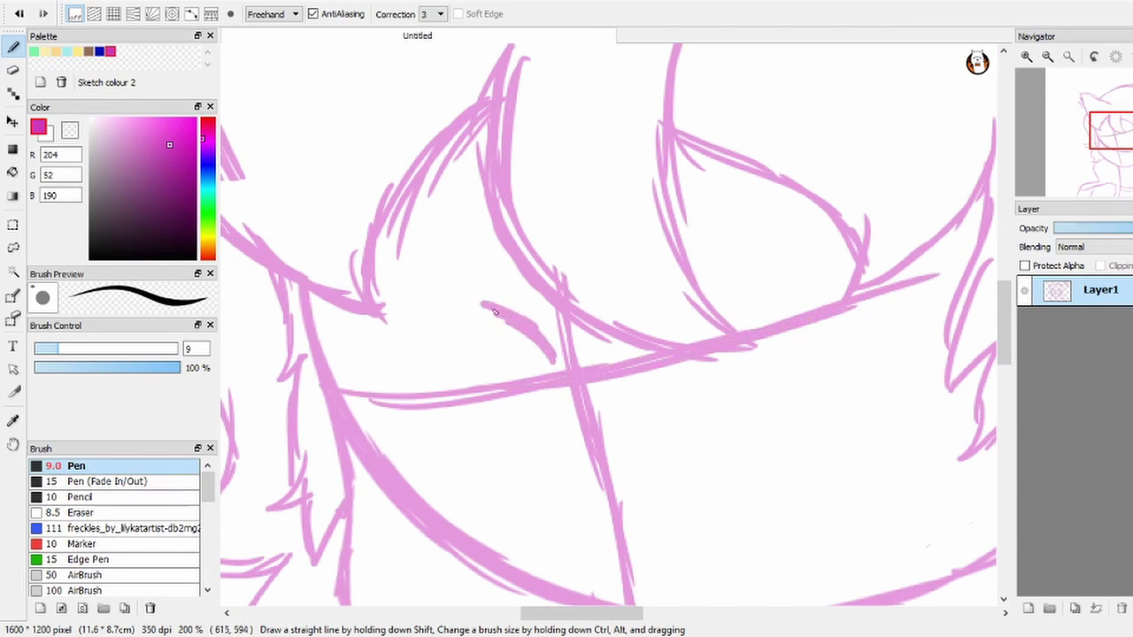
{"action": "key", "text": "ctrl+z"}
{"action": "key", "text": "ctrl+z"}
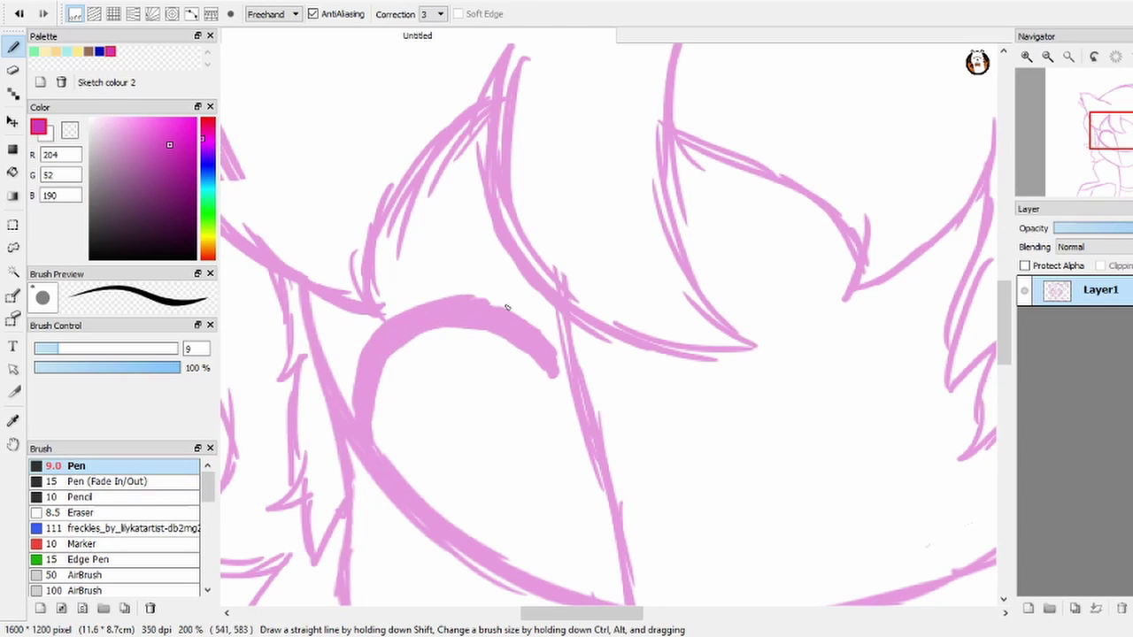
{"action": "left_click_drag", "start_coordinate": [527, 362], "coordinate": [466, 334]}
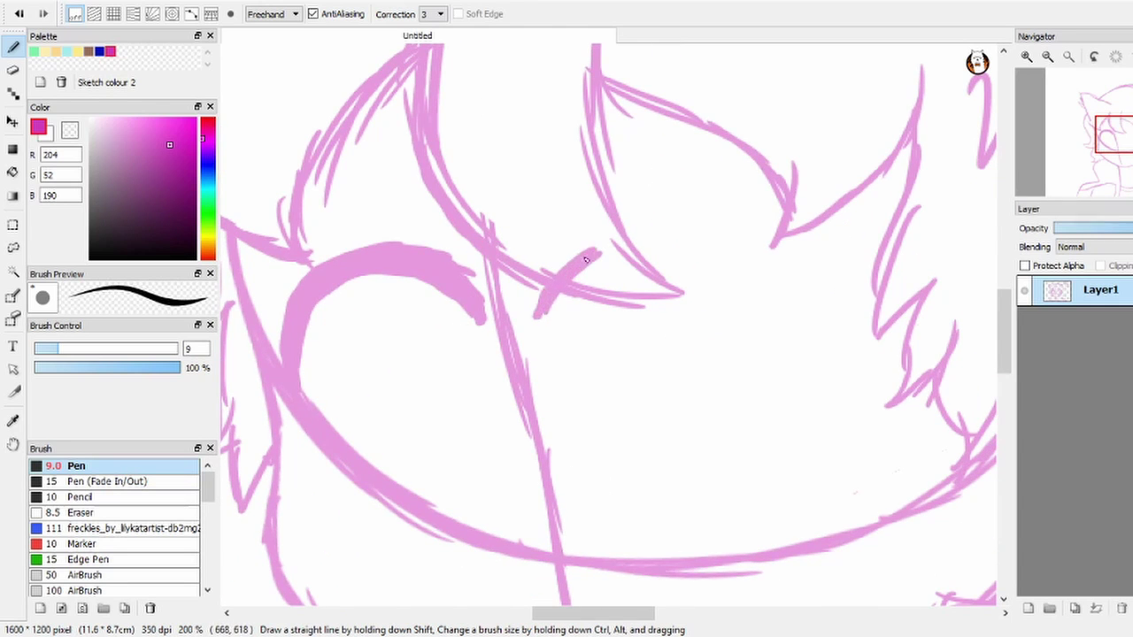
{"action": "left_click_drag", "start_coordinate": [632, 250], "coordinate": [762, 281]}
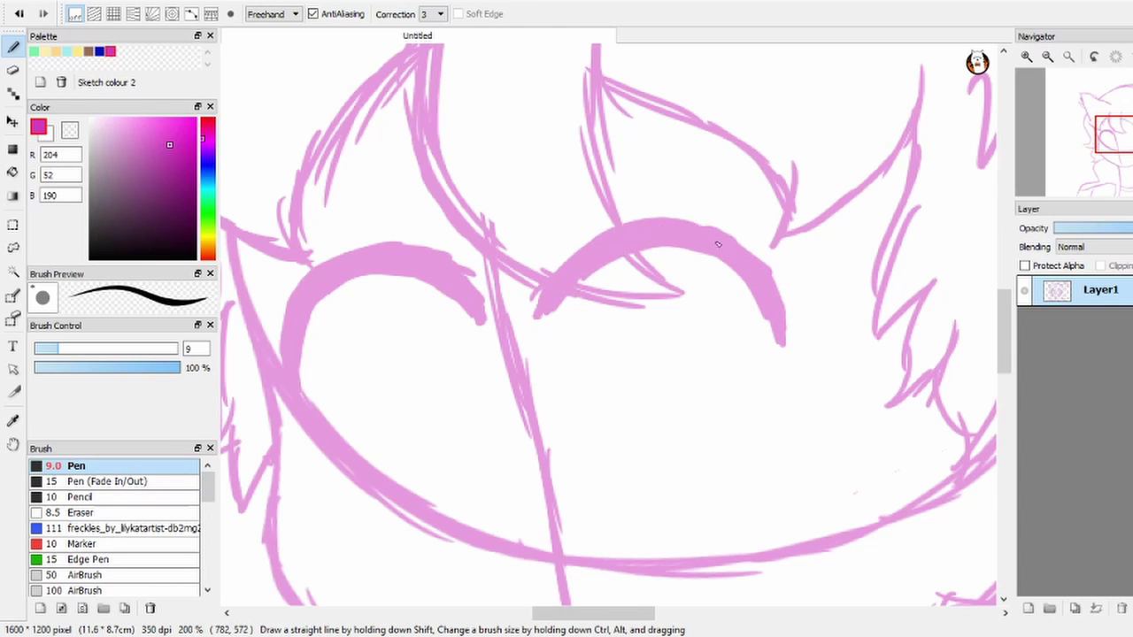
{"action": "scroll", "coordinate": [718, 243], "scroll_direction": "down", "scroll_amount": 5}
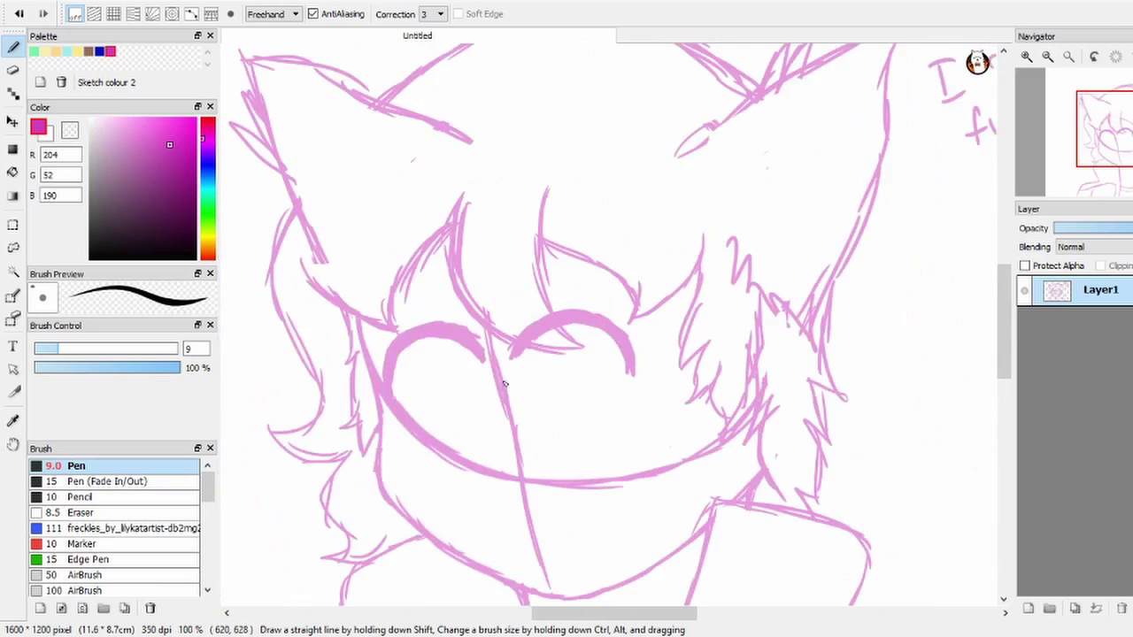
Step: Lasso the left upper eyelid and nudge it slightly toward the outer side of the face
{"action": "scroll", "coordinate": [504, 382], "scroll_direction": "up", "scroll_amount": 5}
{"action": "key", "text": "l"}
{"action": "left_click_drag", "start_coordinate": [335, 372], "coordinate": [372, 352]}
{"action": "key", "text": "ctrl+t"}
{"action": "left_click_drag", "start_coordinate": [398, 251], "coordinate": [392, 256]}
{"action": "key", "text": "Return"}
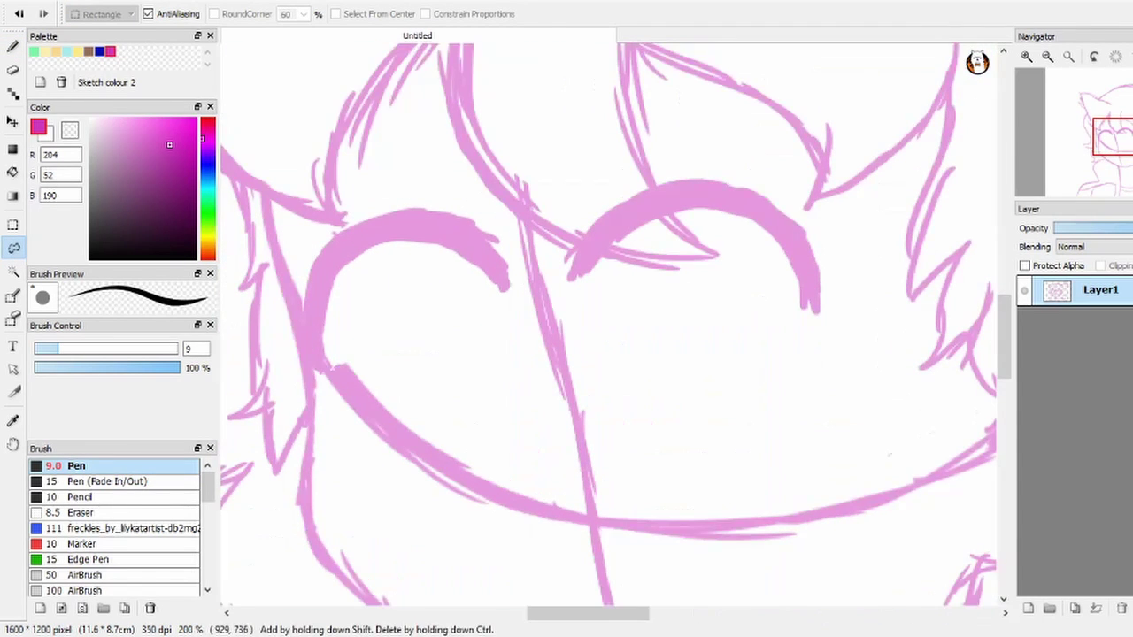
Step: Lasso the right upper eyelid, shift it slightly up and outward with a transform, and clear the selection
{"action": "left_click_drag", "start_coordinate": [700, 179], "coordinate": [761, 190]}
{"action": "key", "text": "ctrl+t"}
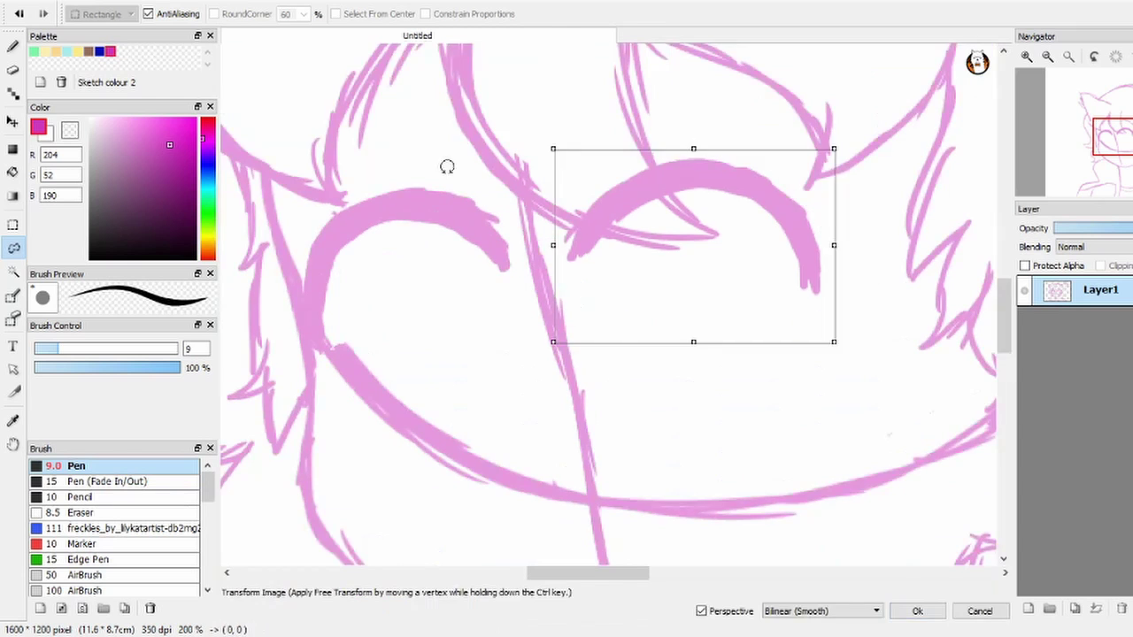
{"action": "left_click_drag", "start_coordinate": [629, 237], "coordinate": [645, 230]}
{"action": "left_click_drag", "start_coordinate": [861, 352], "coordinate": [789, 296]}
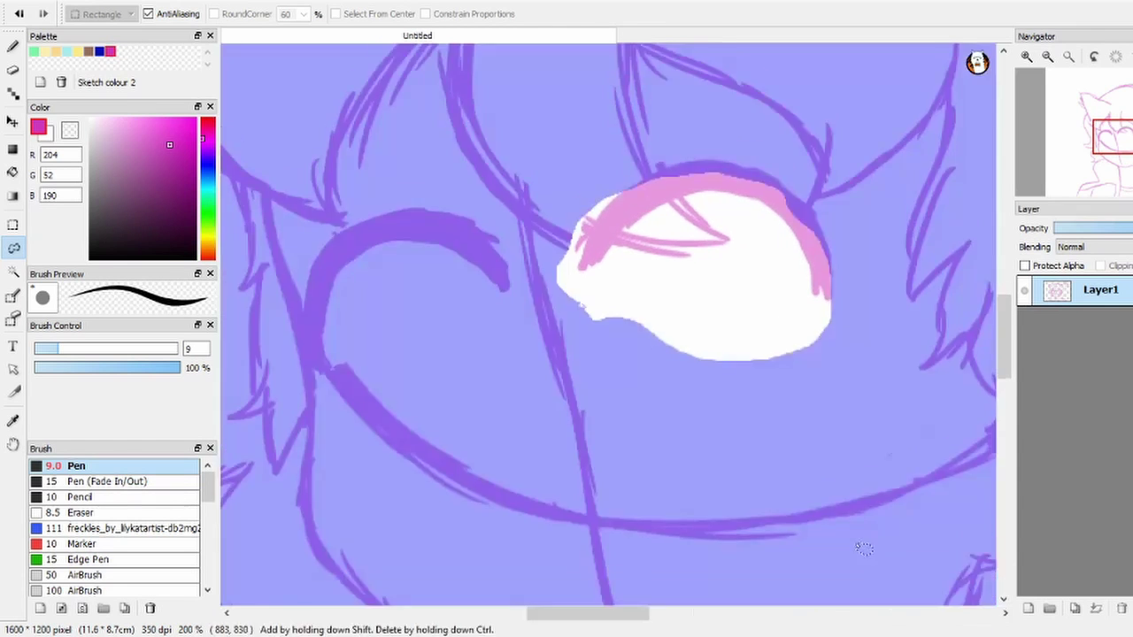
{"action": "key", "text": "ctrl+d"}
Step: Redraw the fringe strand at the right eye's inner corner and sketch the nose bridge and tip line
{"action": "key", "text": "b"}
{"action": "mouse_move", "coordinate": [534, 204]}
{"action": "left_mouse_down"}
{"action": "mouse_move", "coordinate": [588, 241]}
{"action": "mouse_move", "coordinate": [653, 259]}
{"action": "left_mouse_up"}
{"action": "left_click_drag", "start_coordinate": [627, 253], "coordinate": [728, 241]}
{"action": "scroll", "coordinate": [610, 315], "scroll_direction": "up", "scroll_amount": 2}
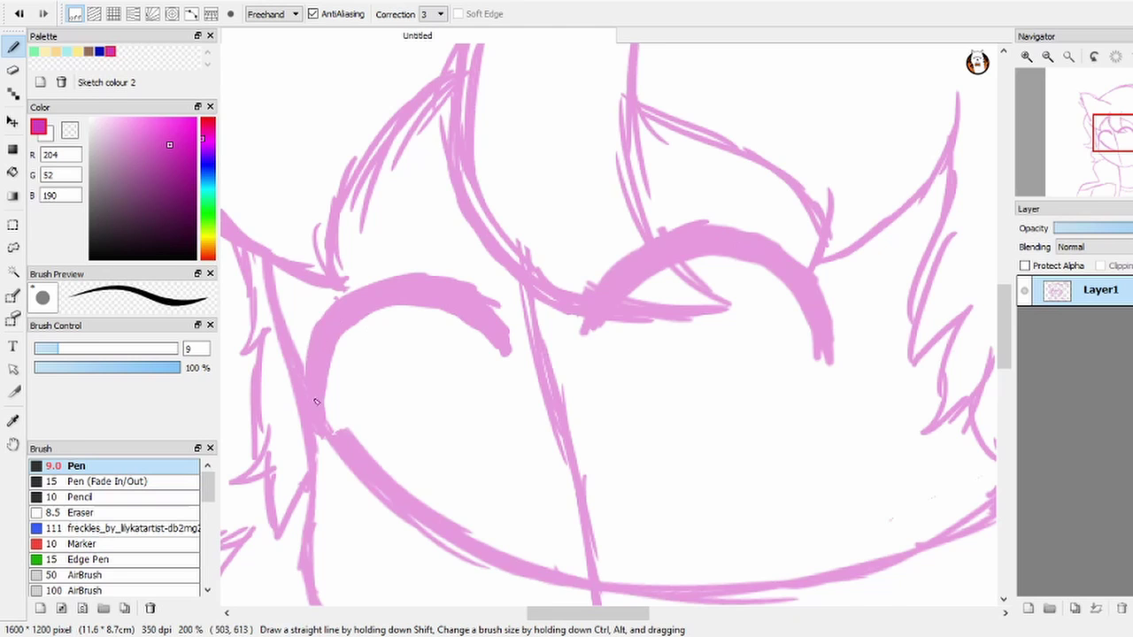
{"action": "scroll", "coordinate": [354, 354], "scroll_direction": "down", "scroll_amount": 3}
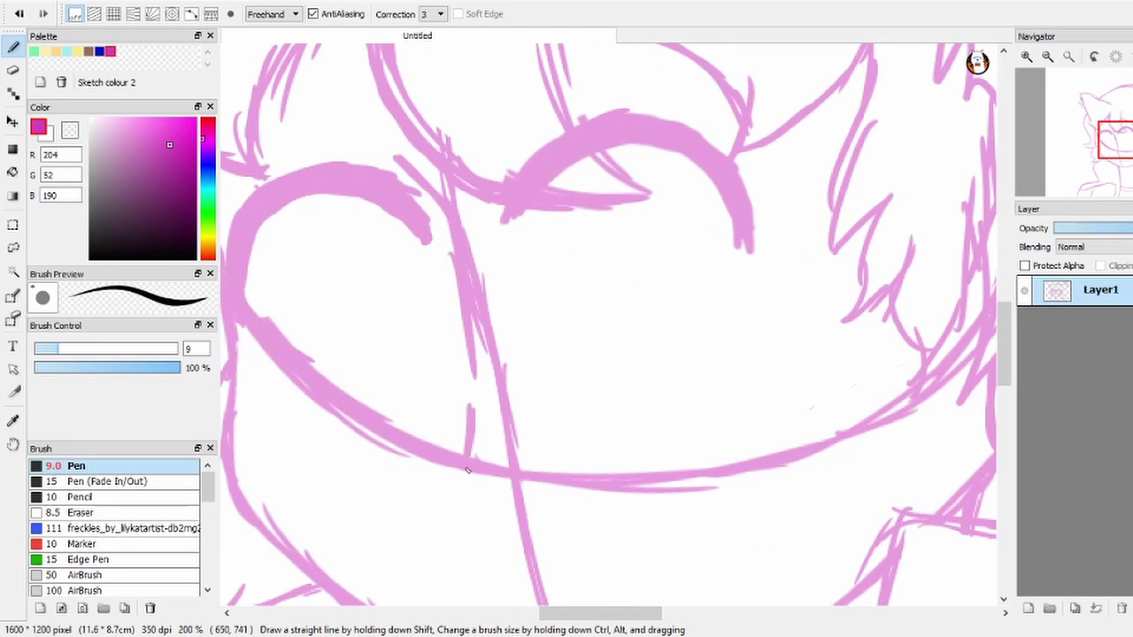
{"action": "scroll", "coordinate": [440, 301], "scroll_direction": "up", "scroll_amount": 3}
Step: Sketch thick eyebrows above both eyes and mark the nose base and mouth with short strokes
{"action": "left_click_drag", "start_coordinate": [348, 270], "coordinate": [493, 245]}
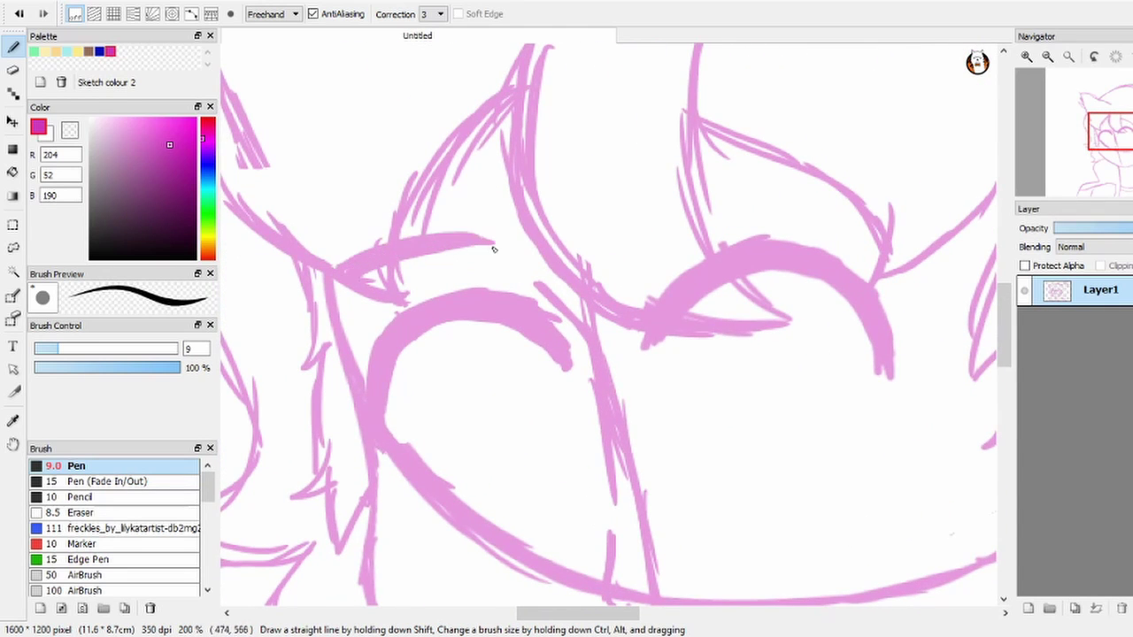
{"action": "left_click_drag", "start_coordinate": [398, 236], "coordinate": [557, 241]}
{"action": "left_click_drag", "start_coordinate": [657, 219], "coordinate": [848, 153]}
{"action": "scroll", "coordinate": [676, 198], "scroll_direction": "down", "scroll_amount": 3}
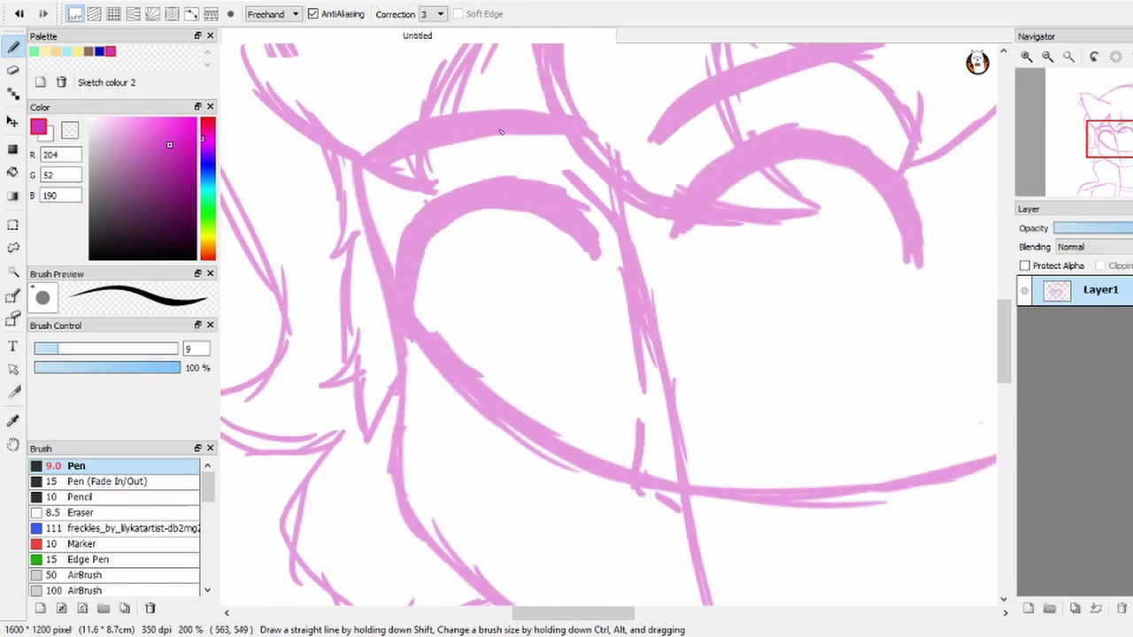
{"action": "mouse_move", "coordinate": [574, 121]}
{"action": "left_mouse_down"}
{"action": "mouse_move", "coordinate": [582, 346]}
{"action": "mouse_move", "coordinate": [653, 405]}
{"action": "left_mouse_up"}
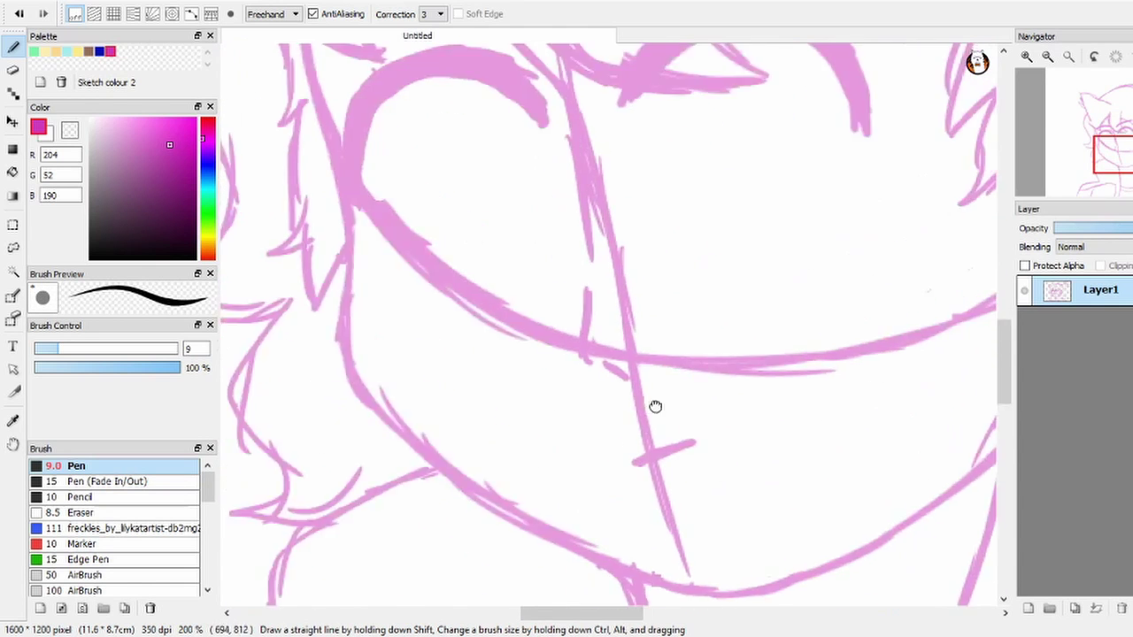
{"action": "scroll", "coordinate": [600, 294], "scroll_direction": "down", "scroll_amount": 2}
Step: Sketch round irises beneath the upper eyelids of both eyes
{"action": "scroll", "coordinate": [600, 294], "scroll_direction": "up", "scroll_amount": 3}
{"action": "mouse_move", "coordinate": [577, 298]}
{"action": "left_mouse_down"}
{"action": "mouse_move", "coordinate": [578, 258]}
{"action": "mouse_move", "coordinate": [649, 209]}
{"action": "left_mouse_up"}
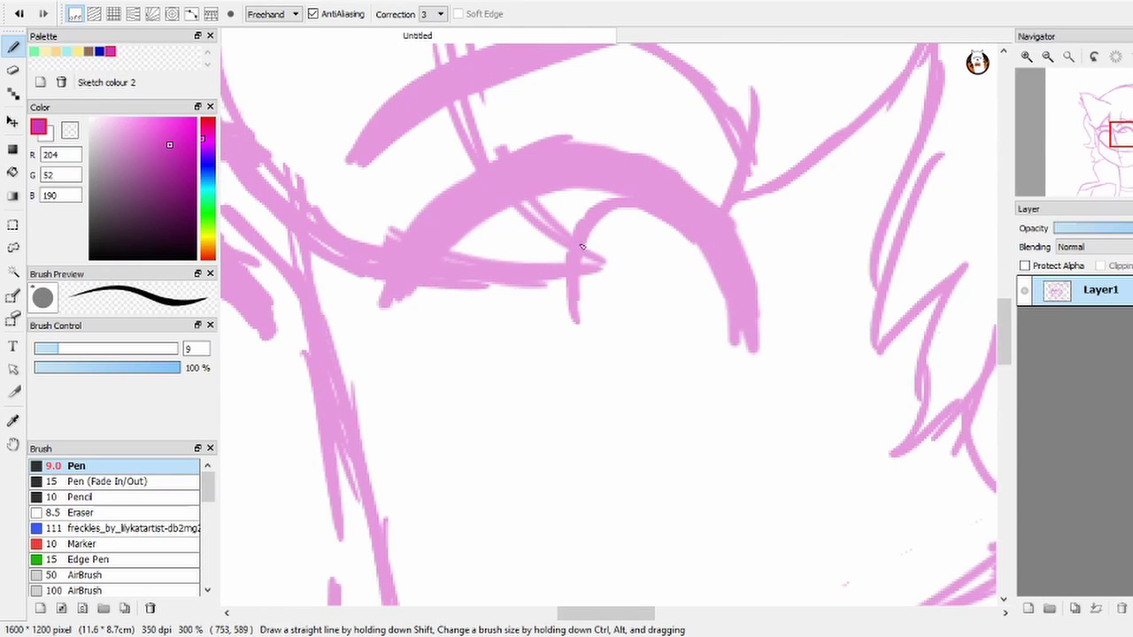
{"action": "mouse_move", "coordinate": [574, 276]}
{"action": "left_mouse_down"}
{"action": "mouse_move", "coordinate": [721, 390]}
{"action": "mouse_move", "coordinate": [735, 310]}
{"action": "left_mouse_up"}
{"action": "mouse_move", "coordinate": [346, 324]}
{"action": "left_mouse_down"}
{"action": "mouse_move", "coordinate": [643, 324]}
{"action": "mouse_move", "coordinate": [669, 289]}
{"action": "left_mouse_up"}
{"action": "mouse_move", "coordinate": [464, 250]}
{"action": "left_mouse_down"}
{"action": "mouse_move", "coordinate": [434, 284]}
{"action": "mouse_move", "coordinate": [455, 386]}
{"action": "mouse_move", "coordinate": [605, 315]}
{"action": "left_mouse_up"}
Step: Fill the upper part and pupil of both irises, leaving a light highlight in each, and clean up the right highlight
{"action": "mouse_move", "coordinate": [478, 314]}
{"action": "left_mouse_down"}
{"action": "mouse_move", "coordinate": [569, 265]}
{"action": "mouse_move", "coordinate": [436, 314]}
{"action": "left_mouse_up"}
{"action": "mouse_move", "coordinate": [801, 297]}
{"action": "left_mouse_down"}
{"action": "mouse_move", "coordinate": [825, 217]}
{"action": "mouse_move", "coordinate": [896, 150]}
{"action": "left_mouse_up"}
{"action": "mouse_move", "coordinate": [406, 323]}
{"action": "left_mouse_down"}
{"action": "mouse_move", "coordinate": [452, 311]}
{"action": "mouse_move", "coordinate": [477, 332]}
{"action": "mouse_move", "coordinate": [514, 312]}
{"action": "mouse_move", "coordinate": [523, 291]}
{"action": "mouse_move", "coordinate": [490, 243]}
{"action": "mouse_move", "coordinate": [524, 300]}
{"action": "mouse_move", "coordinate": [475, 305]}
{"action": "mouse_move", "coordinate": [470, 254]}
{"action": "mouse_move", "coordinate": [488, 272]}
{"action": "mouse_move", "coordinate": [416, 301]}
{"action": "left_mouse_up"}
{"action": "mouse_move", "coordinate": [416, 301]}
{"action": "left_mouse_down"}
{"action": "mouse_move", "coordinate": [359, 345]}
{"action": "mouse_move", "coordinate": [395, 350]}
{"action": "left_mouse_up"}
{"action": "scroll", "coordinate": [658, 276], "scroll_direction": "right", "scroll_amount": 2}
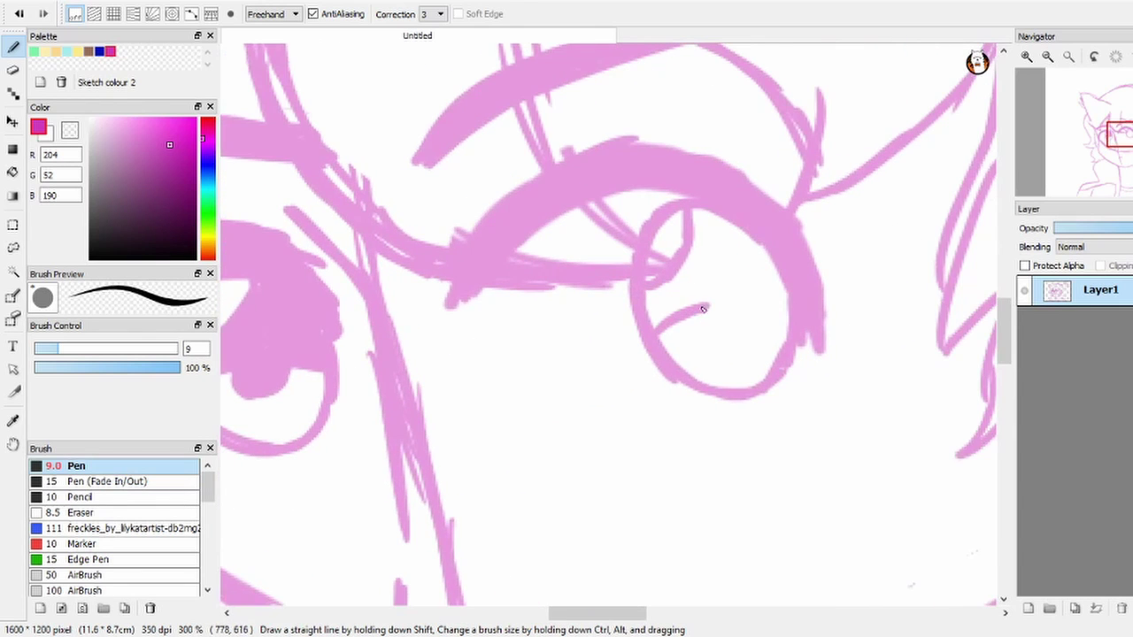
{"action": "mouse_move", "coordinate": [742, 302]}
{"action": "left_mouse_down"}
{"action": "mouse_move", "coordinate": [755, 259]}
{"action": "mouse_move", "coordinate": [715, 226]}
{"action": "mouse_move", "coordinate": [698, 260]}
{"action": "mouse_move", "coordinate": [645, 300]}
{"action": "mouse_move", "coordinate": [715, 291]}
{"action": "mouse_move", "coordinate": [725, 307]}
{"action": "mouse_move", "coordinate": [727, 288]}
{"action": "mouse_move", "coordinate": [765, 279]}
{"action": "left_mouse_up"}
{"action": "key", "text": "e"}
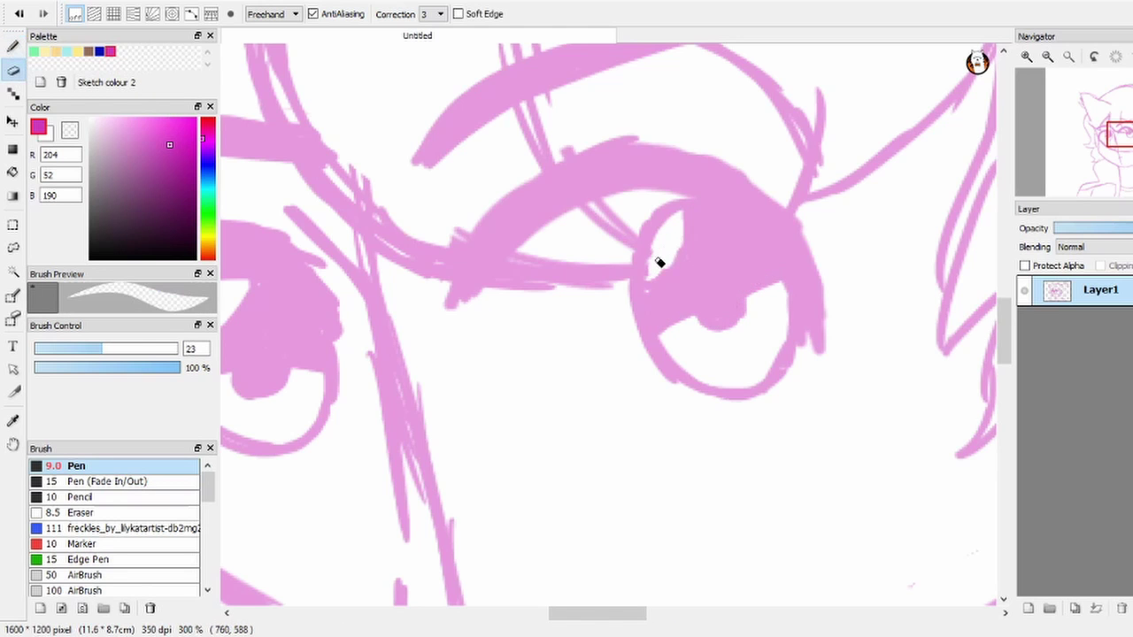
Step: Erase the centre guideline, the head circle's lower arc across the face and the rough nose and mouth marks
{"action": "scroll", "coordinate": [681, 229], "scroll_direction": "down", "scroll_amount": 2}
{"action": "scroll", "coordinate": [716, 260], "scroll_direction": "down", "scroll_amount": 1}
{"action": "scroll", "coordinate": [683, 291], "scroll_direction": "up", "scroll_amount": 1}
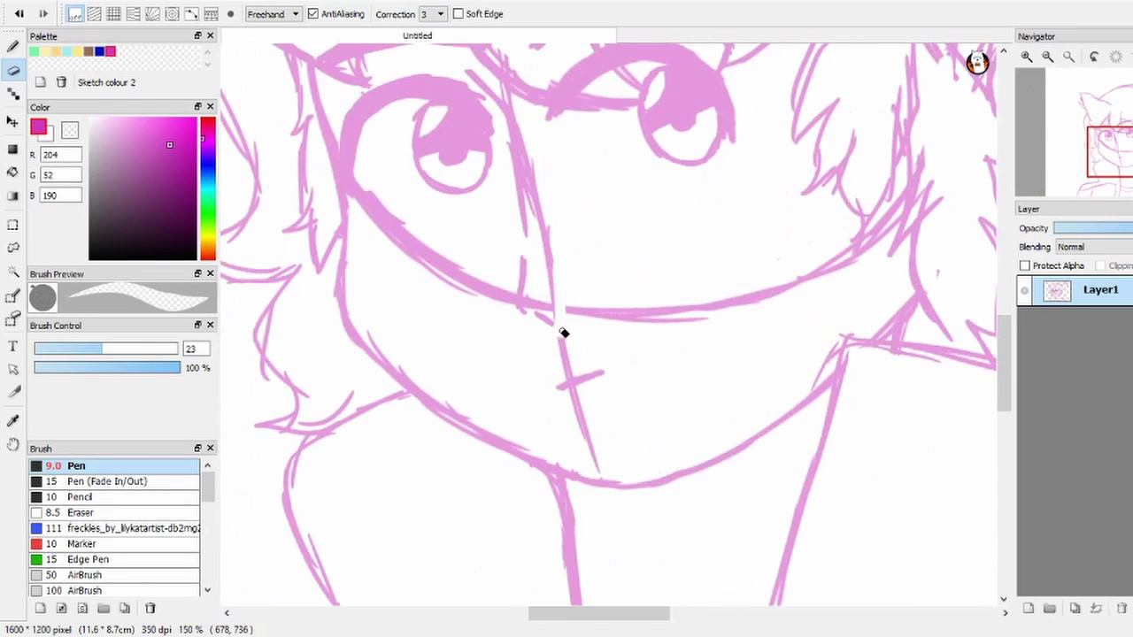
{"action": "scroll", "coordinate": [561, 329], "scroll_direction": "up", "scroll_amount": 2}
{"action": "mouse_move", "coordinate": [545, 358]}
{"action": "left_mouse_down"}
{"action": "mouse_move", "coordinate": [510, 444]}
{"action": "mouse_move", "coordinate": [546, 432]}
{"action": "mouse_move", "coordinate": [393, 362]}
{"action": "left_mouse_up"}
{"action": "scroll", "coordinate": [443, 372], "scroll_direction": "right", "scroll_amount": 3}
{"action": "left_click_drag", "start_coordinate": [500, 461], "coordinate": [518, 546]}
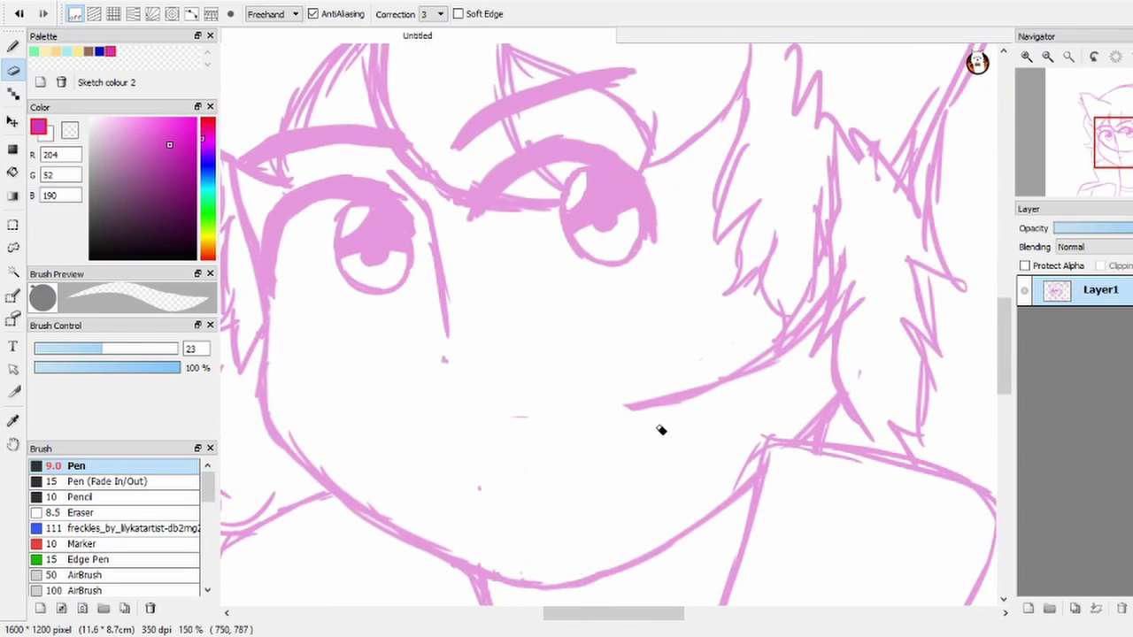
{"action": "mouse_move", "coordinate": [661, 430]}
{"action": "left_mouse_down"}
{"action": "mouse_move", "coordinate": [787, 341]}
{"action": "mouse_move", "coordinate": [823, 288]}
{"action": "left_mouse_up"}
{"action": "scroll", "coordinate": [543, 369], "scroll_direction": "left", "scroll_amount": 3}
Step: Redraw the nose tip with two short strokes, and try a slanted mouth line before undoing it
{"action": "key", "text": "b"}
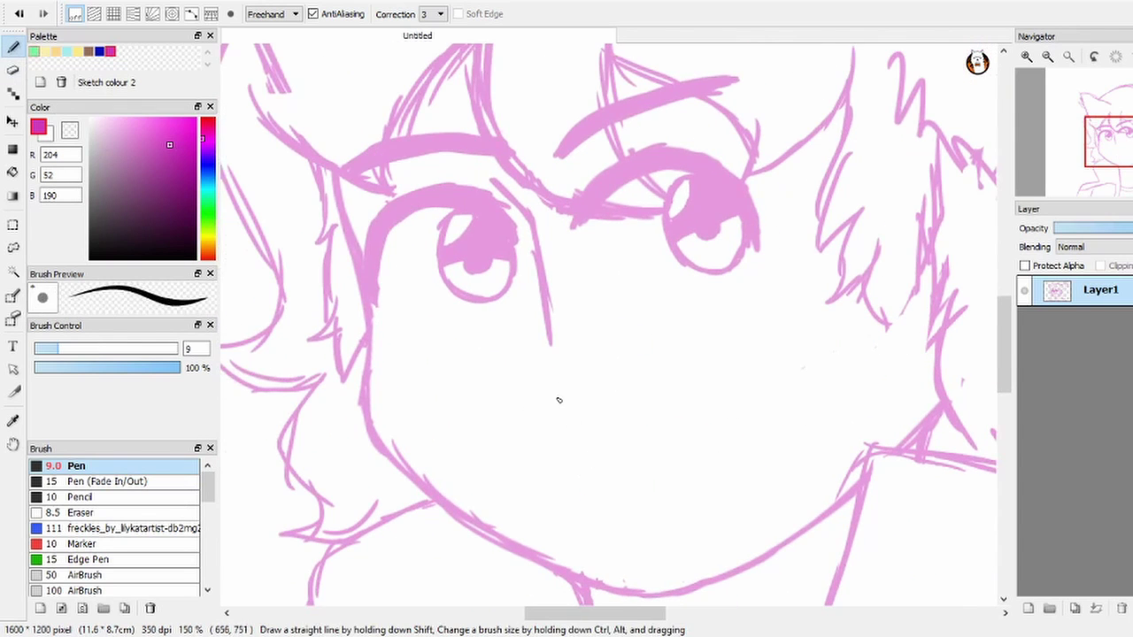
{"action": "left_click_drag", "start_coordinate": [576, 500], "coordinate": [633, 485]}
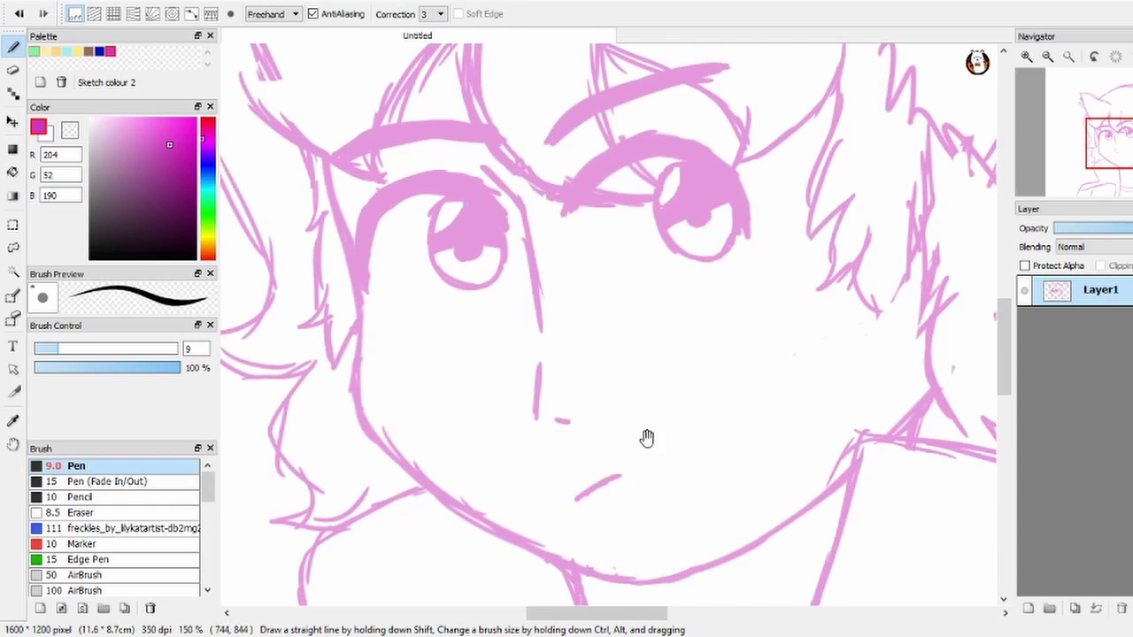
{"action": "scroll", "coordinate": [647, 439], "scroll_direction": "up", "scroll_amount": 3}
{"action": "scroll", "coordinate": [505, 324], "scroll_direction": "down", "scroll_amount": 5}
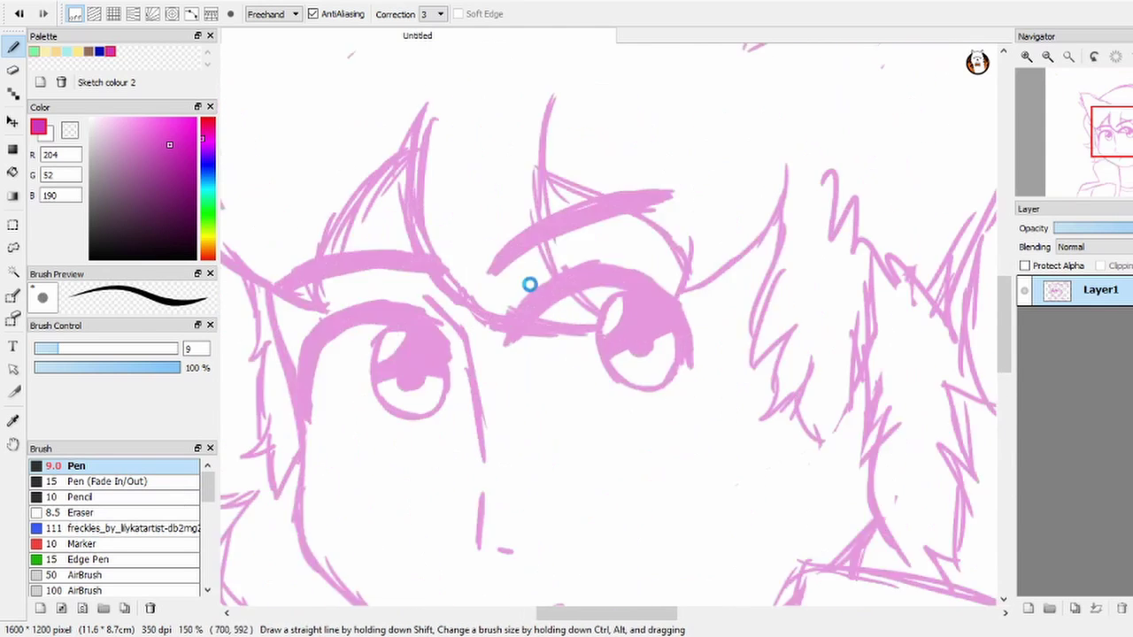
{"action": "scroll", "coordinate": [532, 396], "scroll_direction": "up", "scroll_amount": 3}
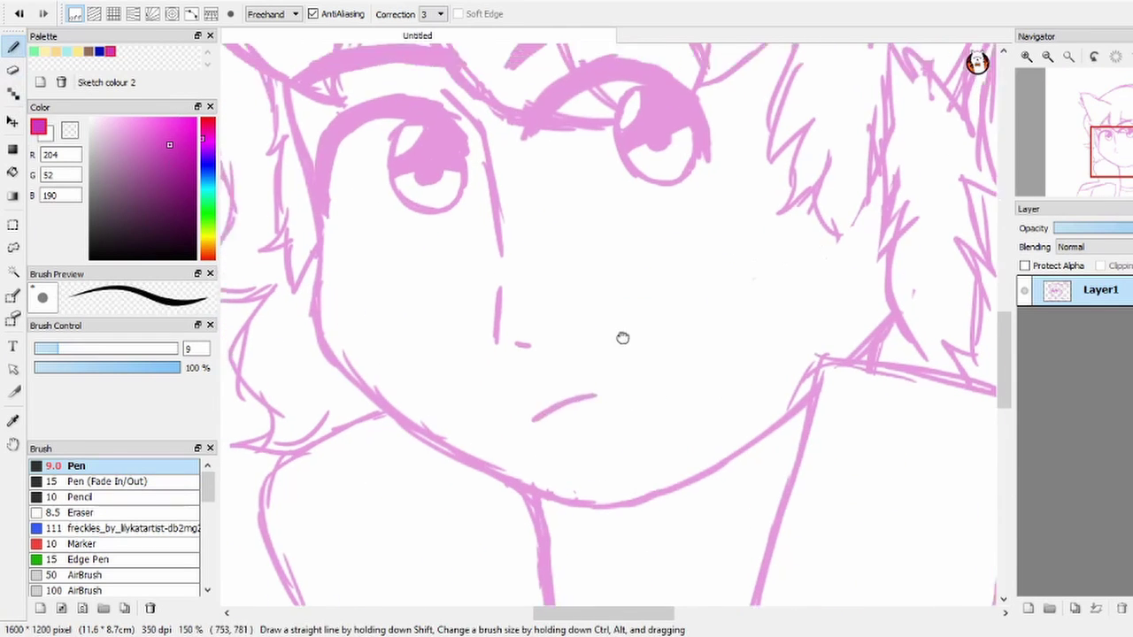
{"action": "scroll", "coordinate": [521, 387], "scroll_direction": "up", "scroll_amount": 2}
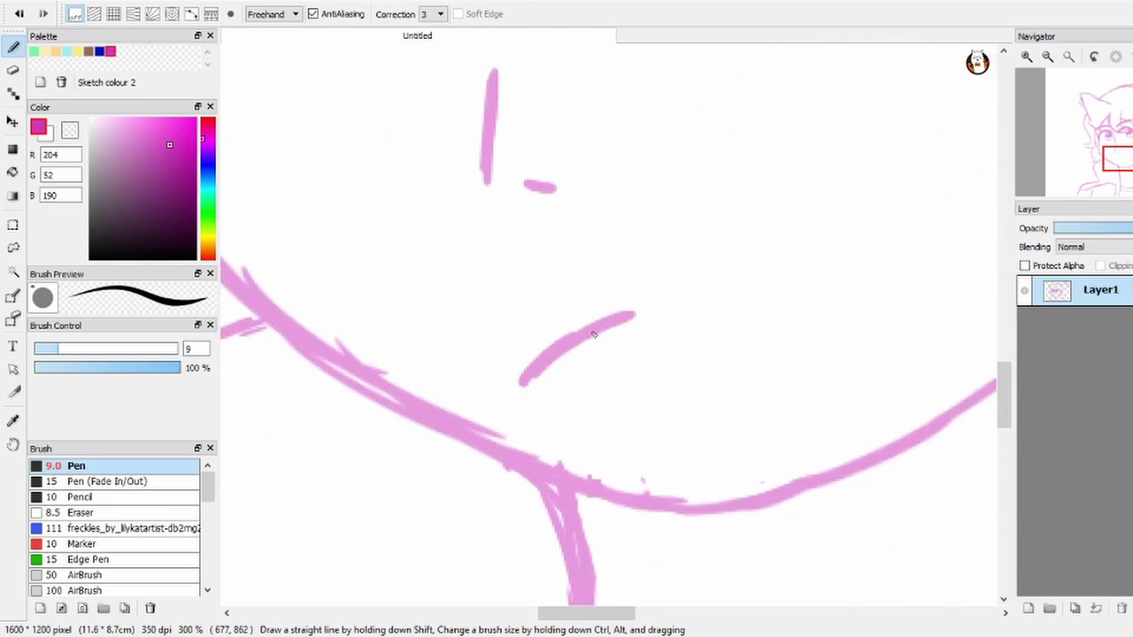
{"action": "scroll", "coordinate": [531, 372], "scroll_direction": "down", "scroll_amount": 4}
{"action": "scroll", "coordinate": [496, 372], "scroll_direction": "up", "scroll_amount": 4}
{"action": "scroll", "coordinate": [469, 376], "scroll_direction": "up", "scroll_amount": 3}
{"action": "key", "text": "ctrl+z"}
Step: Sketch inner outlines with jagged fur tufts inside both animal ears
{"action": "mouse_move", "coordinate": [432, 379]}
{"action": "left_mouse_down"}
{"action": "mouse_move", "coordinate": [381, 206]}
{"action": "mouse_move", "coordinate": [421, 172]}
{"action": "mouse_move", "coordinate": [630, 264]}
{"action": "left_mouse_up"}
{"action": "mouse_move", "coordinate": [410, 341]}
{"action": "left_mouse_down"}
{"action": "mouse_move", "coordinate": [411, 358]}
{"action": "mouse_move", "coordinate": [481, 329]}
{"action": "mouse_move", "coordinate": [660, 226]}
{"action": "left_mouse_up"}
{"action": "scroll", "coordinate": [381, 354], "scroll_direction": "right", "scroll_amount": 5}
{"action": "mouse_move", "coordinate": [532, 270]}
{"action": "left_mouse_down"}
{"action": "mouse_move", "coordinate": [699, 217]}
{"action": "mouse_move", "coordinate": [758, 313]}
{"action": "mouse_move", "coordinate": [599, 308]}
{"action": "mouse_move", "coordinate": [569, 344]}
{"action": "mouse_move", "coordinate": [656, 340]}
{"action": "left_mouse_up"}
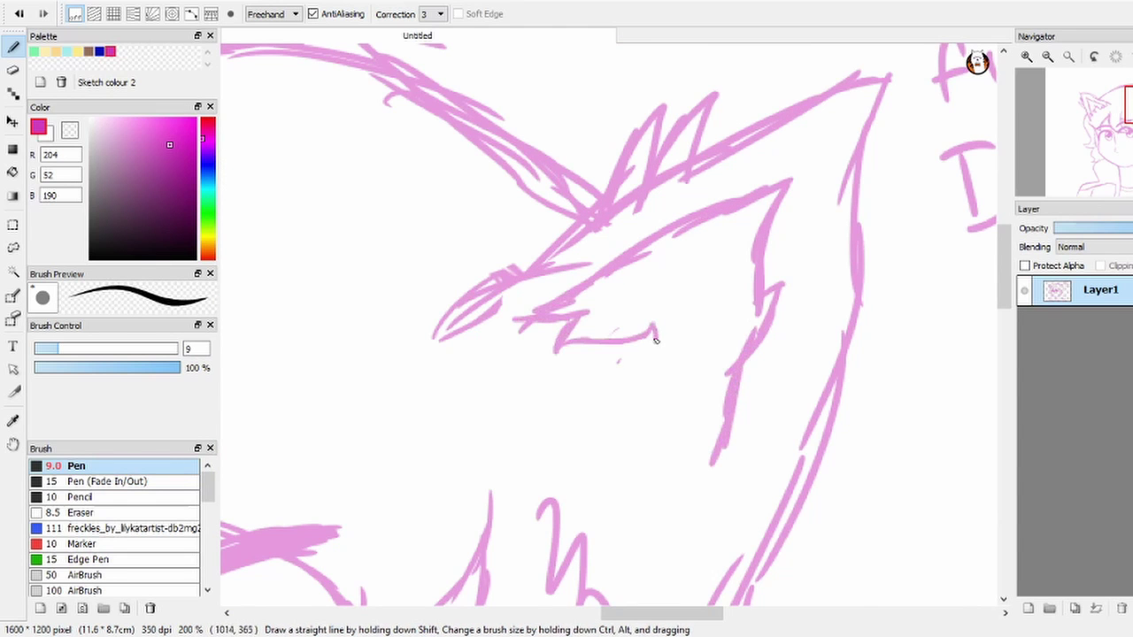
{"action": "scroll", "coordinate": [655, 304], "scroll_direction": "down", "scroll_amount": 3}
{"action": "scroll", "coordinate": [655, 304], "scroll_direction": "down", "scroll_amount": 2}
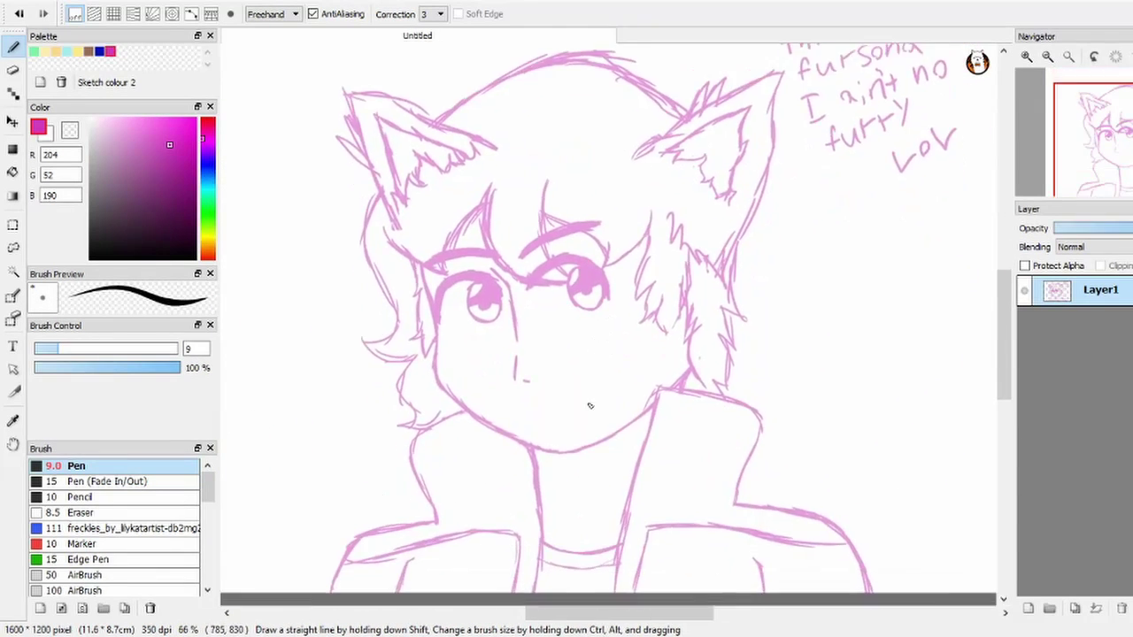
Step: Sketch the mouth again as a short slanted line above the chin
{"action": "scroll", "coordinate": [564, 493], "scroll_direction": "up", "scroll_amount": 2}
{"action": "scroll", "coordinate": [642, 436], "scroll_direction": "down", "scroll_amount": 2}
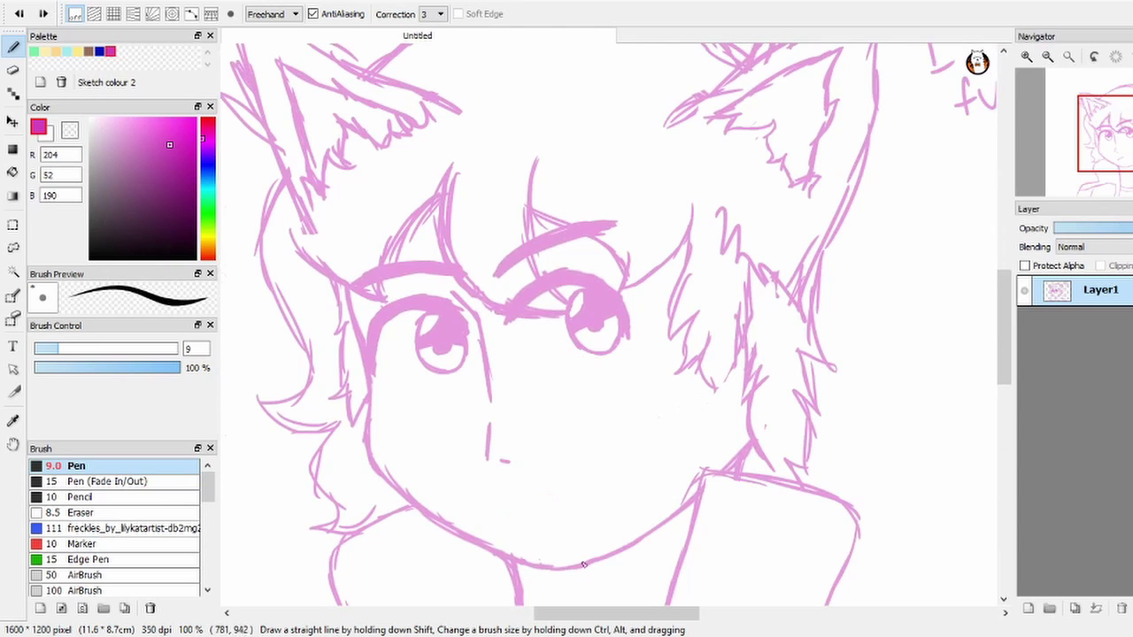
{"action": "scroll", "coordinate": [614, 477], "scroll_direction": "up", "scroll_amount": 2}
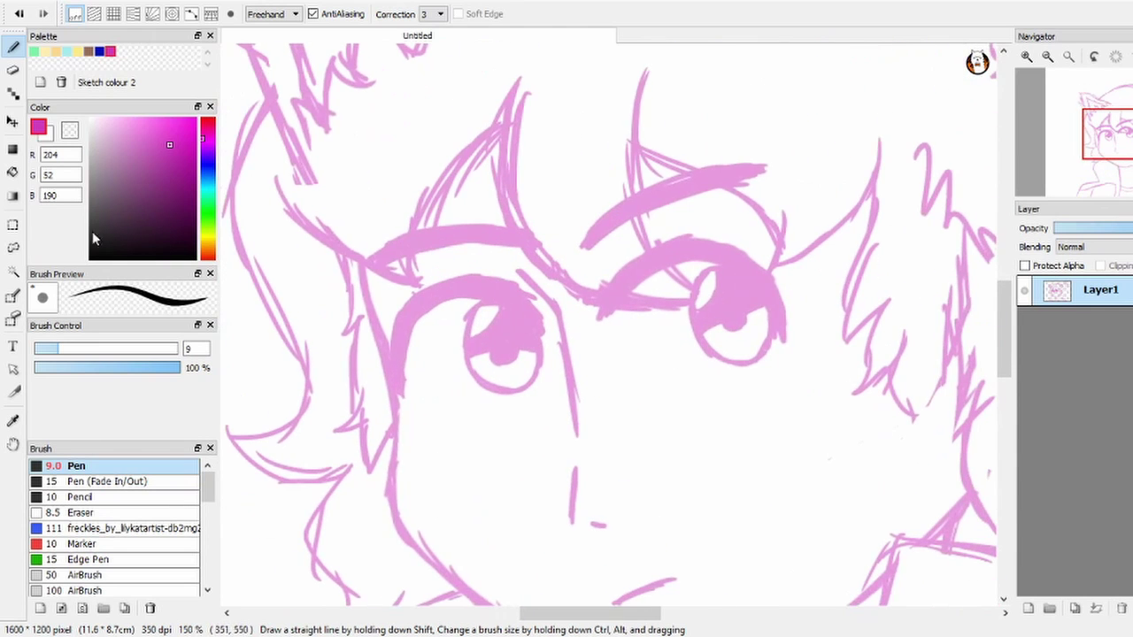
Step: Lasso both eyes with their eyebrows, move them up 15 pixels, apply the transform and clear the selection
{"action": "left_click", "coordinate": [14, 247]}
{"action": "left_click_drag", "start_coordinate": [390, 359], "coordinate": [418, 412]}
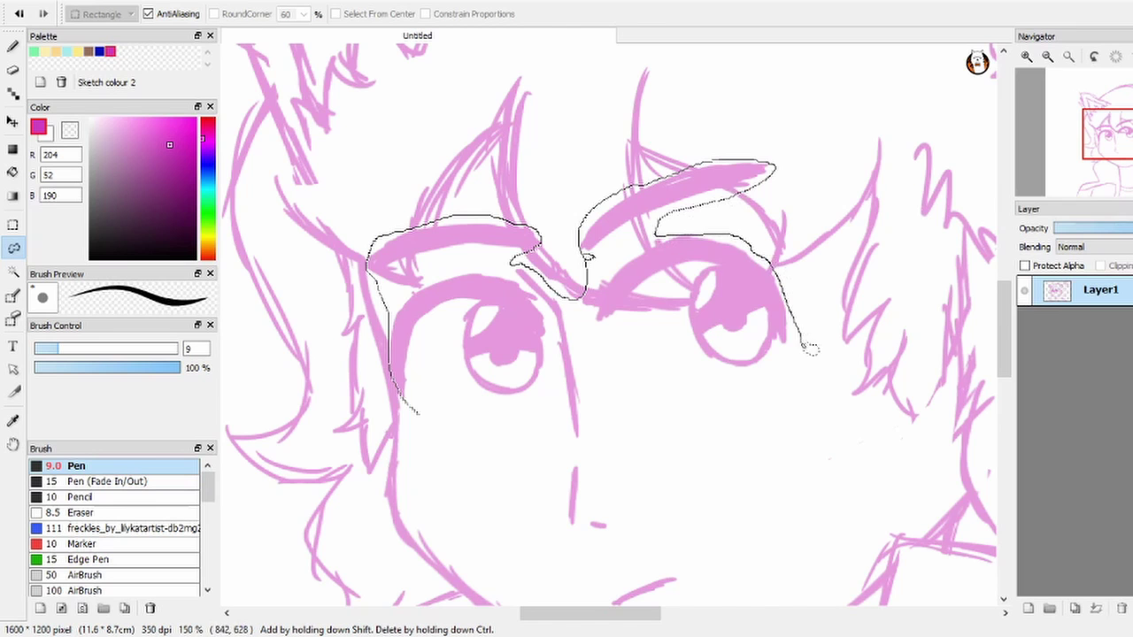
{"action": "mouse_move", "coordinate": [809, 350]}
{"action": "left_mouse_down"}
{"action": "mouse_move", "coordinate": [601, 330]}
{"action": "mouse_move", "coordinate": [518, 272]}
{"action": "mouse_move", "coordinate": [553, 305]}
{"action": "left_mouse_up"}
{"action": "key", "text": "ctrl+t"}
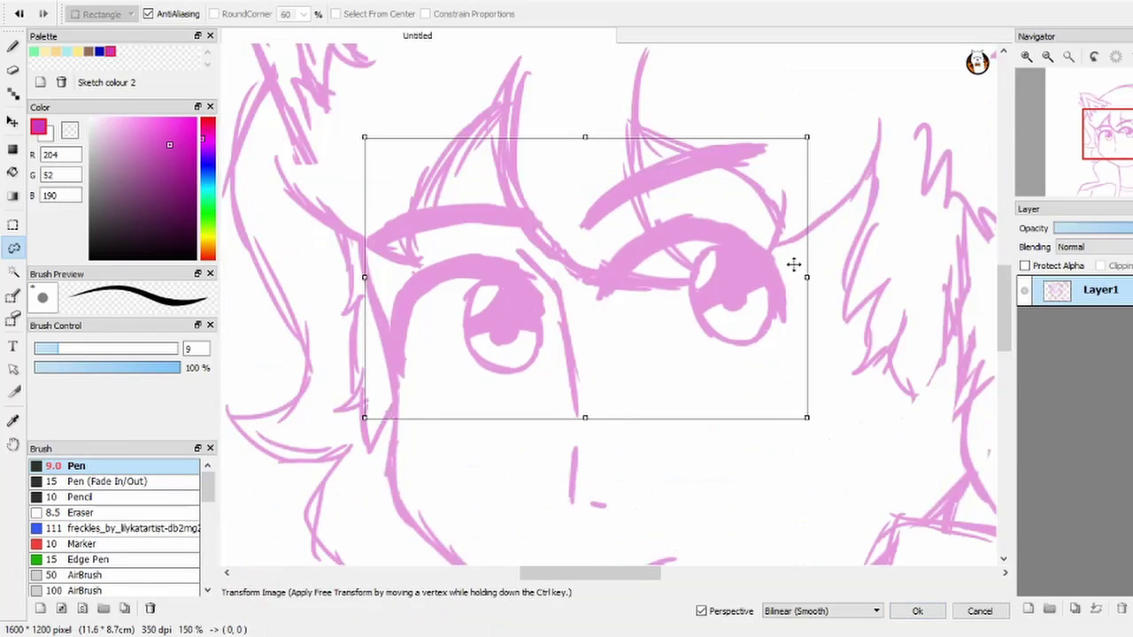
{"action": "left_click_drag", "start_coordinate": [744, 292], "coordinate": [742, 278]}
{"action": "scroll", "coordinate": [756, 321], "scroll_direction": "down", "scroll_amount": 3}
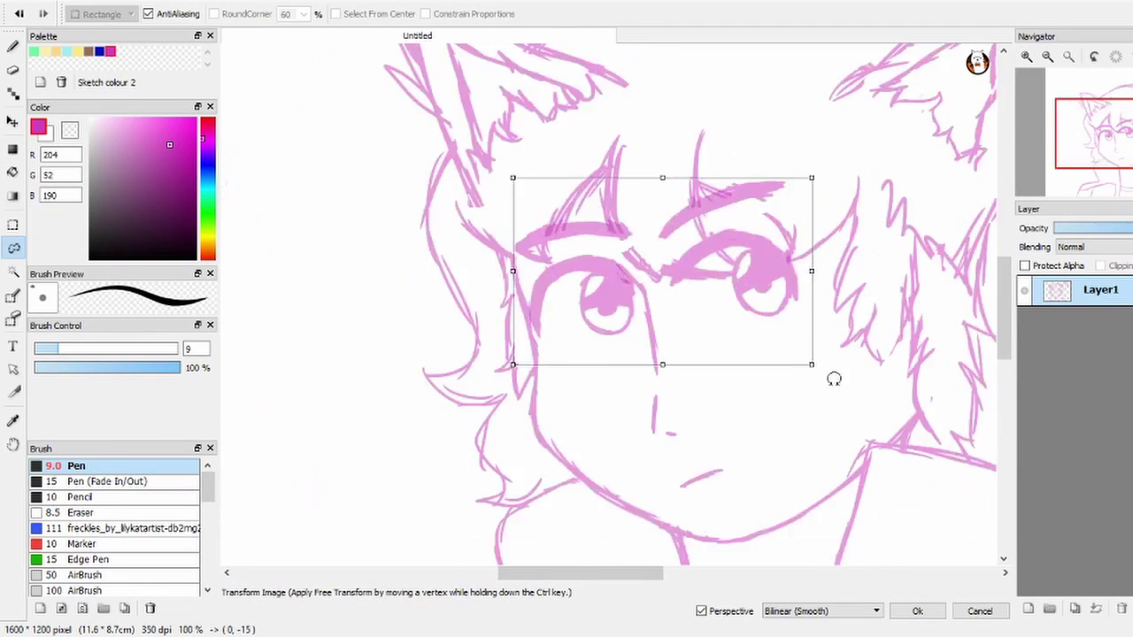
{"action": "left_click", "coordinate": [918, 612]}
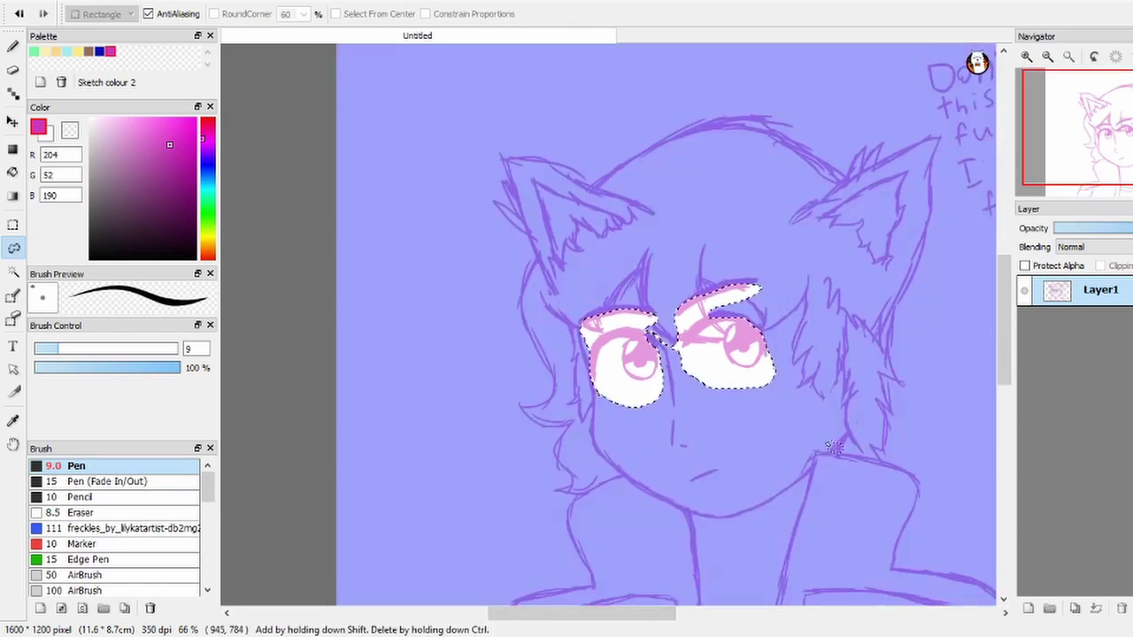
{"action": "key", "text": "ctrl+d"}
Step: Erase the broken lines and nose between the eyes, and redraw the fringe strand, nose bridge and nose tip
{"action": "scroll", "coordinate": [638, 417], "scroll_direction": "up", "scroll_amount": 2}
{"action": "key", "text": "e"}
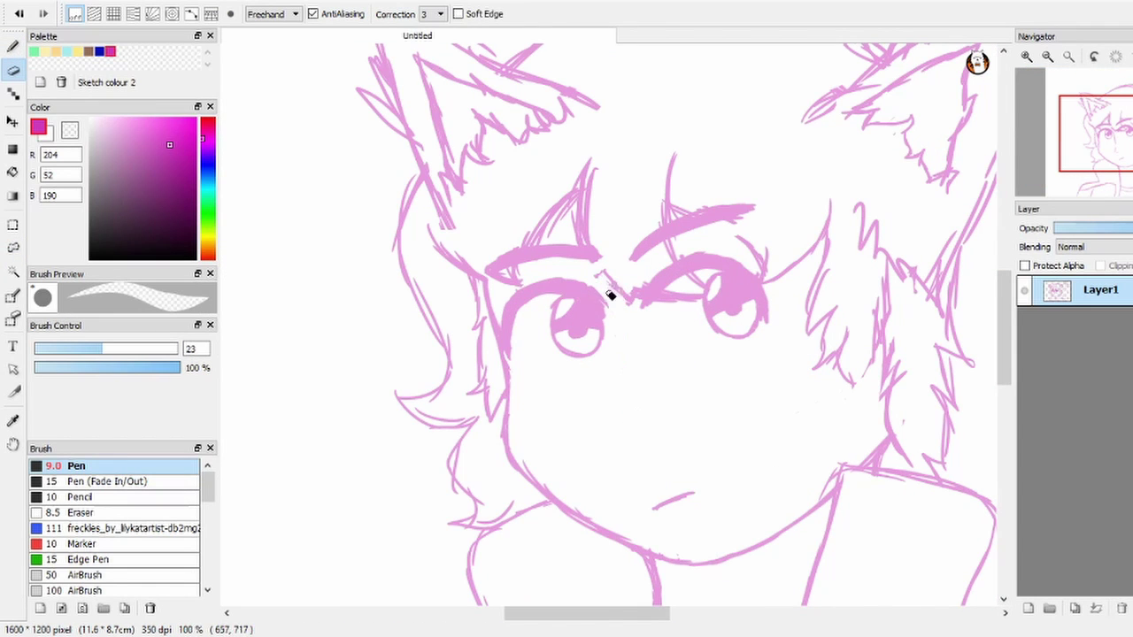
{"action": "key", "text": "b"}
{"action": "left_click_drag", "start_coordinate": [630, 301], "coordinate": [595, 263]}
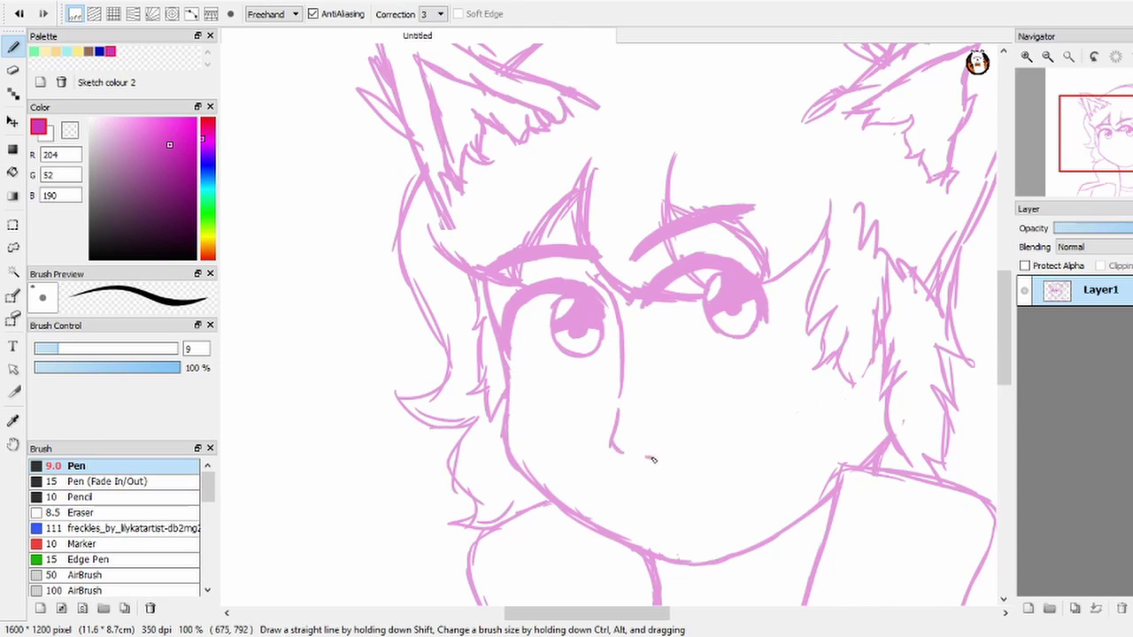
Step: Reinforce the fringe strands between the eyebrows and around the right eyebrow
{"action": "scroll", "coordinate": [651, 458], "scroll_direction": "up", "scroll_amount": 2}
{"action": "left_click_drag", "start_coordinate": [597, 410], "coordinate": [453, 256]}
{"action": "left_click_drag", "start_coordinate": [787, 210], "coordinate": [724, 183]}
Step: Lasso the right eye with its eyebrow, shift them slightly to the right and apply the transform
{"action": "key", "text": "l"}
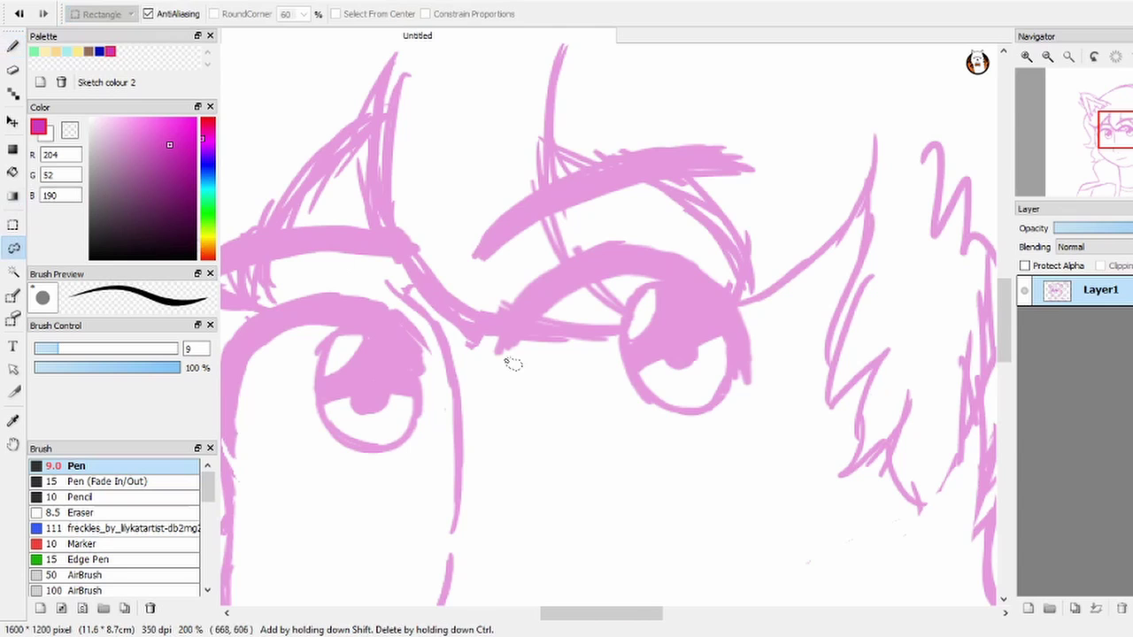
{"action": "left_click_drag", "start_coordinate": [501, 370], "coordinate": [516, 192]}
{"action": "left_click_drag", "start_coordinate": [676, 239], "coordinate": [495, 372]}
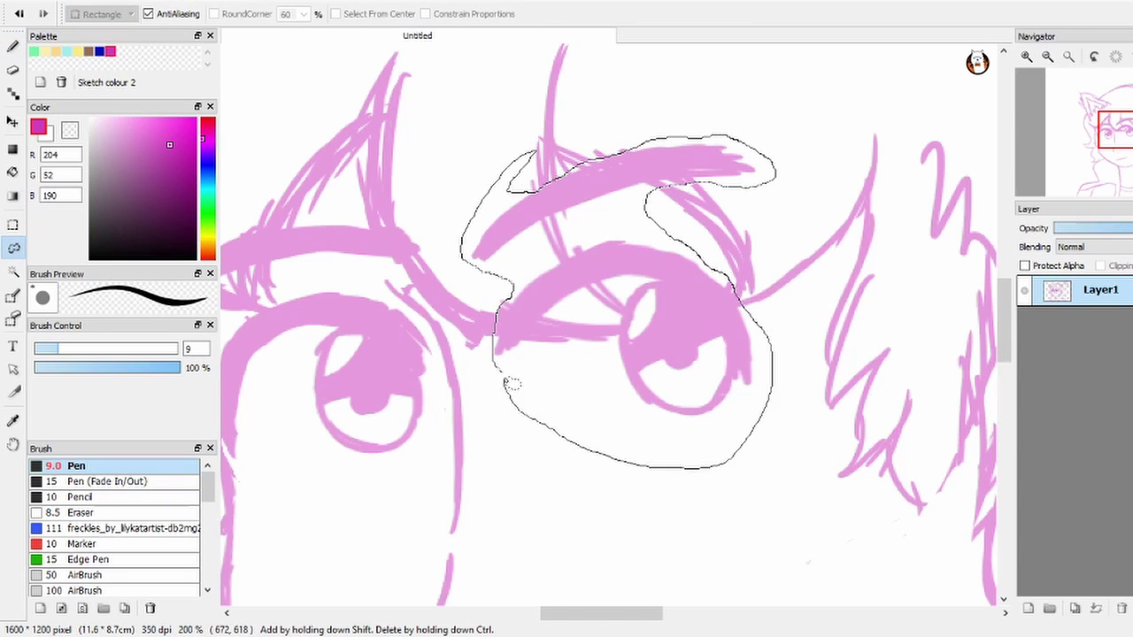
{"action": "key", "text": "ctrl+t"}
{"action": "scroll", "coordinate": [710, 270], "scroll_direction": "down", "scroll_amount": 2}
{"action": "left_click_drag", "start_coordinate": [710, 269], "coordinate": [734, 355]}
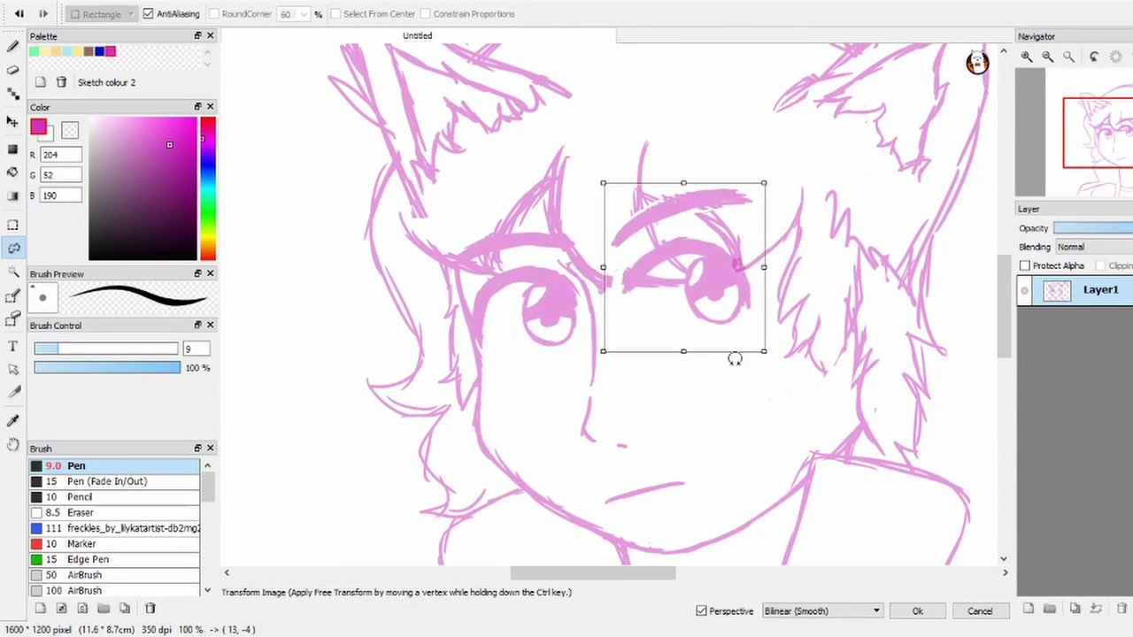
{"action": "key", "text": "Return"}
{"action": "key", "text": "b"}
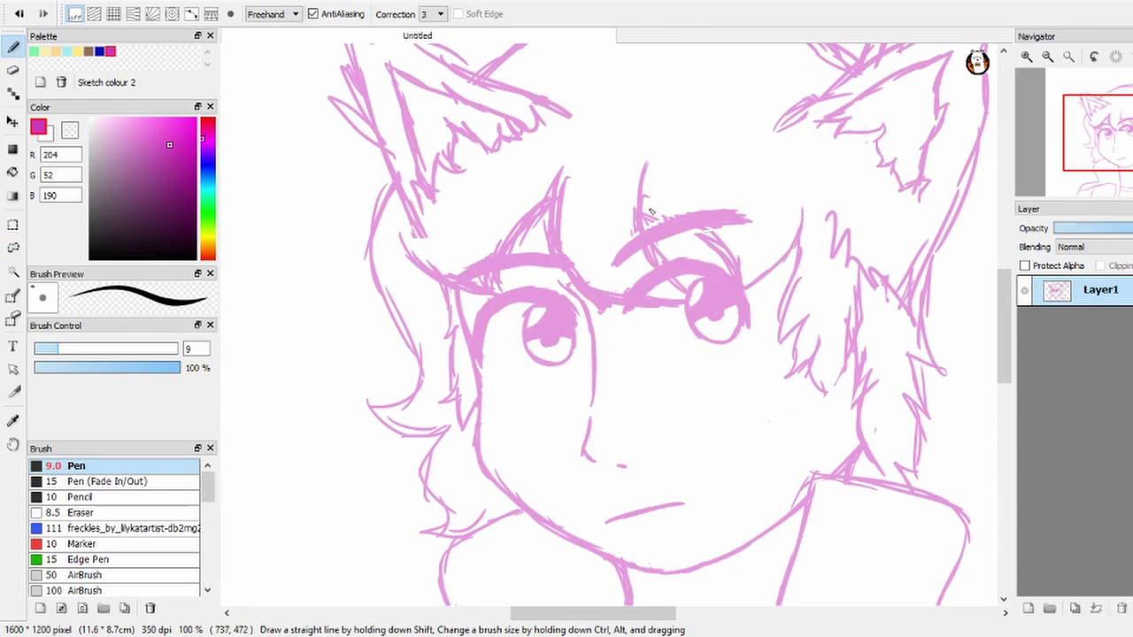
Step: Erase the nose bridge line and nose, and redraw them as a straighter strand with a broken nose line
{"action": "scroll", "coordinate": [651, 213], "scroll_direction": "up", "scroll_amount": 3}
{"action": "key", "text": "e"}
{"action": "mouse_move", "coordinate": [619, 326]}
{"action": "left_mouse_down"}
{"action": "mouse_move", "coordinate": [605, 512]}
{"action": "mouse_move", "coordinate": [602, 455]}
{"action": "left_mouse_up"}
{"action": "key", "text": "b"}
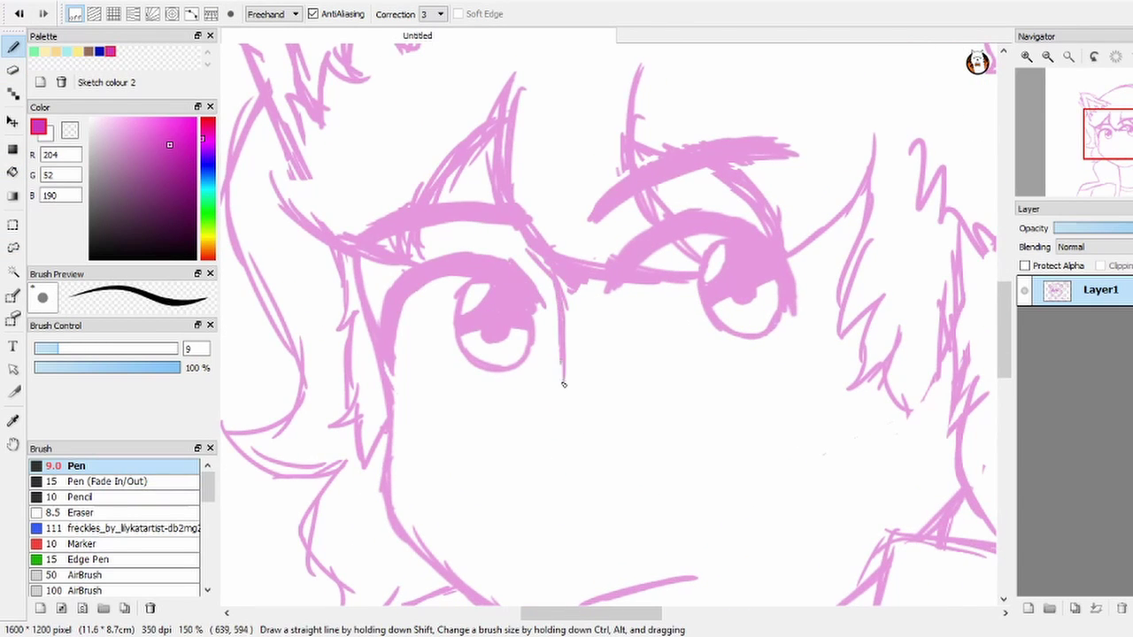
{"action": "scroll", "coordinate": [593, 507], "scroll_direction": "down", "scroll_amount": 3}
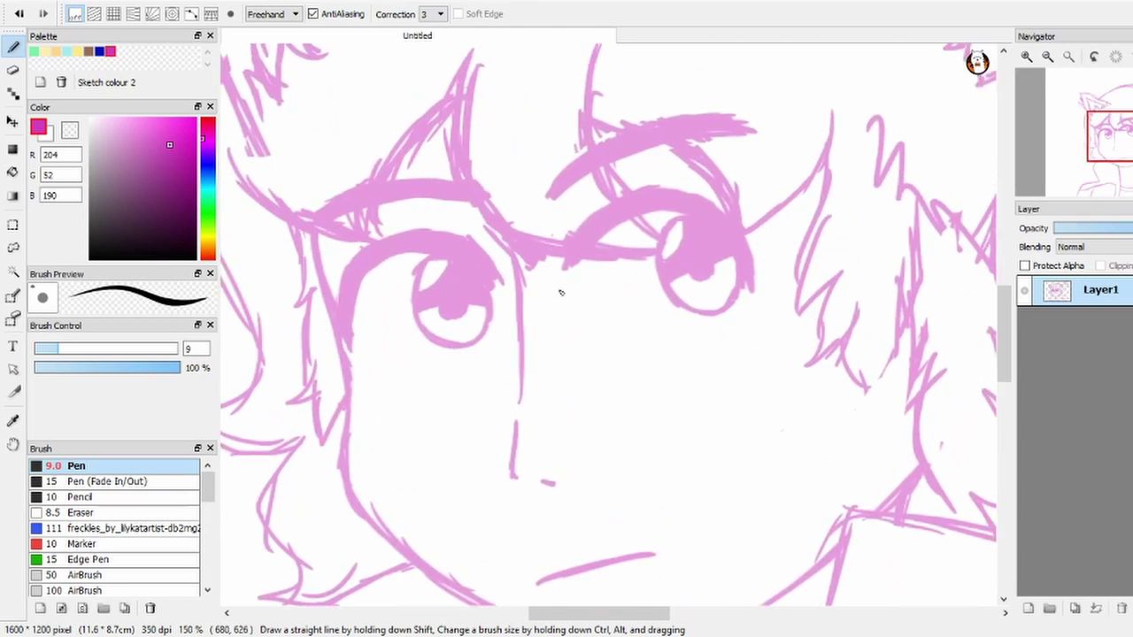
Step: Redraw the mouth as a shorter, slightly curved line and add strokes to the hair tuft beside the right eye
{"action": "scroll", "coordinate": [543, 404], "scroll_direction": "up", "scroll_amount": 1}
{"action": "key", "text": "e"}
{"action": "key", "text": "b"}
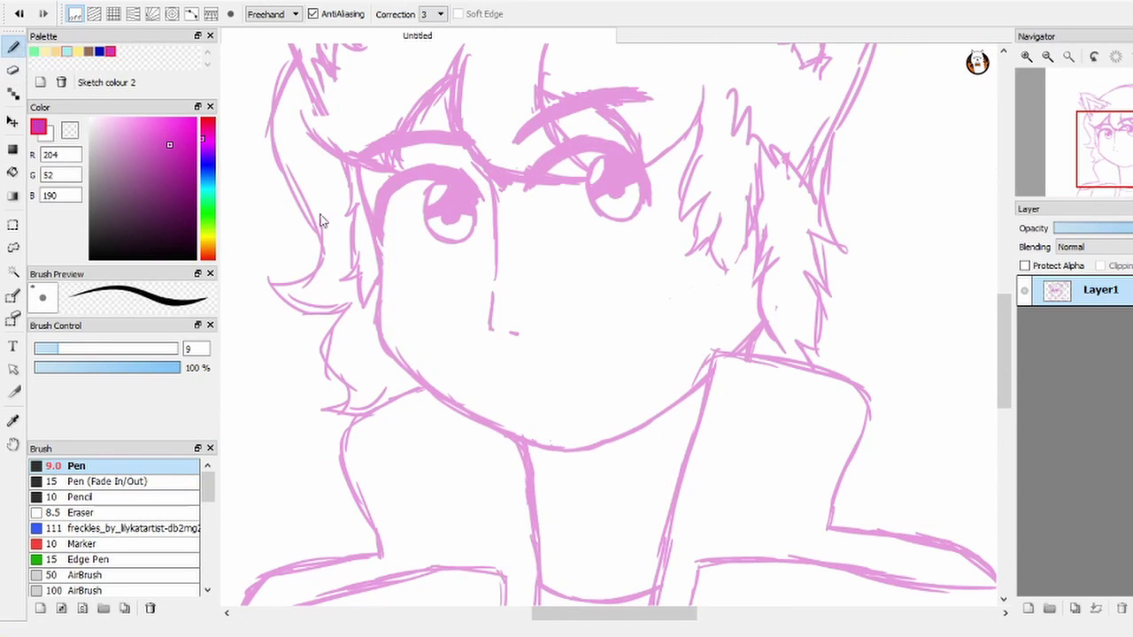
{"action": "left_click_drag", "start_coordinate": [512, 386], "coordinate": [538, 380]}
{"action": "left_click_drag", "start_coordinate": [503, 162], "coordinate": [460, 266]}
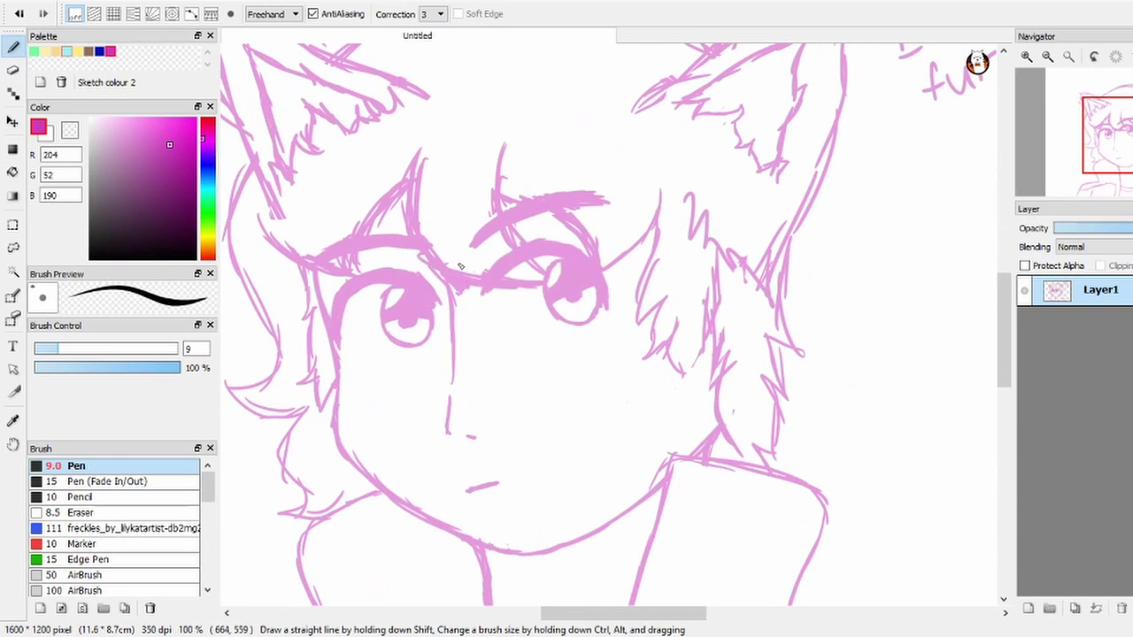
{"action": "left_click_drag", "start_coordinate": [470, 439], "coordinate": [421, 502]}
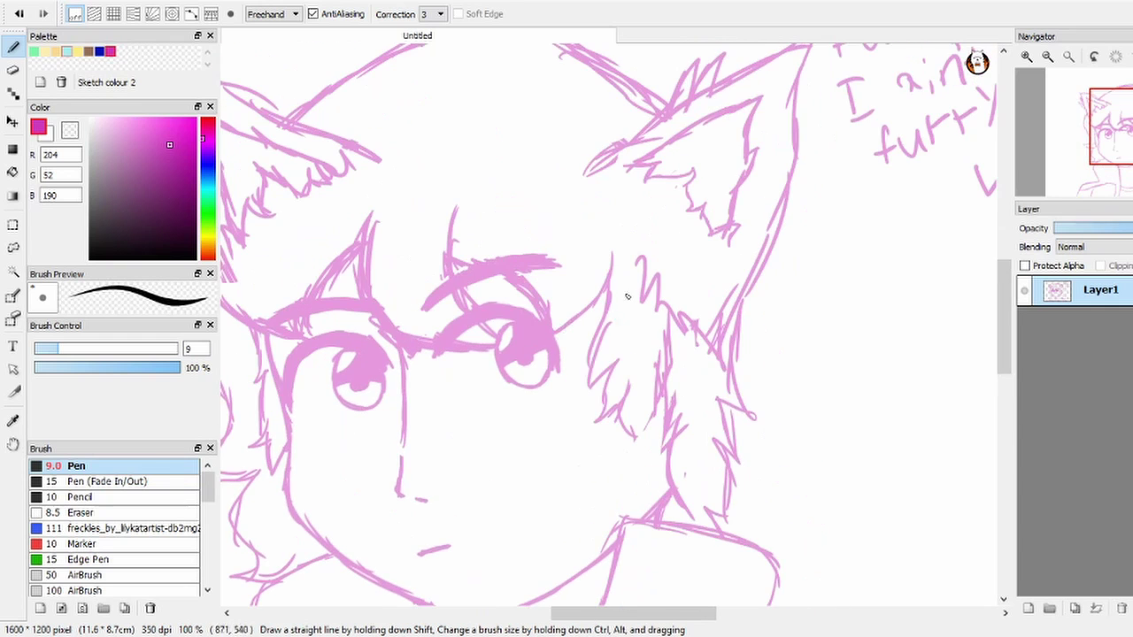
{"action": "left_click_drag", "start_coordinate": [621, 401], "coordinate": [737, 278]}
{"action": "scroll", "coordinate": [521, 610], "scroll_direction": "down", "scroll_amount": 1}
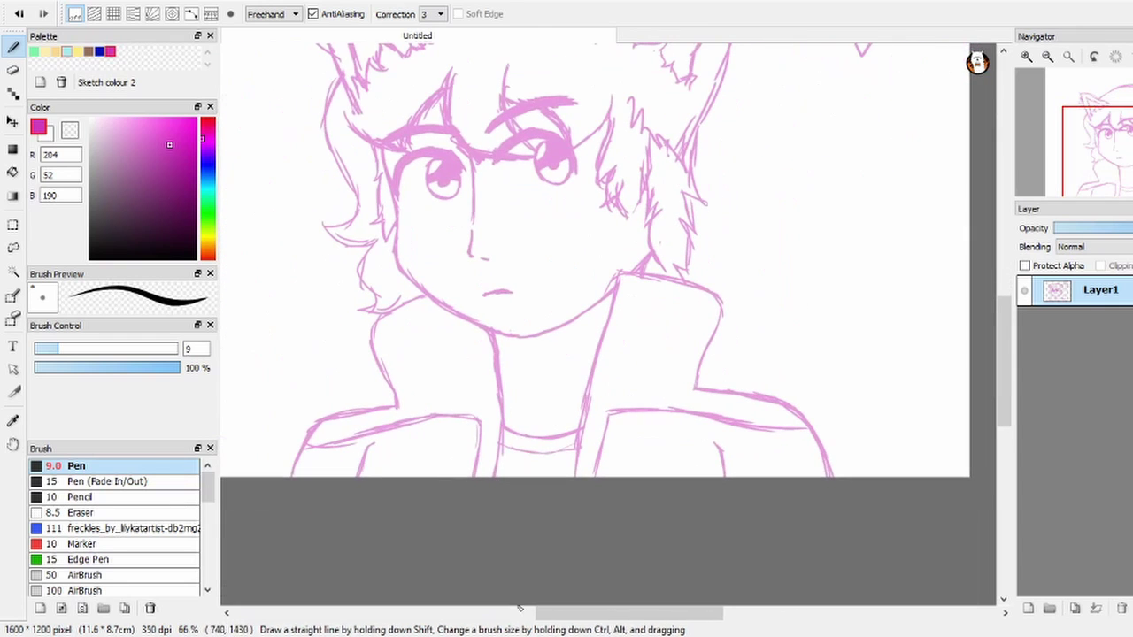
{"action": "left_click_drag", "start_coordinate": [530, 397], "coordinate": [503, 468]}
Step: Add three new layers above the sketch layer and set the stroke correction to 19
{"action": "left_click", "coordinate": [1028, 609]}
{"action": "left_click", "coordinate": [1028, 608]}
{"action": "left_click", "coordinate": [1028, 608]}
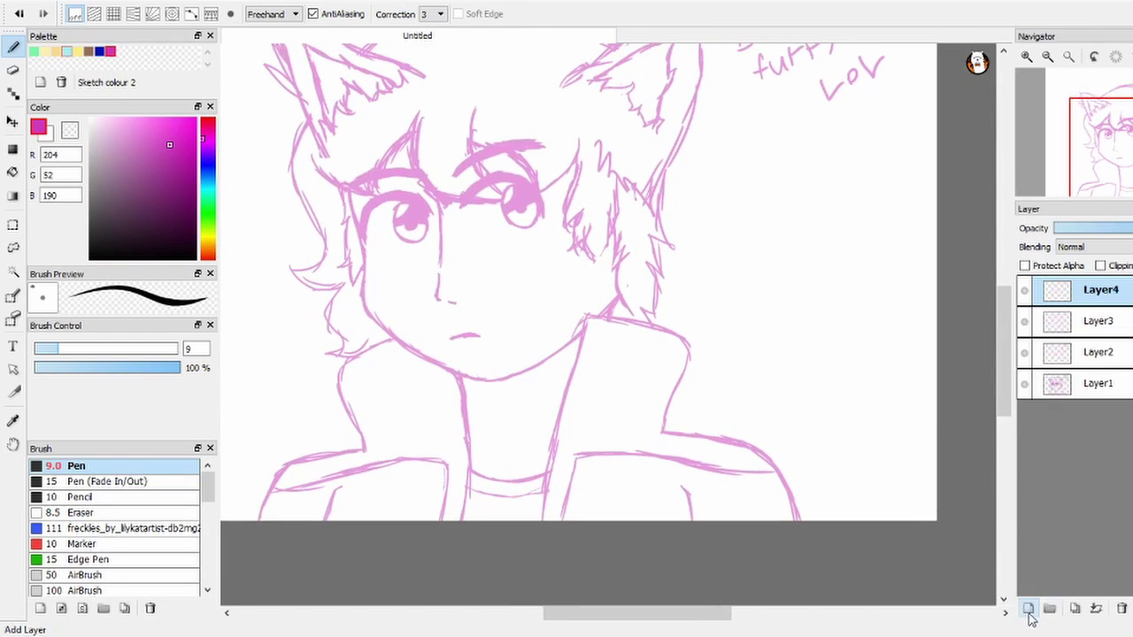
{"action": "scroll", "coordinate": [475, 228], "scroll_direction": "up", "scroll_amount": 2}
{"action": "left_click_drag", "start_coordinate": [476, 228], "coordinate": [476, 404]}
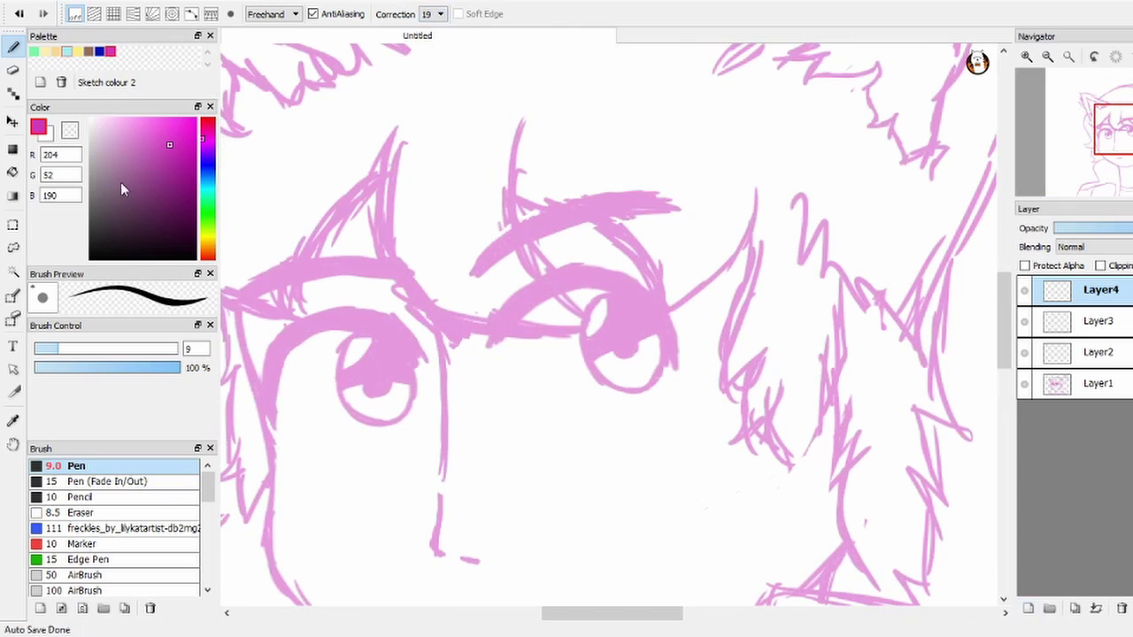
Step: Set the drawing colour to black and choose the Marker brush at size 10
{"action": "left_click_drag", "start_coordinate": [122, 185], "coordinate": [121, 266]}
{"action": "left_click_drag", "start_coordinate": [294, 351], "coordinate": [400, 242]}
{"action": "left_click", "coordinate": [133, 544]}
{"action": "scroll", "coordinate": [351, 251], "scroll_direction": "up", "scroll_amount": 1}
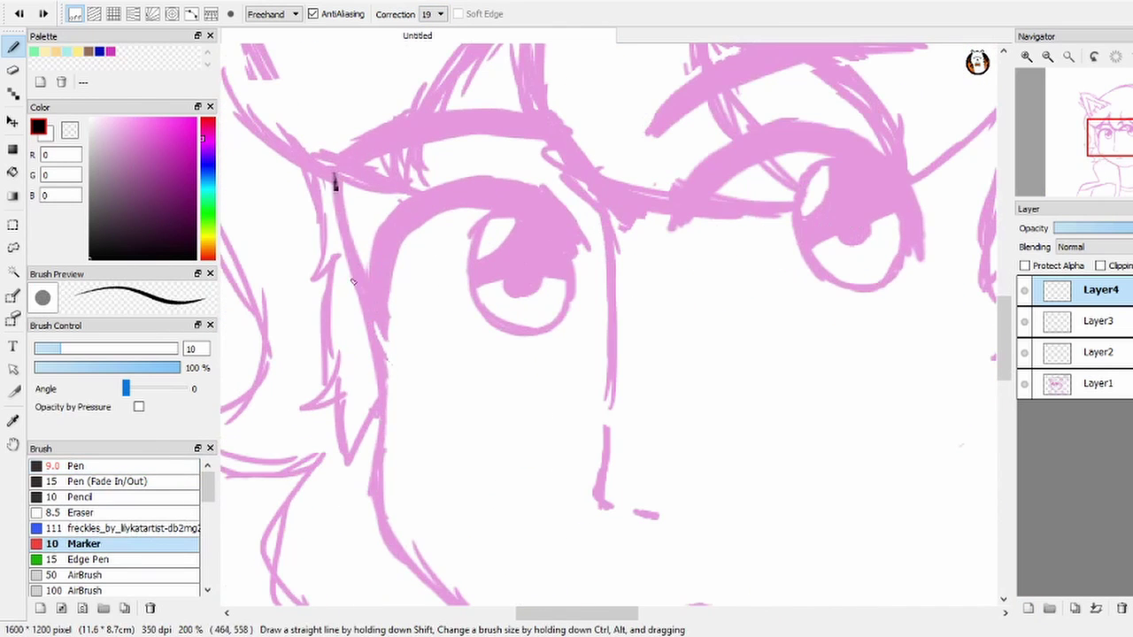
Step: Ink the left side of the face on Layer4, from the temple down to the lower cheek
{"action": "left_click_drag", "start_coordinate": [331, 177], "coordinate": [381, 438]}
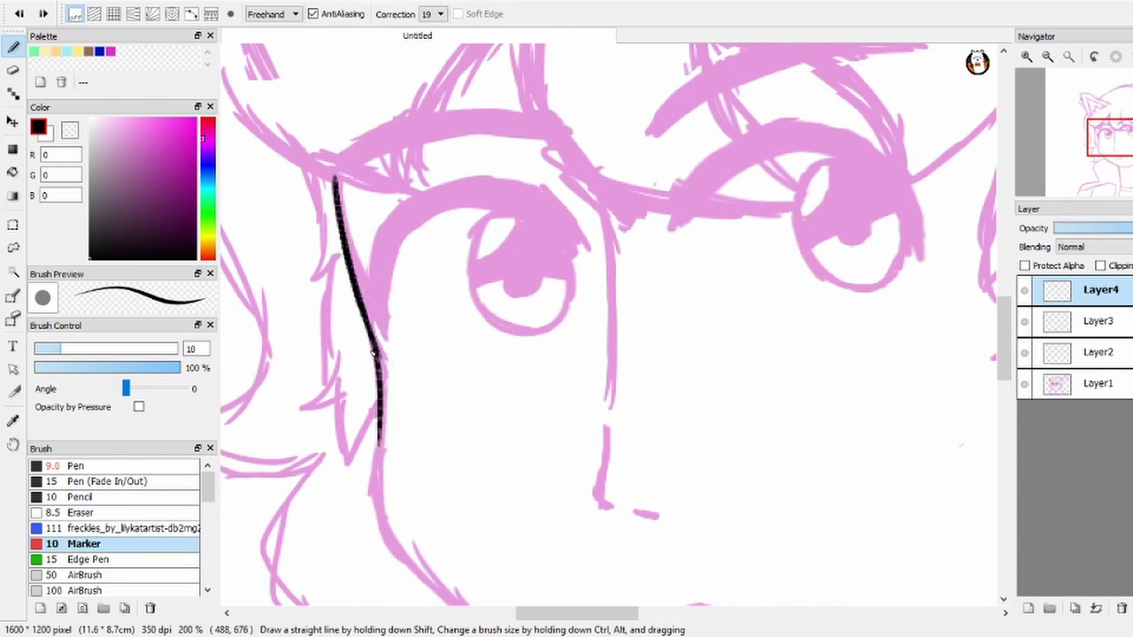
{"action": "left_click_drag", "start_coordinate": [374, 352], "coordinate": [376, 513]}
{"action": "left_click_drag", "start_coordinate": [445, 585], "coordinate": [419, 434]}
{"action": "left_click_drag", "start_coordinate": [347, 363], "coordinate": [432, 437]}
{"action": "key", "text": "ctrl+z"}
{"action": "left_click_drag", "start_coordinate": [346, 354], "coordinate": [451, 460]}
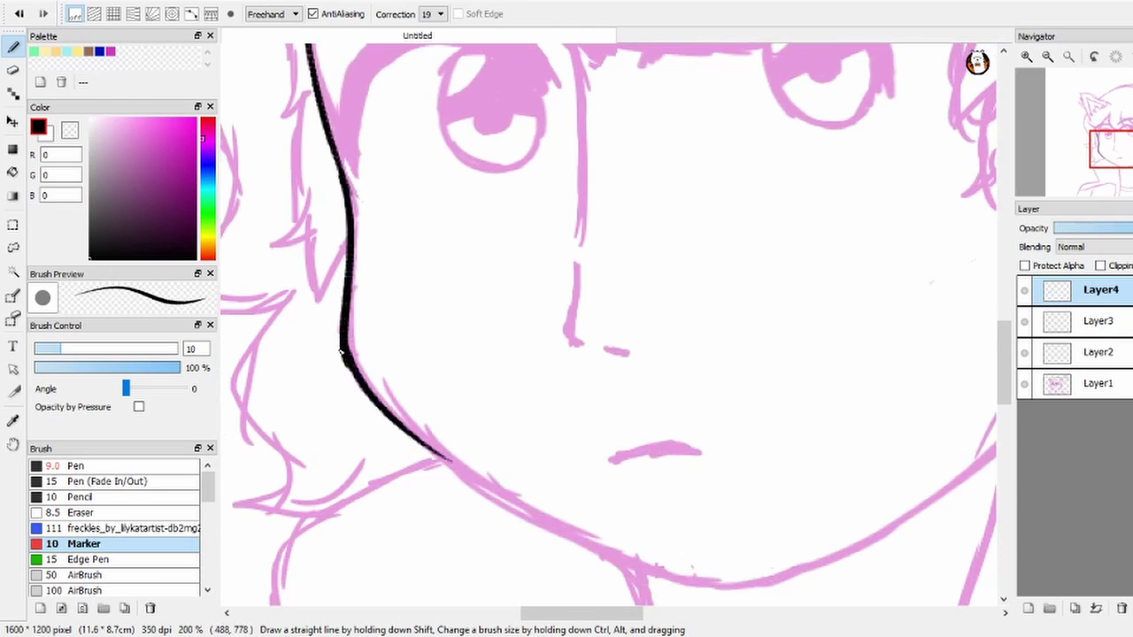
Step: Ink the jawline from the left cheek to the chin and erase the stray double lines along it
{"action": "left_click_drag", "start_coordinate": [365, 384], "coordinate": [557, 519]}
{"action": "mouse_move", "coordinate": [442, 461]}
{"action": "left_mouse_down"}
{"action": "mouse_move", "coordinate": [632, 553]}
{"action": "mouse_move", "coordinate": [522, 491]}
{"action": "left_mouse_up"}
{"action": "left_click_drag", "start_coordinate": [372, 416], "coordinate": [625, 514]}
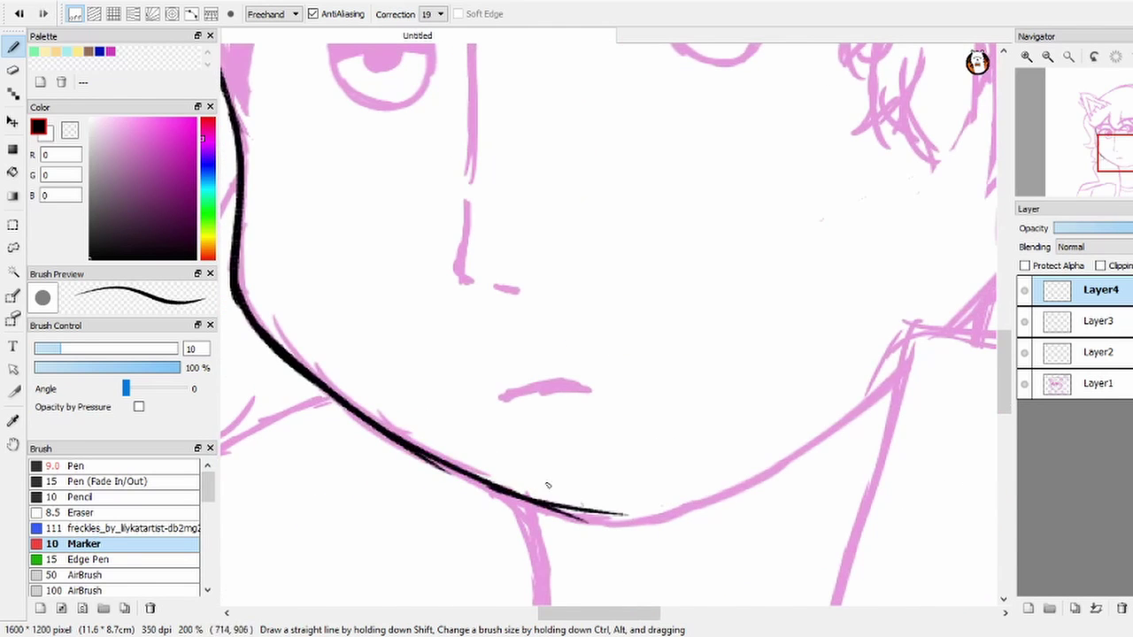
{"action": "key", "text": "e"}
{"action": "scroll", "coordinate": [455, 423], "scroll_direction": "up", "scroll_amount": 2}
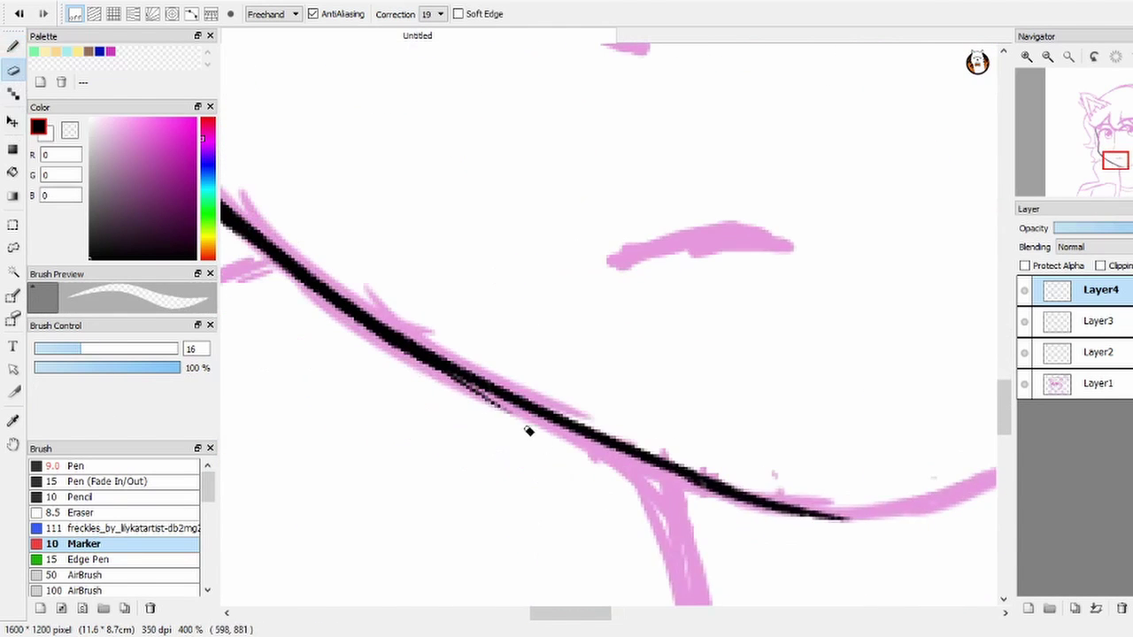
{"action": "key", "text": "b"}
Step: Ink the jawline from the chin up to the right collar and the curve of the collar's front corner
{"action": "scroll", "coordinate": [522, 423], "scroll_direction": "down", "scroll_amount": 2}
{"action": "mouse_move", "coordinate": [505, 405]}
{"action": "left_mouse_down"}
{"action": "mouse_move", "coordinate": [678, 347]}
{"action": "mouse_move", "coordinate": [545, 388]}
{"action": "mouse_move", "coordinate": [695, 295]}
{"action": "left_mouse_up"}
{"action": "key", "text": "ctrl+z"}
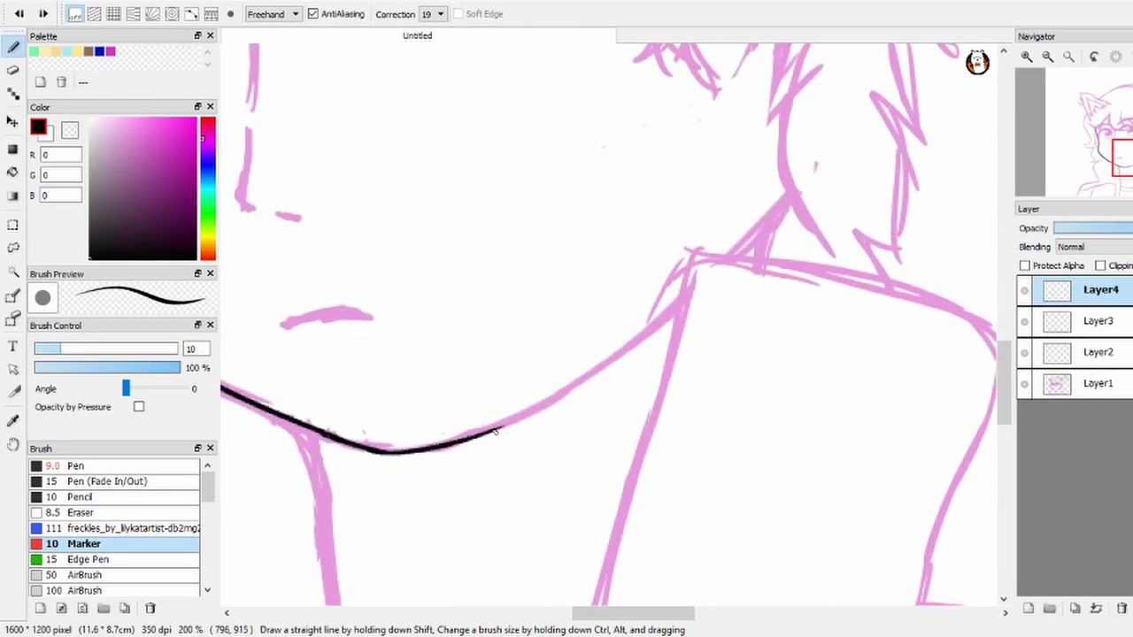
{"action": "key", "text": "ctrl+y"}
{"action": "key", "text": "ctrl+z"}
{"action": "left_click_drag", "start_coordinate": [496, 433], "coordinate": [696, 316]}
{"action": "key", "text": "ctrl+z"}
{"action": "mouse_move", "coordinate": [481, 433]}
{"action": "left_mouse_down"}
{"action": "mouse_move", "coordinate": [678, 309]}
{"action": "mouse_move", "coordinate": [585, 362]}
{"action": "mouse_move", "coordinate": [599, 208]}
{"action": "mouse_move", "coordinate": [637, 110]}
{"action": "left_mouse_up"}
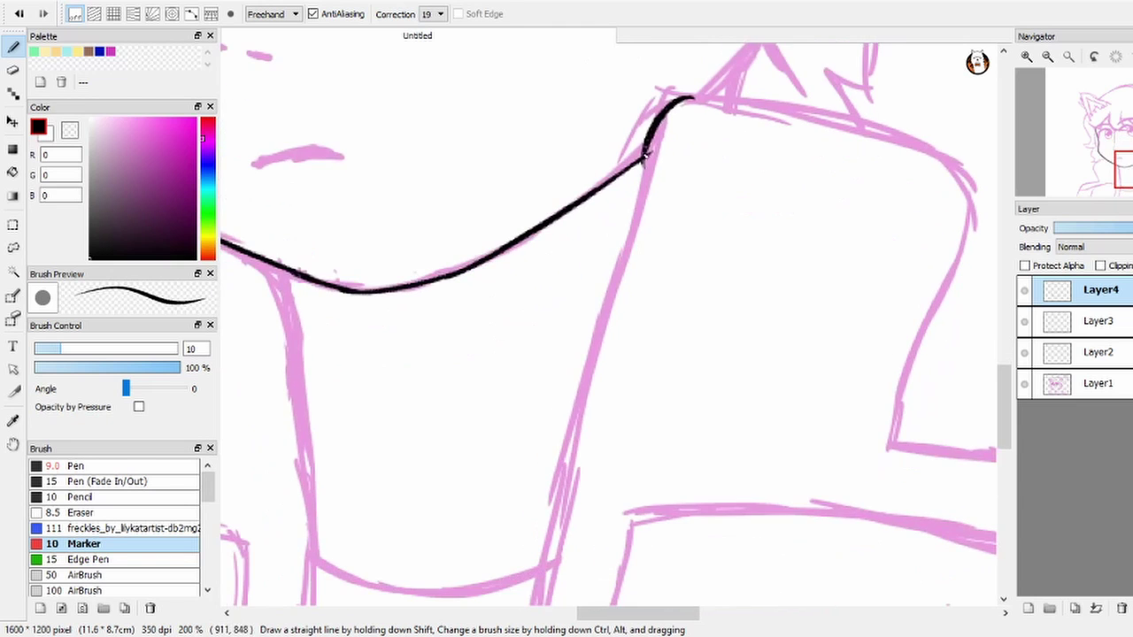
Step: Ink the right collar's inner edge, top edge and curved outer edge down to the shoulder
{"action": "mouse_move", "coordinate": [553, 363]}
{"action": "left_mouse_down"}
{"action": "mouse_move", "coordinate": [642, 188]}
{"action": "mouse_move", "coordinate": [602, 429]}
{"action": "left_mouse_up"}
{"action": "mouse_move", "coordinate": [640, 309]}
{"action": "left_mouse_down"}
{"action": "mouse_move", "coordinate": [531, 468]}
{"action": "mouse_move", "coordinate": [331, 594]}
{"action": "left_mouse_up"}
{"action": "left_click_drag", "start_coordinate": [469, 133], "coordinate": [690, 180]}
{"action": "left_click_drag", "start_coordinate": [748, 239], "coordinate": [700, 421]}
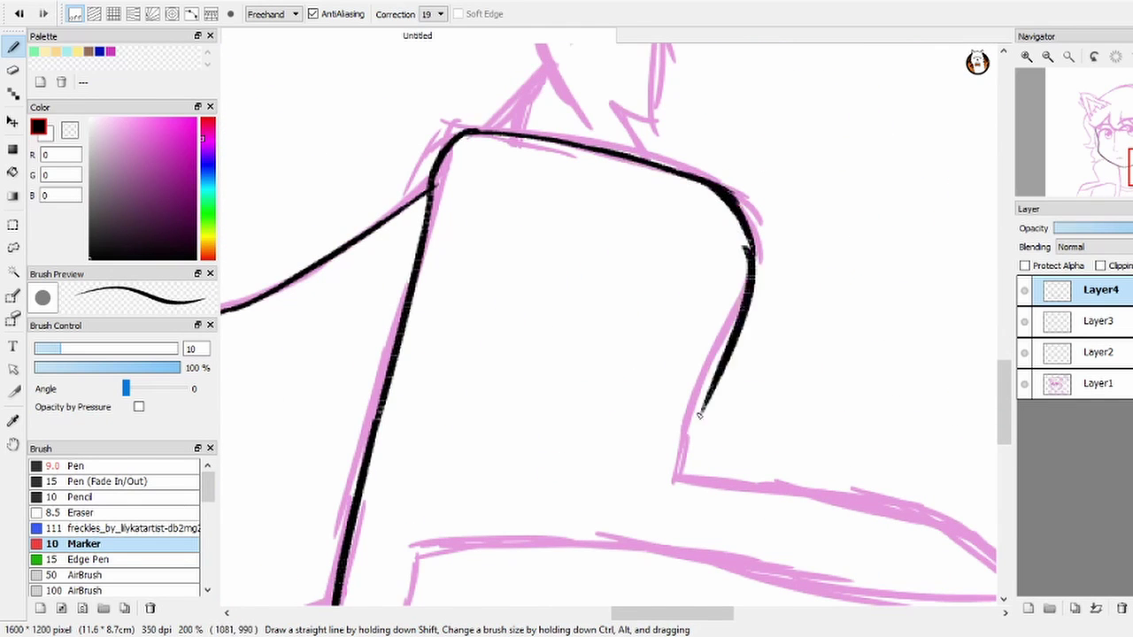
{"action": "key", "text": "ctrl+z"}
{"action": "left_click_drag", "start_coordinate": [749, 244], "coordinate": [677, 479]}
Step: Ink the left neck line, the left collar's outer edge and the left shoulder down to the canvas edge
{"action": "left_click_drag", "start_coordinate": [230, 473], "coordinate": [580, 379]}
{"action": "mouse_move", "coordinate": [522, 193]}
{"action": "left_mouse_down"}
{"action": "mouse_move", "coordinate": [354, 301]}
{"action": "mouse_move", "coordinate": [430, 539]}
{"action": "left_mouse_up"}
{"action": "mouse_move", "coordinate": [708, 301]}
{"action": "left_mouse_down"}
{"action": "mouse_move", "coordinate": [514, 252]}
{"action": "mouse_move", "coordinate": [549, 397]}
{"action": "left_mouse_up"}
{"action": "key", "text": "ctrl+z"}
{"action": "mouse_move", "coordinate": [504, 241]}
{"action": "left_mouse_down"}
{"action": "mouse_move", "coordinate": [463, 533]}
{"action": "mouse_move", "coordinate": [430, 390]}
{"action": "mouse_move", "coordinate": [501, 342]}
{"action": "left_mouse_up"}
{"action": "mouse_move", "coordinate": [620, 80]}
{"action": "left_mouse_down"}
{"action": "mouse_move", "coordinate": [684, 305]}
{"action": "mouse_move", "coordinate": [550, 331]}
{"action": "left_mouse_up"}
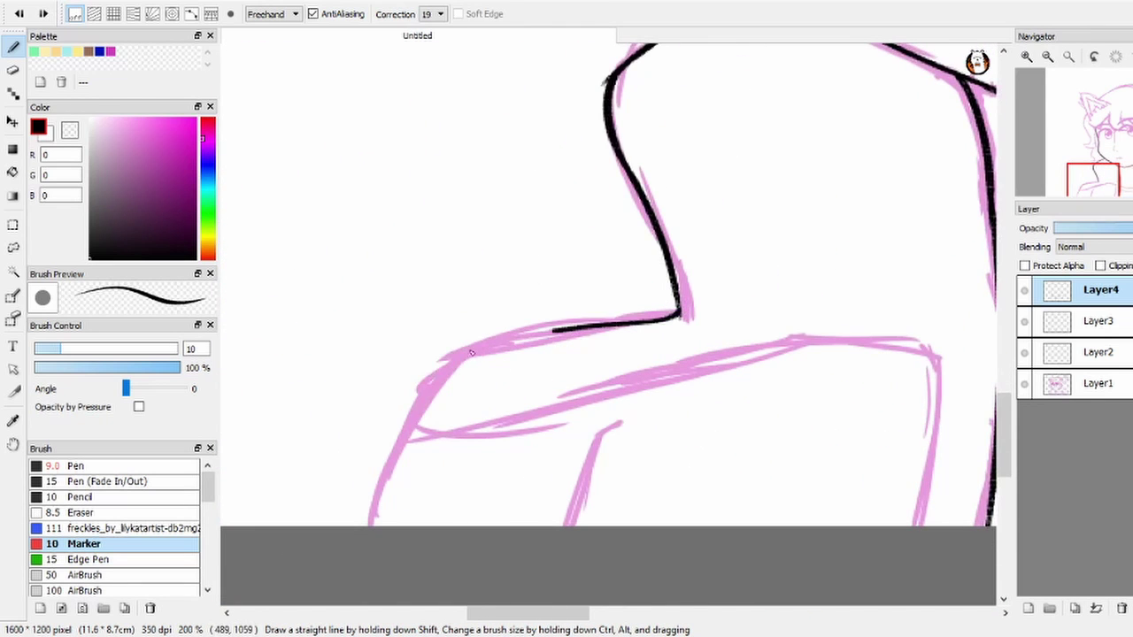
{"action": "left_click_drag", "start_coordinate": [475, 350], "coordinate": [364, 528]}
Step: Ink the right shoulder from the collar's base down to the canvas edge
{"action": "scroll", "coordinate": [484, 352], "scroll_direction": "right", "scroll_amount": 5}
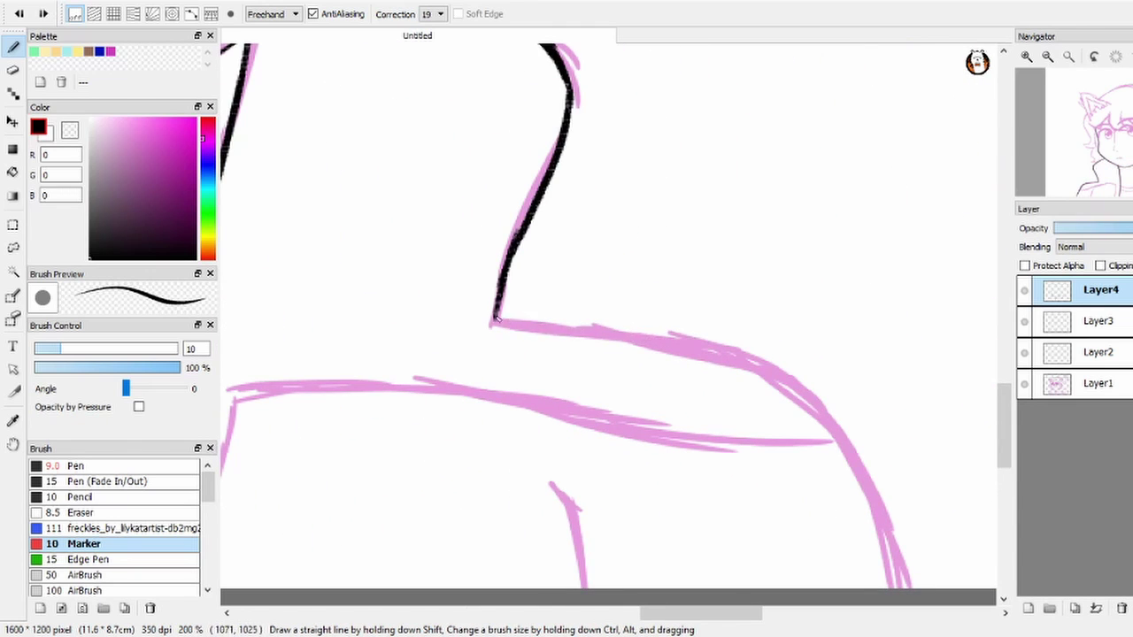
{"action": "left_click_drag", "start_coordinate": [495, 319], "coordinate": [723, 357]}
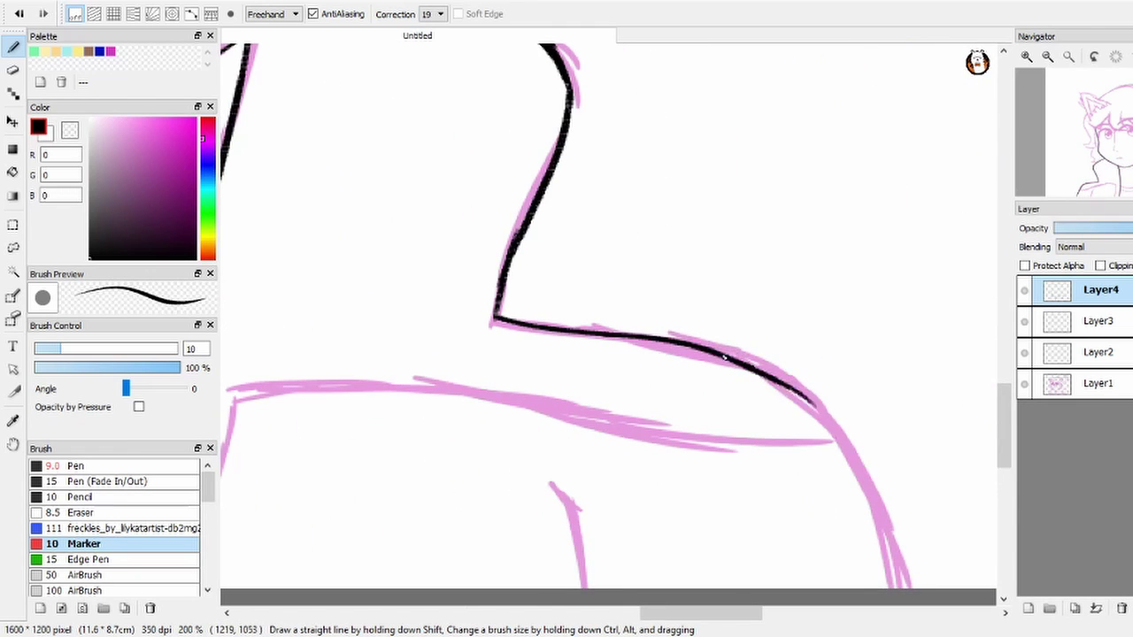
{"action": "left_click_drag", "start_coordinate": [808, 412], "coordinate": [905, 589]}
Step: Ink the mouth, the strand running down between the eyes, and the broken nose line
{"action": "mouse_move", "coordinate": [461, 266]}
{"action": "left_mouse_down"}
{"action": "mouse_move", "coordinate": [554, 374]}
{"action": "mouse_move", "coordinate": [602, 372]}
{"action": "left_mouse_up"}
{"action": "mouse_move", "coordinate": [265, 266]}
{"action": "left_mouse_down"}
{"action": "mouse_move", "coordinate": [476, 400]}
{"action": "mouse_move", "coordinate": [563, 383]}
{"action": "left_mouse_up"}
{"action": "left_click_drag", "start_coordinate": [430, 95], "coordinate": [506, 246]}
{"action": "key", "text": "ctrl+z"}
{"action": "mouse_move", "coordinate": [478, 98]}
{"action": "left_mouse_down"}
{"action": "mouse_move", "coordinate": [531, 198]}
{"action": "mouse_move", "coordinate": [519, 319]}
{"action": "left_mouse_up"}
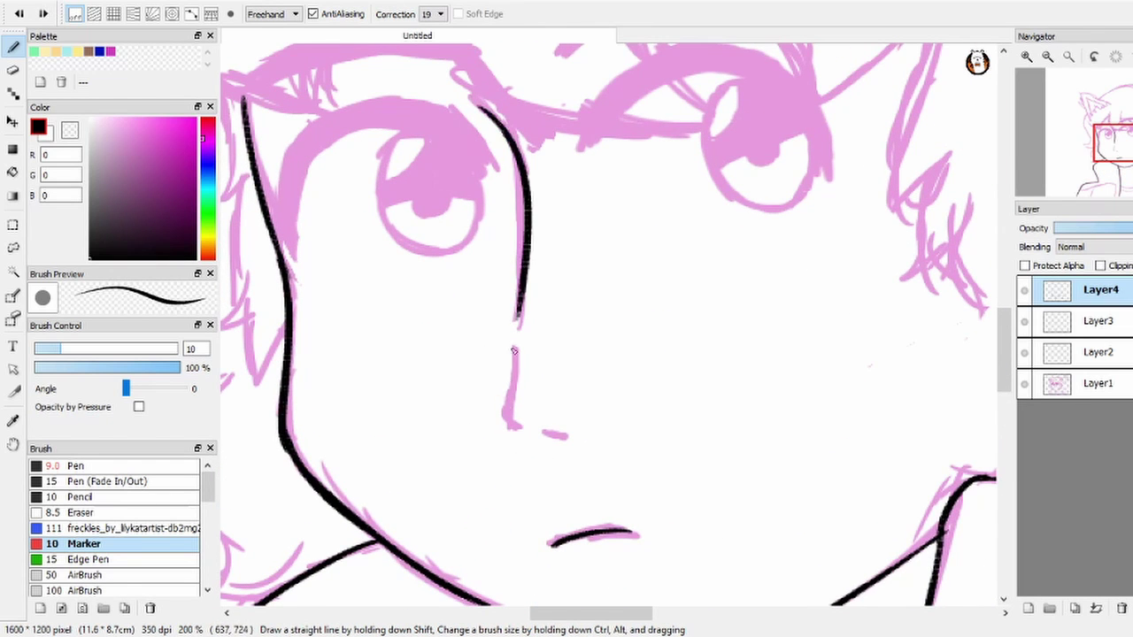
{"action": "scroll", "coordinate": [524, 430], "scroll_direction": "up", "scroll_amount": 1}
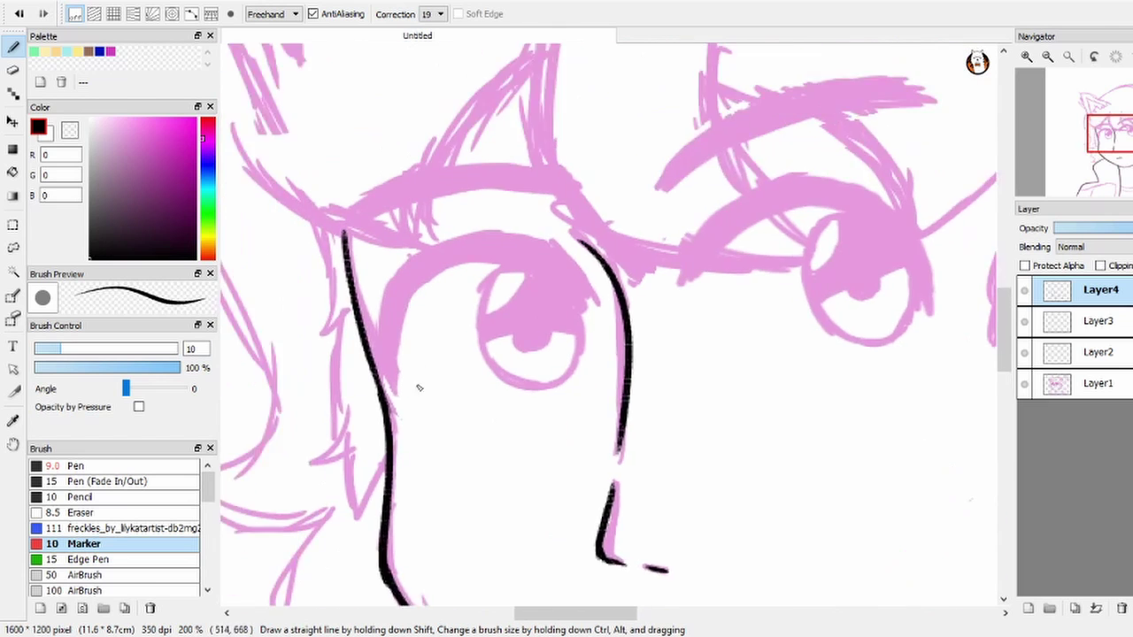
Step: Ink the left eye's upper lash line as a thick, tapered black arc
{"action": "left_click_drag", "start_coordinate": [442, 265], "coordinate": [404, 189]}
{"action": "mouse_move", "coordinate": [388, 413]}
{"action": "left_mouse_down"}
{"action": "mouse_move", "coordinate": [376, 274]}
{"action": "mouse_move", "coordinate": [409, 221]}
{"action": "mouse_move", "coordinate": [454, 195]}
{"action": "mouse_move", "coordinate": [576, 182]}
{"action": "mouse_move", "coordinate": [671, 268]}
{"action": "left_mouse_up"}
{"action": "mouse_move", "coordinate": [389, 296]}
{"action": "left_mouse_down"}
{"action": "mouse_move", "coordinate": [515, 193]}
{"action": "mouse_move", "coordinate": [415, 232]}
{"action": "mouse_move", "coordinate": [619, 232]}
{"action": "mouse_move", "coordinate": [677, 297]}
{"action": "mouse_move", "coordinate": [514, 197]}
{"action": "mouse_move", "coordinate": [429, 237]}
{"action": "left_mouse_up"}
{"action": "left_click_drag", "start_coordinate": [542, 257], "coordinate": [370, 287]}
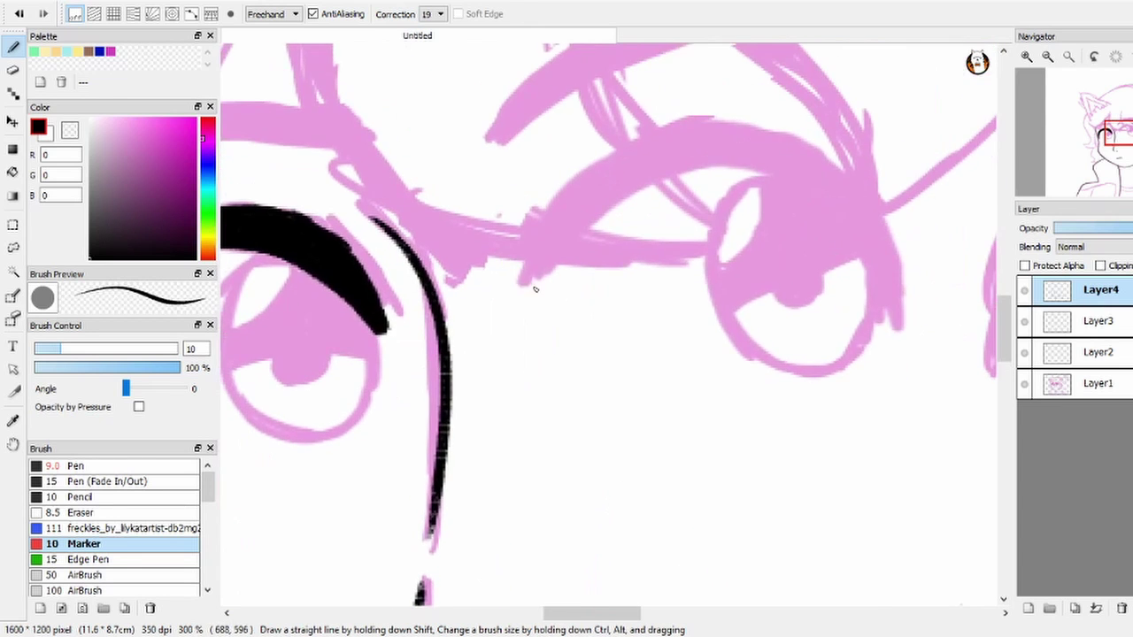
Step: Ink the right eye's upper lash line as a thick black arc and fill in its gaps
{"action": "mouse_move", "coordinate": [522, 309]}
{"action": "left_mouse_down"}
{"action": "mouse_move", "coordinate": [576, 208]}
{"action": "mouse_move", "coordinate": [642, 164]}
{"action": "mouse_move", "coordinate": [731, 147]}
{"action": "left_mouse_up"}
{"action": "left_click_drag", "start_coordinate": [620, 166], "coordinate": [715, 134]}
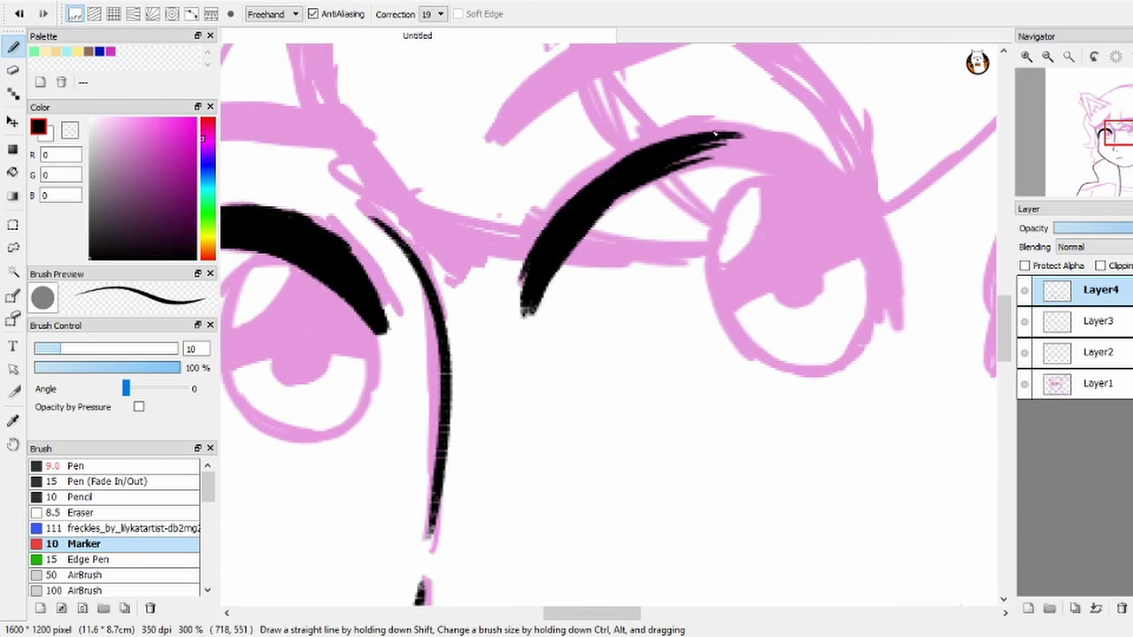
{"action": "mouse_move", "coordinate": [617, 203]}
{"action": "left_mouse_down"}
{"action": "mouse_move", "coordinate": [779, 147]}
{"action": "mouse_move", "coordinate": [761, 164]}
{"action": "mouse_move", "coordinate": [806, 168]}
{"action": "mouse_move", "coordinate": [709, 153]}
{"action": "mouse_move", "coordinate": [823, 168]}
{"action": "mouse_move", "coordinate": [881, 248]}
{"action": "mouse_move", "coordinate": [899, 314]}
{"action": "mouse_move", "coordinate": [888, 257]}
{"action": "mouse_move", "coordinate": [895, 292]}
{"action": "left_mouse_up"}
{"action": "left_click_drag", "start_coordinate": [886, 266], "coordinate": [956, 305]}
{"action": "left_click_drag", "start_coordinate": [677, 199], "coordinate": [775, 181]}
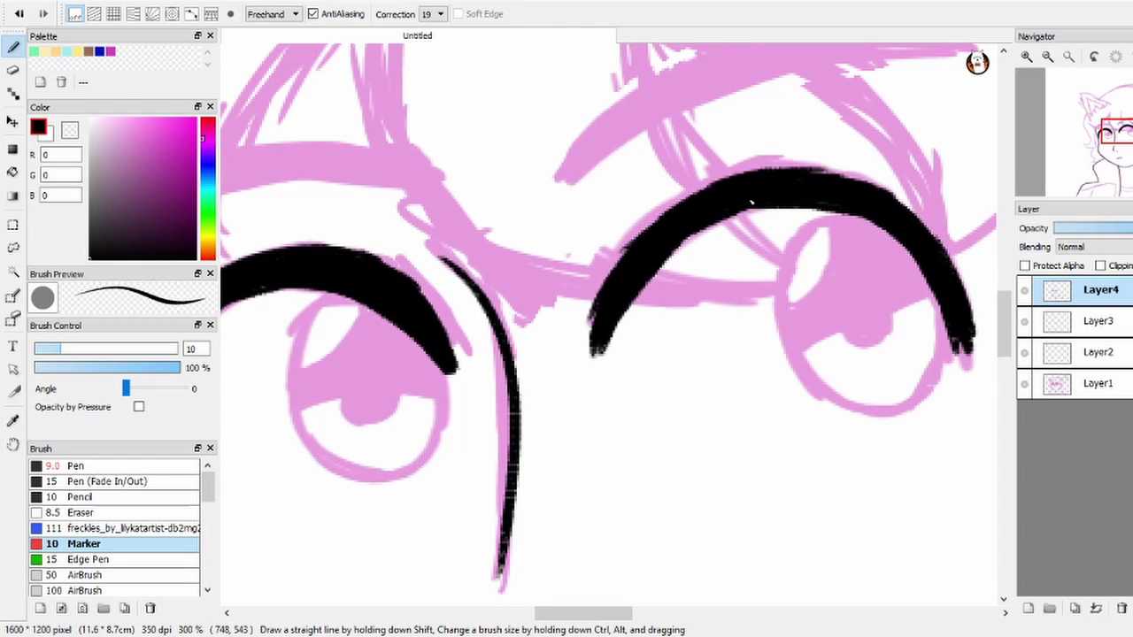
{"action": "left_click_drag", "start_coordinate": [598, 338], "coordinate": [877, 276]}
Step: Add a pointed lash to the outer part of each eye's upper lash line
{"action": "left_click_drag", "start_coordinate": [682, 191], "coordinate": [395, 233]}
{"action": "mouse_move", "coordinate": [796, 266]}
{"action": "left_mouse_down"}
{"action": "mouse_move", "coordinate": [628, 292]}
{"action": "mouse_move", "coordinate": [306, 377]}
{"action": "left_mouse_up"}
{"action": "left_click_drag", "start_coordinate": [659, 232], "coordinate": [719, 194]}
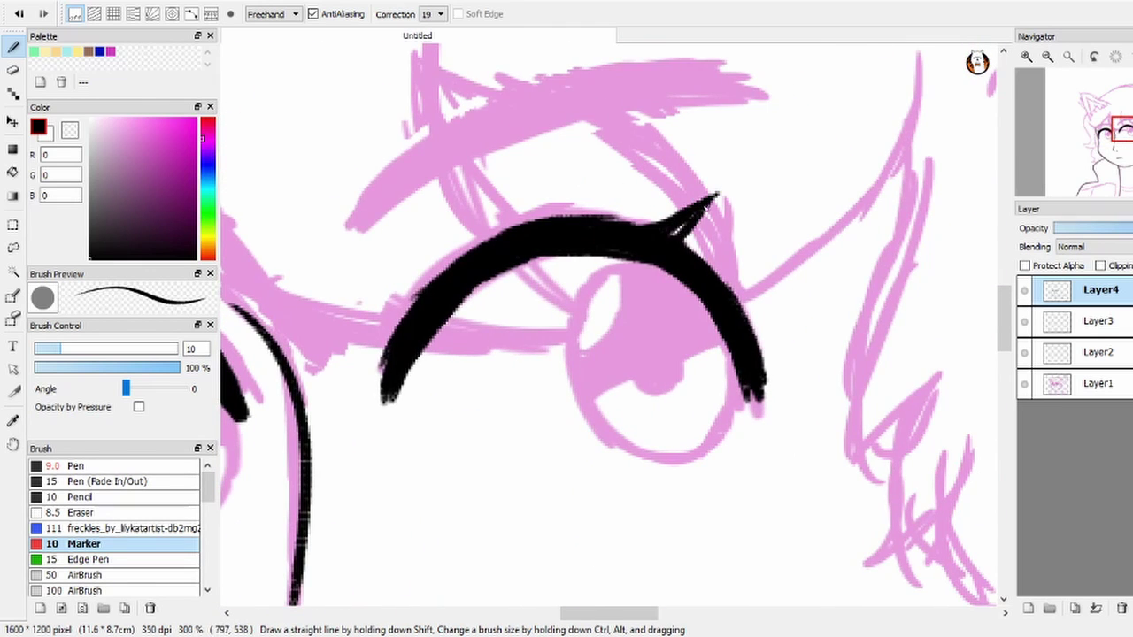
{"action": "scroll", "coordinate": [695, 238], "scroll_direction": "down", "scroll_amount": 3}
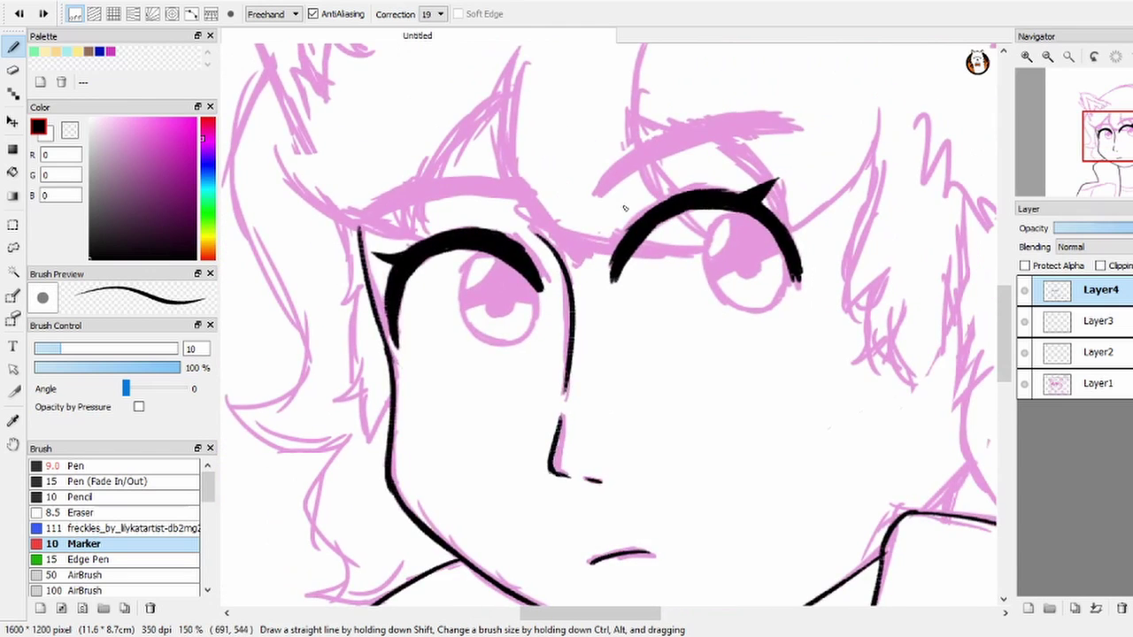
Step: Ink the left eyebrow as a thick, tapered arc over the sketch
{"action": "scroll", "coordinate": [556, 324], "scroll_direction": "up", "scroll_amount": 1}
{"action": "left_click_drag", "start_coordinate": [530, 280], "coordinate": [500, 259]}
{"action": "scroll", "coordinate": [523, 274], "scroll_direction": "down", "scroll_amount": 2}
{"action": "scroll", "coordinate": [505, 298], "scroll_direction": "up", "scroll_amount": 2}
{"action": "mouse_move", "coordinate": [385, 321]}
{"action": "left_mouse_down"}
{"action": "mouse_move", "coordinate": [542, 270]}
{"action": "mouse_move", "coordinate": [614, 285]}
{"action": "mouse_move", "coordinate": [478, 288]}
{"action": "left_mouse_up"}
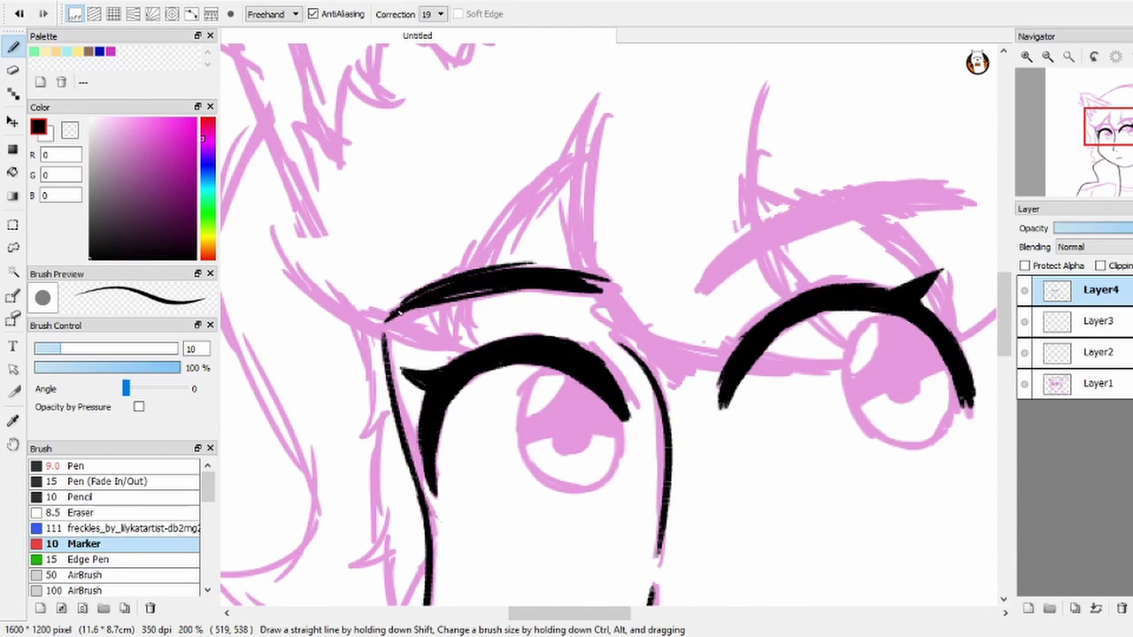
Step: Ink the right eyebrow as a thick stroke tapering toward its outer end
{"action": "left_click_drag", "start_coordinate": [600, 301], "coordinate": [476, 328]}
{"action": "mouse_move", "coordinate": [576, 324]}
{"action": "left_mouse_down"}
{"action": "mouse_move", "coordinate": [700, 244]}
{"action": "mouse_move", "coordinate": [568, 327]}
{"action": "left_mouse_up"}
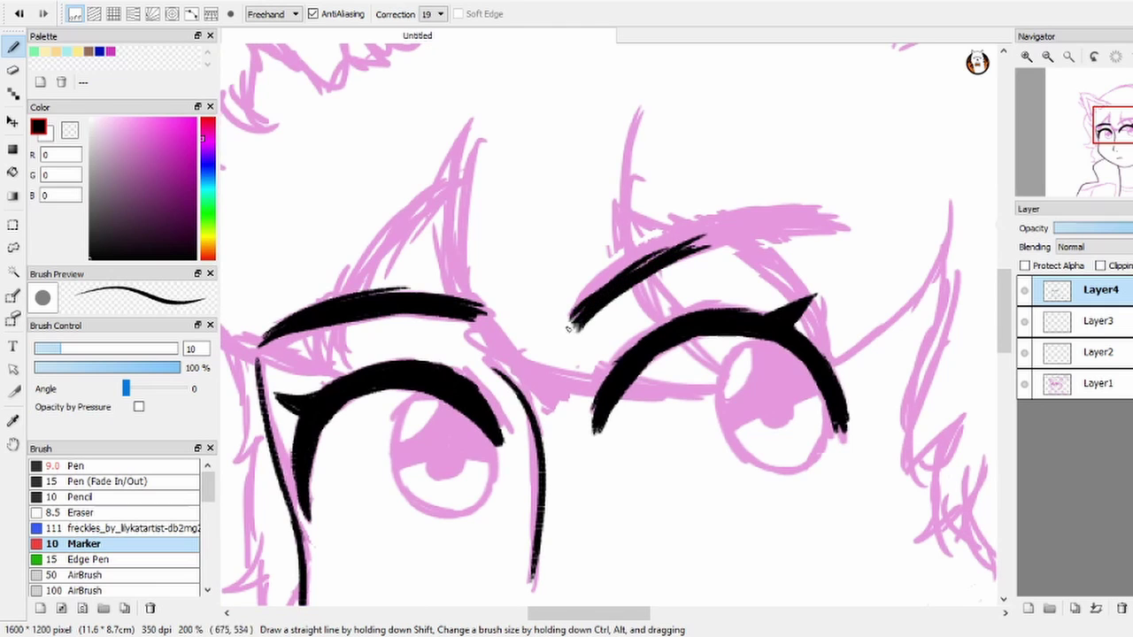
{"action": "left_click_drag", "start_coordinate": [690, 241], "coordinate": [832, 222]}
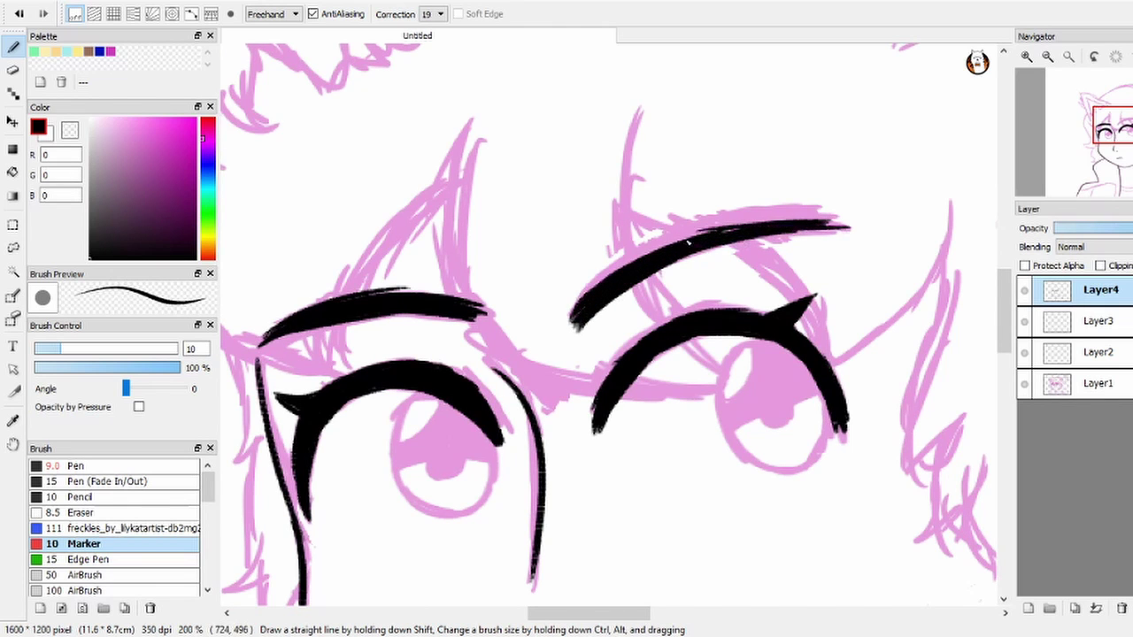
{"action": "left_click_drag", "start_coordinate": [654, 354], "coordinate": [678, 221]}
Step: Ink the jagged front hair tuft beside the right eye
{"action": "left_click_drag", "start_coordinate": [510, 365], "coordinate": [446, 430]}
{"action": "mouse_move", "coordinate": [560, 223]}
{"action": "left_mouse_down"}
{"action": "mouse_move", "coordinate": [508, 380]}
{"action": "mouse_move", "coordinate": [563, 241]}
{"action": "mouse_move", "coordinate": [553, 461]}
{"action": "mouse_move", "coordinate": [607, 518]}
{"action": "left_mouse_up"}
{"action": "key", "text": "ctrl+z"}
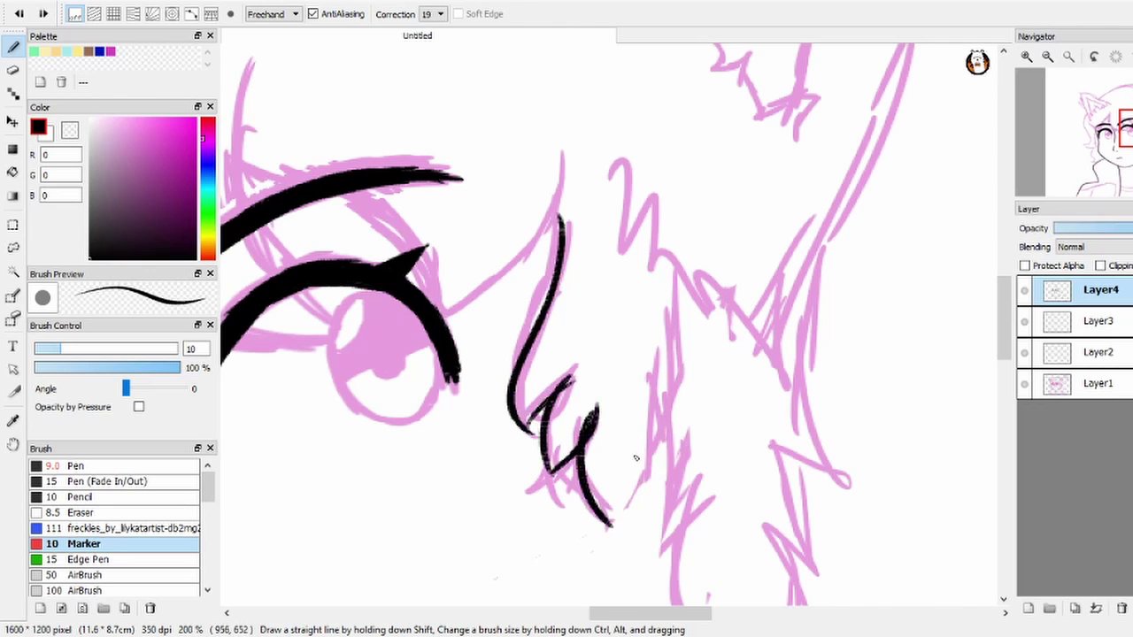
{"action": "left_click_drag", "start_coordinate": [666, 436], "coordinate": [609, 526]}
{"action": "key", "text": "ctrl+z"}
Step: Ink the long strand behind the front tuft and the hair tips beside the right cheek
{"action": "mouse_move", "coordinate": [666, 379]}
{"action": "left_mouse_down"}
{"action": "mouse_move", "coordinate": [607, 525]}
{"action": "mouse_move", "coordinate": [673, 274]}
{"action": "mouse_move", "coordinate": [646, 233]}
{"action": "mouse_move", "coordinate": [623, 142]}
{"action": "left_mouse_up"}
{"action": "key", "text": "ctrl+z"}
{"action": "left_click_drag", "start_coordinate": [599, 275], "coordinate": [604, 408]}
{"action": "key", "text": "ctrl+z"}
{"action": "mouse_move", "coordinate": [599, 275]}
{"action": "left_mouse_down"}
{"action": "mouse_move", "coordinate": [603, 409]}
{"action": "mouse_move", "coordinate": [657, 366]}
{"action": "left_mouse_up"}
{"action": "mouse_move", "coordinate": [631, 401]}
{"action": "left_mouse_down"}
{"action": "mouse_move", "coordinate": [630, 339]}
{"action": "mouse_move", "coordinate": [651, 484]}
{"action": "left_mouse_up"}
Step: Ink the hair line down to the right collar and the jagged outer edge of the side hair above it
{"action": "left_click_drag", "start_coordinate": [567, 493], "coordinate": [634, 440]}
{"action": "left_click_drag", "start_coordinate": [575, 493], "coordinate": [415, 480]}
{"action": "mouse_move", "coordinate": [536, 456]}
{"action": "left_mouse_down"}
{"action": "mouse_move", "coordinate": [571, 476]}
{"action": "mouse_move", "coordinate": [551, 311]}
{"action": "left_mouse_up"}
{"action": "key", "text": "ctrl+z"}
{"action": "left_click_drag", "start_coordinate": [599, 364], "coordinate": [574, 226]}
{"action": "left_click_drag", "start_coordinate": [495, 221], "coordinate": [461, 399]}
{"action": "left_click_drag", "start_coordinate": [551, 381], "coordinate": [619, 423]}
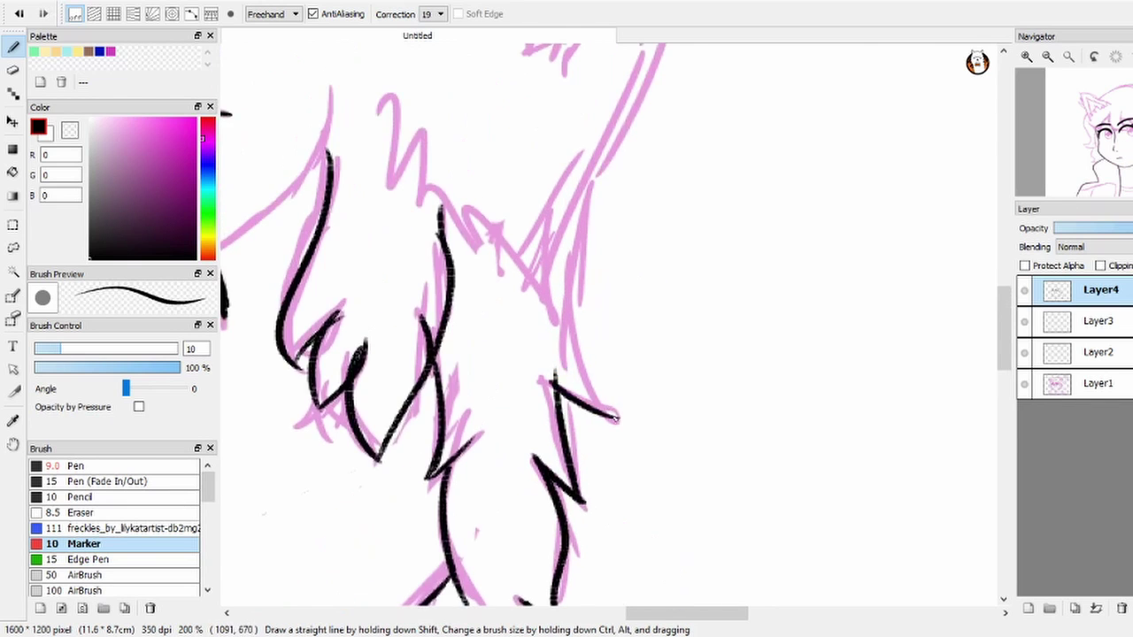
Step: Ink the small zigzag fur tufts in the hair below the right ear
{"action": "scroll", "coordinate": [440, 292], "scroll_direction": "down", "scroll_amount": 1}
{"action": "mouse_move", "coordinate": [460, 177]}
{"action": "left_mouse_down"}
{"action": "mouse_move", "coordinate": [496, 372]}
{"action": "mouse_move", "coordinate": [439, 292]}
{"action": "mouse_move", "coordinate": [471, 366]}
{"action": "left_mouse_up"}
{"action": "left_click_drag", "start_coordinate": [504, 372], "coordinate": [528, 400]}
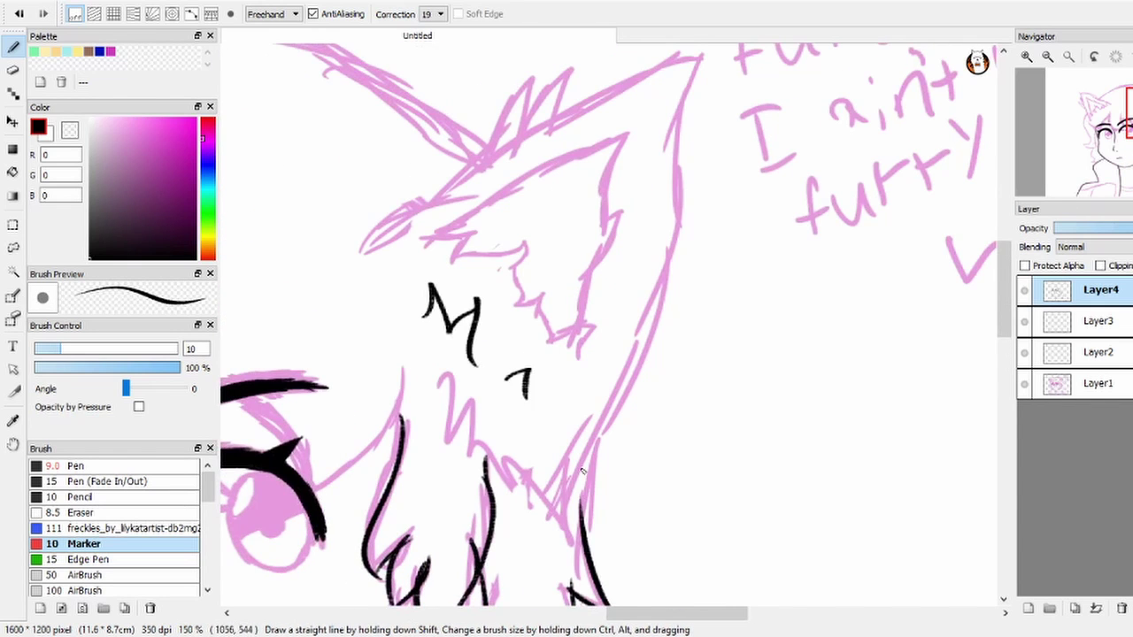
Step: Ink the outer outline of the right ear, from its upper edge around the tip down to the side hair
{"action": "left_click_drag", "start_coordinate": [625, 367], "coordinate": [567, 501]}
{"action": "scroll", "coordinate": [549, 387], "scroll_direction": "up", "scroll_amount": 1}
{"action": "mouse_move", "coordinate": [549, 387]}
{"action": "left_mouse_down"}
{"action": "mouse_move", "coordinate": [464, 383]}
{"action": "mouse_move", "coordinate": [548, 503]}
{"action": "left_mouse_up"}
{"action": "mouse_move", "coordinate": [292, 409]}
{"action": "left_mouse_down"}
{"action": "mouse_move", "coordinate": [413, 333]}
{"action": "mouse_move", "coordinate": [683, 188]}
{"action": "mouse_move", "coordinate": [621, 209]}
{"action": "mouse_move", "coordinate": [744, 163]}
{"action": "left_mouse_up"}
{"action": "left_click_drag", "start_coordinate": [650, 218], "coordinate": [656, 185]}
{"action": "left_click_drag", "start_coordinate": [457, 312], "coordinate": [415, 320]}
{"action": "mouse_move", "coordinate": [695, 139]}
{"action": "left_mouse_down"}
{"action": "mouse_move", "coordinate": [677, 214]}
{"action": "mouse_move", "coordinate": [666, 372]}
{"action": "mouse_move", "coordinate": [667, 263]}
{"action": "mouse_move", "coordinate": [663, 407]}
{"action": "left_mouse_up"}
{"action": "left_click_drag", "start_coordinate": [549, 399], "coordinate": [549, 283]}
{"action": "mouse_move", "coordinate": [655, 266]}
{"action": "left_mouse_down"}
{"action": "mouse_move", "coordinate": [639, 418]}
{"action": "mouse_move", "coordinate": [611, 505]}
{"action": "left_mouse_up"}
Step: Ink the right ear's inner outline, with a jagged fur line along its lower edge
{"action": "mouse_move", "coordinate": [383, 269]}
{"action": "left_mouse_down"}
{"action": "mouse_move", "coordinate": [469, 311]}
{"action": "mouse_move", "coordinate": [547, 330]}
{"action": "left_mouse_up"}
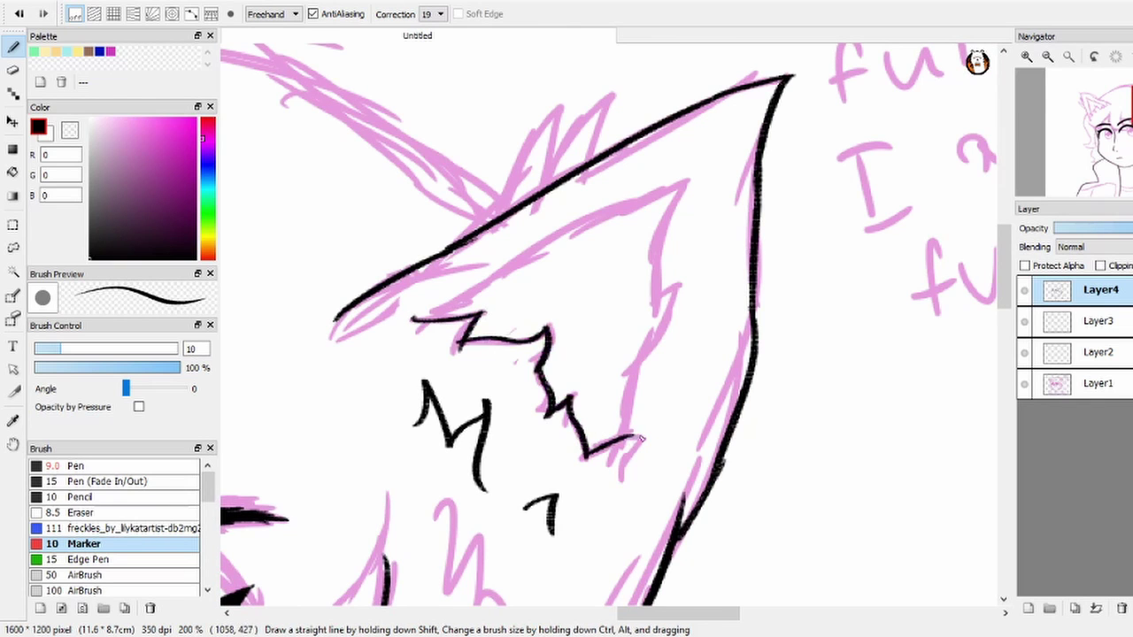
{"action": "left_click_drag", "start_coordinate": [646, 440], "coordinate": [684, 469]}
{"action": "left_click_drag", "start_coordinate": [449, 348], "coordinate": [645, 251]}
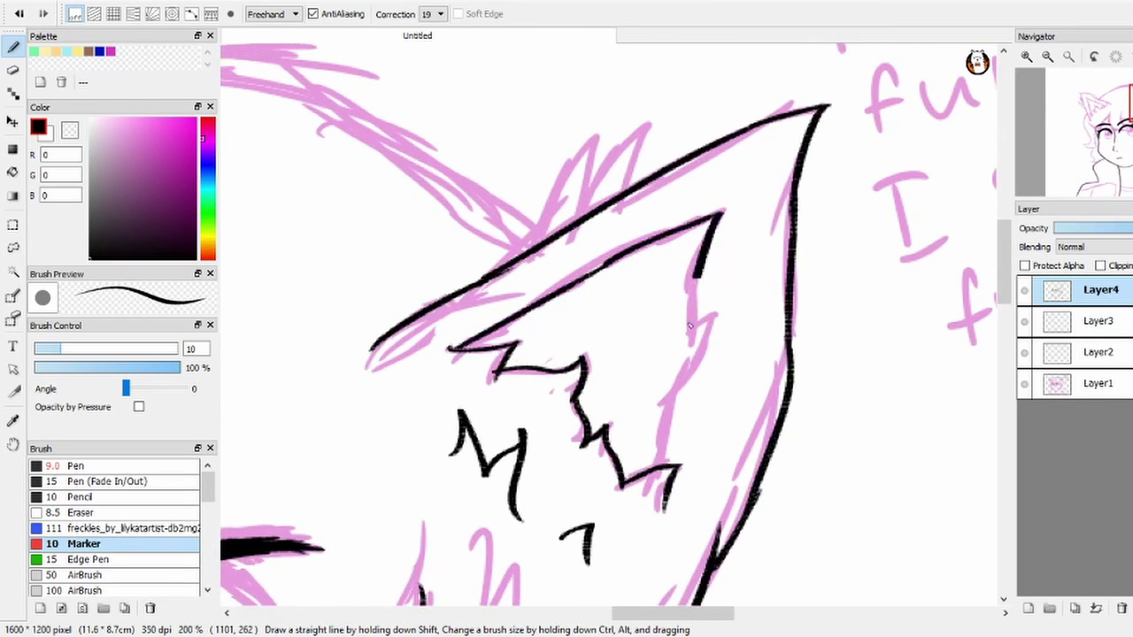
{"action": "left_click_drag", "start_coordinate": [719, 315], "coordinate": [679, 403]}
{"action": "mouse_move", "coordinate": [678, 465]}
{"action": "left_mouse_down"}
{"action": "mouse_move", "coordinate": [541, 336]}
{"action": "mouse_move", "coordinate": [532, 363]}
{"action": "left_mouse_up"}
Step: Ink the fringe strands crossing the right eyebrow and the curves joining them to the neighbouring hair locks
{"action": "mouse_move", "coordinate": [403, 254]}
{"action": "left_mouse_down"}
{"action": "mouse_move", "coordinate": [554, 367]}
{"action": "mouse_move", "coordinate": [591, 372]}
{"action": "mouse_move", "coordinate": [518, 324]}
{"action": "mouse_move", "coordinate": [616, 208]}
{"action": "left_mouse_up"}
{"action": "left_click_drag", "start_coordinate": [615, 208], "coordinate": [465, 195]}
{"action": "left_click_drag", "start_coordinate": [458, 206], "coordinate": [524, 390]}
{"action": "mouse_move", "coordinate": [478, 353]}
{"action": "left_mouse_down"}
{"action": "mouse_move", "coordinate": [582, 404]}
{"action": "mouse_move", "coordinate": [482, 431]}
{"action": "left_mouse_up"}
{"action": "mouse_move", "coordinate": [544, 192]}
{"action": "left_mouse_down"}
{"action": "mouse_move", "coordinate": [570, 354]}
{"action": "mouse_move", "coordinate": [496, 365]}
{"action": "left_mouse_up"}
{"action": "mouse_move", "coordinate": [462, 269]}
{"action": "left_mouse_down"}
{"action": "mouse_move", "coordinate": [625, 358]}
{"action": "mouse_move", "coordinate": [708, 385]}
{"action": "mouse_move", "coordinate": [782, 292]}
{"action": "left_mouse_up"}
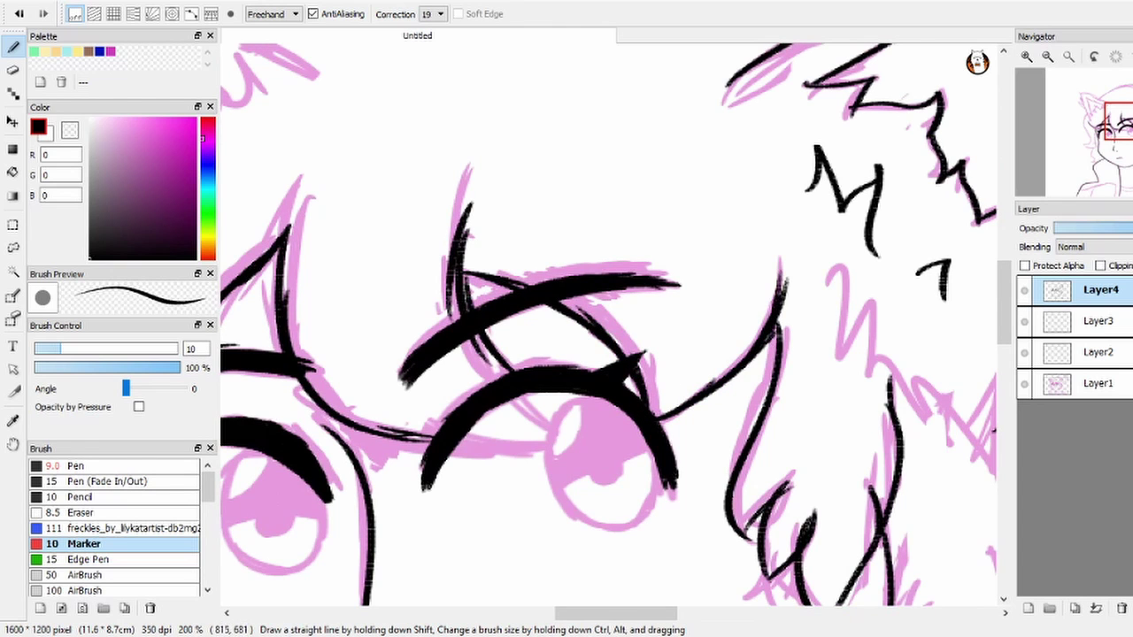
Step: Ink the left fringe curve and the long outer curve of the side hair beside the left eye
{"action": "mouse_move", "coordinate": [554, 387]}
{"action": "left_mouse_down"}
{"action": "mouse_move", "coordinate": [779, 460]}
{"action": "mouse_move", "coordinate": [793, 476]}
{"action": "left_mouse_up"}
{"action": "mouse_move", "coordinate": [522, 242]}
{"action": "left_mouse_down"}
{"action": "mouse_move", "coordinate": [465, 423]}
{"action": "mouse_move", "coordinate": [473, 264]}
{"action": "left_mouse_up"}
{"action": "left_click_drag", "start_coordinate": [495, 177], "coordinate": [504, 323]}
{"action": "left_click_drag", "start_coordinate": [506, 270], "coordinate": [588, 456]}
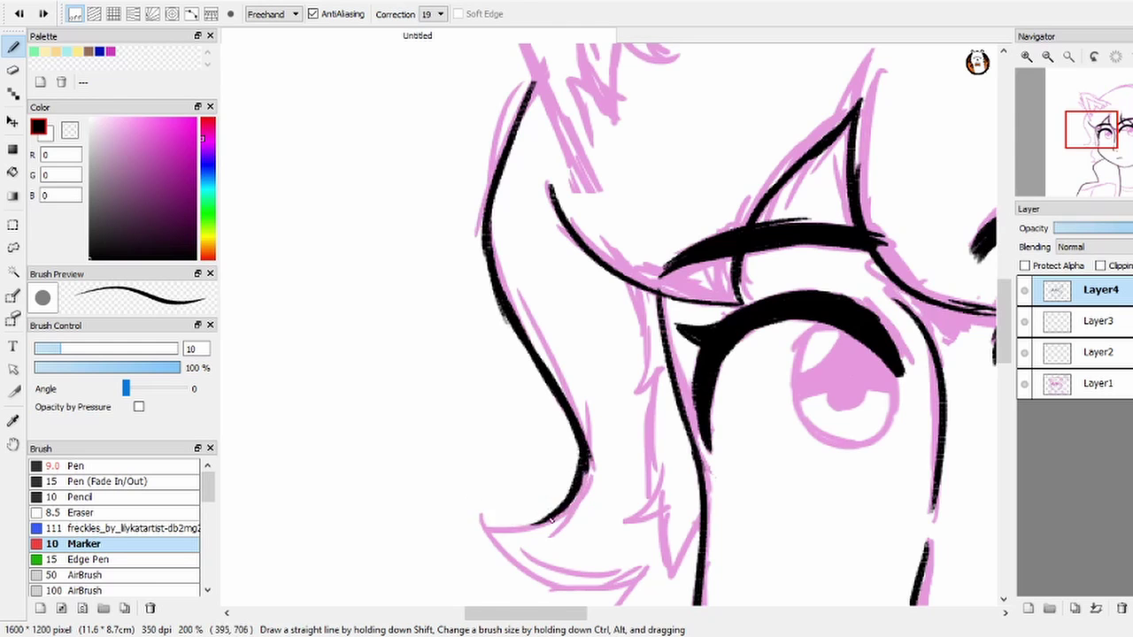
Step: Ink the curling lower tips of the left side hair down to the collar
{"action": "left_click_drag", "start_coordinate": [546, 510], "coordinate": [458, 470]}
{"action": "mouse_move", "coordinate": [397, 425]}
{"action": "left_mouse_down"}
{"action": "mouse_move", "coordinate": [549, 496]}
{"action": "mouse_move", "coordinate": [597, 244]}
{"action": "left_mouse_up"}
{"action": "mouse_move", "coordinate": [586, 283]}
{"action": "left_mouse_down"}
{"action": "mouse_move", "coordinate": [546, 368]}
{"action": "mouse_move", "coordinate": [531, 478]}
{"action": "mouse_move", "coordinate": [631, 496]}
{"action": "left_mouse_up"}
{"action": "left_click_drag", "start_coordinate": [631, 496], "coordinate": [407, 514]}
{"action": "left_click_drag", "start_coordinate": [407, 177], "coordinate": [629, 602]}
Step: Ink the left ear's outer edge and its long upper edge from the tip to the head
{"action": "mouse_move", "coordinate": [494, 327]}
{"action": "left_mouse_down"}
{"action": "mouse_move", "coordinate": [547, 465]}
{"action": "mouse_move", "coordinate": [531, 452]}
{"action": "left_mouse_up"}
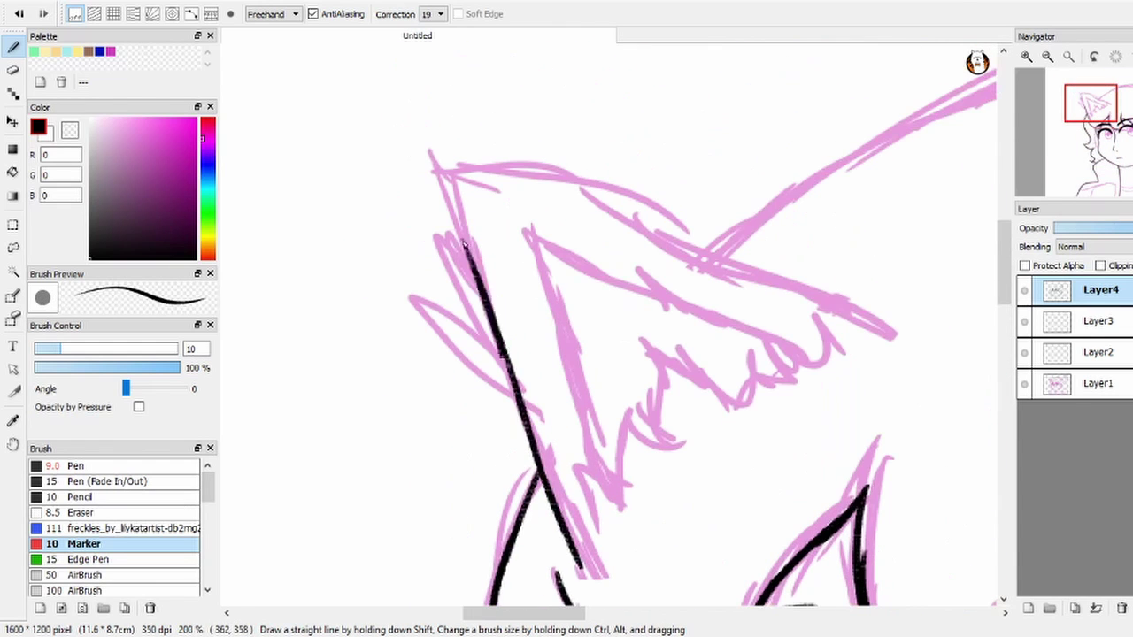
{"action": "key", "text": "ctrl+z"}
{"action": "mouse_move", "coordinate": [506, 365]}
{"action": "left_mouse_down"}
{"action": "mouse_move", "coordinate": [450, 167]}
{"action": "mouse_move", "coordinate": [600, 191]}
{"action": "mouse_move", "coordinate": [872, 319]}
{"action": "left_mouse_up"}
{"action": "left_click_drag", "start_coordinate": [872, 319], "coordinate": [859, 250]}
Step: Ink the two straight inner edges of the left ear, meeting in a point below the ear tip
{"action": "left_click_drag", "start_coordinate": [535, 188], "coordinate": [590, 404]}
{"action": "key", "text": "ctrl+z"}
{"action": "left_click_drag", "start_coordinate": [514, 168], "coordinate": [575, 414]}
{"action": "scroll", "coordinate": [569, 285], "scroll_direction": "up", "scroll_amount": 2}
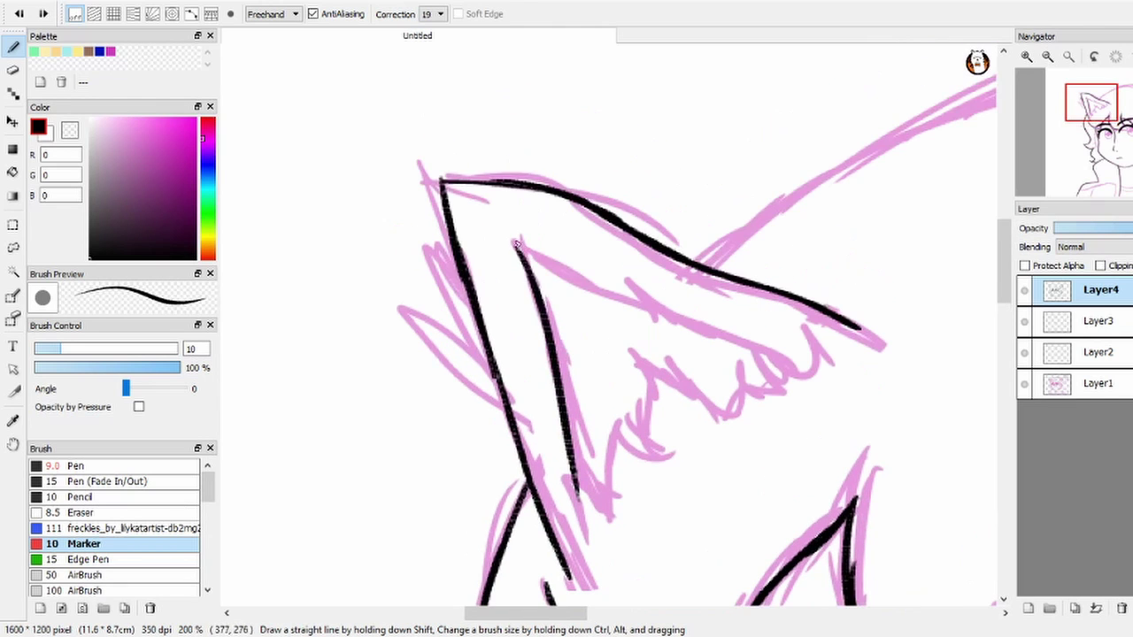
{"action": "left_click_drag", "start_coordinate": [515, 246], "coordinate": [704, 334]}
Step: Ink the jagged fur spikes along the lower inner edge of the left ear
{"action": "left_click_drag", "start_coordinate": [609, 484], "coordinate": [631, 443]}
{"action": "left_click_drag", "start_coordinate": [639, 347], "coordinate": [668, 467]}
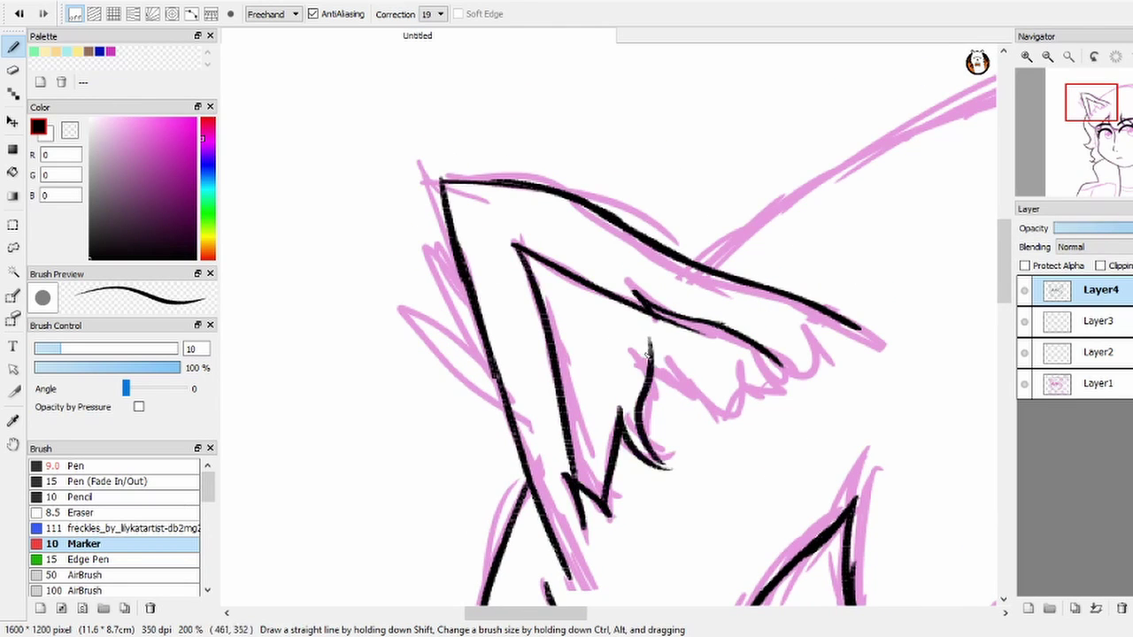
{"action": "key", "text": "ctrl+z"}
{"action": "left_click_drag", "start_coordinate": [637, 345], "coordinate": [667, 467]}
{"action": "left_click_drag", "start_coordinate": [657, 421], "coordinate": [733, 422]}
{"action": "key", "text": "ctrl+z"}
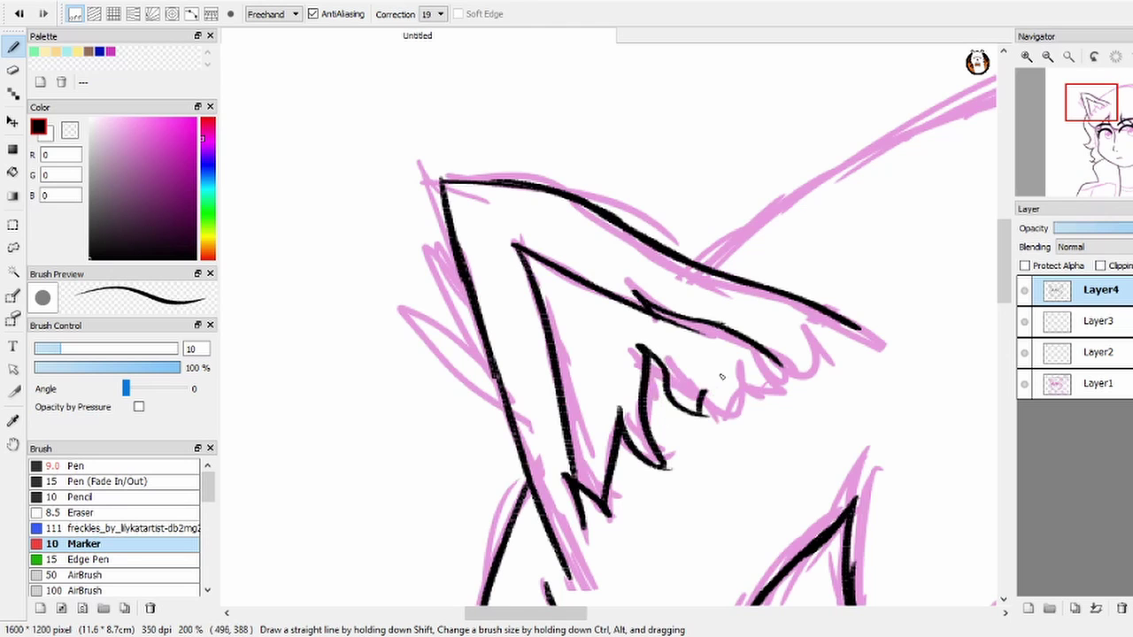
Step: Ink the remaining fur points at the left ear's base and the small tufts in the hair below it
{"action": "left_click_drag", "start_coordinate": [801, 363], "coordinate": [744, 292]}
{"action": "left_click_drag", "start_coordinate": [664, 397], "coordinate": [650, 460]}
{"action": "left_click_drag", "start_coordinate": [662, 409], "coordinate": [714, 416]}
{"action": "left_click_drag", "start_coordinate": [722, 398], "coordinate": [742, 389]}
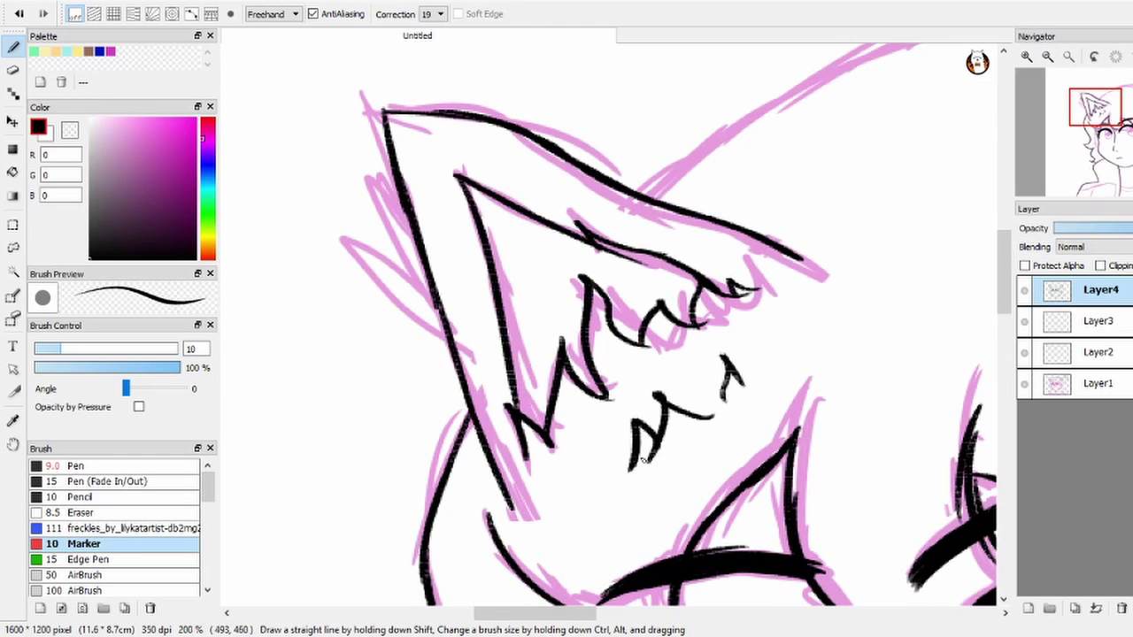
Step: Ink pointed fur tufts on the outer edges of both ears and erase the outline segments running behind them
{"action": "mouse_move", "coordinate": [644, 460]}
{"action": "left_mouse_down"}
{"action": "mouse_move", "coordinate": [589, 367]}
{"action": "mouse_move", "coordinate": [771, 342]}
{"action": "mouse_move", "coordinate": [627, 311]}
{"action": "mouse_move", "coordinate": [647, 236]}
{"action": "left_mouse_up"}
{"action": "mouse_move", "coordinate": [649, 238]}
{"action": "left_mouse_down"}
{"action": "mouse_move", "coordinate": [702, 216]}
{"action": "mouse_move", "coordinate": [679, 295]}
{"action": "left_mouse_up"}
{"action": "scroll", "coordinate": [718, 319], "scroll_direction": "up", "scroll_amount": 1}
{"action": "key", "text": "e"}
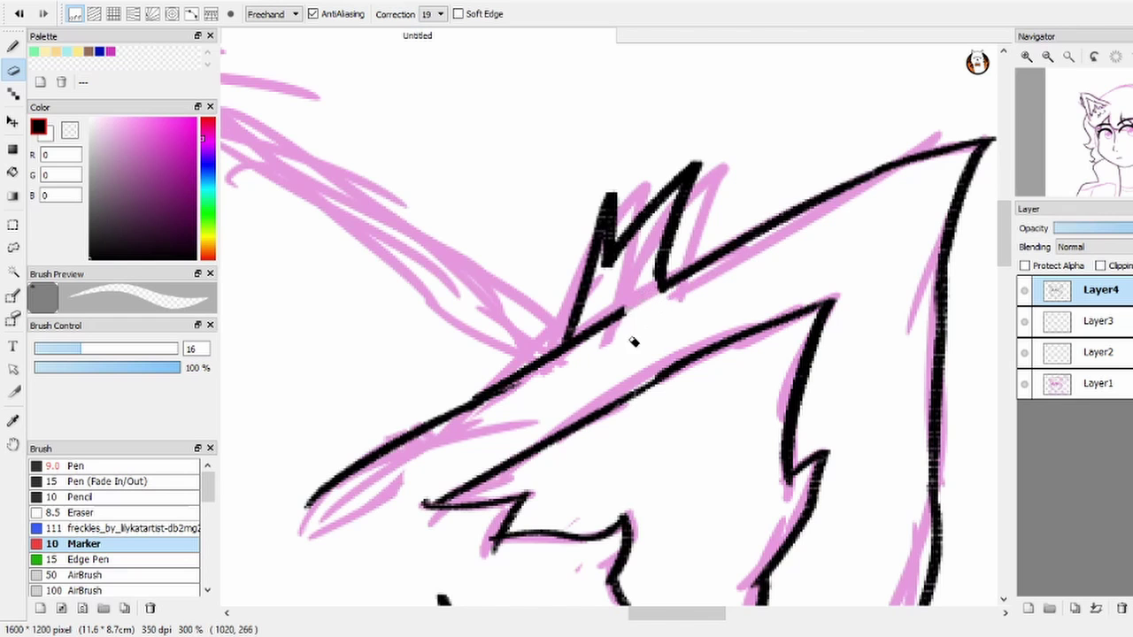
{"action": "scroll", "coordinate": [581, 354], "scroll_direction": "down", "scroll_amount": 2}
{"action": "scroll", "coordinate": [640, 321], "scroll_direction": "up", "scroll_amount": 2}
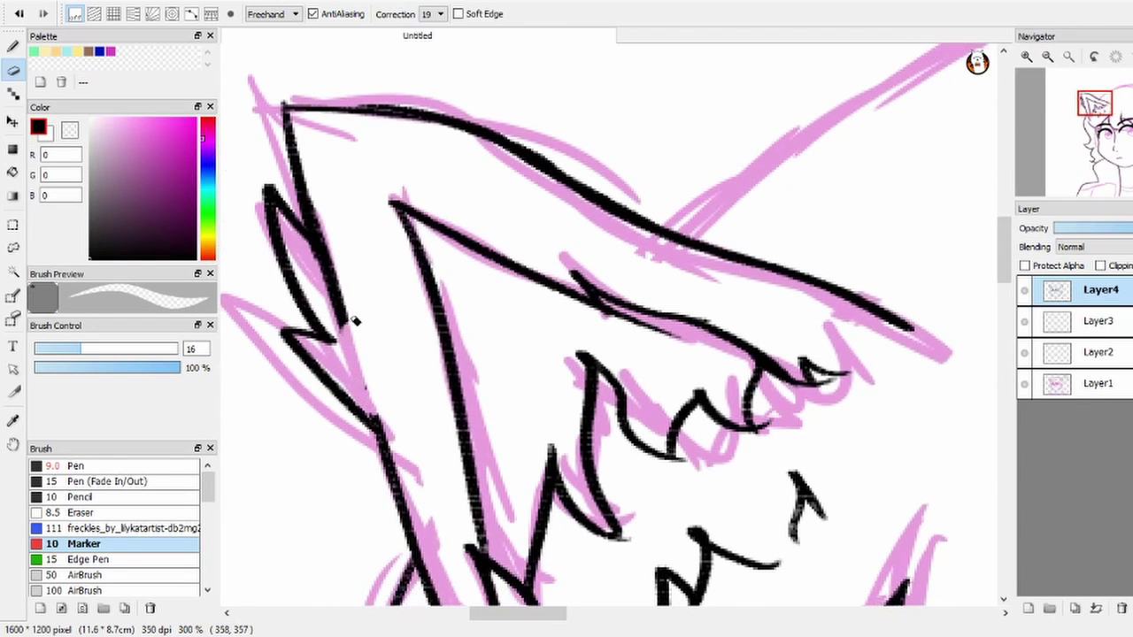
{"action": "scroll", "coordinate": [271, 198], "scroll_direction": "down", "scroll_amount": 1}
Step: Ink the curved top of the head between the two ears with the Marker brush
{"action": "key", "text": "b"}
{"action": "scroll", "coordinate": [587, 203], "scroll_direction": "down", "scroll_amount": 1}
{"action": "left_click_drag", "start_coordinate": [587, 203], "coordinate": [516, 262]}
{"action": "mouse_move", "coordinate": [411, 296]}
{"action": "left_mouse_down"}
{"action": "mouse_move", "coordinate": [624, 183]}
{"action": "mouse_move", "coordinate": [761, 161]}
{"action": "mouse_move", "coordinate": [853, 182]}
{"action": "left_mouse_up"}
{"action": "left_click_drag", "start_coordinate": [864, 184], "coordinate": [607, 183]}
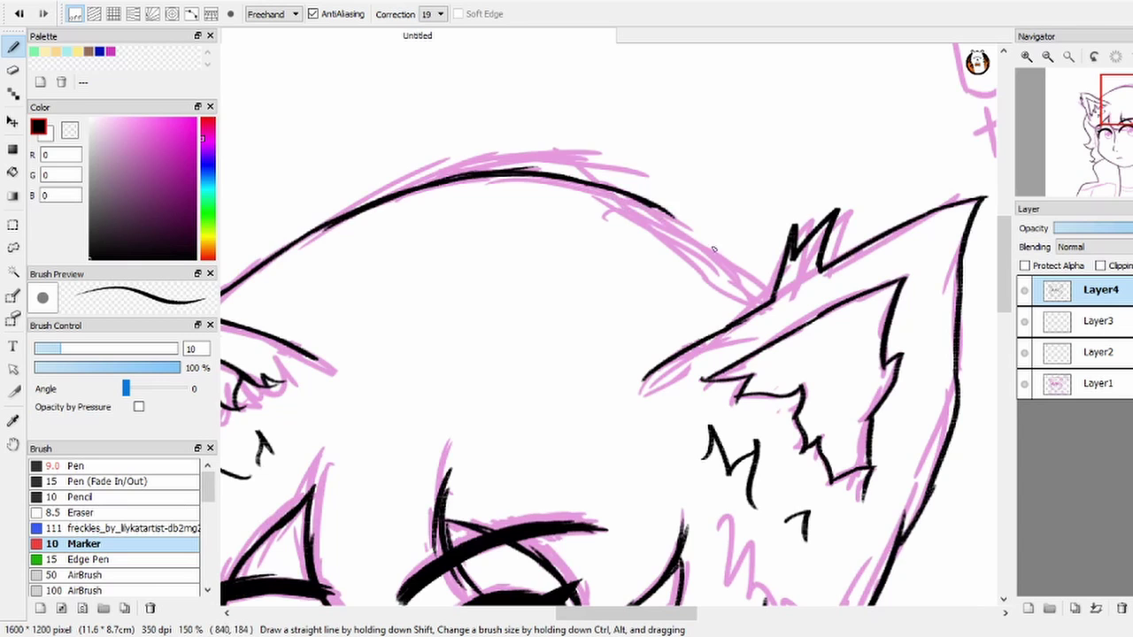
{"action": "left_click_drag", "start_coordinate": [662, 213], "coordinate": [763, 292]}
{"action": "left_click_drag", "start_coordinate": [763, 293], "coordinate": [630, 234]}
Step: Ink the upper curve of the shirt collar across the neck
{"action": "left_click_drag", "start_coordinate": [620, 531], "coordinate": [584, 248]}
{"action": "mouse_move", "coordinate": [290, 140]}
{"action": "left_mouse_down"}
{"action": "mouse_move", "coordinate": [573, 238]}
{"action": "mouse_move", "coordinate": [516, 362]}
{"action": "left_mouse_up"}
{"action": "left_click_drag", "start_coordinate": [531, 531], "coordinate": [531, 310]}
{"action": "left_click_drag", "start_coordinate": [531, 505], "coordinate": [496, 213]}
{"action": "scroll", "coordinate": [496, 212], "scroll_direction": "up", "scroll_amount": 1}
{"action": "left_click_drag", "start_coordinate": [434, 296], "coordinate": [545, 354]}
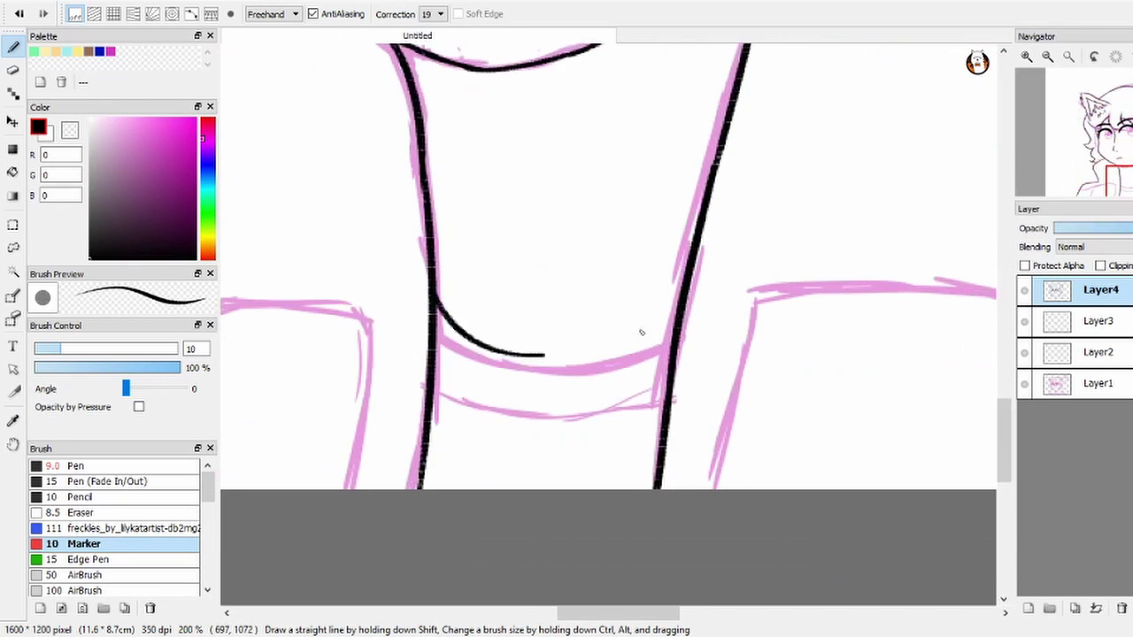
{"action": "key", "text": "ctrl+z"}
{"action": "key", "text": "ctrl+z"}
{"action": "left_click_drag", "start_coordinate": [435, 301], "coordinate": [678, 306]}
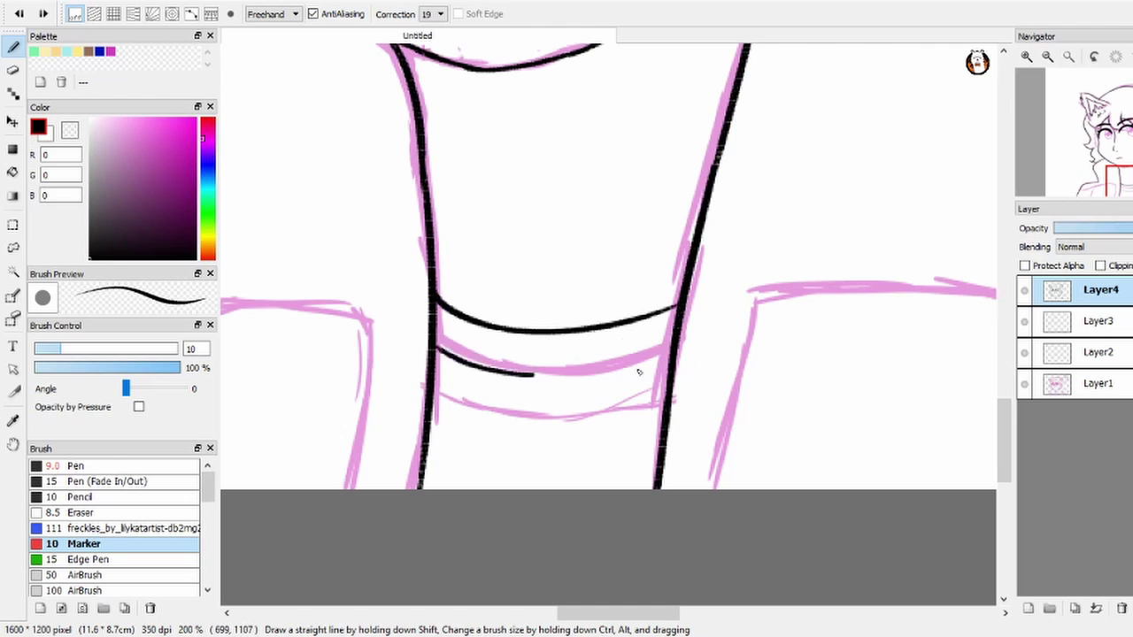
Step: Ink a second parallel curve below the shirt collar's upper line and switch to the eraser for the overhanging end
{"action": "key", "text": "ctrl+z"}
{"action": "mouse_move", "coordinate": [435, 349]}
{"action": "left_mouse_down"}
{"action": "mouse_move", "coordinate": [669, 354]}
{"action": "mouse_move", "coordinate": [646, 349]}
{"action": "left_mouse_up"}
{"action": "key", "text": "ctrl+z"}
{"action": "key", "text": "ctrl+z"}
{"action": "left_click_drag", "start_coordinate": [435, 350], "coordinate": [671, 355]}
{"action": "key", "text": "ctrl+z"}
{"action": "mouse_move", "coordinate": [436, 348]}
{"action": "left_mouse_down"}
{"action": "mouse_move", "coordinate": [518, 386]}
{"action": "mouse_move", "coordinate": [712, 310]}
{"action": "mouse_move", "coordinate": [677, 335]}
{"action": "left_mouse_up"}
{"action": "key", "text": "ctrl+z"}
{"action": "key", "text": "ctrl+z"}
{"action": "left_click_drag", "start_coordinate": [584, 306], "coordinate": [483, 280]}
{"action": "left_click", "coordinate": [13, 70]}
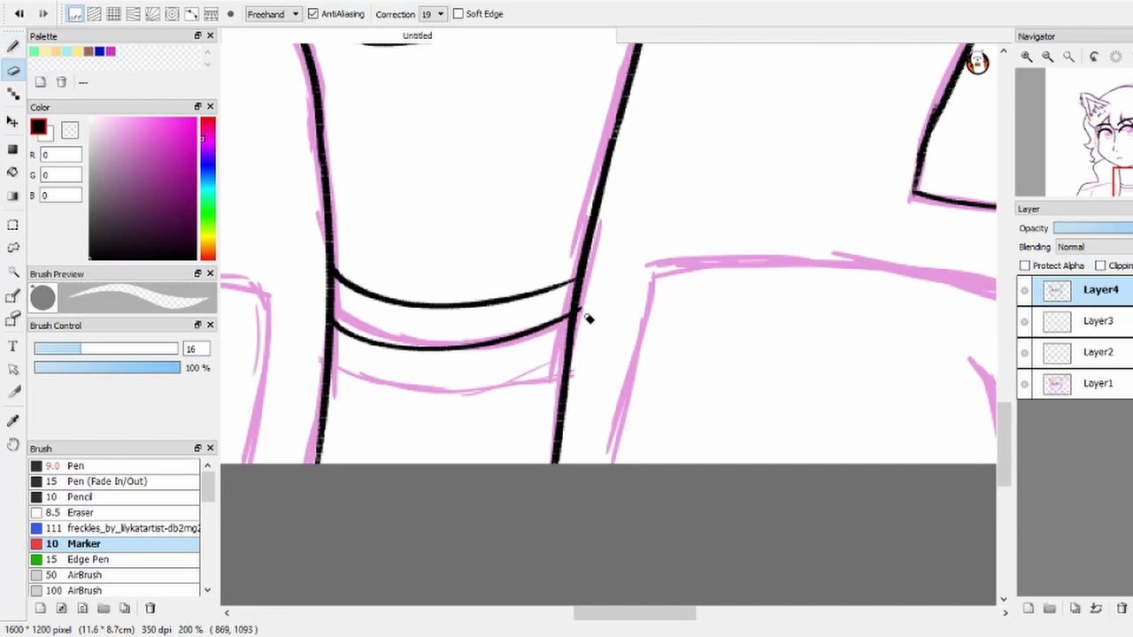
Step: Check the line art without the pink sketch, restore the sketch and examine the eyes
{"action": "scroll", "coordinate": [577, 313], "scroll_direction": "down", "scroll_amount": 4}
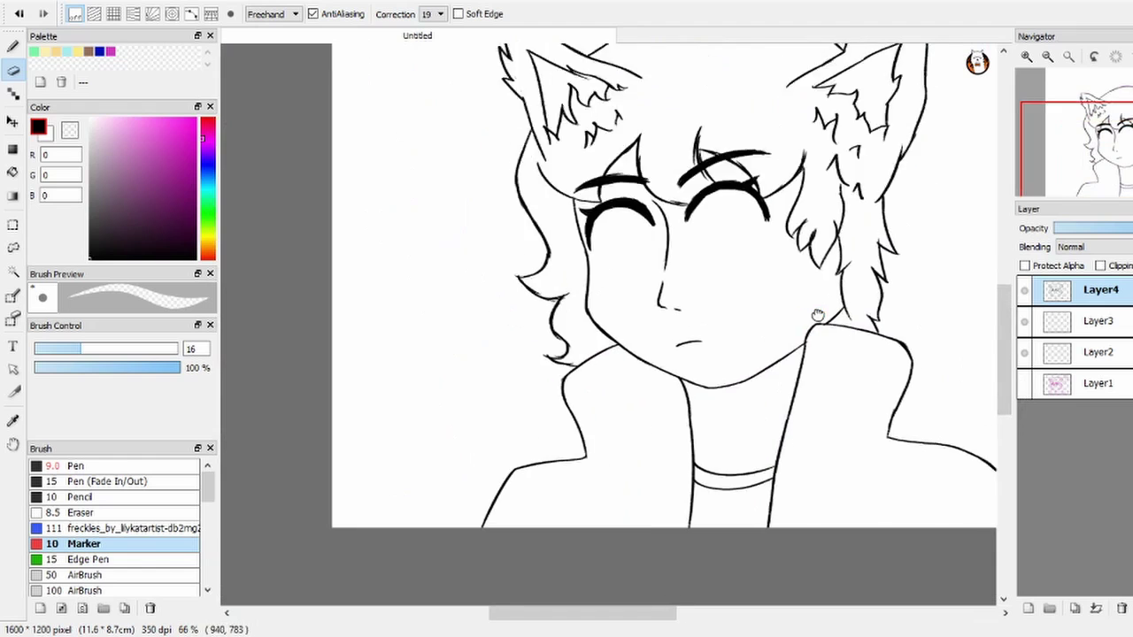
{"action": "scroll", "coordinate": [815, 313], "scroll_direction": "up", "scroll_amount": 2}
{"action": "left_click", "coordinate": [1024, 383]}
{"action": "scroll", "coordinate": [451, 271], "scroll_direction": "up", "scroll_amount": 5}
{"action": "key", "text": "n"}
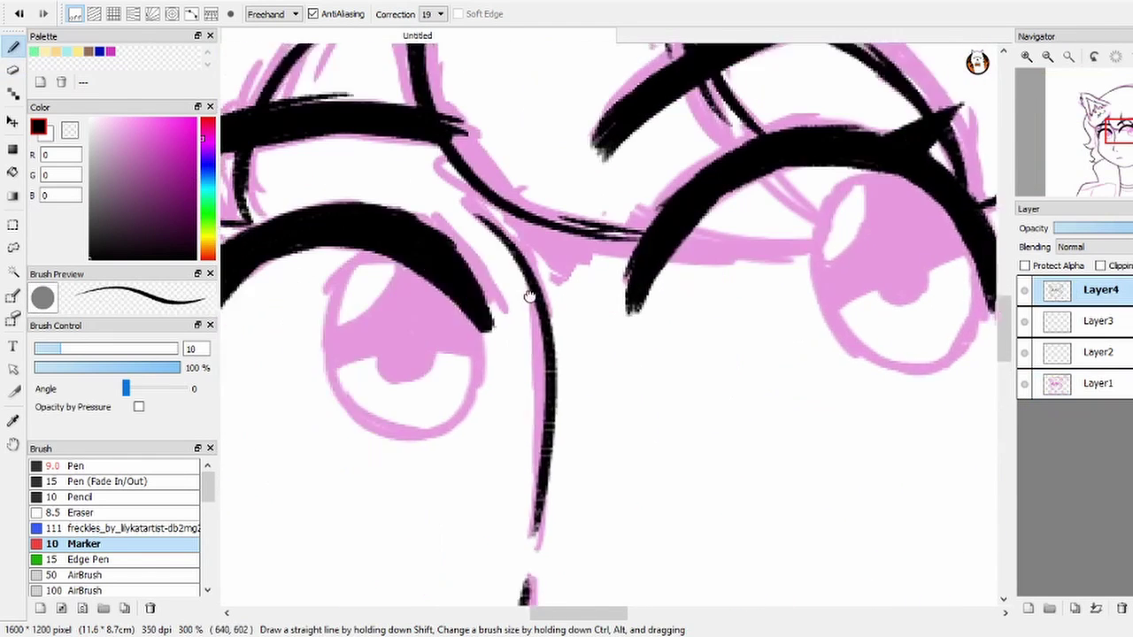
{"action": "scroll", "coordinate": [397, 363], "scroll_direction": "down", "scroll_amount": 2}
{"action": "scroll", "coordinate": [397, 362], "scroll_direction": "down", "scroll_amount": 1}
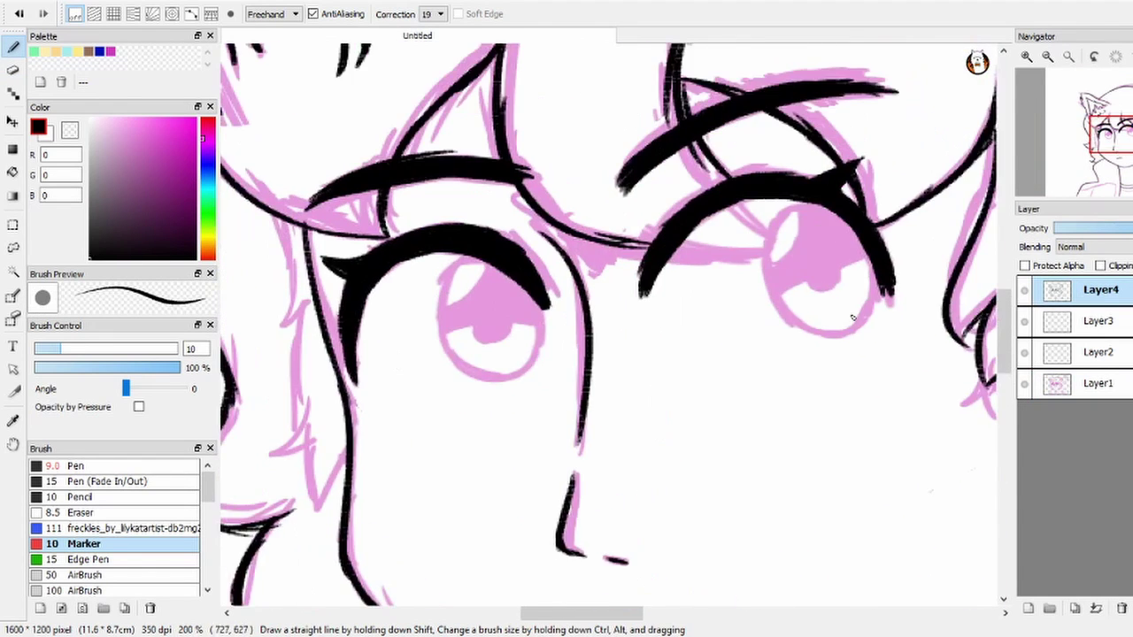
Step: Make Layer3 the active layer and hide the pink sketch on Layer1
{"action": "scroll", "coordinate": [531, 354], "scroll_direction": "right", "scroll_amount": 3}
{"action": "left_click", "coordinate": [1062, 320]}
{"action": "left_click", "coordinate": [1025, 383]}
{"action": "scroll", "coordinate": [847, 362], "scroll_direction": "down", "scroll_amount": 3}
{"action": "scroll", "coordinate": [787, 425], "scroll_direction": "up", "scroll_amount": 3}
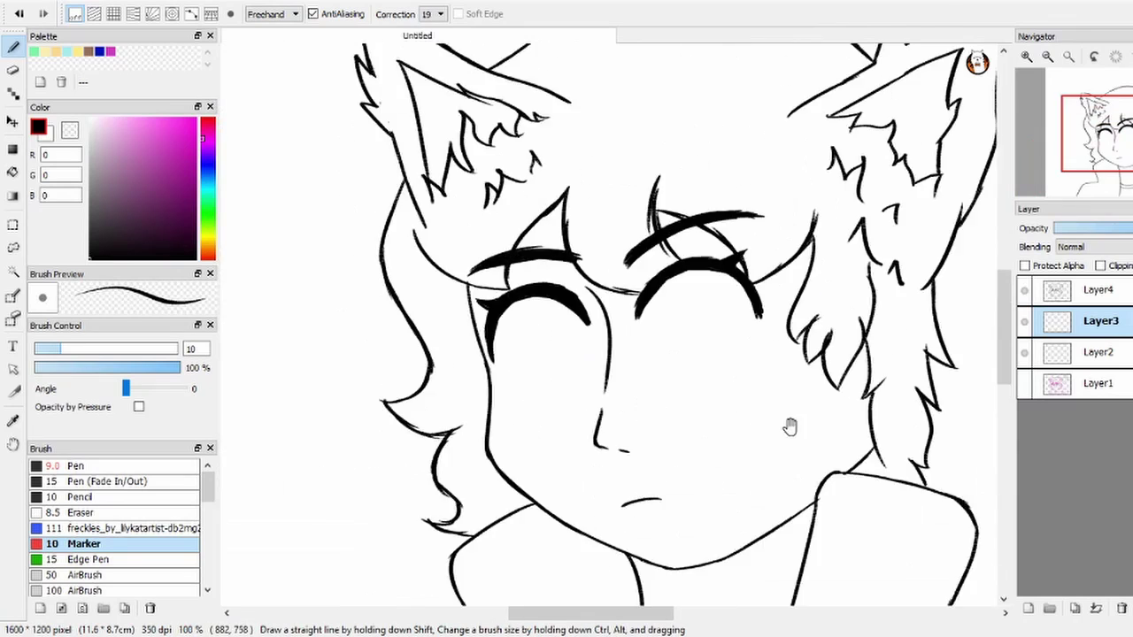
{"action": "scroll", "coordinate": [746, 410], "scroll_direction": "down", "scroll_amount": 1}
Step: Fill the face and neck with bright magenta (RGB 210, 53, 195) using the Bucket tool
{"action": "left_click", "coordinate": [177, 152]}
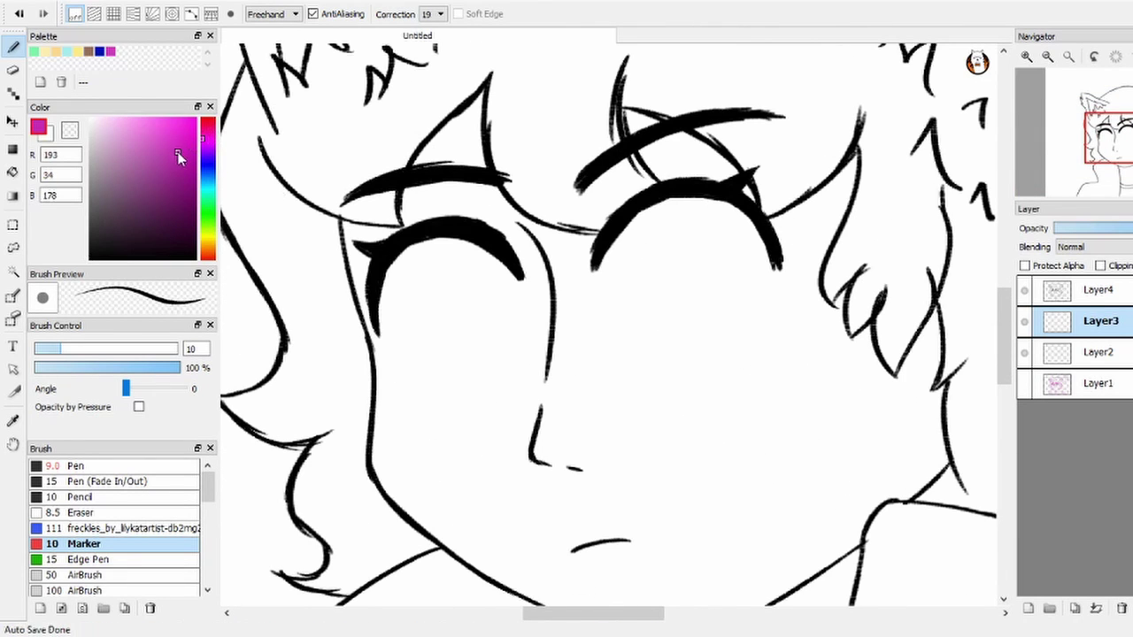
{"action": "key", "text": "g"}
{"action": "left_click", "coordinate": [170, 142]}
{"action": "left_click", "coordinate": [628, 408]}
{"action": "scroll", "coordinate": [567, 443], "scroll_direction": "down", "scroll_amount": 3}
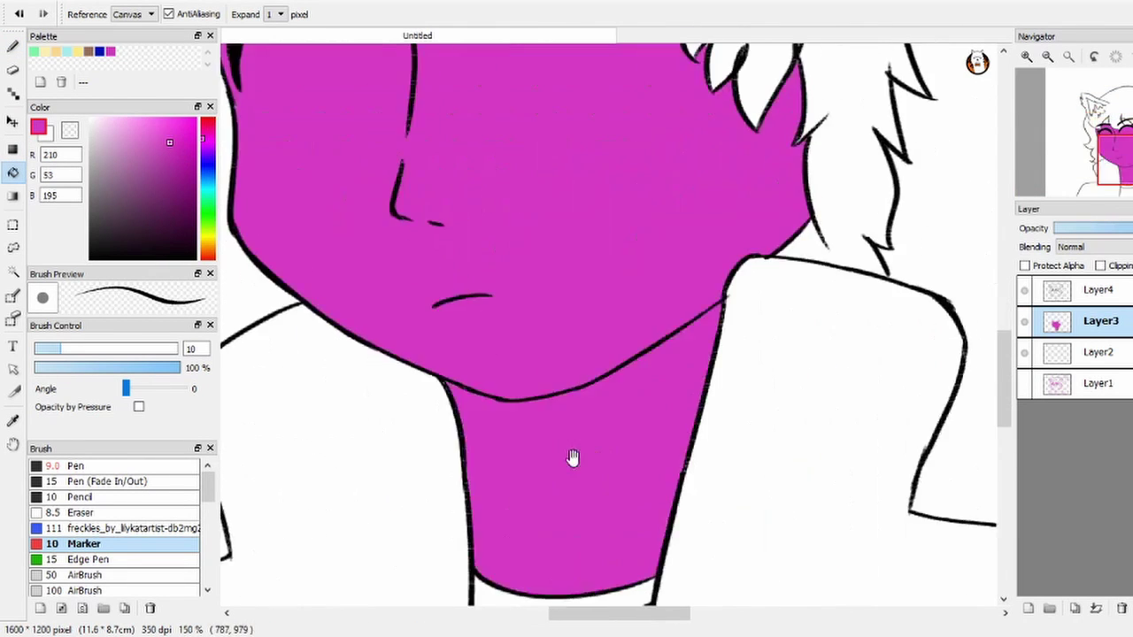
Step: Fill the hair and outer ears with dark magenta (RGB 164, 36, 152)
{"action": "scroll", "coordinate": [543, 410], "scroll_direction": "up", "scroll_amount": 5}
{"action": "left_click", "coordinate": [173, 168]}
{"action": "left_click", "coordinate": [630, 213]}
{"action": "scroll", "coordinate": [630, 212], "scroll_direction": "down", "scroll_amount": 2}
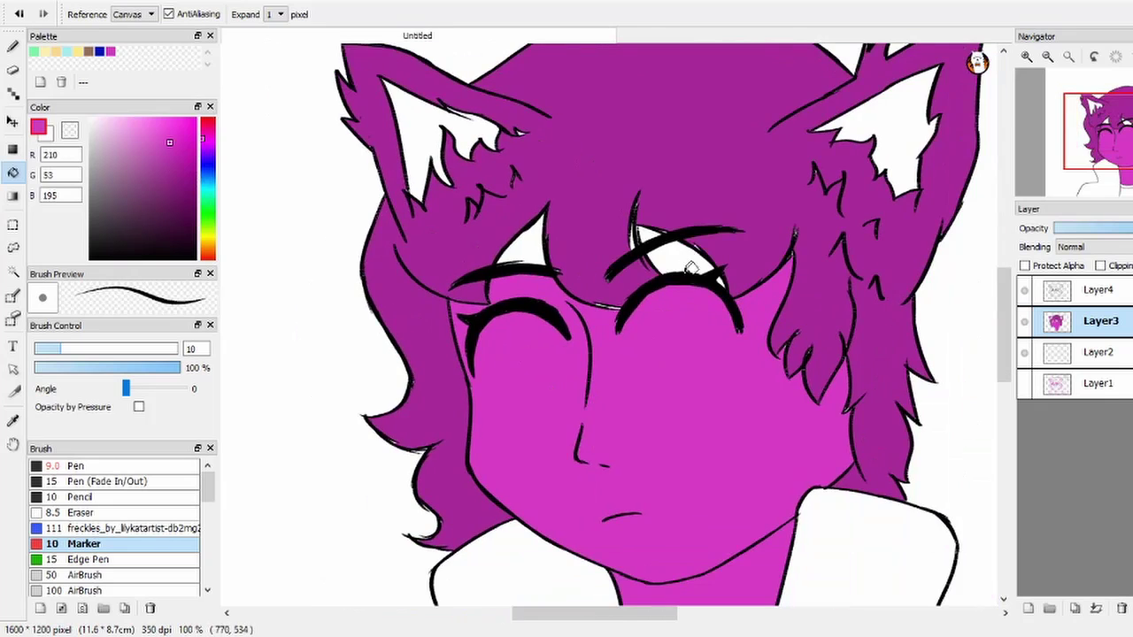
Step: Fill the skin areas between the fringe strands with the face colour and both inner ears with light pink (RGB 233, 127, 223)
{"action": "scroll", "coordinate": [695, 260], "scroll_direction": "down", "scroll_amount": 3}
{"action": "scroll", "coordinate": [587, 197], "scroll_direction": "up", "scroll_amount": 4}
{"action": "scroll", "coordinate": [590, 299], "scroll_direction": "up", "scroll_amount": 2}
{"action": "left_click", "coordinate": [155, 141]}
{"action": "left_click", "coordinate": [372, 283]}
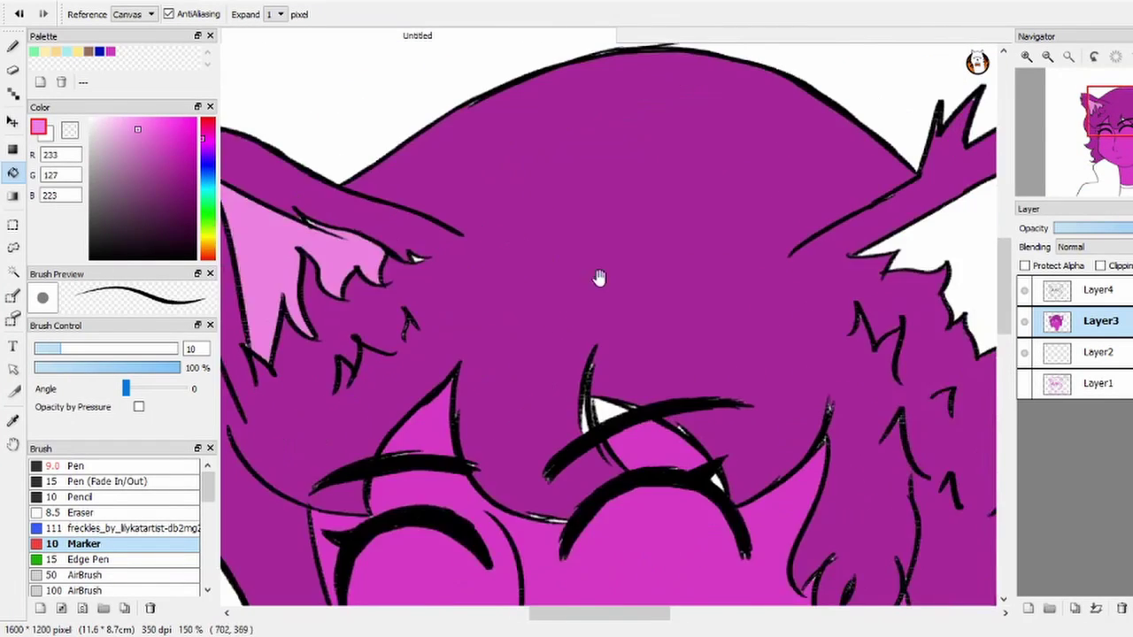
{"action": "left_click", "coordinate": [929, 266]}
Step: Paint over unfilled white gaps along the hair and ear lines with the hair colour (RGB 164, 36, 152), using correction 9
{"action": "left_click", "coordinate": [463, 245], "text": "alt"}
{"action": "key", "text": "b"}
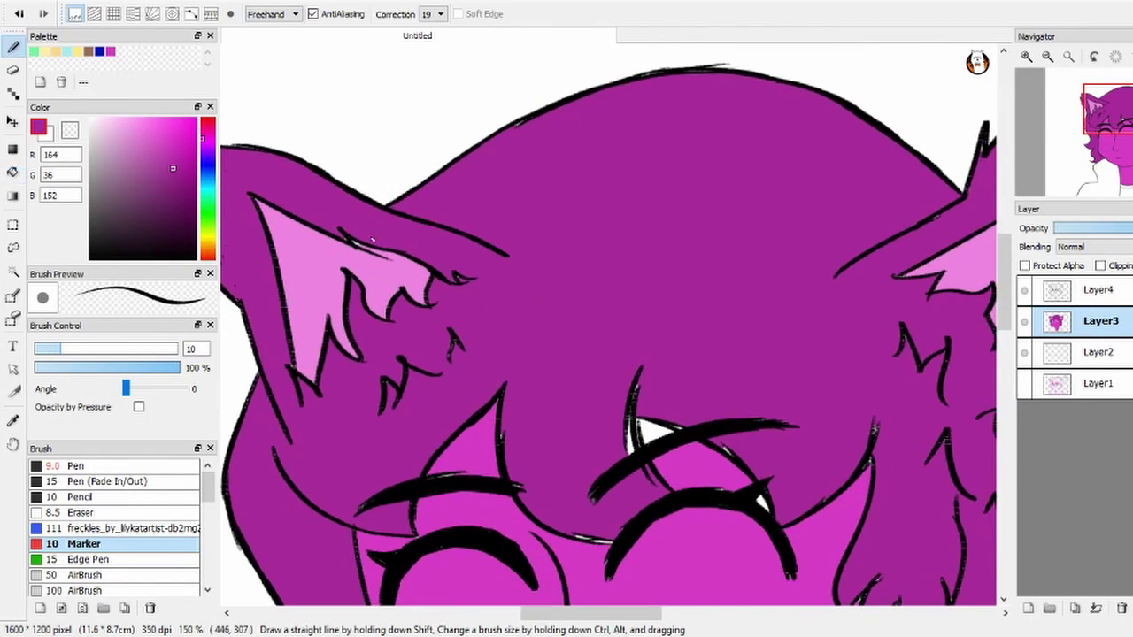
{"action": "scroll", "coordinate": [502, 321], "scroll_direction": "down", "scroll_amount": 3}
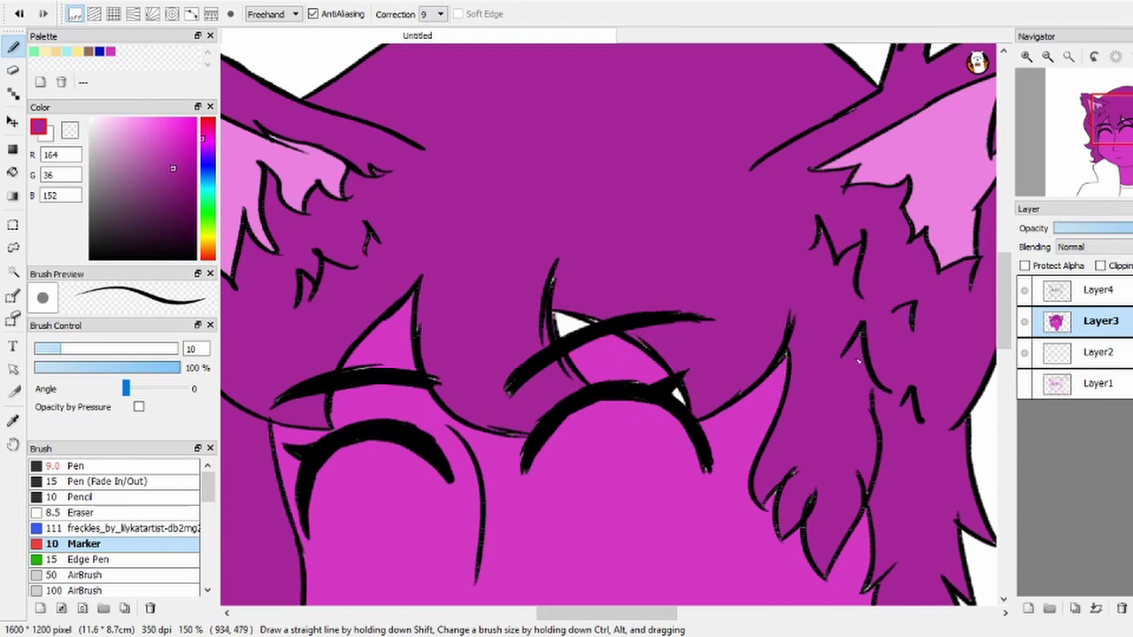
{"action": "scroll", "coordinate": [858, 360], "scroll_direction": "down", "scroll_amount": 3}
{"action": "scroll", "coordinate": [845, 478], "scroll_direction": "down", "scroll_amount": 2}
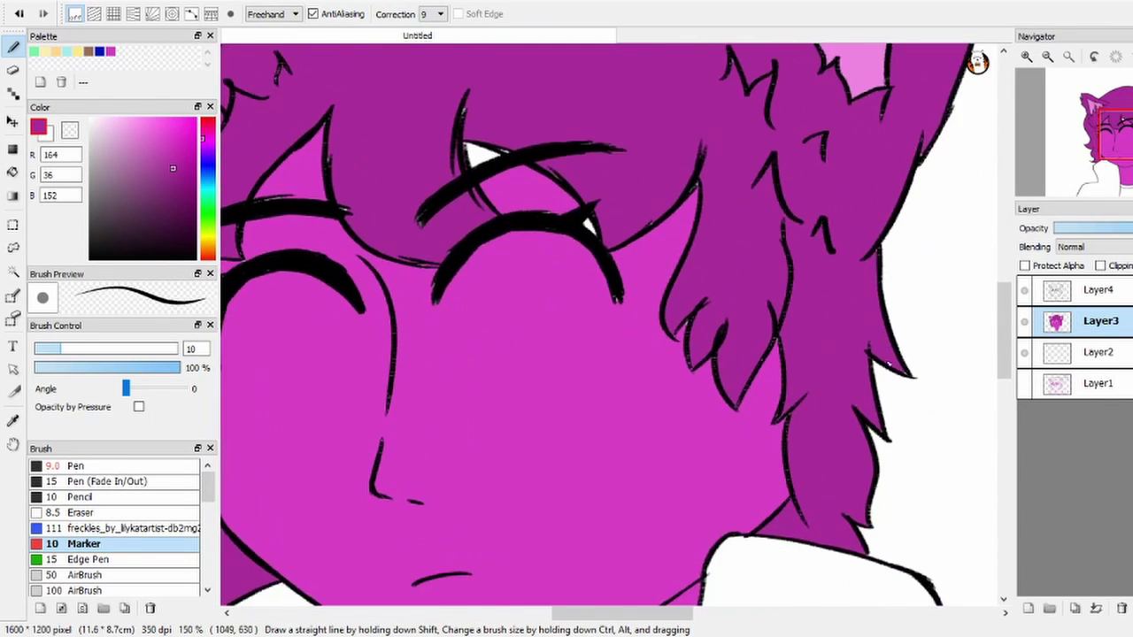
{"action": "scroll", "coordinate": [777, 354], "scroll_direction": "left", "scroll_amount": 5}
{"action": "scroll", "coordinate": [776, 354], "scroll_direction": "down", "scroll_amount": 2}
{"action": "scroll", "coordinate": [401, 547], "scroll_direction": "up", "scroll_amount": 3}
Step: Paint the white gaps around the right eyebrow and eyelashes with the face colour (RGB 210, 53, 195)
{"action": "left_click", "coordinate": [486, 422], "text": "alt"}
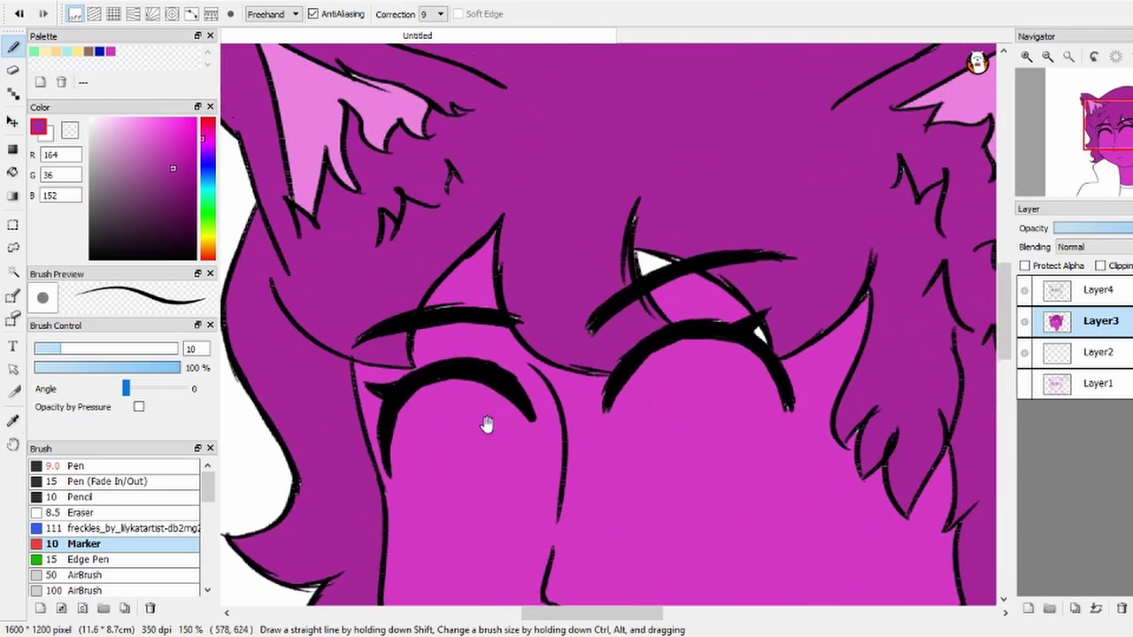
{"action": "scroll", "coordinate": [486, 423], "scroll_direction": "right", "scroll_amount": 2}
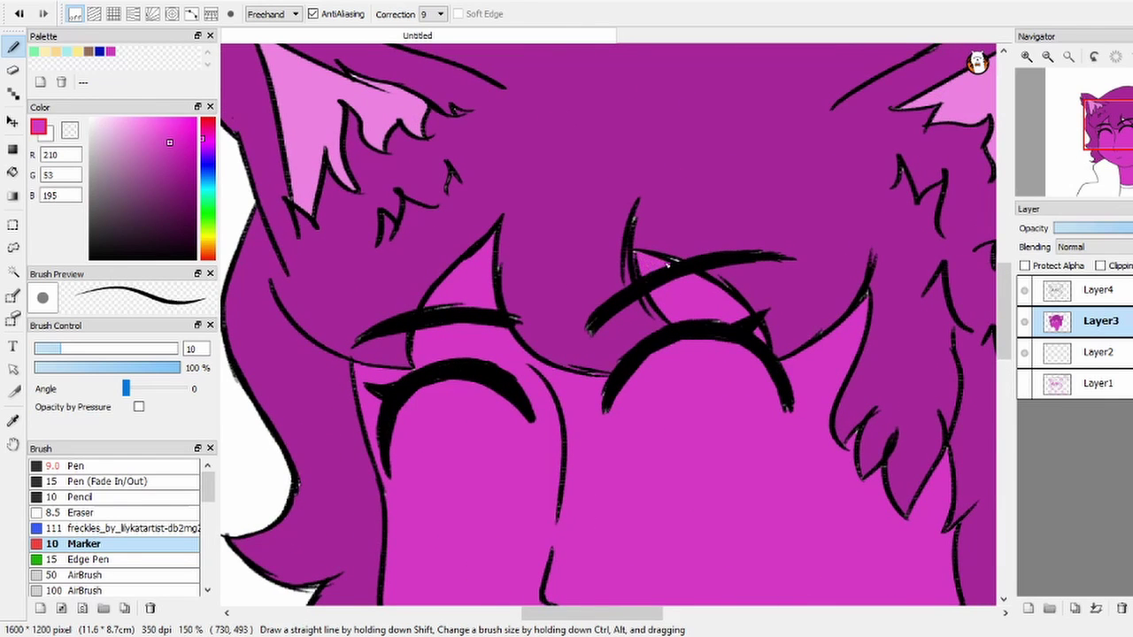
{"action": "scroll", "coordinate": [568, 239], "scroll_direction": "left", "scroll_amount": 1}
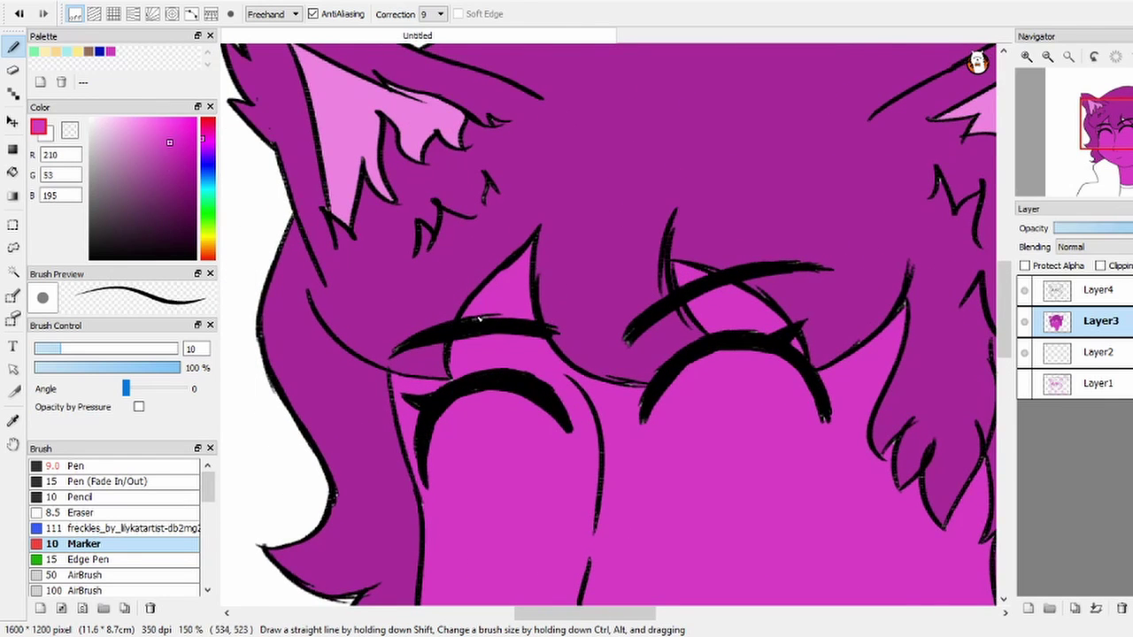
{"action": "scroll", "coordinate": [478, 318], "scroll_direction": "down", "scroll_amount": 1}
{"action": "scroll", "coordinate": [687, 336], "scroll_direction": "up", "scroll_amount": 2}
{"action": "scroll", "coordinate": [670, 349], "scroll_direction": "down", "scroll_amount": 5}
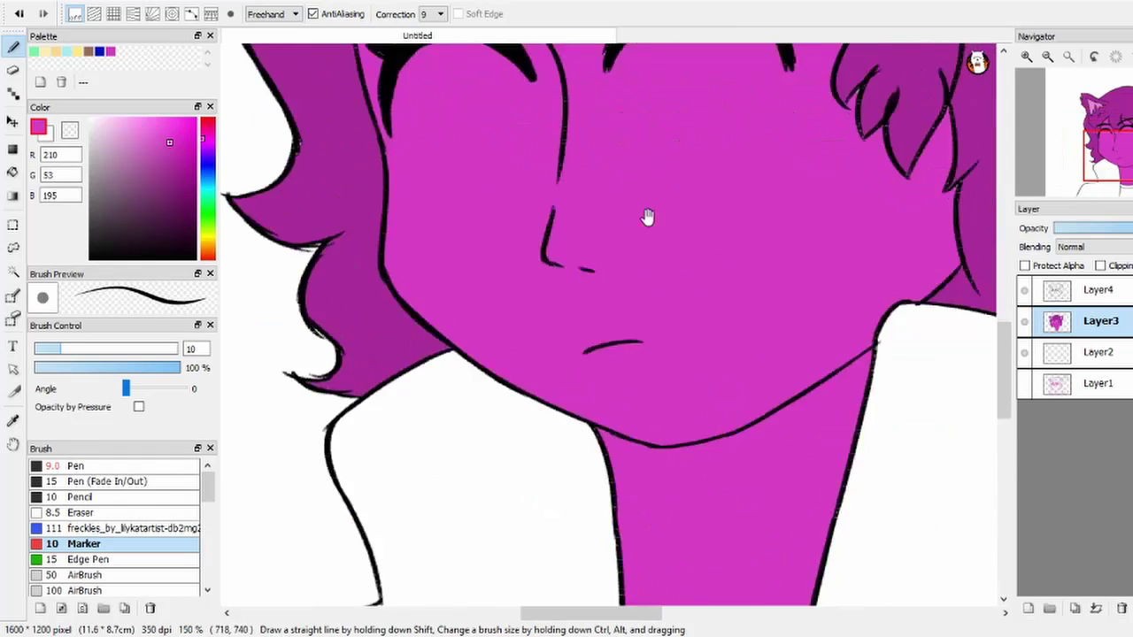
Step: Fill the shirt collar band and the shirt below it with dark grey (RGB 59, 59, 59)
{"action": "scroll", "coordinate": [647, 217], "scroll_direction": "down", "scroll_amount": 5}
{"action": "left_click", "coordinate": [117, 230]}
{"action": "key", "text": "g"}
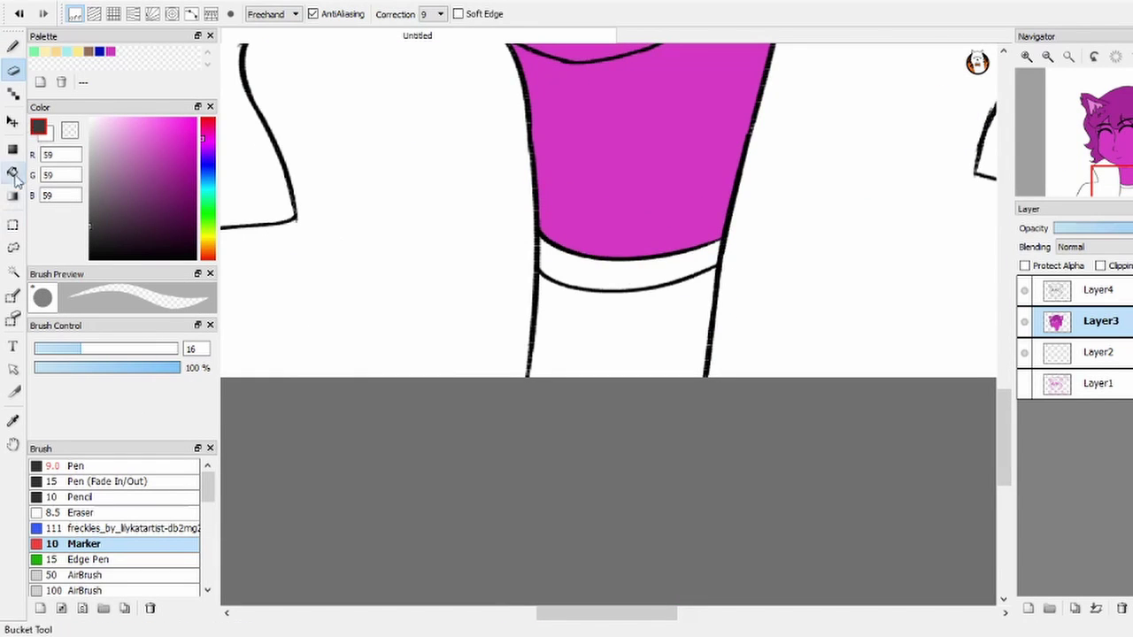
{"action": "left_click", "coordinate": [625, 276]}
{"action": "left_click", "coordinate": [620, 336]}
Step: Show the sketch again and ink the short sleeve lines on both sides of the jacket in black on Layer4
{"action": "scroll", "coordinate": [519, 278], "scroll_direction": "up", "scroll_amount": 2}
{"action": "scroll", "coordinate": [490, 251], "scroll_direction": "left", "scroll_amount": 2}
{"action": "scroll", "coordinate": [490, 252], "scroll_direction": "down", "scroll_amount": 2}
{"action": "left_click", "coordinate": [380, 194], "text": "alt"}
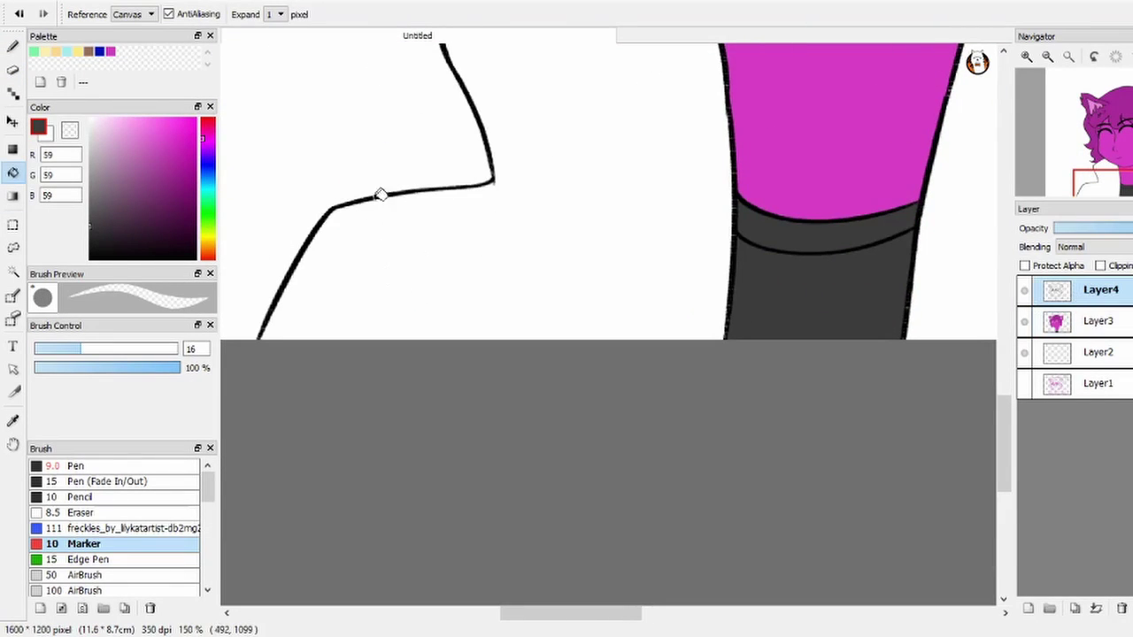
{"action": "key", "text": "b"}
{"action": "scroll", "coordinate": [611, 328], "scroll_direction": "up", "scroll_amount": 1}
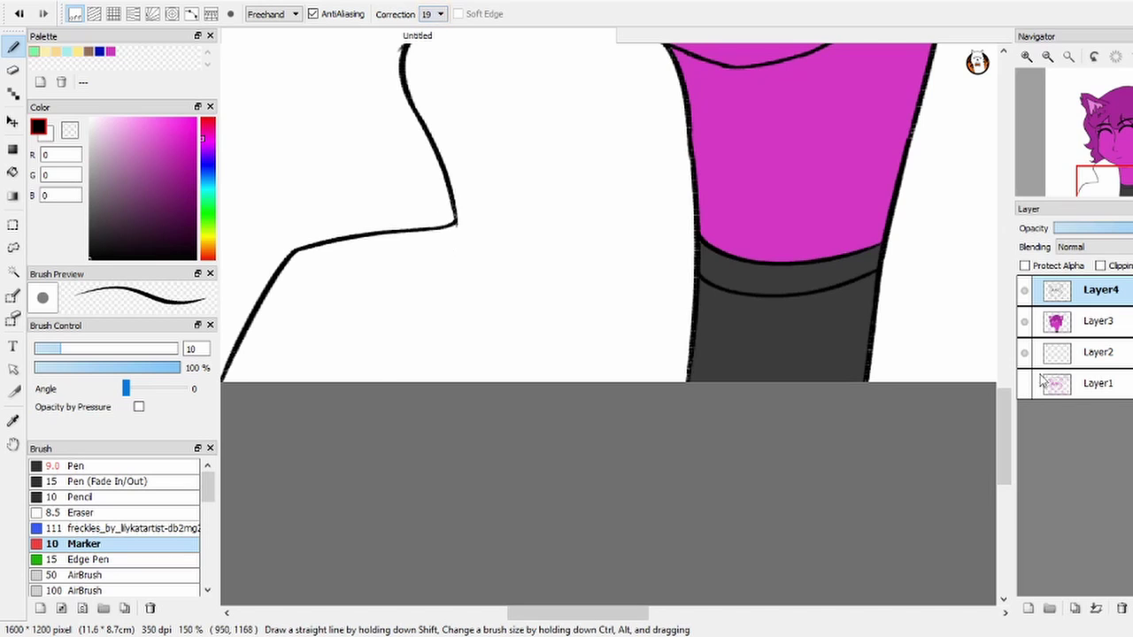
{"action": "mouse_move", "coordinate": [393, 314]}
{"action": "left_mouse_down"}
{"action": "mouse_move", "coordinate": [409, 307]}
{"action": "mouse_move", "coordinate": [375, 381]}
{"action": "left_mouse_up"}
{"action": "scroll", "coordinate": [433, 273], "scroll_direction": "right", "scroll_amount": 5}
{"action": "left_click_drag", "start_coordinate": [719, 292], "coordinate": [728, 350]}
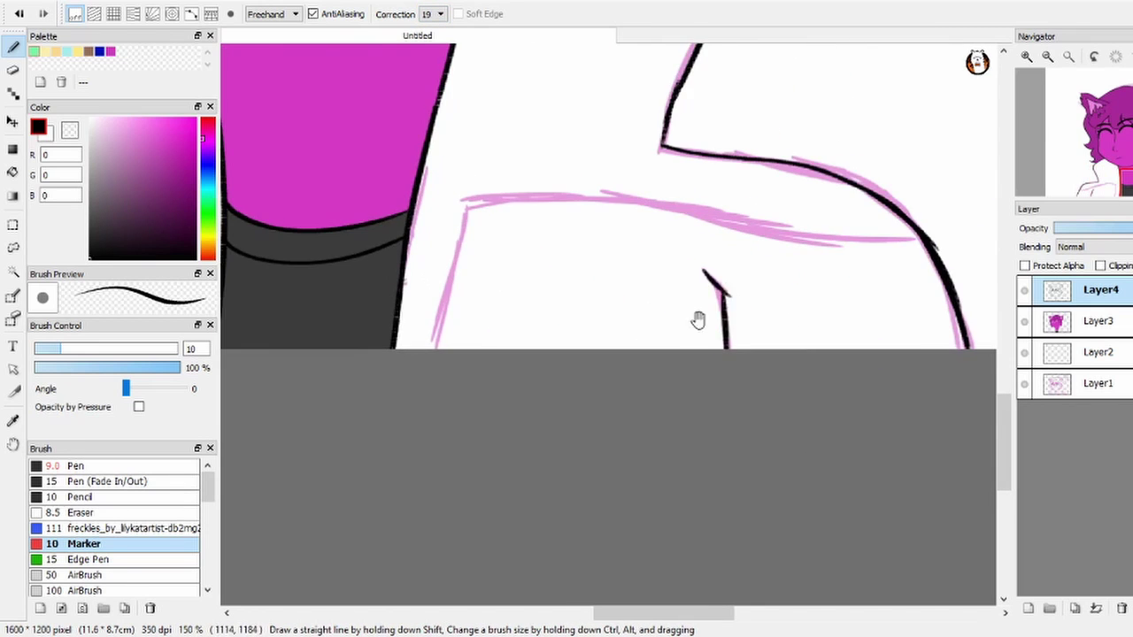
Step: Hide the sketch and fill both sides of the jacket with red (RGB 219, 6, 0) on Layer3
{"action": "scroll", "coordinate": [546, 263], "scroll_direction": "down", "scroll_amount": 2}
{"action": "scroll", "coordinate": [524, 263], "scroll_direction": "up", "scroll_amount": 2}
{"action": "left_click", "coordinate": [785, 374], "text": "alt"}
{"action": "scroll", "coordinate": [784, 375], "scroll_direction": "up", "scroll_amount": 2}
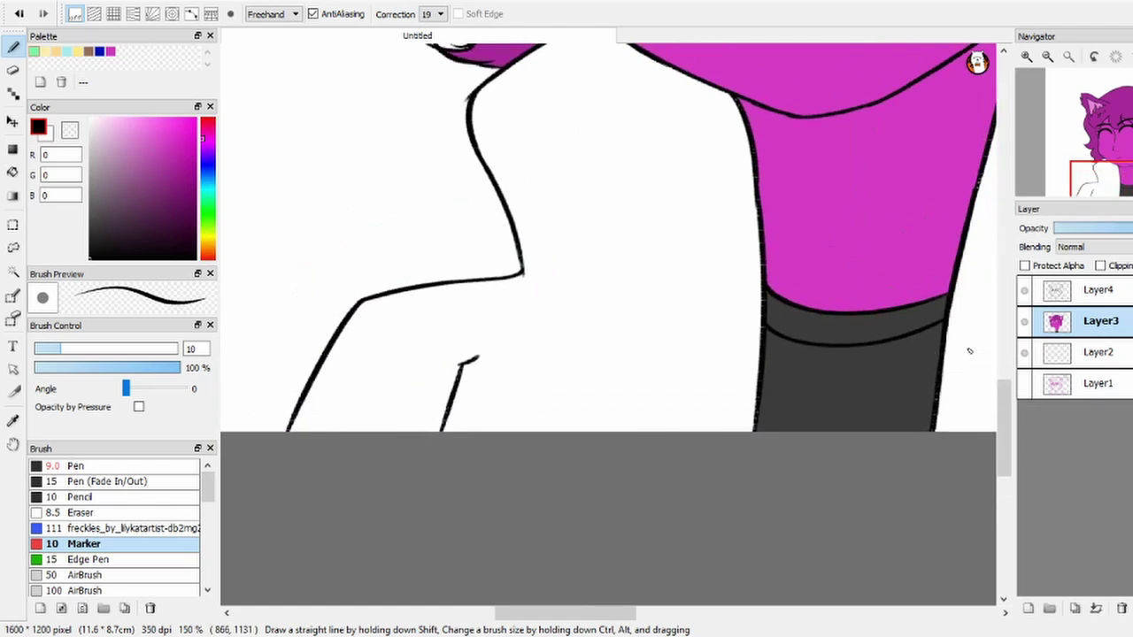
{"action": "left_click", "coordinate": [193, 135]}
{"action": "left_click", "coordinate": [13, 172]}
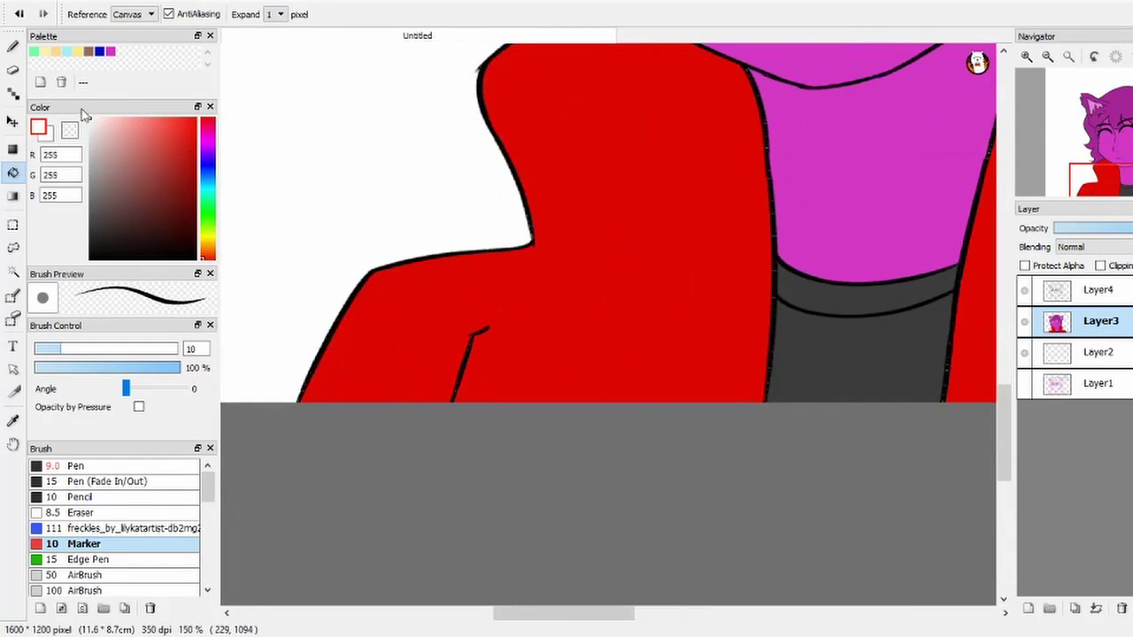
Step: Draw white dividing lines across and down both jacket fronts, and fill the collar and shoulder area above them with white
{"action": "key", "text": "b"}
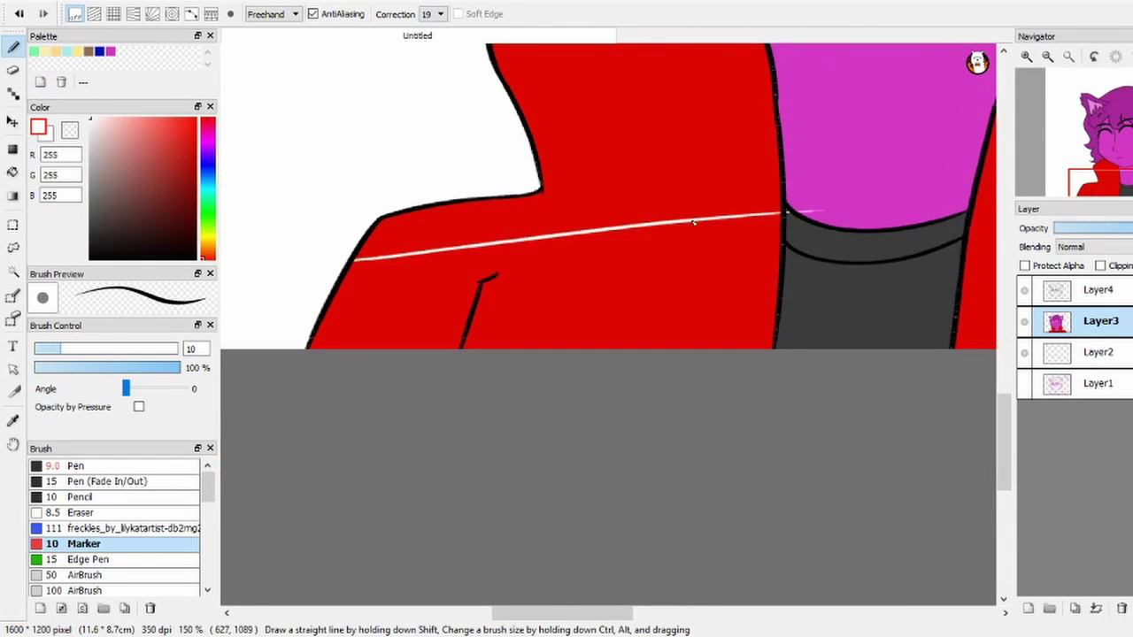
{"action": "left_click", "coordinate": [721, 220], "text": "shift"}
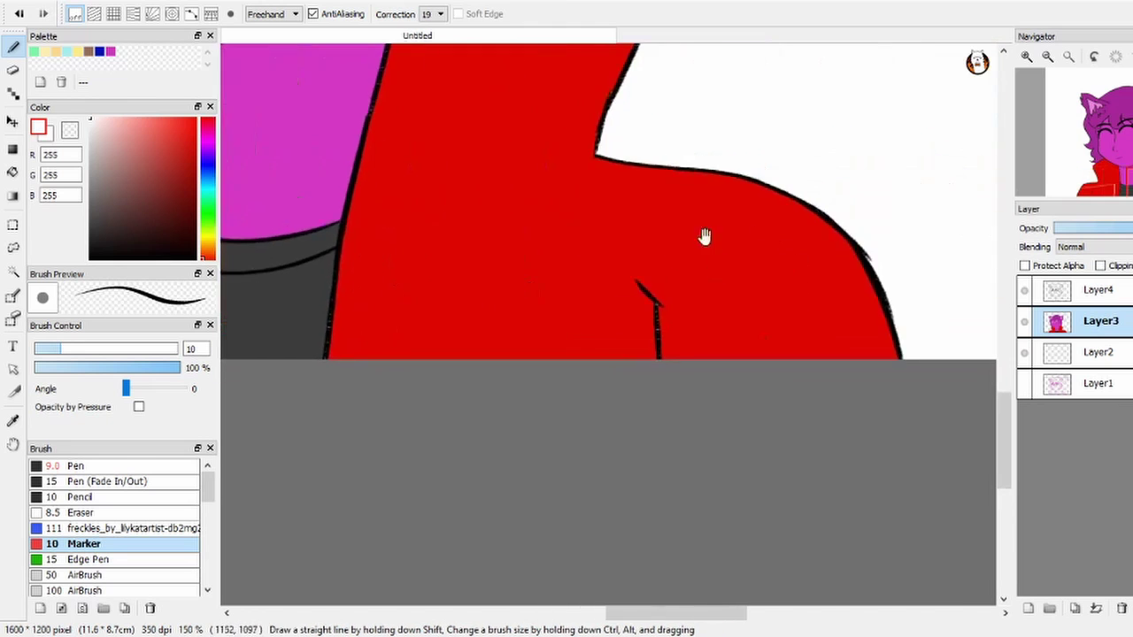
{"action": "left_click_drag", "start_coordinate": [368, 359], "coordinate": [399, 206]}
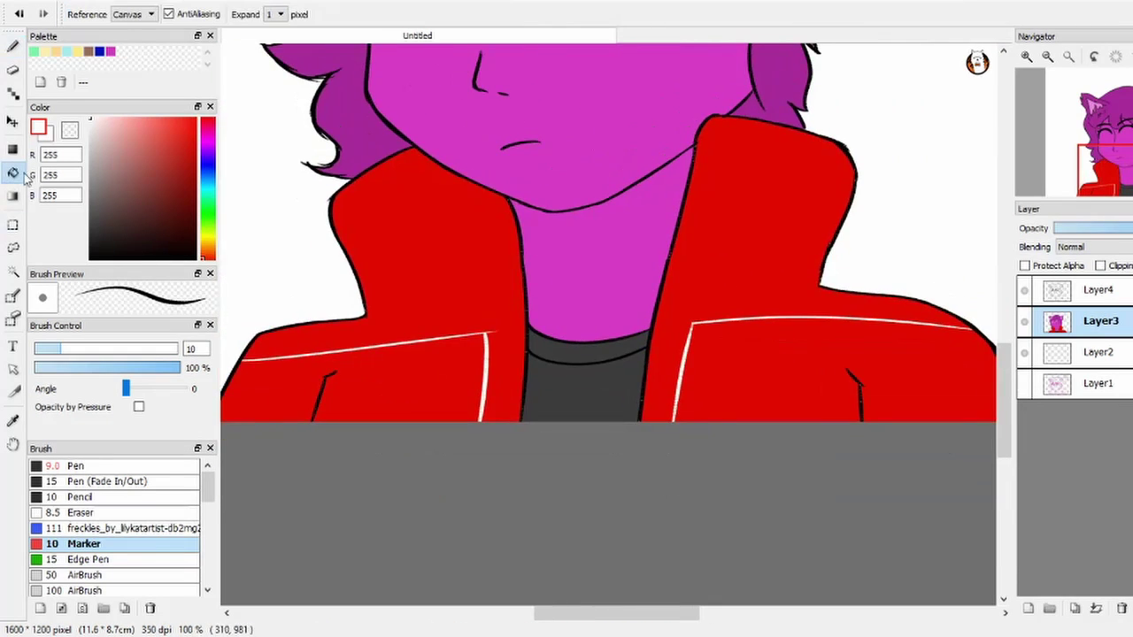
{"action": "left_click", "coordinate": [692, 318]}
{"action": "scroll", "coordinate": [692, 318], "scroll_direction": "down", "scroll_amount": 1}
{"action": "scroll", "coordinate": [652, 263], "scroll_direction": "up", "scroll_amount": 2}
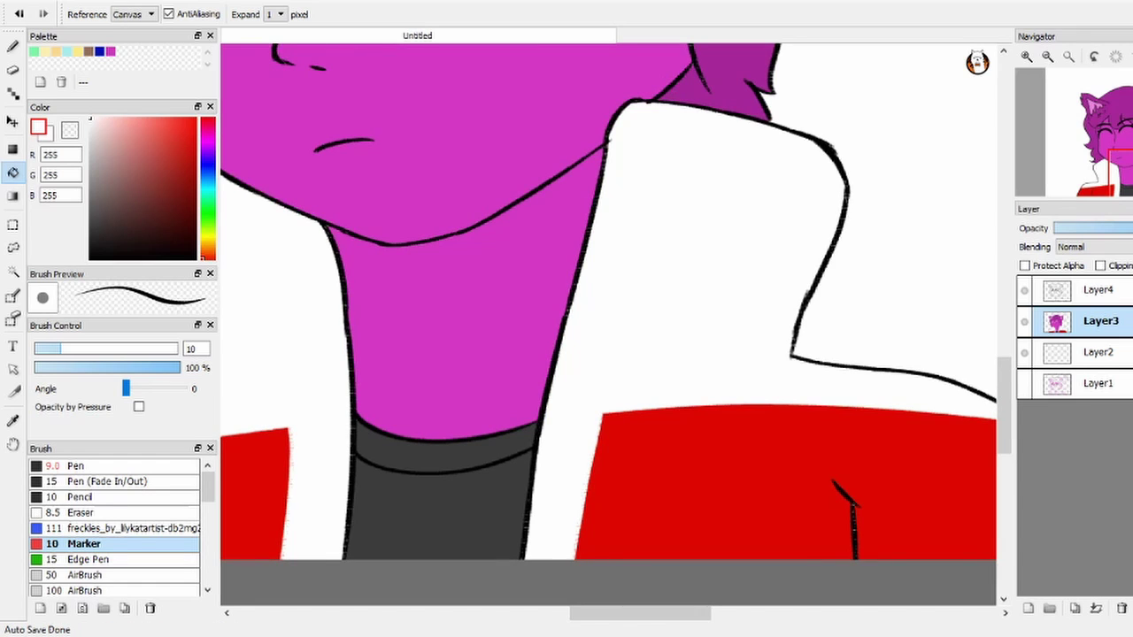
Step: Extend the red (RGB 219, 6, 0) edge to the shirt on both sides and fill the white strips beside it with red
{"action": "scroll", "coordinate": [481, 392], "scroll_direction": "down", "scroll_amount": 2}
{"action": "left_click", "coordinate": [566, 292], "text": "alt"}
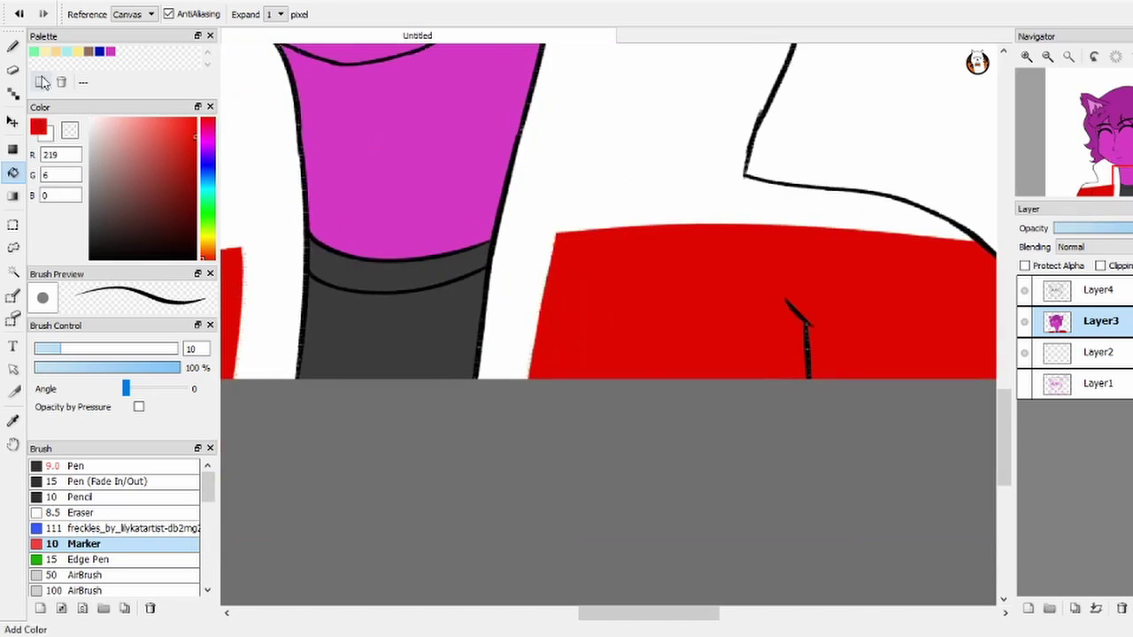
{"action": "key", "text": "b"}
{"action": "scroll", "coordinate": [511, 247], "scroll_direction": "left", "scroll_amount": 2}
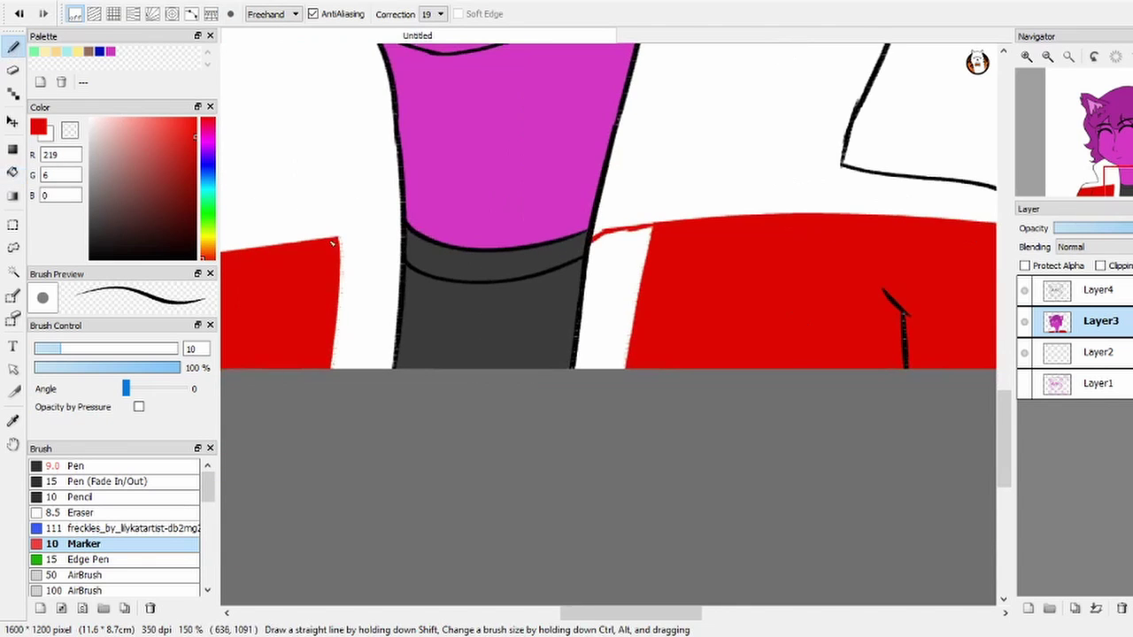
{"action": "key", "text": "g"}
{"action": "left_click", "coordinate": [389, 251]}
{"action": "scroll", "coordinate": [635, 255], "scroll_direction": "up", "scroll_amount": 1}
{"action": "left_click", "coordinate": [631, 262]}
{"action": "key", "text": "b"}
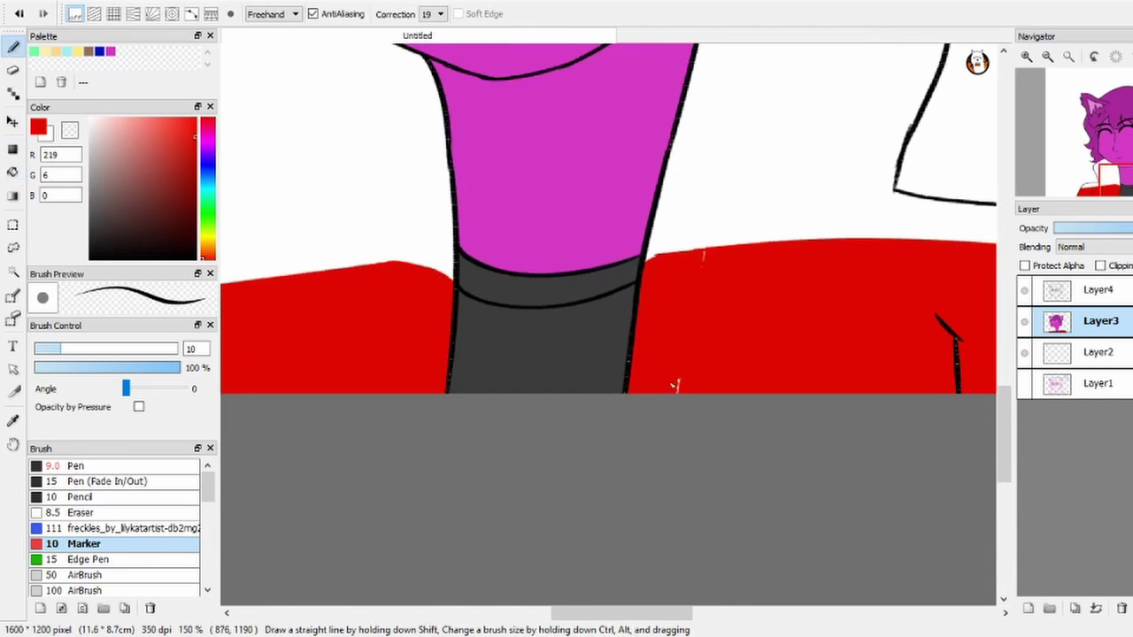
Step: Smooth and raise the upper edge of the red jacket area on both sides with red marker strokes
{"action": "scroll", "coordinate": [701, 257], "scroll_direction": "up", "scroll_amount": 2}
{"action": "scroll", "coordinate": [632, 321], "scroll_direction": "down", "scroll_amount": 2}
{"action": "scroll", "coordinate": [531, 306], "scroll_direction": "left", "scroll_amount": 2}
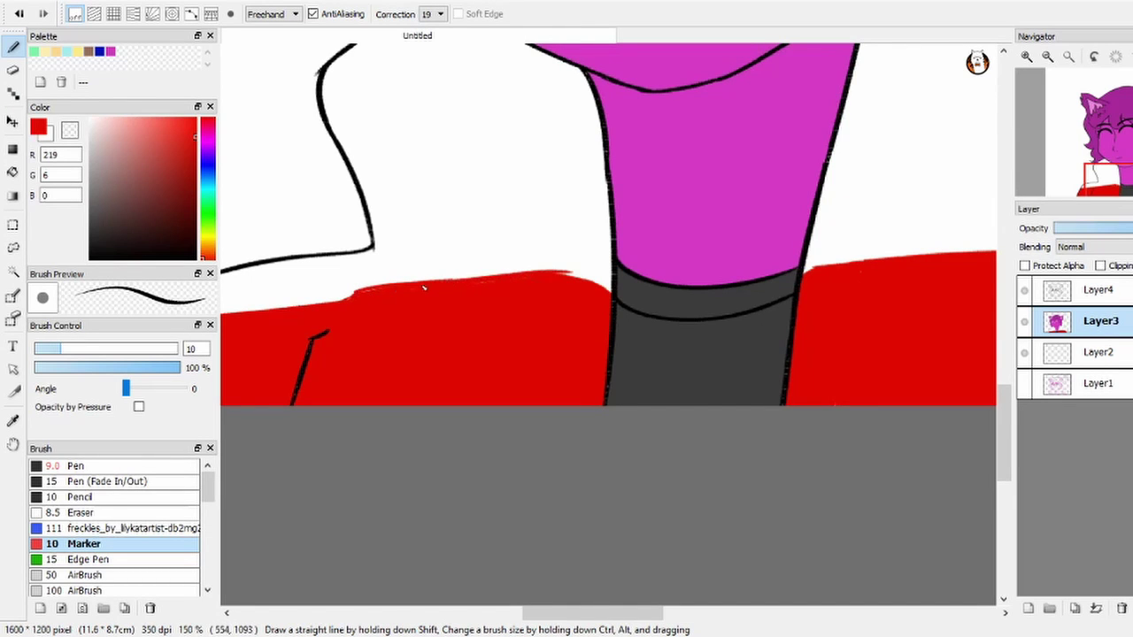
{"action": "scroll", "coordinate": [602, 292], "scroll_direction": "right", "scroll_amount": 2}
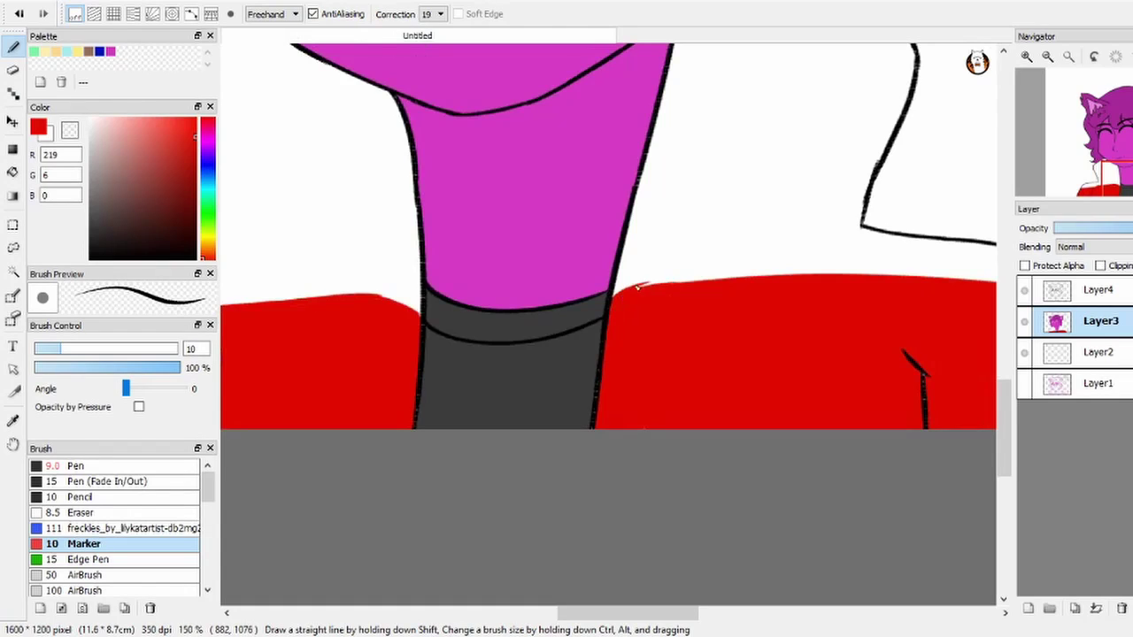
{"action": "scroll", "coordinate": [676, 295], "scroll_direction": "right", "scroll_amount": 2}
{"action": "scroll", "coordinate": [610, 307], "scroll_direction": "up", "scroll_amount": 1}
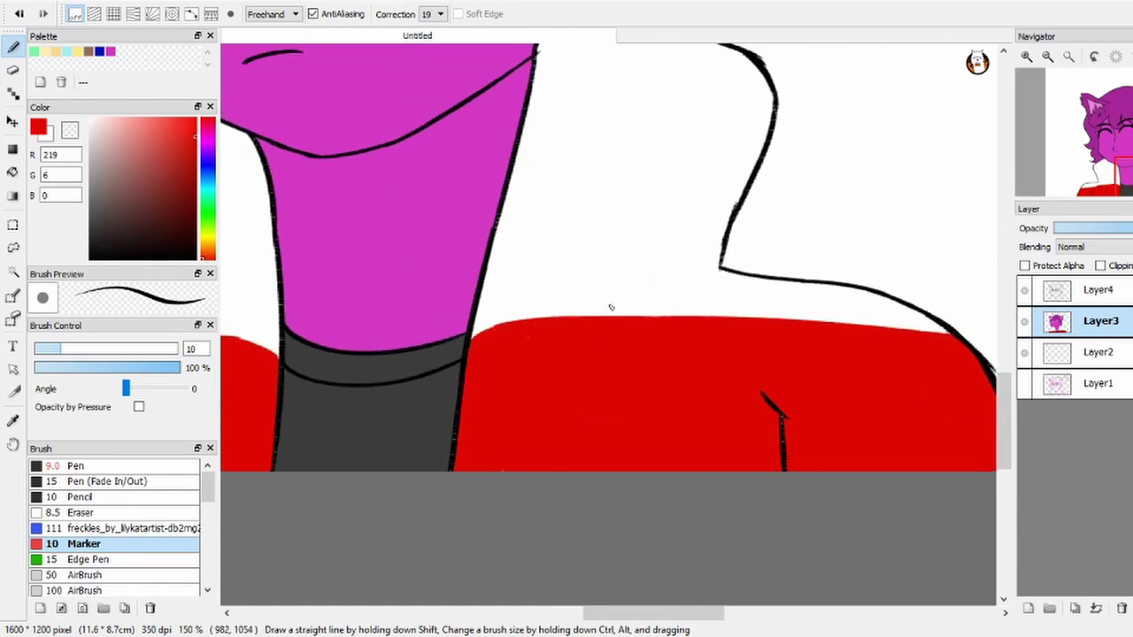
{"action": "left_click_drag", "start_coordinate": [537, 323], "coordinate": [719, 315]}
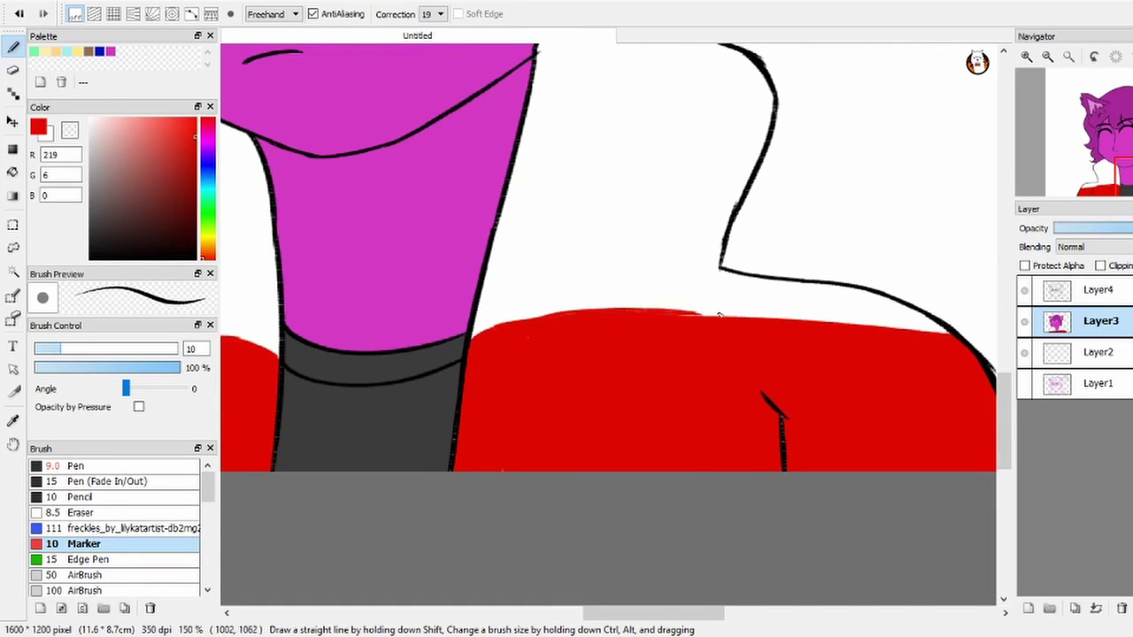
{"action": "left_click_drag", "start_coordinate": [582, 328], "coordinate": [769, 321]}
{"action": "scroll", "coordinate": [708, 315], "scroll_direction": "down", "scroll_amount": 1}
{"action": "scroll", "coordinate": [708, 315], "scroll_direction": "up", "scroll_amount": 2}
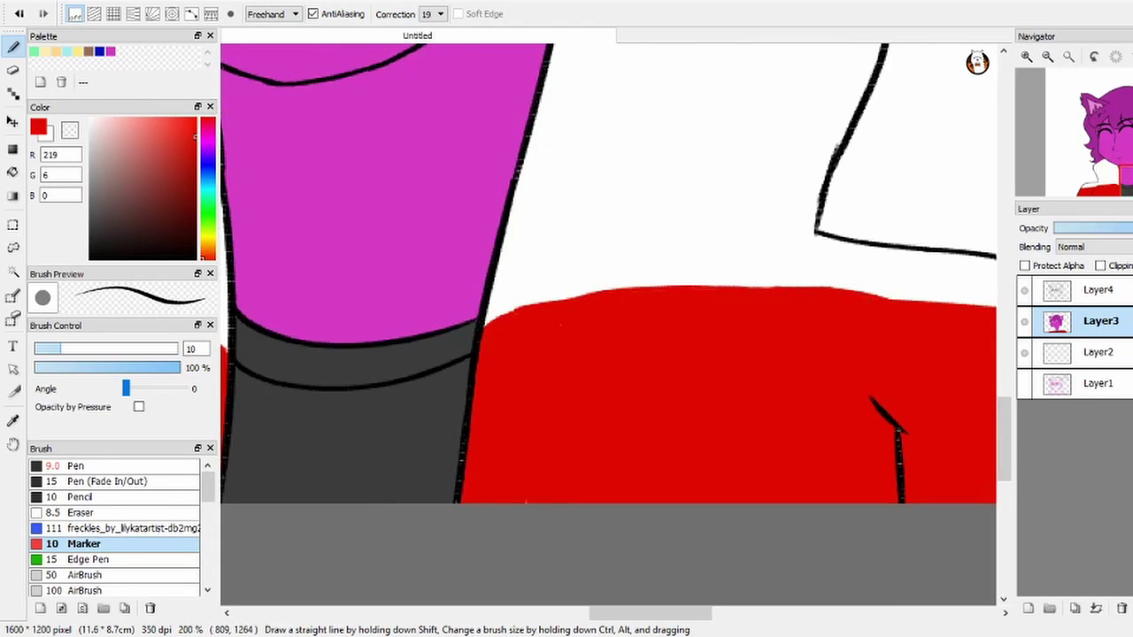
Step: Sample the line colour (RGB 11, 11, 11) and extend the collar lines down to the red area on Layer4
{"action": "left_click_drag", "start_coordinate": [858, 189], "coordinate": [681, 273]}
{"action": "left_click", "coordinate": [681, 274], "text": "alt"}
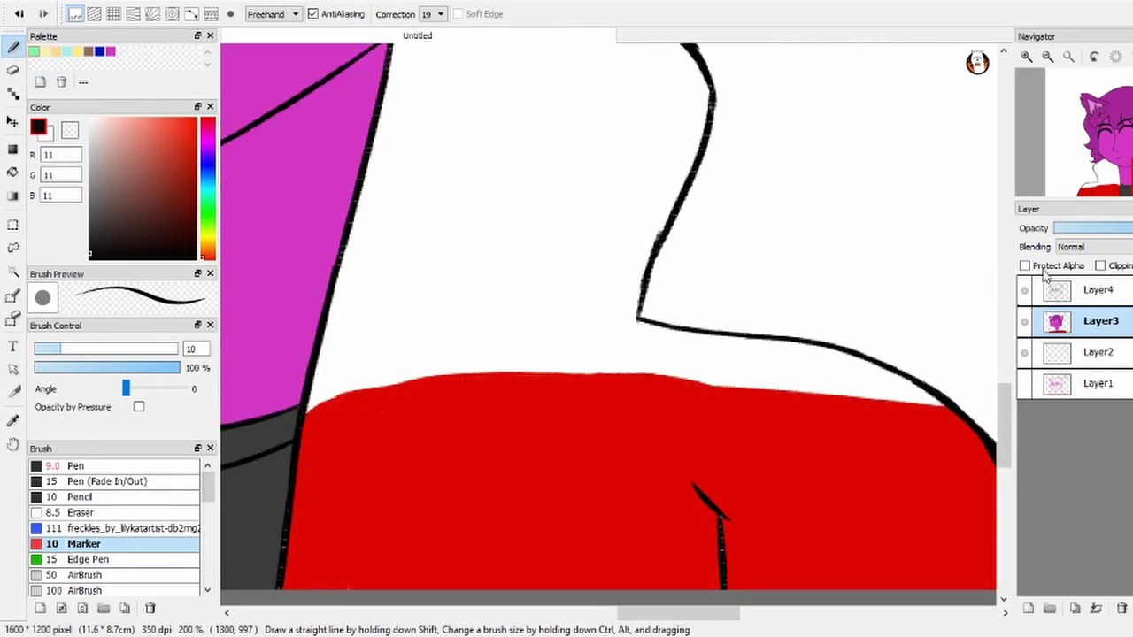
{"action": "left_click", "coordinate": [1097, 290]}
{"action": "key", "text": "h"}
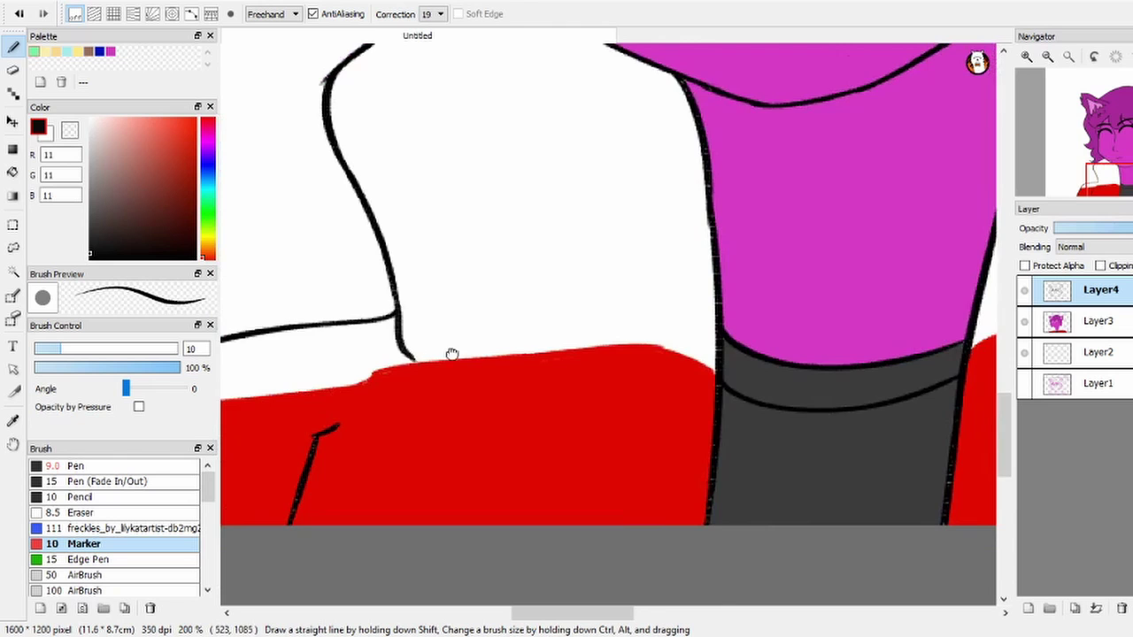
{"action": "scroll", "coordinate": [452, 354], "scroll_direction": "down", "scroll_amount": 2}
{"action": "scroll", "coordinate": [424, 305], "scroll_direction": "up", "scroll_amount": 2}
Step: Outline the lower edges of both eyes in yellow (RGB 251, 245, 0) on Layer3
{"action": "left_click", "coordinate": [44, 51]}
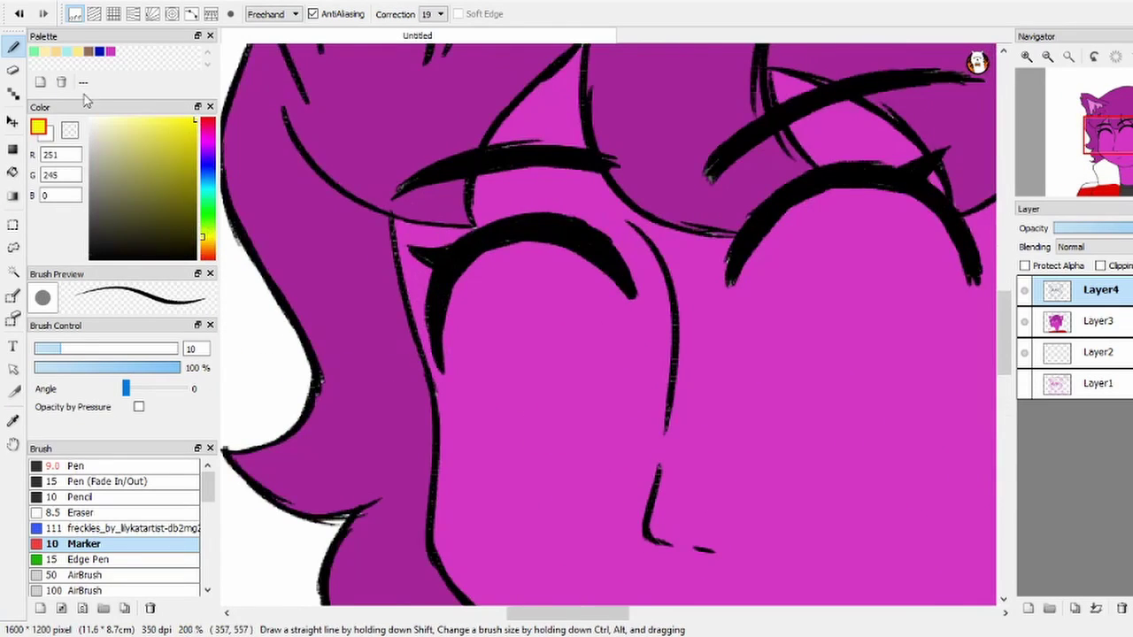
{"action": "scroll", "coordinate": [368, 273], "scroll_direction": "down", "scroll_amount": 2}
{"action": "left_click", "coordinate": [1074, 328]}
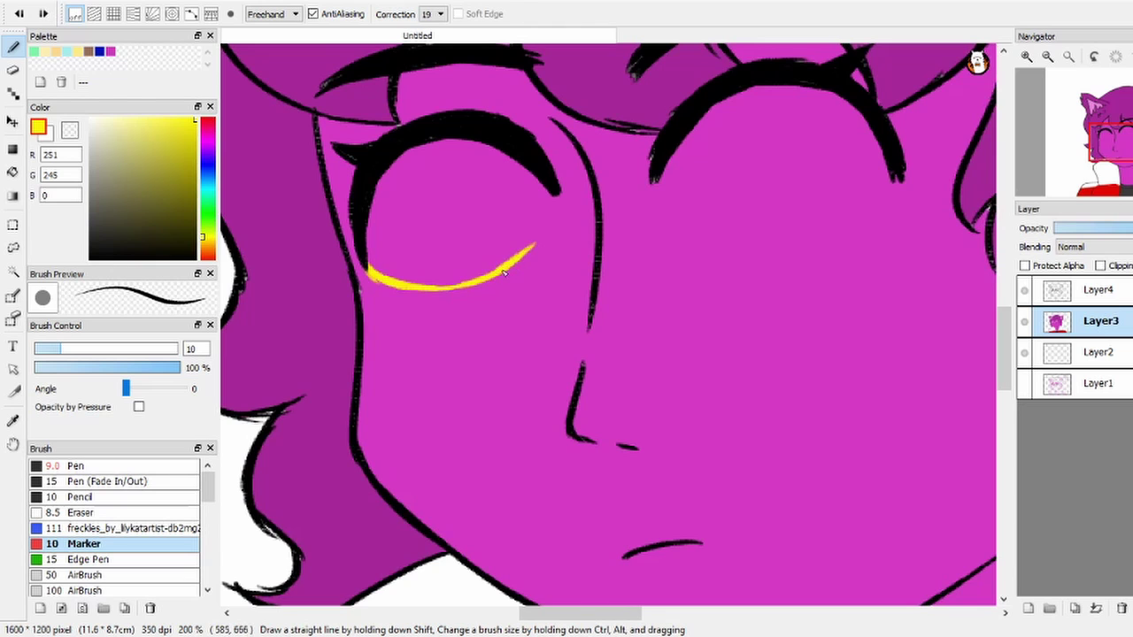
{"action": "scroll", "coordinate": [474, 285], "scroll_direction": "right", "scroll_amount": 2}
{"action": "left_click_drag", "start_coordinate": [581, 204], "coordinate": [572, 174]}
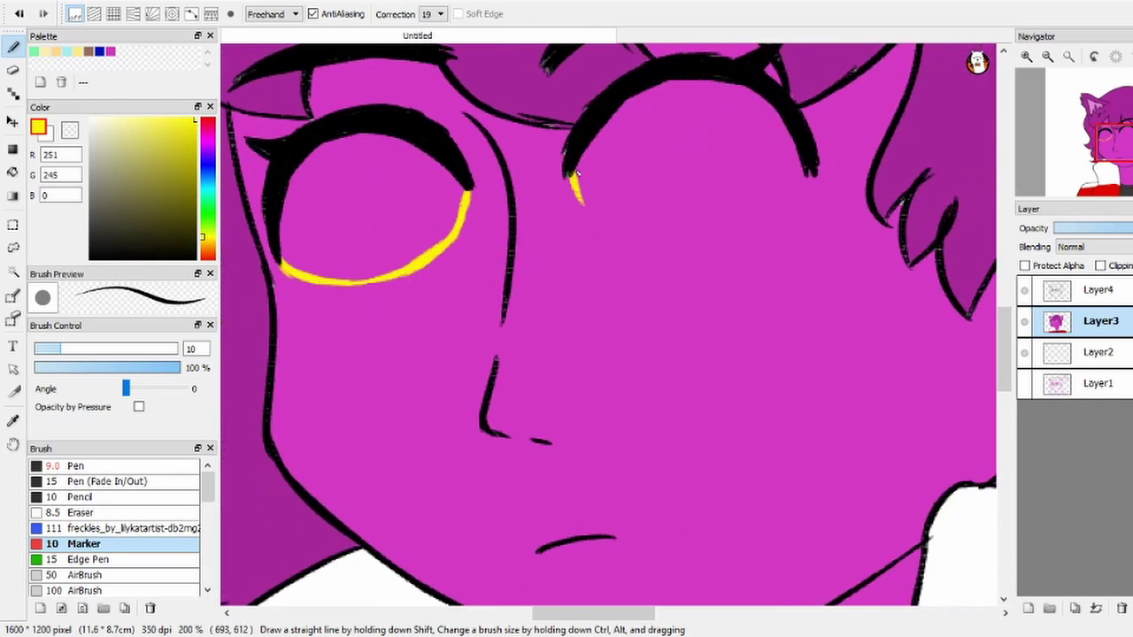
{"action": "left_click_drag", "start_coordinate": [770, 226], "coordinate": [813, 172]}
{"action": "scroll", "coordinate": [494, 251], "scroll_direction": "left", "scroll_amount": 2}
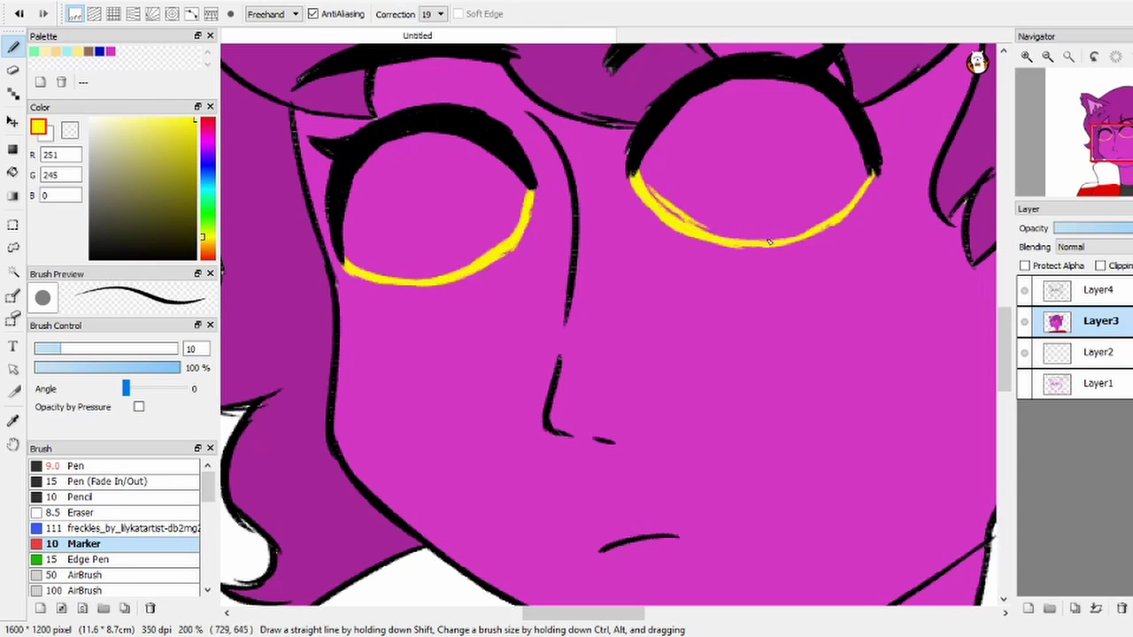
Step: Fill both eyes with the same yellow and paint over the gaps left along the lower outlines
{"action": "key", "text": "g"}
{"action": "left_click", "coordinate": [434, 208]}
{"action": "left_click", "coordinate": [752, 163]}
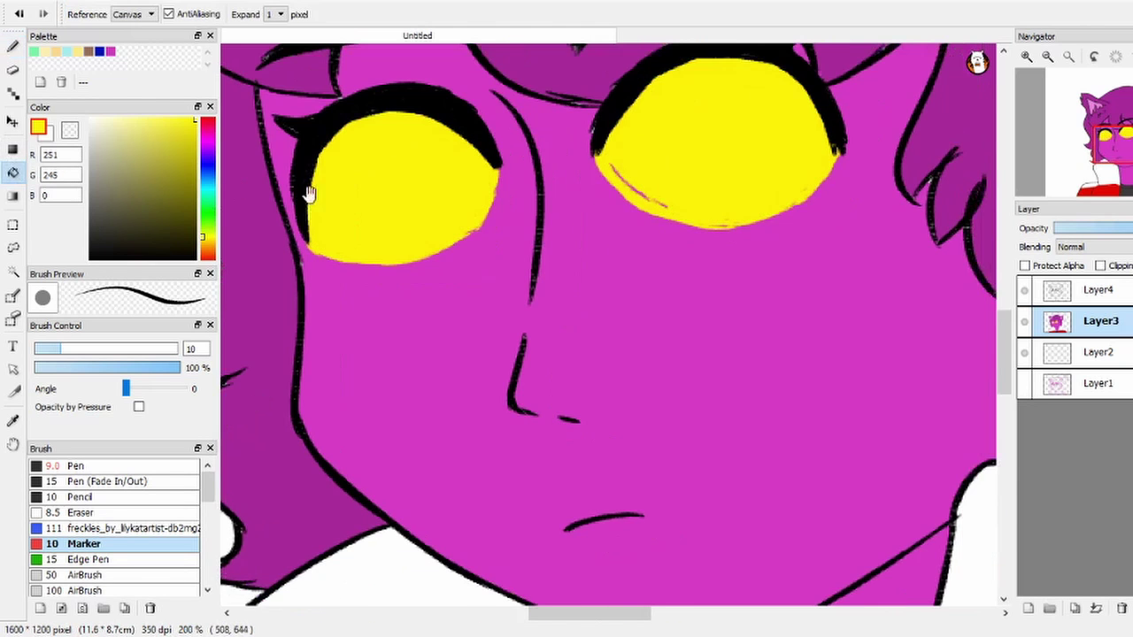
{"action": "key", "text": "b"}
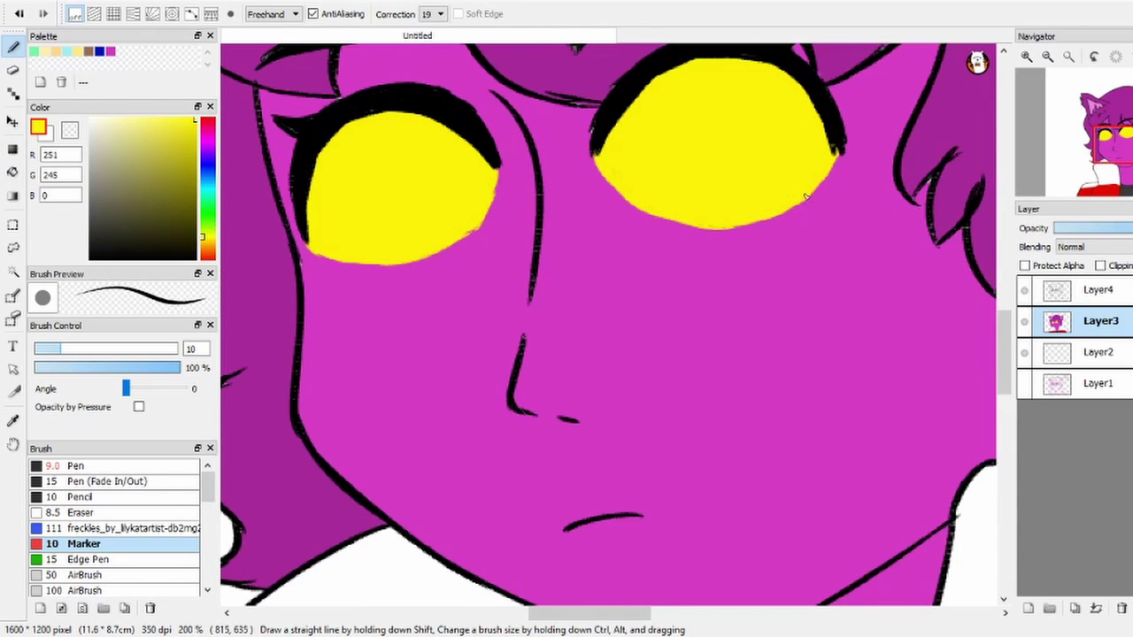
{"action": "left_click_drag", "start_coordinate": [524, 148], "coordinate": [617, 228]}
Step: Clean up the lower edges of both eyes with the face colour (RGB 210, 53, 195)
{"action": "left_click", "coordinate": [589, 384], "text": "alt"}
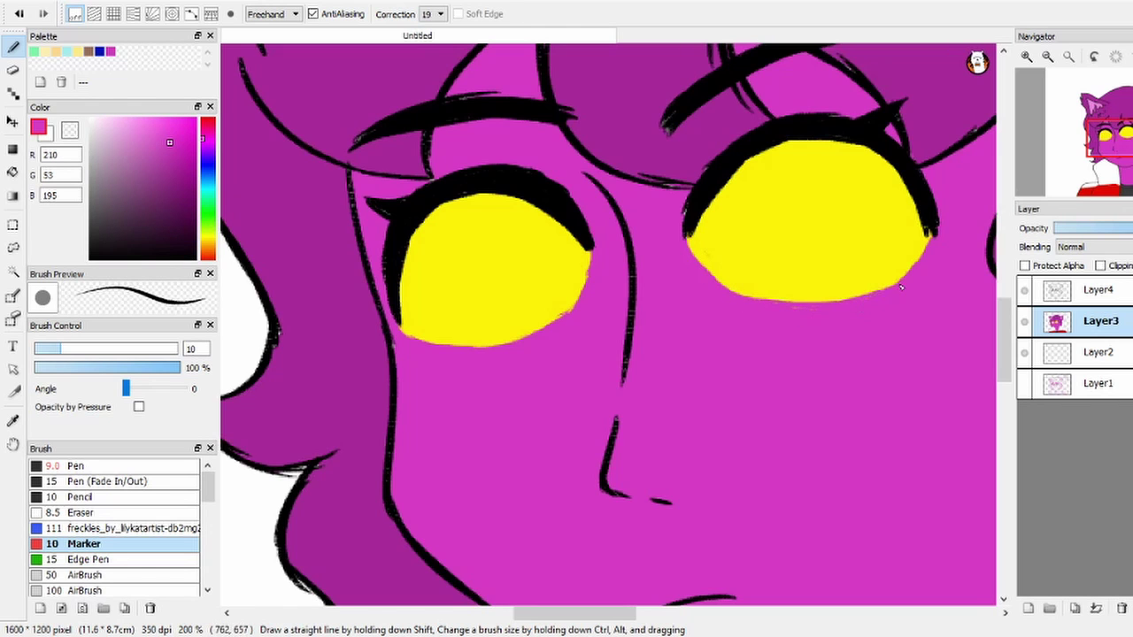
{"action": "scroll", "coordinate": [621, 239], "scroll_direction": "up", "scroll_amount": 2}
{"action": "left_click_drag", "start_coordinate": [405, 236], "coordinate": [496, 292]}
Step: Draw wavy shade boundaries across both eyes in dark yellow (RGB 229, 193, 0)
{"action": "left_click", "coordinate": [420, 197], "text": "alt"}
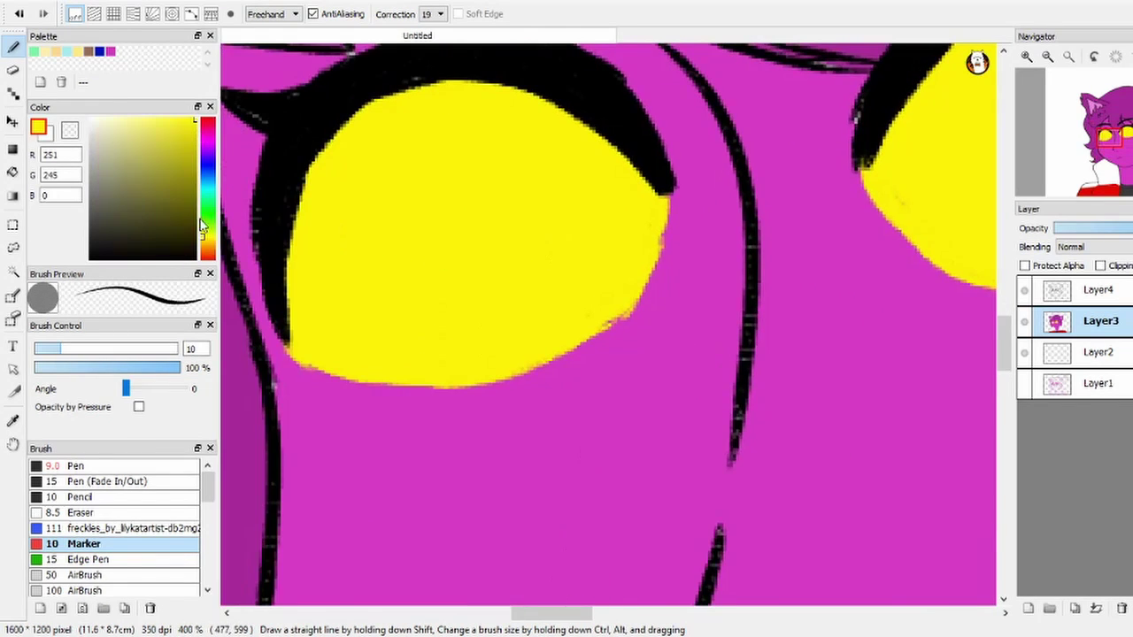
{"action": "left_click_drag", "start_coordinate": [336, 159], "coordinate": [420, 197]}
{"action": "left_click_drag", "start_coordinate": [365, 235], "coordinate": [517, 195]}
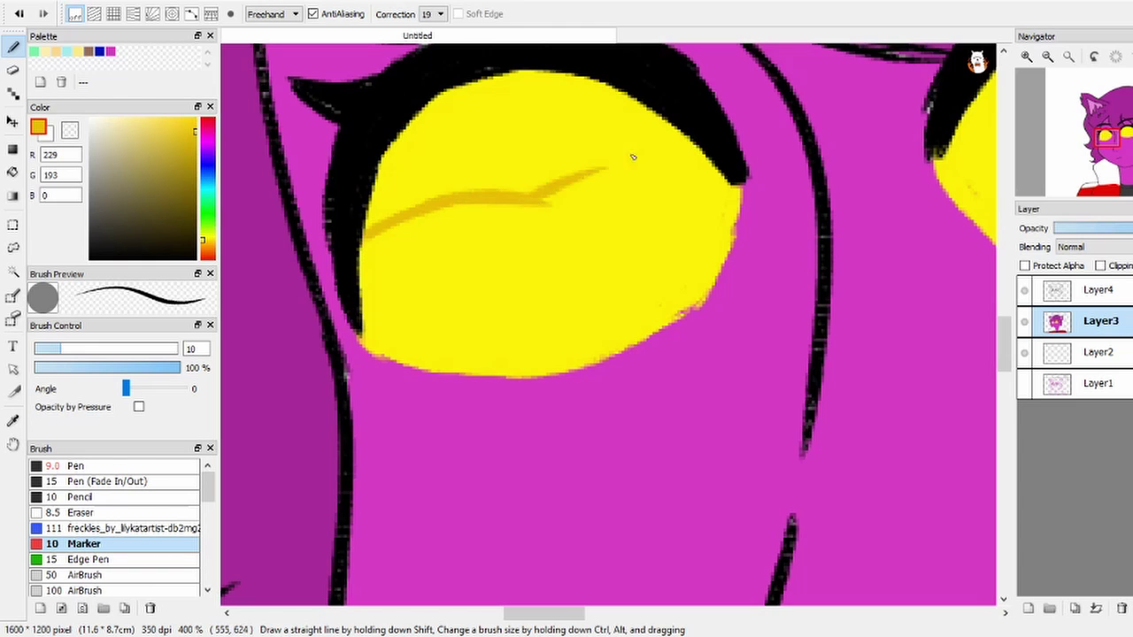
{"action": "left_click_drag", "start_coordinate": [632, 157], "coordinate": [673, 142]}
{"action": "left_click_drag", "start_coordinate": [797, 177], "coordinate": [177, 212]}
{"action": "mouse_move", "coordinate": [478, 222]}
{"action": "left_mouse_down"}
{"action": "mouse_move", "coordinate": [709, 253]}
{"action": "mouse_move", "coordinate": [761, 283]}
{"action": "left_mouse_up"}
{"action": "left_click_drag", "start_coordinate": [558, 292], "coordinate": [695, 235]}
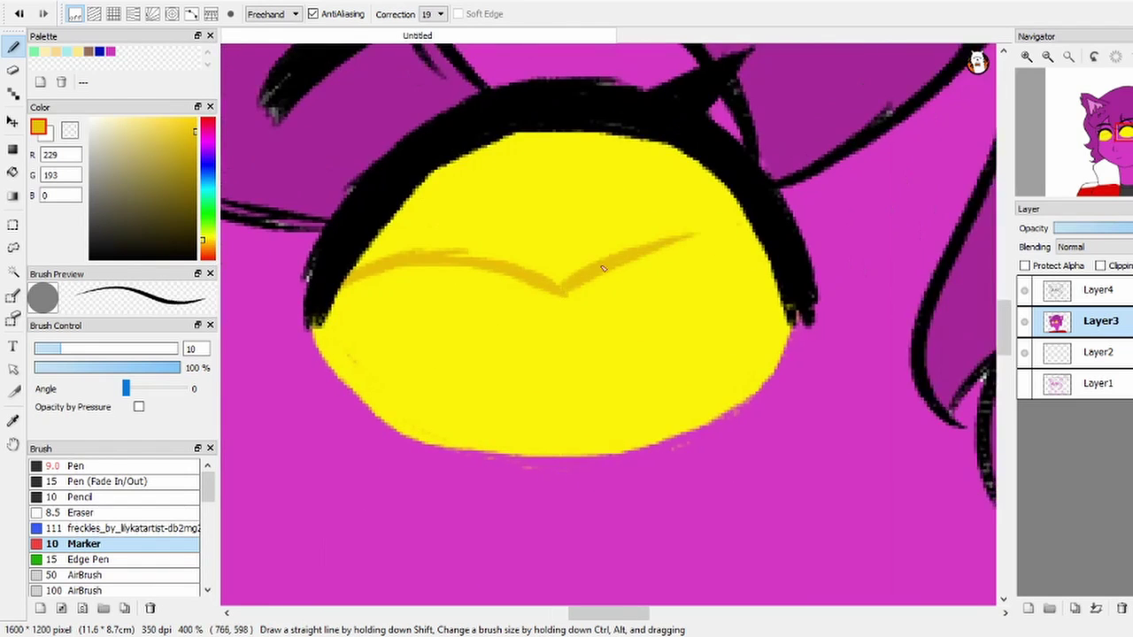
Step: Fill the upper part of both eyes with the dark yellow and tidy the shade boundaries
{"action": "scroll", "coordinate": [602, 269], "scroll_direction": "left", "scroll_amount": 1}
{"action": "key", "text": "g"}
{"action": "left_click", "coordinate": [637, 194]}
{"action": "scroll", "coordinate": [399, 266], "scroll_direction": "left", "scroll_amount": 5}
{"action": "left_click", "coordinate": [399, 266]}
{"action": "scroll", "coordinate": [253, 151], "scroll_direction": "right", "scroll_amount": 5}
{"action": "key", "text": "b"}
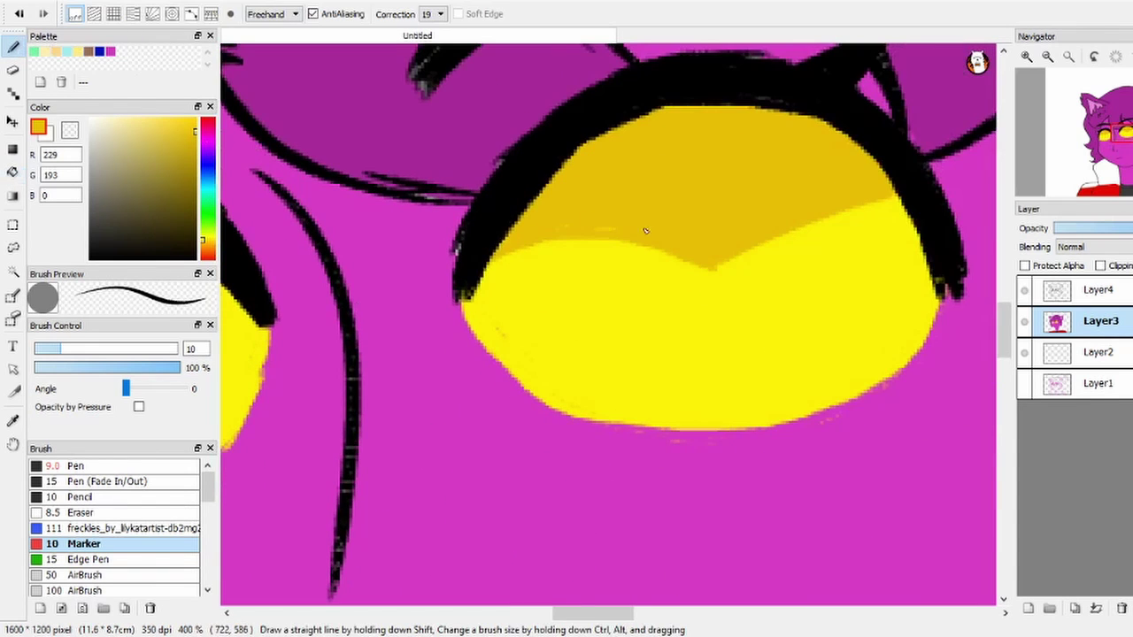
{"action": "scroll", "coordinate": [607, 233], "scroll_direction": "down", "scroll_amount": 4}
{"action": "scroll", "coordinate": [607, 266], "scroll_direction": "up", "scroll_amount": 6}
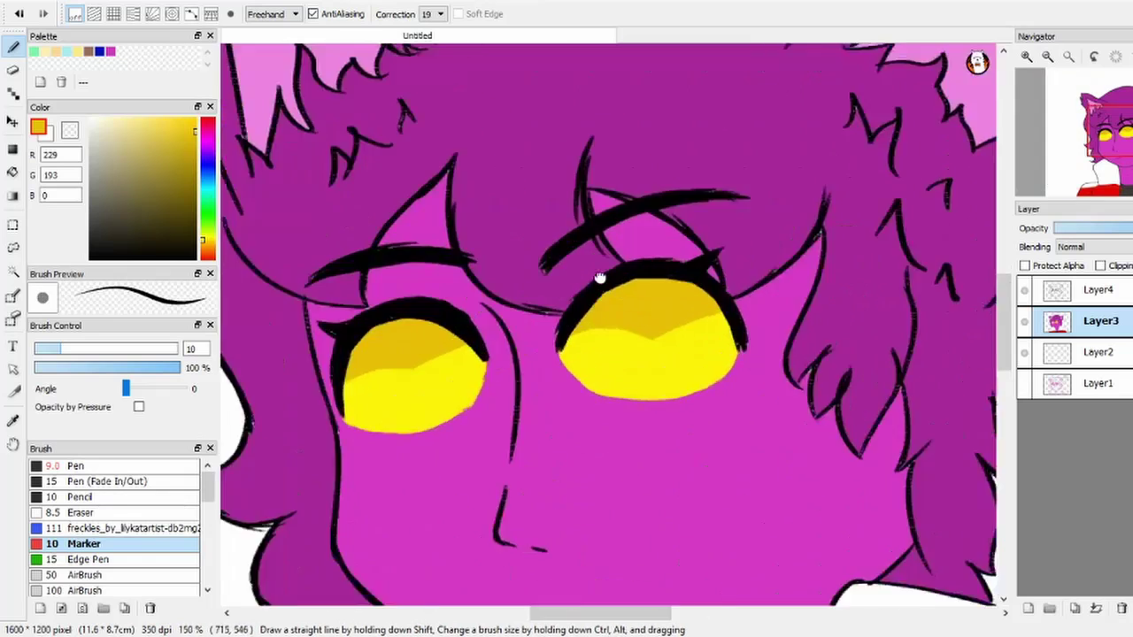
Step: Draw thin curved hair strands through the fringe in darker purple (RGB 138, 21, 126) on Layer3
{"action": "left_click", "coordinate": [179, 181]}
{"action": "left_click", "coordinate": [179, 182]}
{"action": "scroll", "coordinate": [619, 310], "scroll_direction": "down", "scroll_amount": 1}
{"action": "left_click_drag", "start_coordinate": [576, 257], "coordinate": [540, 469]}
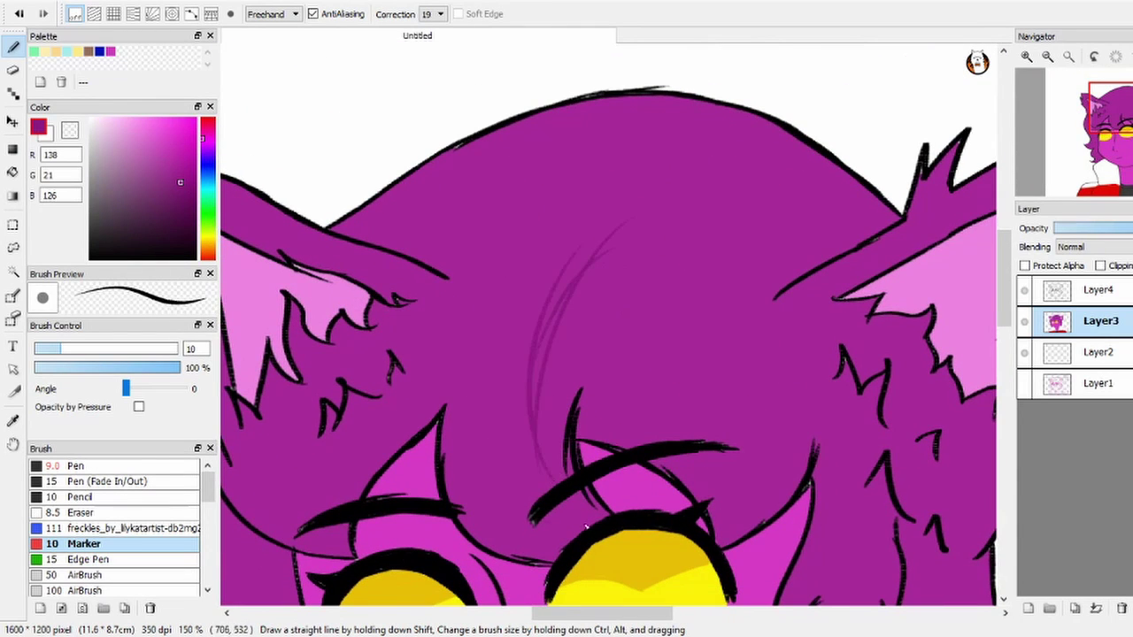
{"action": "left_click_drag", "start_coordinate": [611, 182], "coordinate": [483, 509]}
{"action": "left_click_drag", "start_coordinate": [620, 138], "coordinate": [549, 485]}
{"action": "scroll", "coordinate": [549, 485], "scroll_direction": "down", "scroll_amount": 4}
{"action": "scroll", "coordinate": [619, 354], "scroll_direction": "left", "scroll_amount": 5}
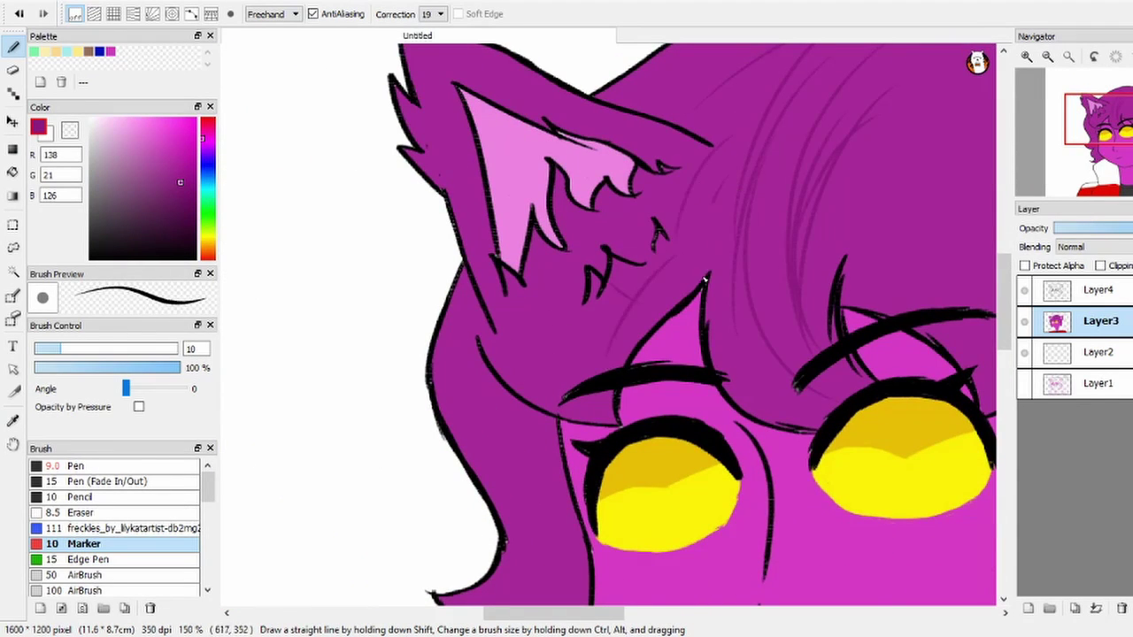
Step: Add thin darker purple strands down the hair locks beside the left cheek to their tips
{"action": "scroll", "coordinate": [477, 320], "scroll_direction": "down", "scroll_amount": 6}
{"action": "scroll", "coordinate": [492, 398], "scroll_direction": "right", "scroll_amount": 1}
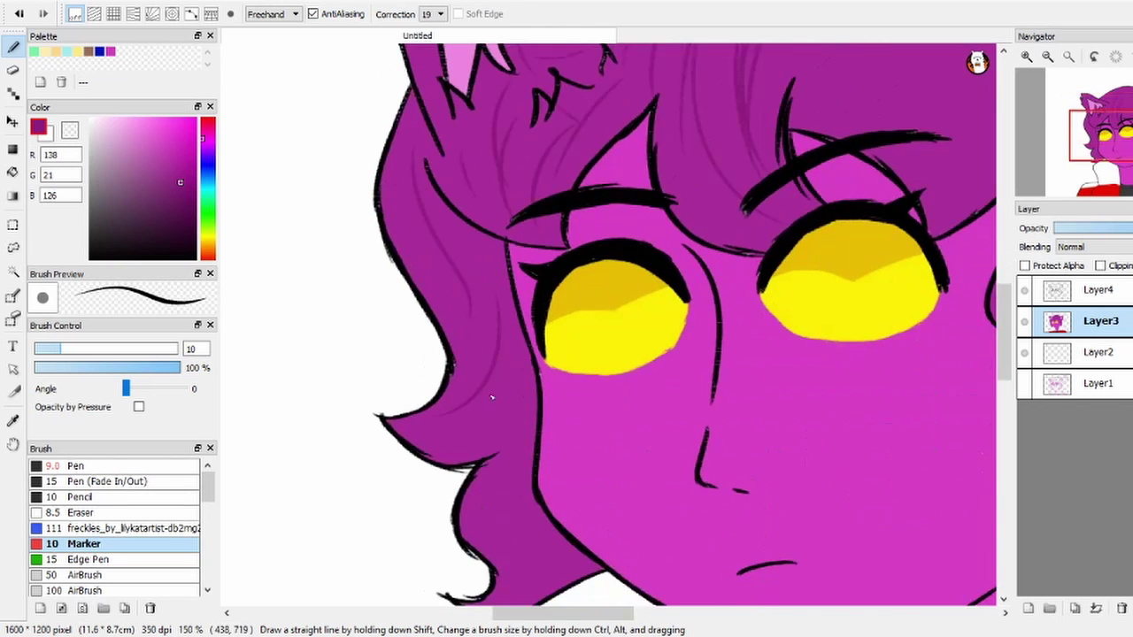
{"action": "scroll", "coordinate": [446, 450], "scroll_direction": "down", "scroll_amount": 4}
{"action": "scroll", "coordinate": [460, 337], "scroll_direction": "right", "scroll_amount": 1}
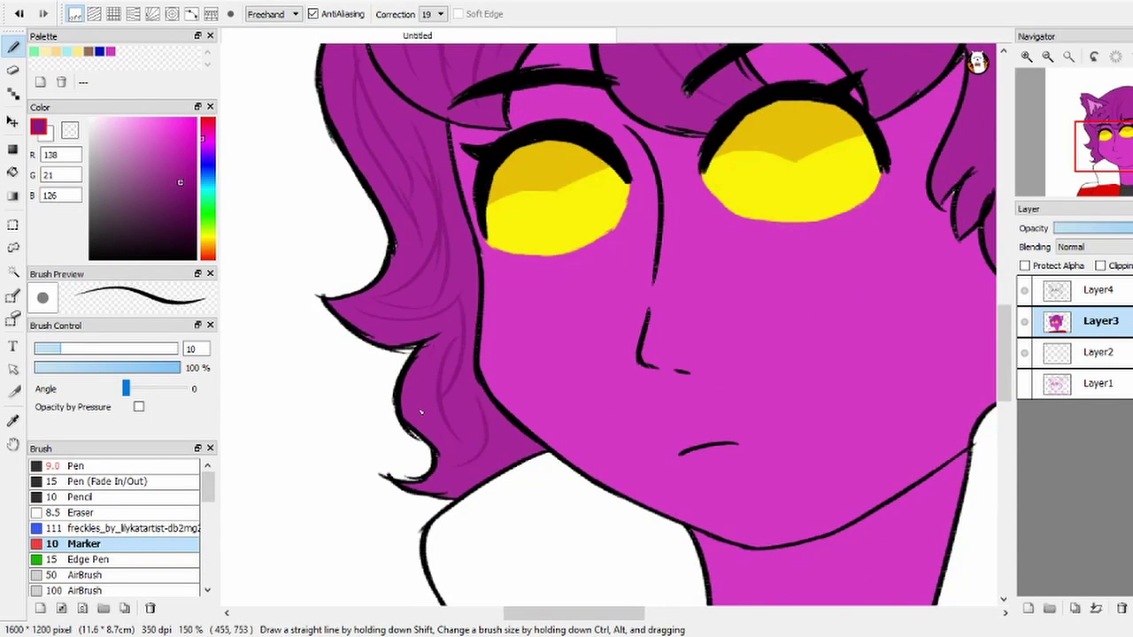
Step: Draw thin curved darker purple (RGB 138, 21, 126) strands across the crown and the fringe beside the right ear
{"action": "scroll", "coordinate": [420, 412], "scroll_direction": "up", "scroll_amount": 12}
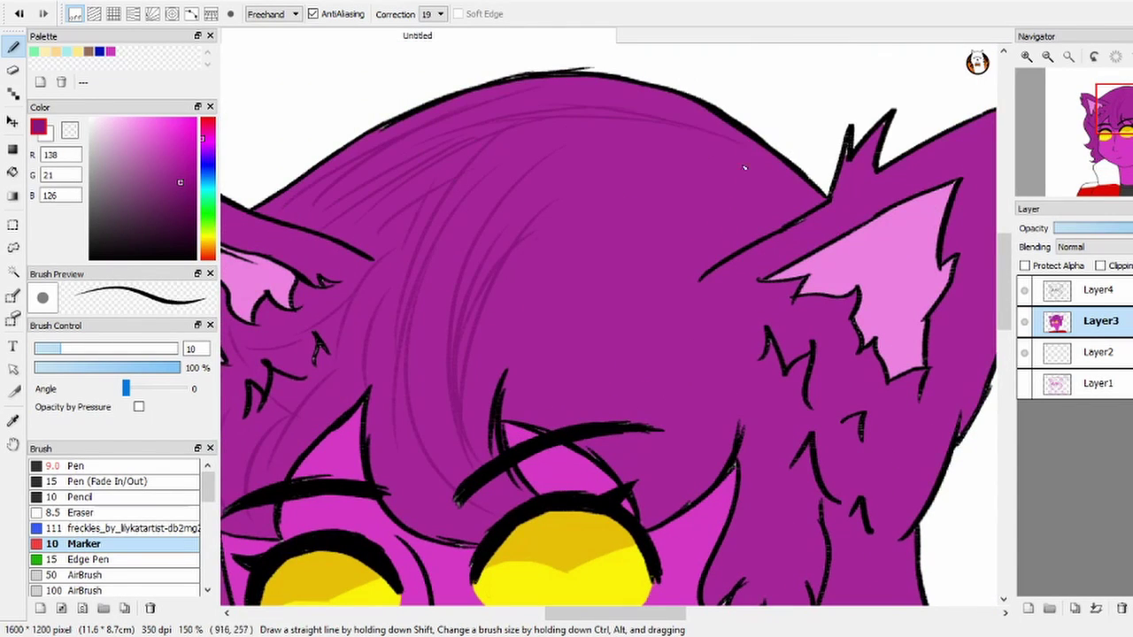
{"action": "left_click_drag", "start_coordinate": [372, 396], "coordinate": [522, 348]}
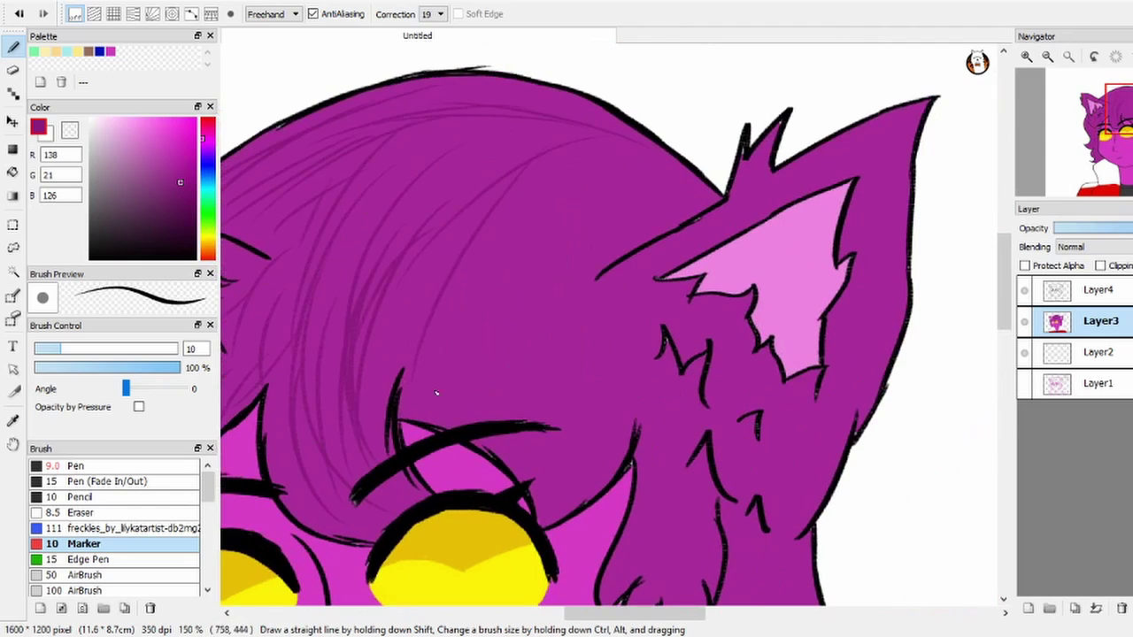
{"action": "left_click_drag", "start_coordinate": [576, 161], "coordinate": [466, 345]}
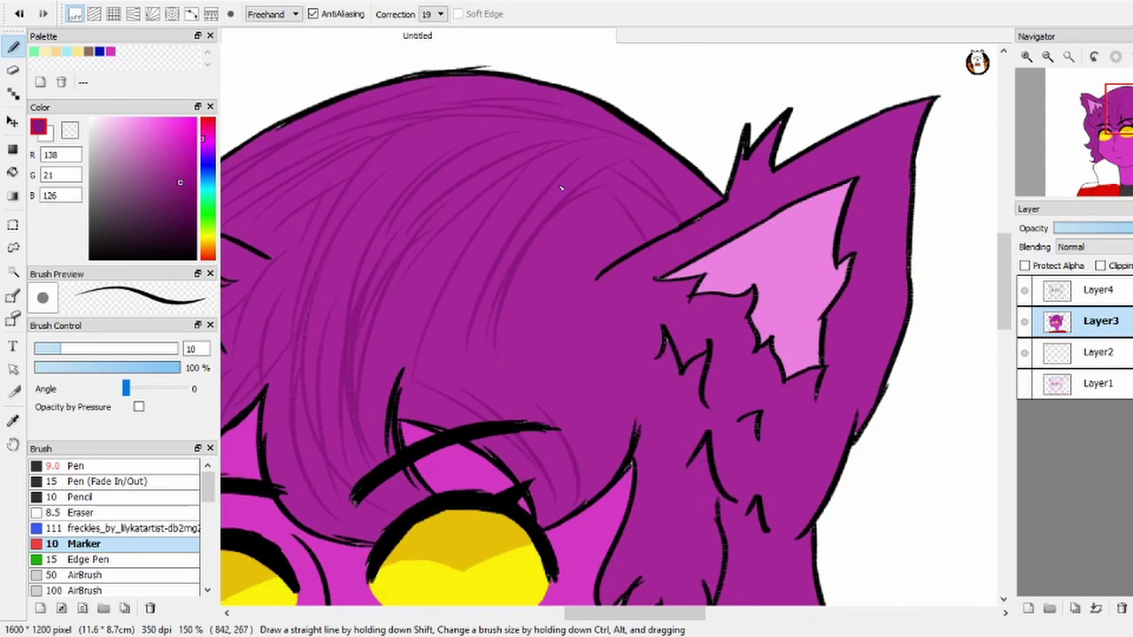
{"action": "mouse_move", "coordinate": [561, 185]}
{"action": "left_mouse_down"}
{"action": "mouse_move", "coordinate": [497, 360]}
{"action": "mouse_move", "coordinate": [538, 430]}
{"action": "left_mouse_up"}
{"action": "left_click_drag", "start_coordinate": [601, 221], "coordinate": [572, 336]}
{"action": "left_click_drag", "start_coordinate": [591, 221], "coordinate": [555, 310]}
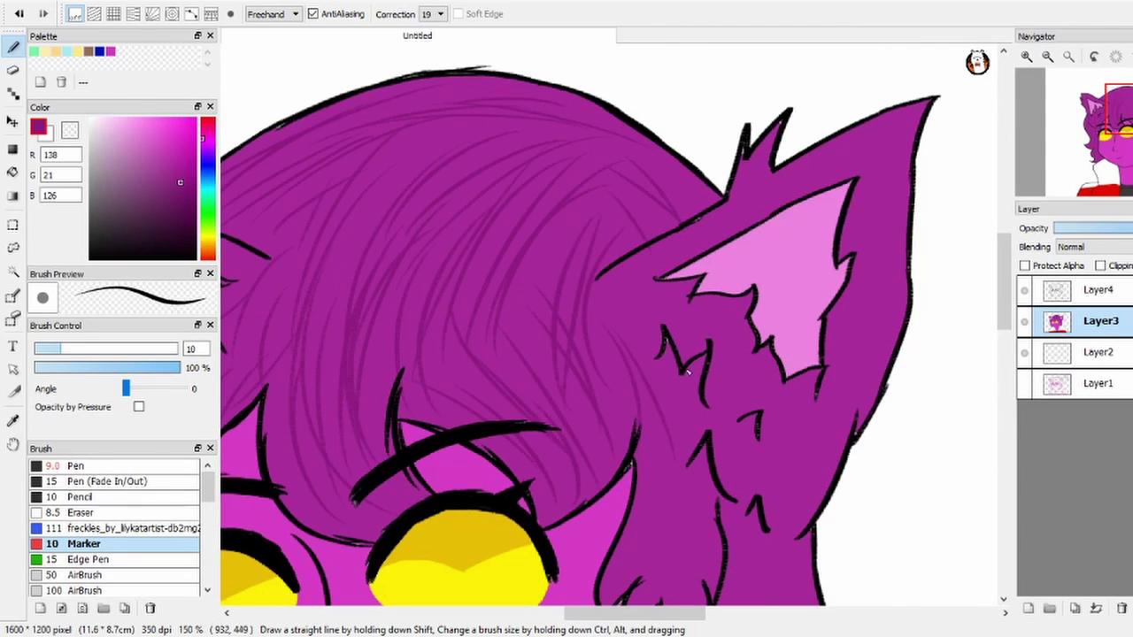
Step: Add darker purple strands down the hair locks beside the right cheek to their tips
{"action": "scroll", "coordinate": [708, 265], "scroll_direction": "down", "scroll_amount": 3}
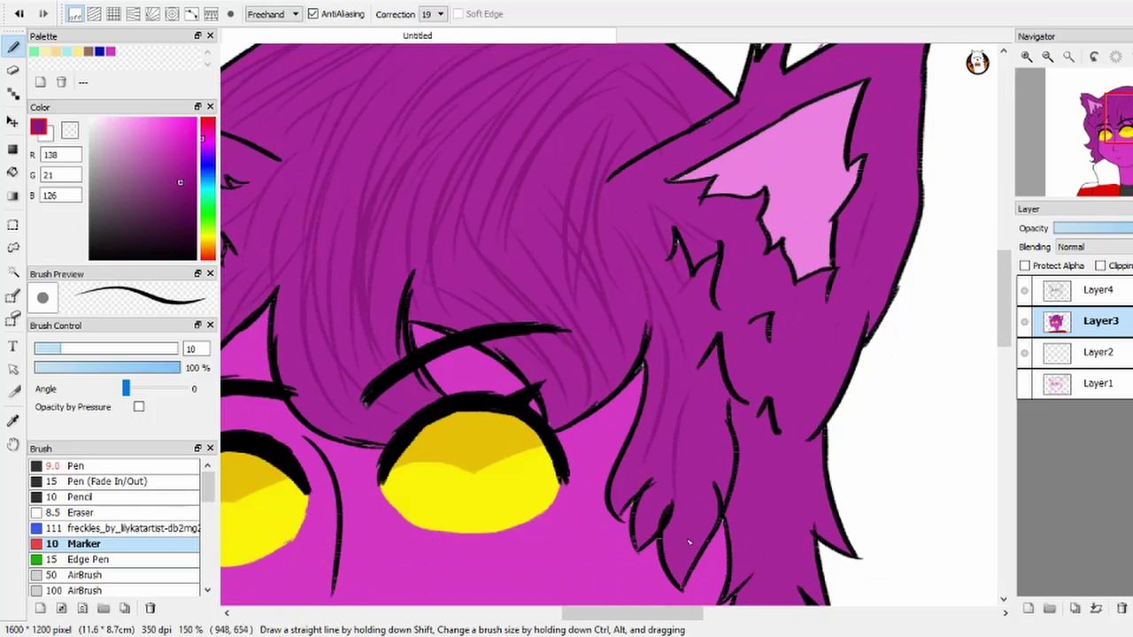
{"action": "left_click_drag", "start_coordinate": [712, 474], "coordinate": [594, 241]}
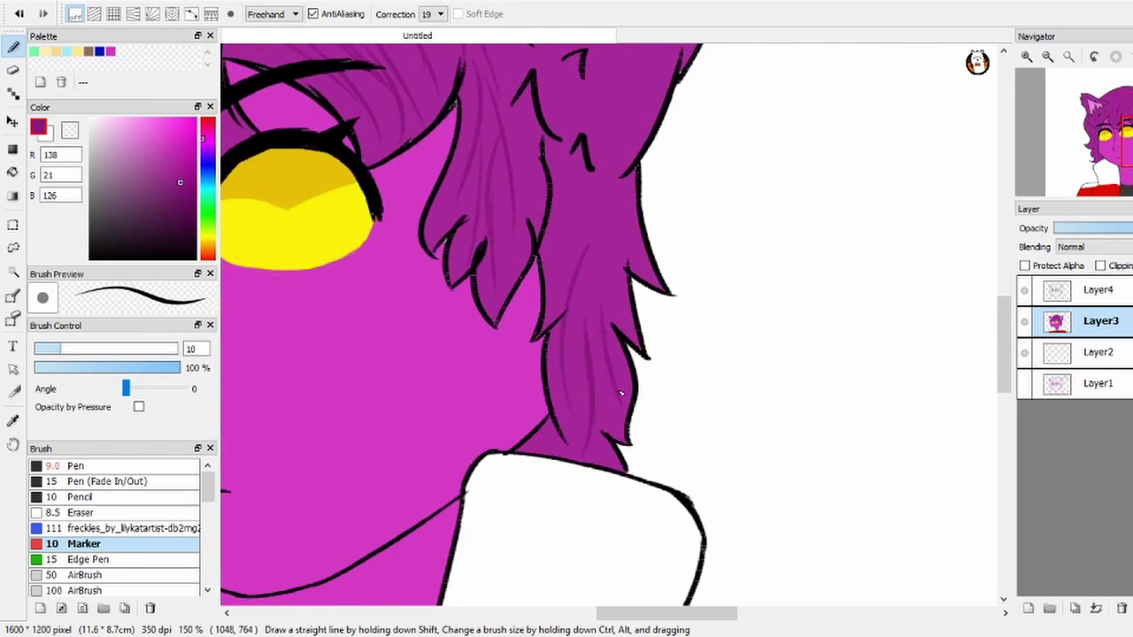
{"action": "left_click_drag", "start_coordinate": [621, 393], "coordinate": [599, 535]}
{"action": "left_click_drag", "start_coordinate": [556, 305], "coordinate": [548, 415]}
Step: Add more darker purple strands over the upper crown and around both ears, with stray hairs crossing the head's outline
{"action": "scroll", "coordinate": [587, 454], "scroll_direction": "up", "scroll_amount": 10}
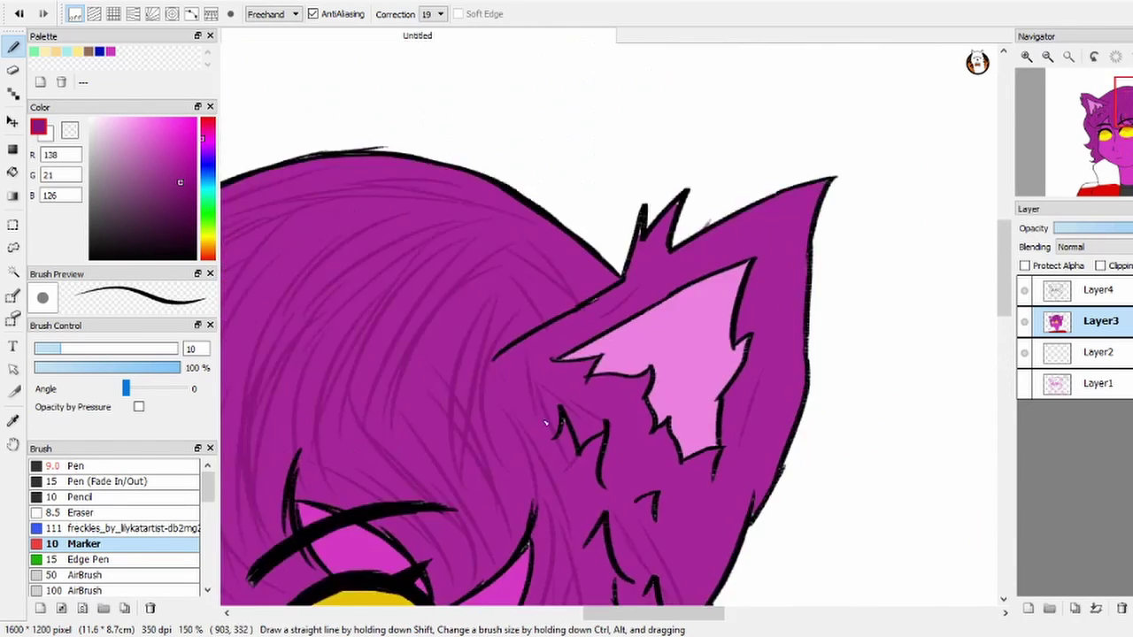
{"action": "scroll", "coordinate": [492, 432], "scroll_direction": "down", "scroll_amount": 5}
{"action": "scroll", "coordinate": [488, 433], "scroll_direction": "left", "scroll_amount": 2}
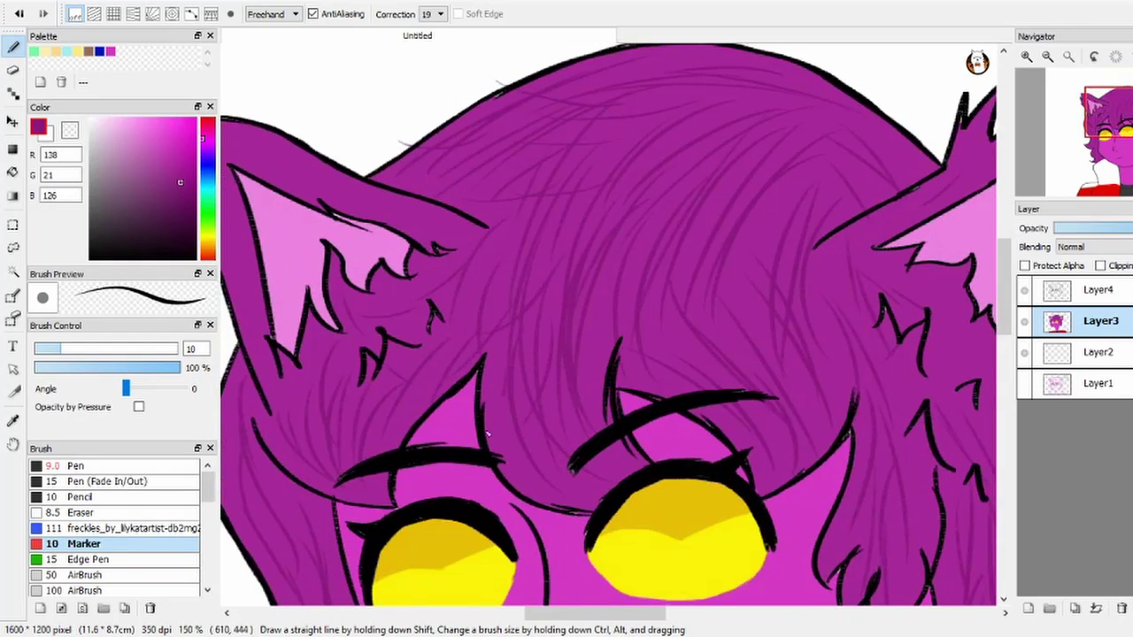
{"action": "scroll", "coordinate": [509, 476], "scroll_direction": "left", "scroll_amount": 3}
{"action": "scroll", "coordinate": [375, 327], "scroll_direction": "down", "scroll_amount": 1}
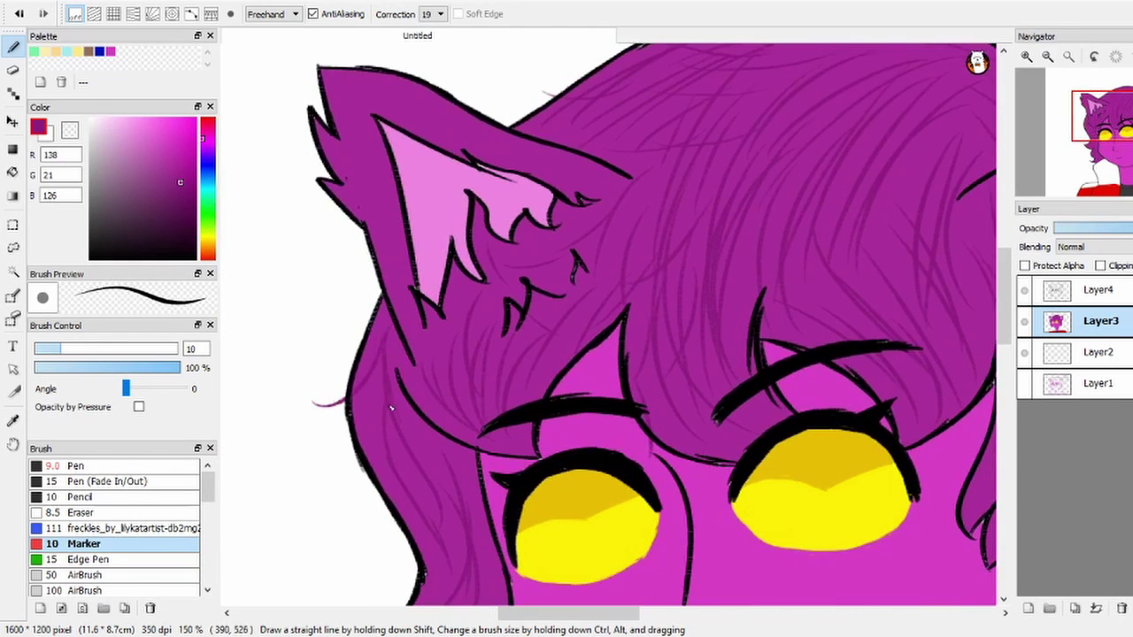
Step: Draw short flyaway hairs in darker purple sticking out of the side locks and the top of the head
{"action": "scroll", "coordinate": [390, 408], "scroll_direction": "down", "scroll_amount": 5}
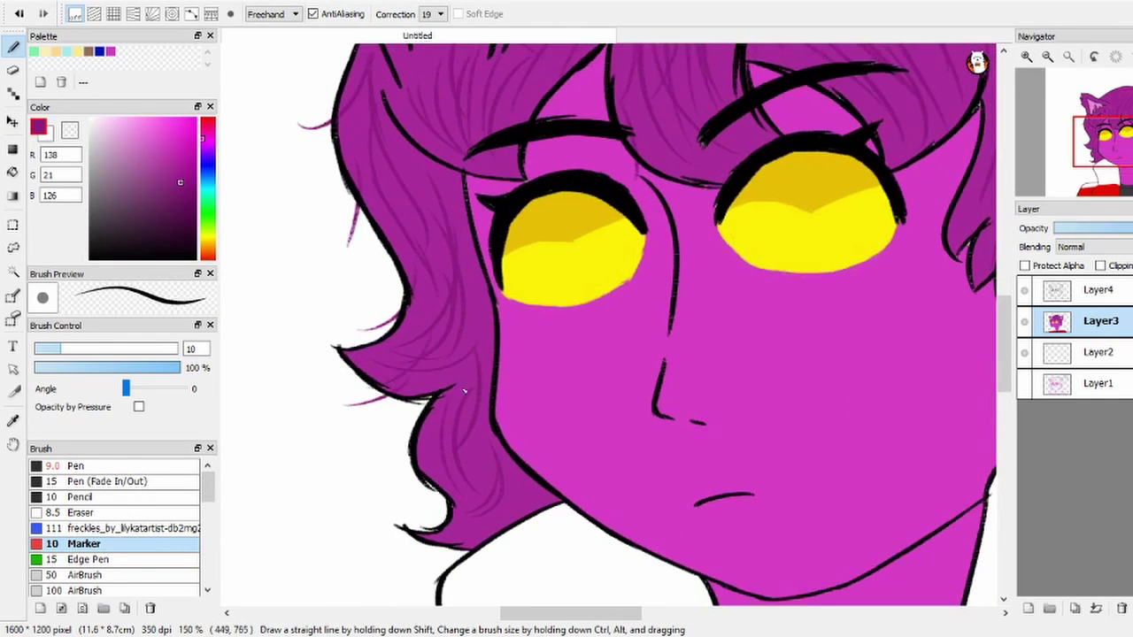
{"action": "scroll", "coordinate": [449, 476], "scroll_direction": "right", "scroll_amount": 8}
{"action": "scroll", "coordinate": [599, 384], "scroll_direction": "up", "scroll_amount": 2}
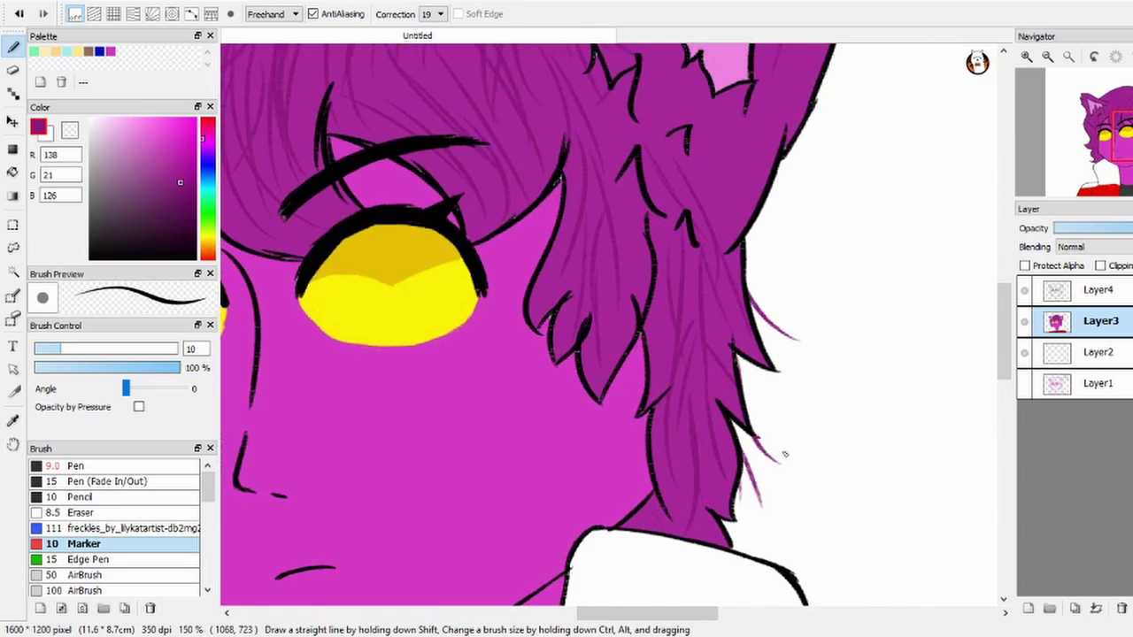
{"action": "scroll", "coordinate": [784, 454], "scroll_direction": "up", "scroll_amount": 6}
{"action": "scroll", "coordinate": [572, 238], "scroll_direction": "left", "scroll_amount": 3}
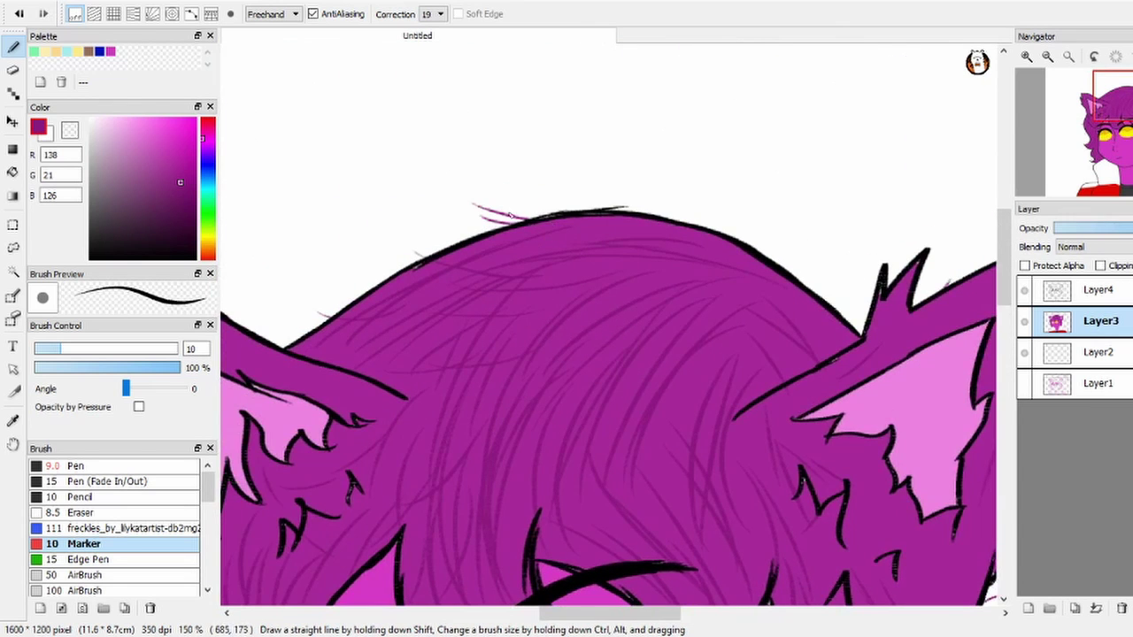
Step: Airbrush a soft blush across the nose and both cheeks in deeper pink (RGB 203, 31, 198), using sizes 100 to 111
{"action": "scroll", "coordinate": [740, 260], "scroll_direction": "down", "scroll_amount": 2}
{"action": "scroll", "coordinate": [640, 344], "scroll_direction": "down", "scroll_amount": 3}
{"action": "scroll", "coordinate": [640, 344], "scroll_direction": "up", "scroll_amount": 5}
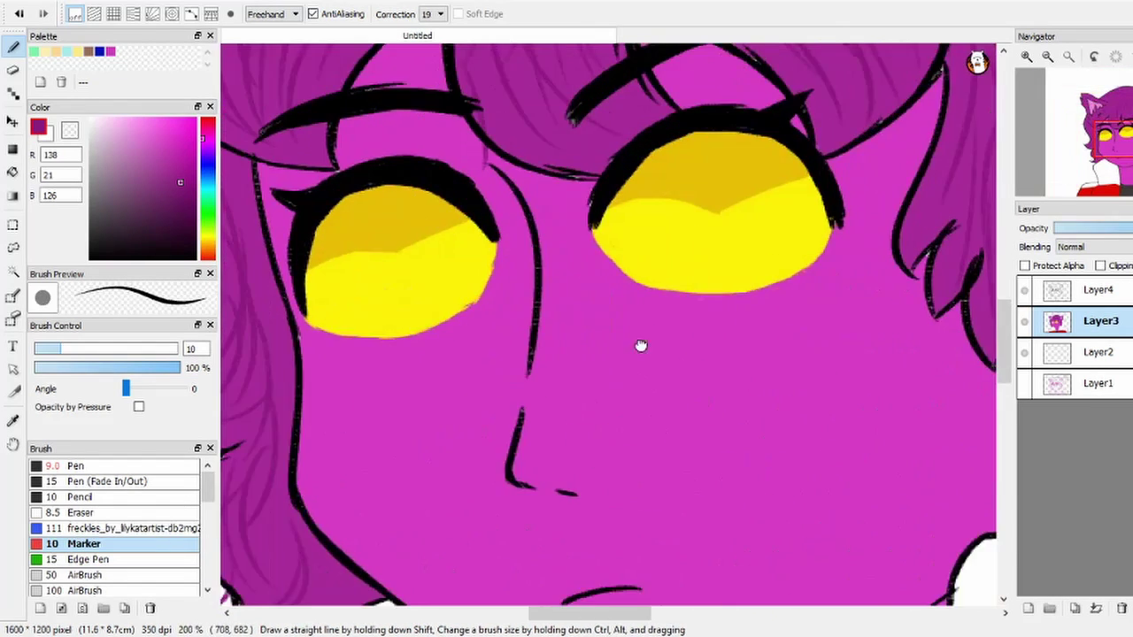
{"action": "left_click", "coordinate": [640, 344], "text": "alt"}
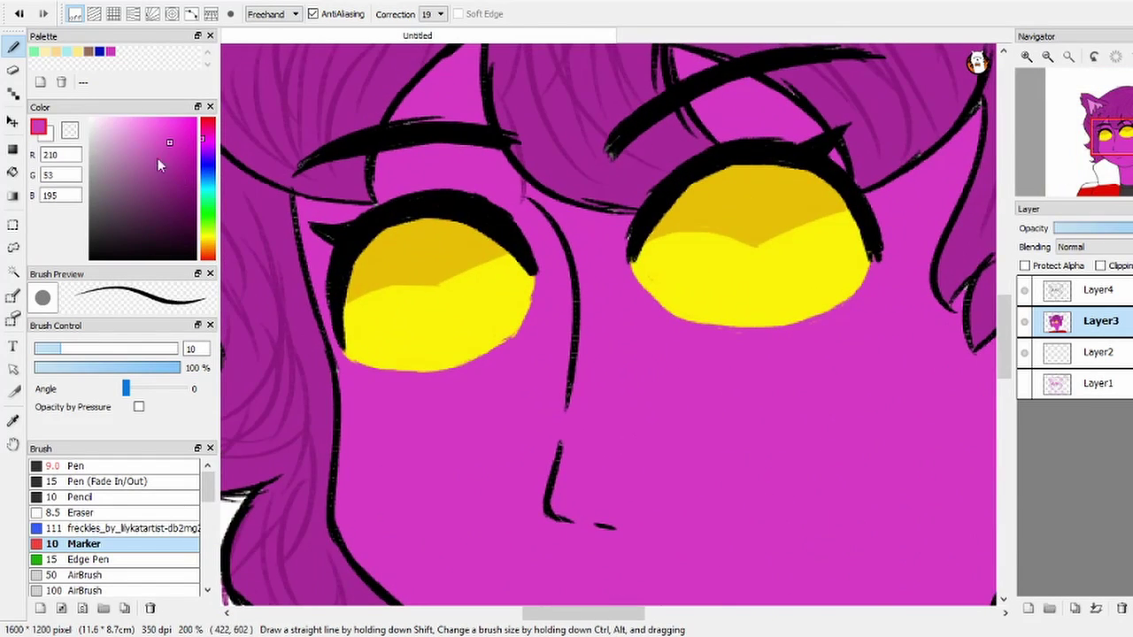
{"action": "left_click", "coordinate": [89, 591]}
{"action": "scroll", "coordinate": [350, 415], "scroll_direction": "down", "scroll_amount": 1}
{"action": "scroll", "coordinate": [349, 415], "scroll_direction": "right", "scroll_amount": 1}
{"action": "mouse_move", "coordinate": [469, 416]}
{"action": "left_mouse_down"}
{"action": "mouse_move", "coordinate": [575, 352]}
{"action": "mouse_move", "coordinate": [808, 459]}
{"action": "mouse_move", "coordinate": [885, 376]}
{"action": "left_mouse_up"}
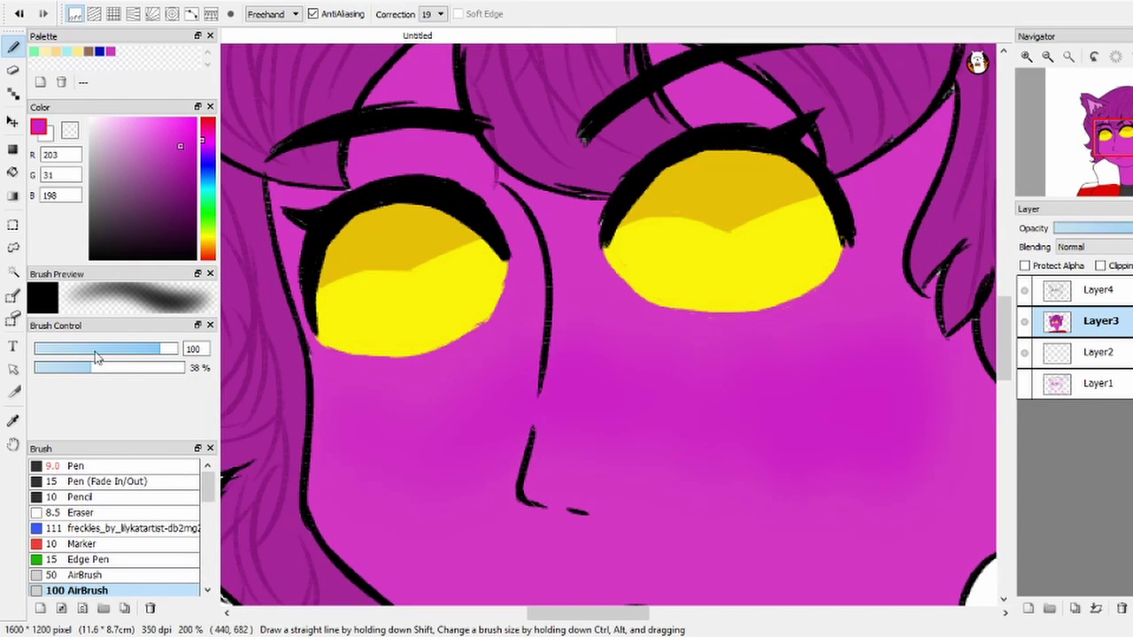
{"action": "left_click_drag", "start_coordinate": [98, 366], "coordinate": [121, 366]}
{"action": "left_click_drag", "start_coordinate": [609, 324], "coordinate": [619, 324]}
{"action": "scroll", "coordinate": [551, 349], "scroll_direction": "down", "scroll_amount": 3}
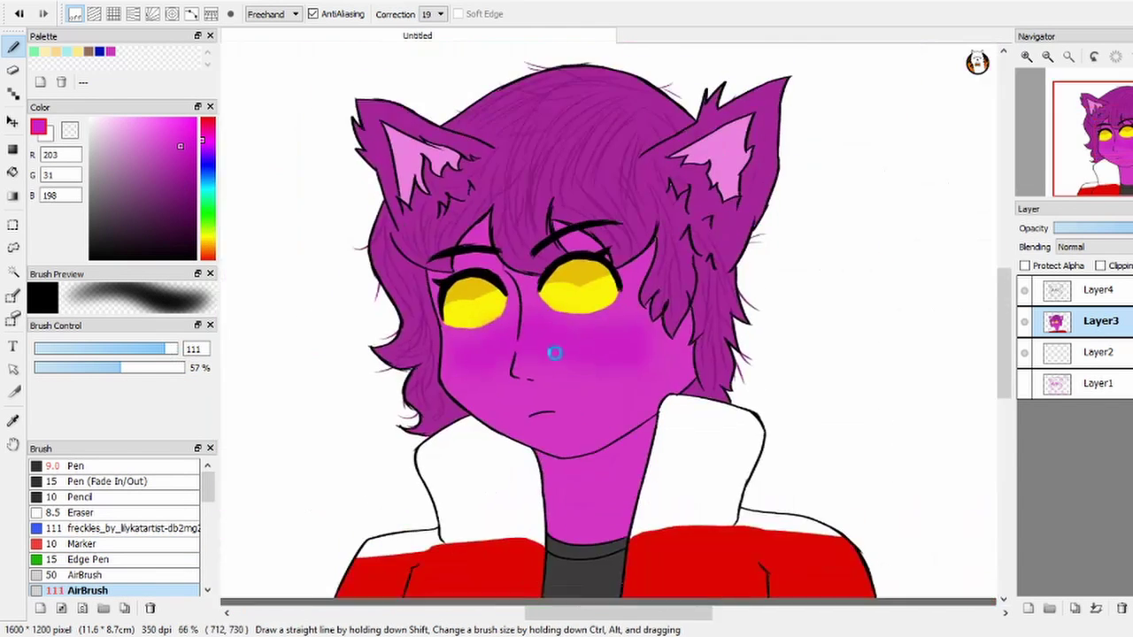
Step: Erase the mouth line on Layer4 and redraw it as a tilted frown with the black 10 px Marker
{"action": "scroll", "coordinate": [572, 393], "scroll_direction": "up", "scroll_amount": 5}
{"action": "left_click", "coordinate": [475, 175], "text": "alt"}
{"action": "left_click", "coordinate": [112, 545]}
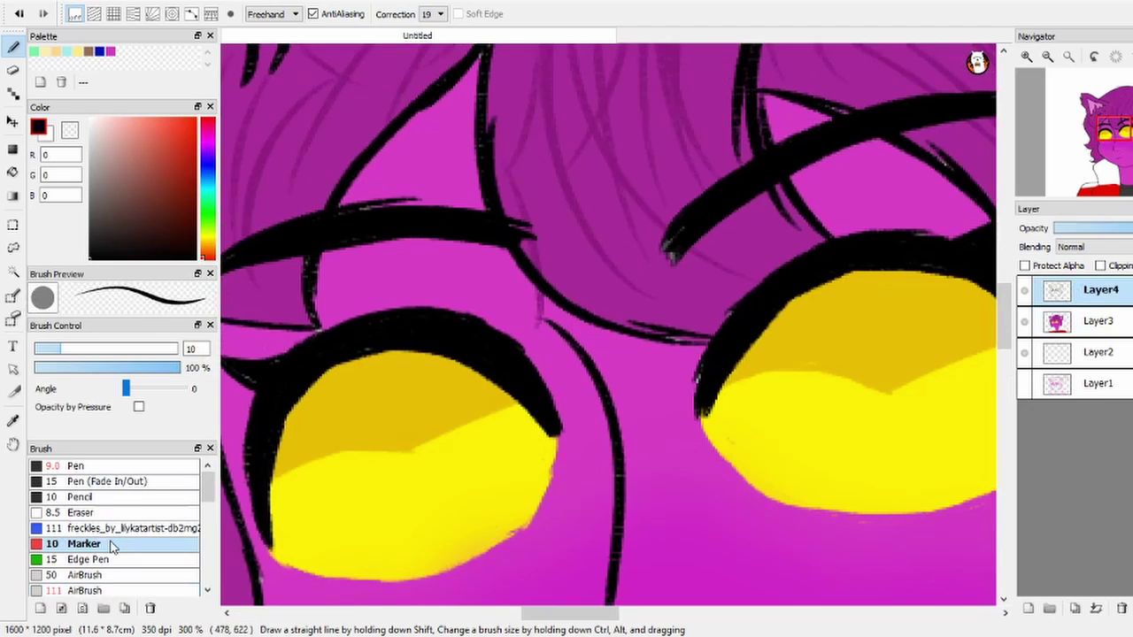
{"action": "scroll", "coordinate": [722, 198], "scroll_direction": "down", "scroll_amount": 10}
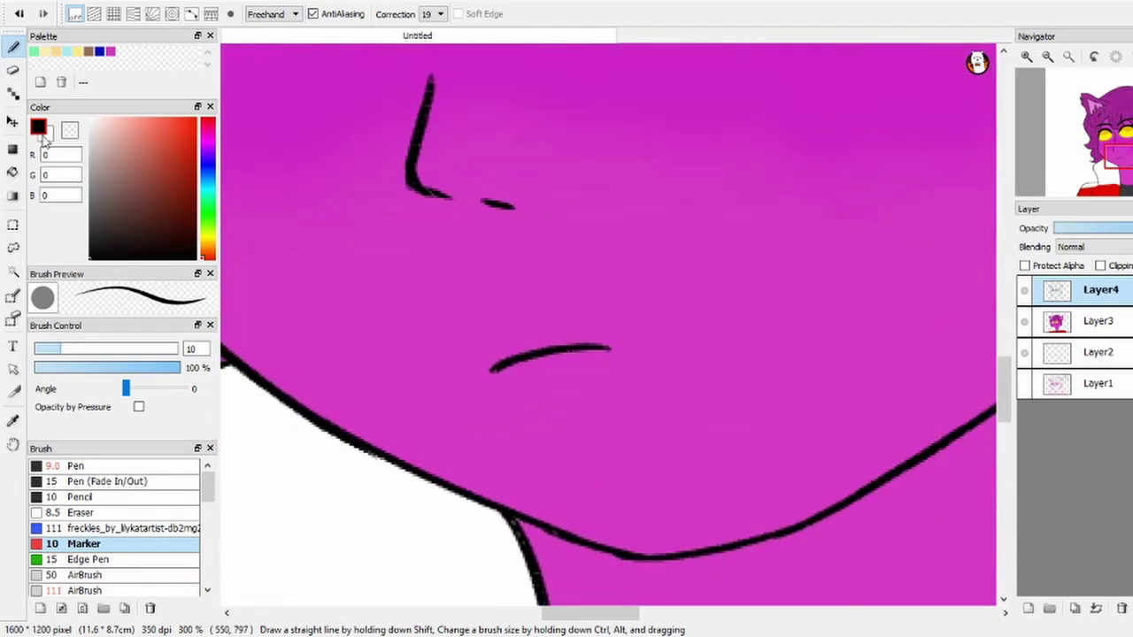
{"action": "key", "text": "e"}
{"action": "left_click_drag", "start_coordinate": [494, 368], "coordinate": [597, 348]}
{"action": "key", "text": "b"}
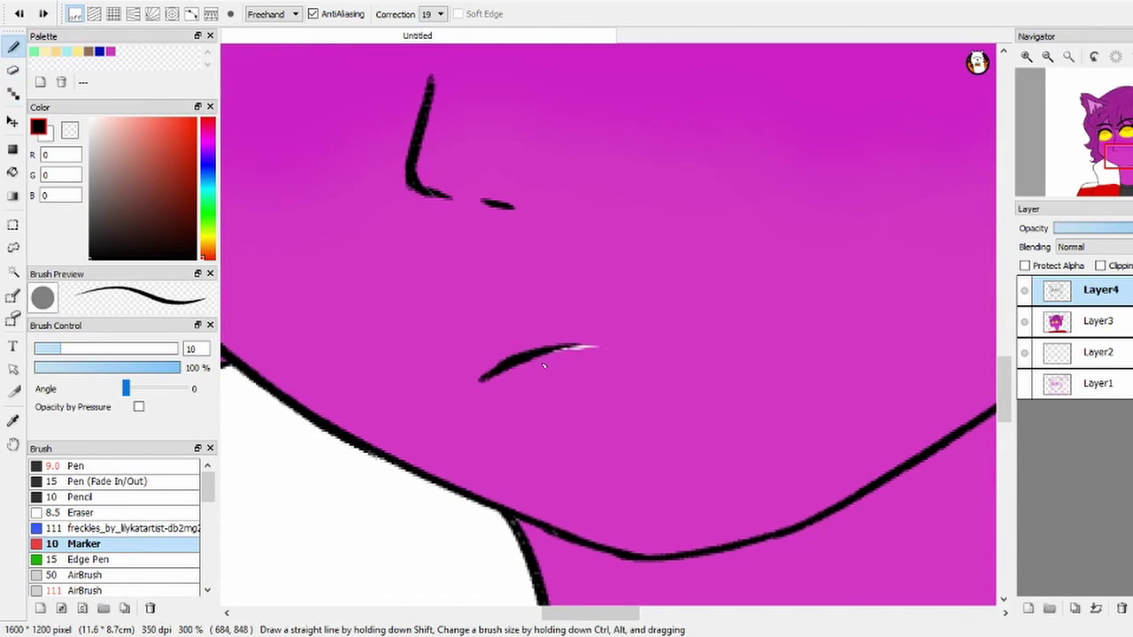
{"action": "scroll", "coordinate": [654, 346], "scroll_direction": "down", "scroll_amount": 2}
{"action": "scroll", "coordinate": [554, 284], "scroll_direction": "up", "scroll_amount": 3}
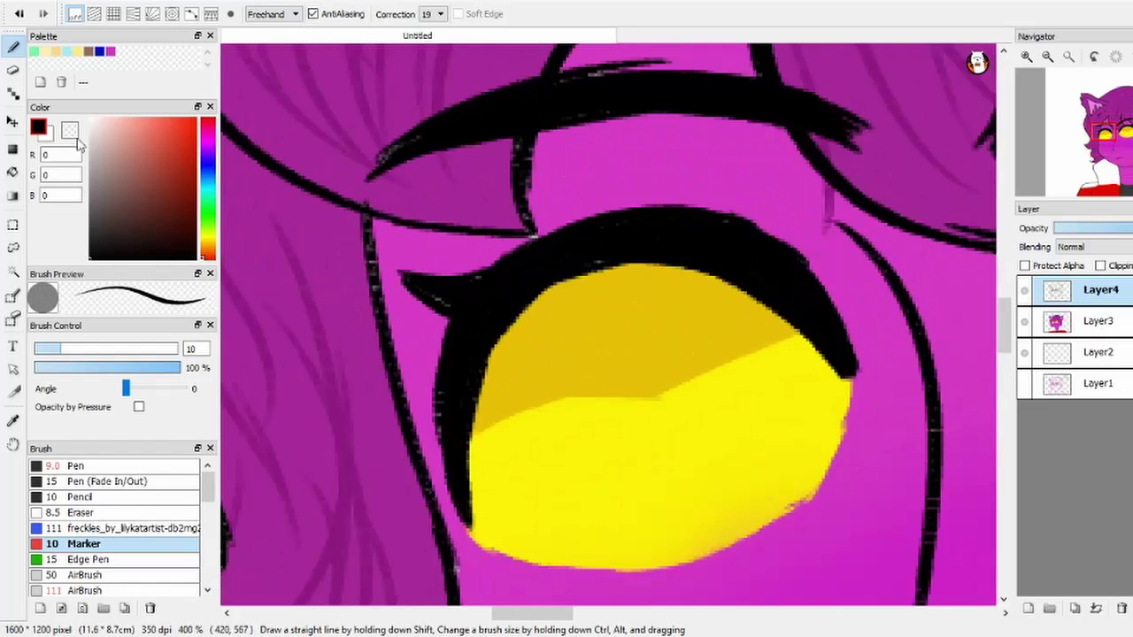
Step: Erase the pointed outer lash flicks from both eyes on Layer4
{"action": "key", "text": "e"}
{"action": "left_click_drag", "start_coordinate": [412, 330], "coordinate": [434, 334]}
{"action": "scroll", "coordinate": [605, 336], "scroll_direction": "right", "scroll_amount": 5}
{"action": "left_click_drag", "start_coordinate": [576, 274], "coordinate": [695, 288]}
{"action": "scroll", "coordinate": [642, 304], "scroll_direction": "left", "scroll_amount": 3}
Step: Paint the white gaps around the lashes with the skin pink (RGB 210, 53, 195) on Layer3
{"action": "left_click", "coordinate": [642, 305], "text": "alt"}
{"action": "key", "text": "b"}
{"action": "scroll", "coordinate": [655, 305], "scroll_direction": "down", "scroll_amount": 2}
{"action": "scroll", "coordinate": [579, 342], "scroll_direction": "down", "scroll_amount": 1}
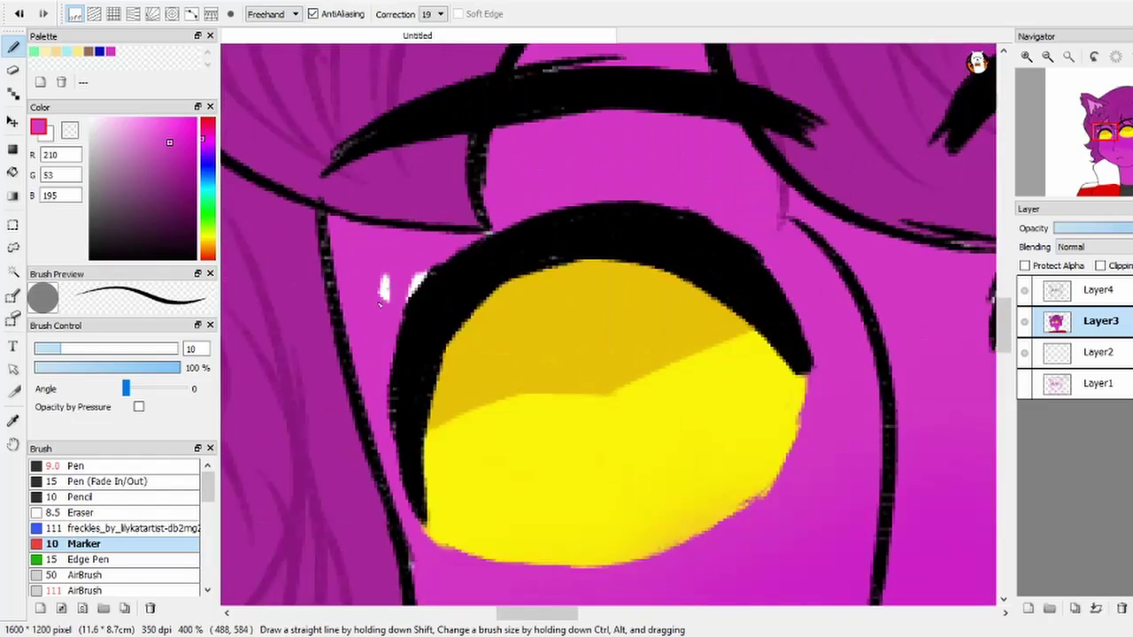
{"action": "scroll", "coordinate": [514, 240], "scroll_direction": "down", "scroll_amount": 3}
{"action": "scroll", "coordinate": [620, 279], "scroll_direction": "down", "scroll_amount": 3}
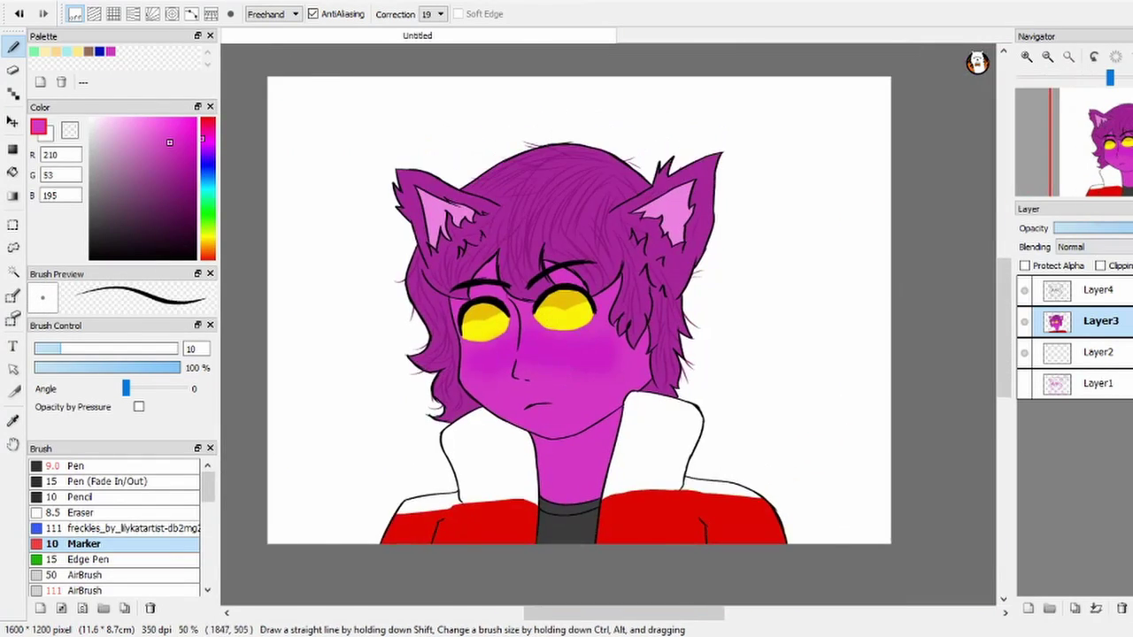
Step: Repaint the blush-tinted lower edge of the left eye in bright yellow (RGB 250, 244, 0)
{"action": "scroll", "coordinate": [624, 317], "scroll_direction": "up", "scroll_amount": 3}
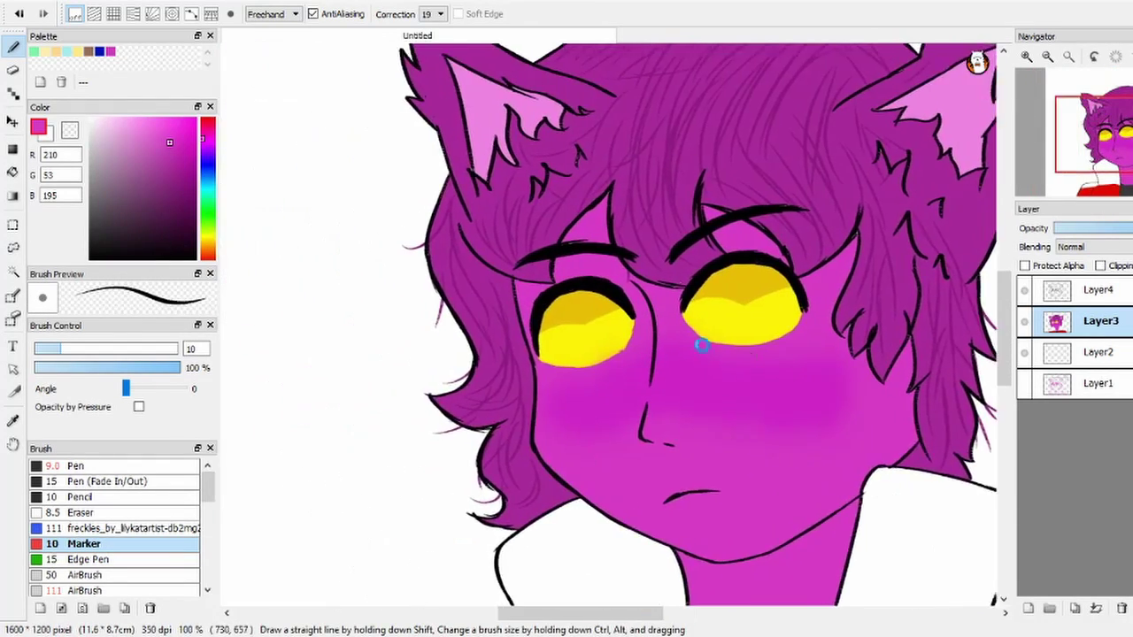
{"action": "scroll", "coordinate": [624, 317], "scroll_direction": "down", "scroll_amount": 3}
{"action": "scroll", "coordinate": [624, 317], "scroll_direction": "up", "scroll_amount": 1}
{"action": "scroll", "coordinate": [624, 317], "scroll_direction": "up", "scroll_amount": 3}
{"action": "left_click", "coordinate": [589, 311], "text": "alt"}
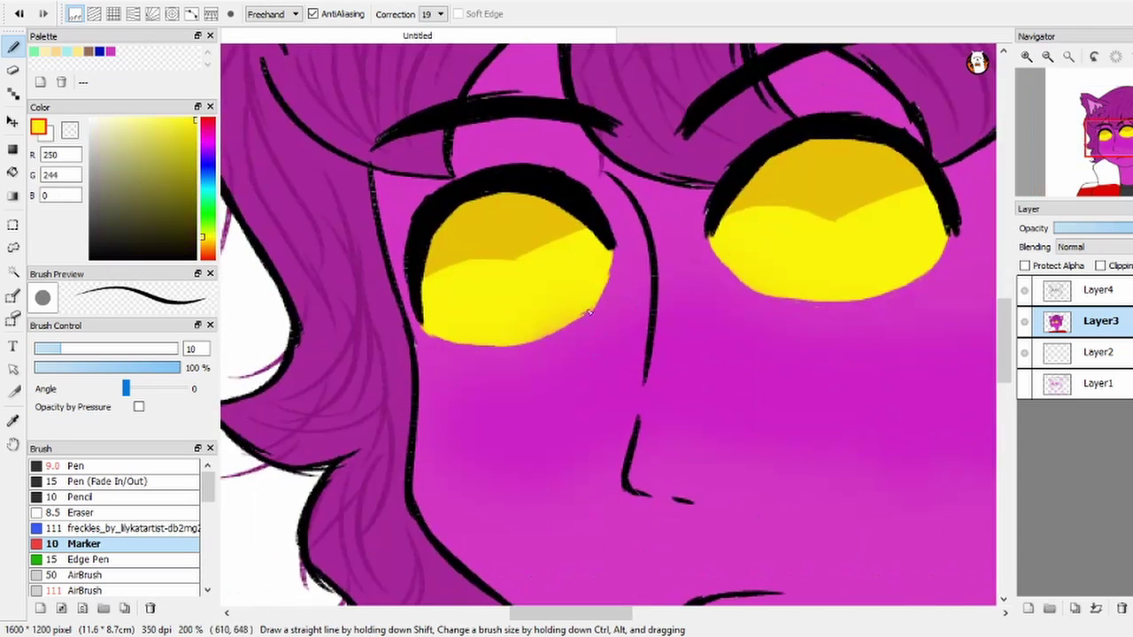
Step: Fill the background around the character with dark navy (RGB 0, 5, 69) on Layer2
{"action": "scroll", "coordinate": [538, 336], "scroll_direction": "down", "scroll_amount": 3}
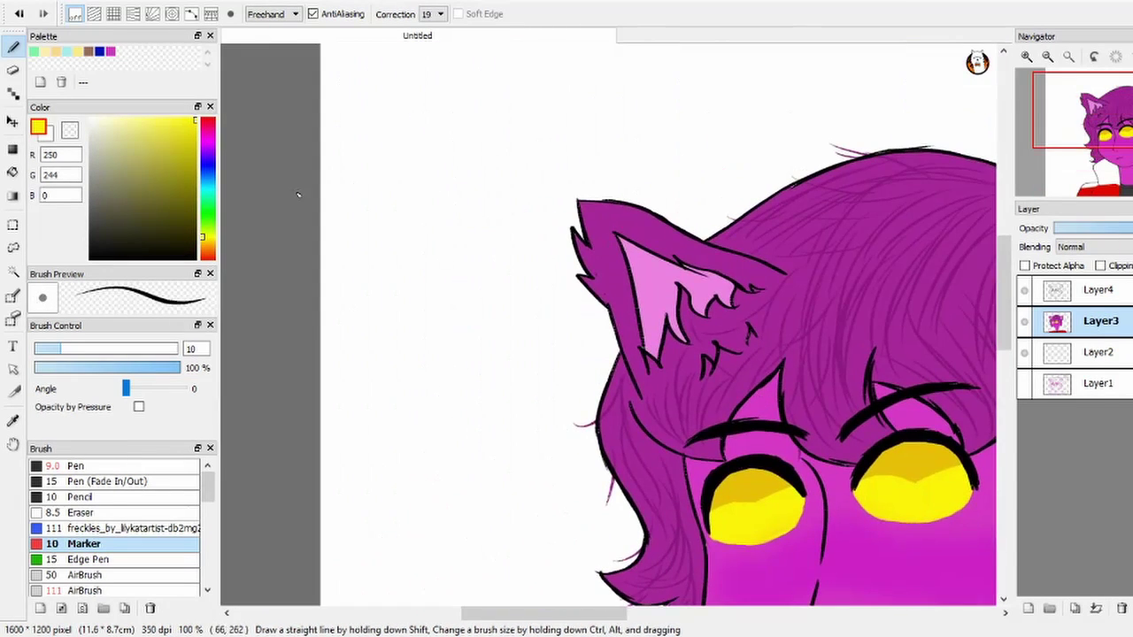
{"action": "left_click", "coordinate": [299, 194], "text": "alt"}
{"action": "left_click", "coordinate": [13, 173]}
{"action": "left_click", "coordinate": [1100, 352]}
{"action": "left_click", "coordinate": [572, 313]}
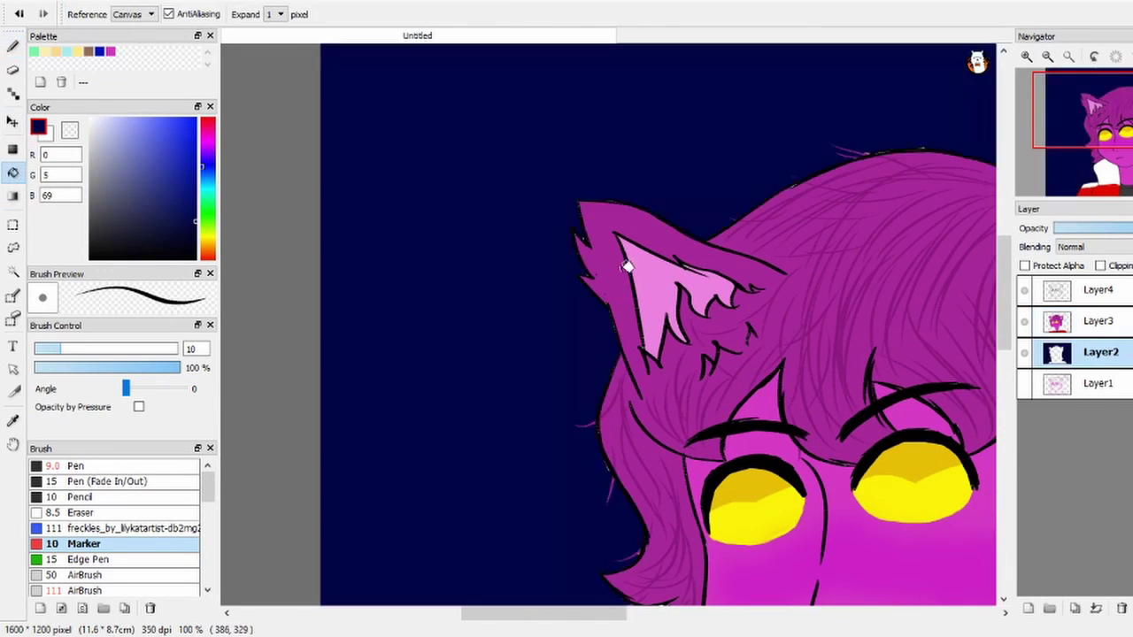
{"action": "scroll", "coordinate": [572, 313], "scroll_direction": "down", "scroll_amount": 3}
{"action": "scroll", "coordinate": [435, 135], "scroll_direction": "up", "scroll_amount": 4}
Step: Cover the rest of Layer2 in navy with the Marker at size 1000, and reduce the Marker size to 10.1
{"action": "key", "text": "b"}
{"action": "left_click_drag", "start_coordinate": [115, 349], "coordinate": [179, 349]}
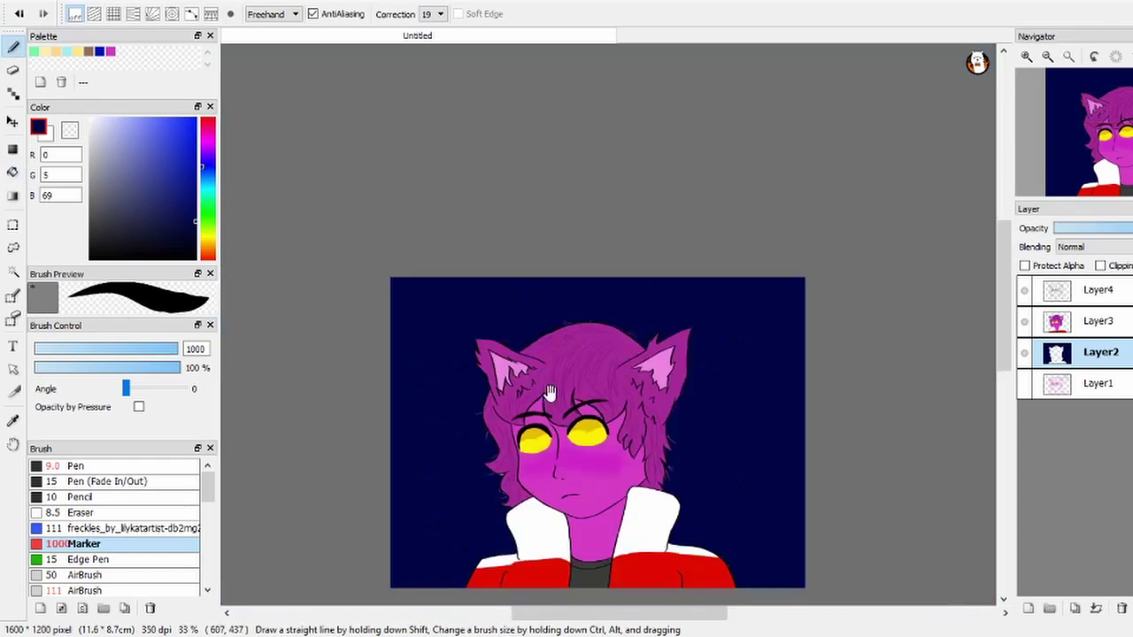
{"action": "scroll", "coordinate": [638, 461], "scroll_direction": "down", "scroll_amount": 4}
{"action": "scroll", "coordinate": [529, 418], "scroll_direction": "up", "scroll_amount": 4}
{"action": "scroll", "coordinate": [608, 324], "scroll_direction": "down", "scroll_amount": 1}
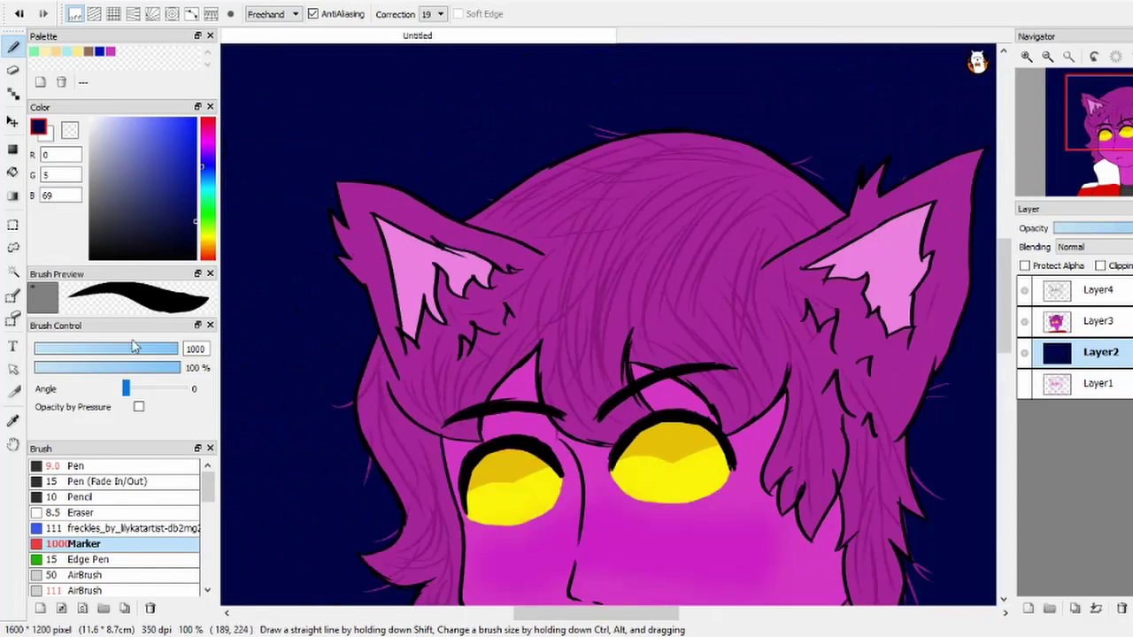
{"action": "left_click_drag", "start_coordinate": [102, 349], "coordinate": [63, 352]}
{"action": "scroll", "coordinate": [463, 309], "scroll_direction": "up", "scroll_amount": 2}
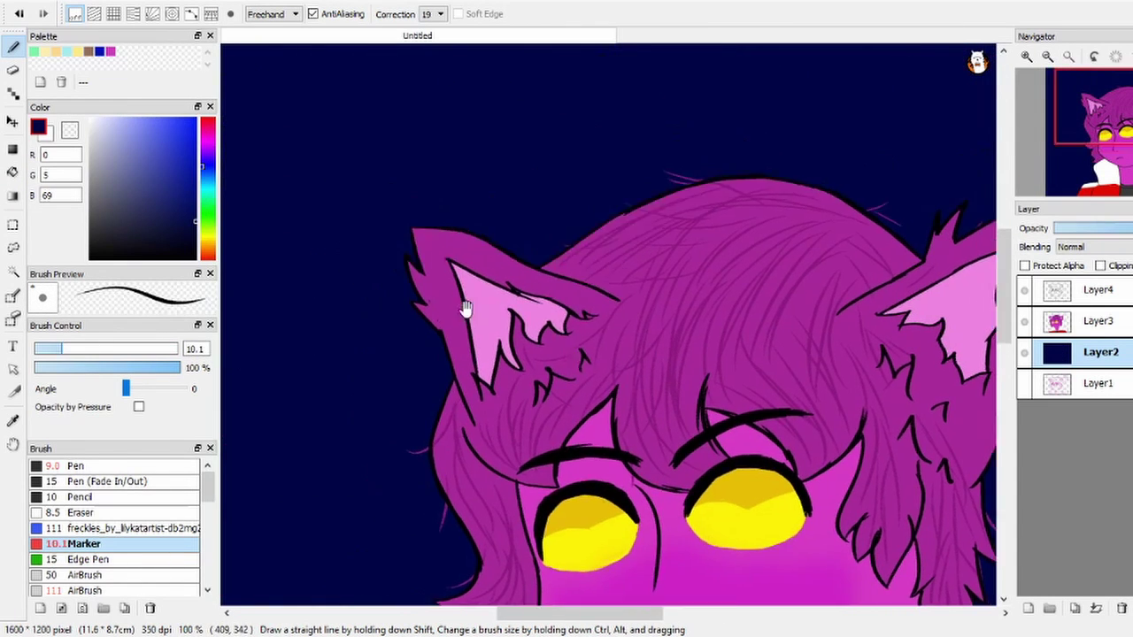
Step: Scatter red (RGB 236, 32, 32) outlined stars over the Layer2 background with the Star3 brush, enlarging it to size 1000
{"action": "scroll", "coordinate": [437, 240], "scroll_direction": "down", "scroll_amount": 4}
{"action": "scroll", "coordinate": [193, 547], "scroll_direction": "down", "scroll_amount": 10}
{"action": "scroll", "coordinate": [193, 547], "scroll_direction": "down", "scroll_amount": 1}
{"action": "left_click", "coordinate": [165, 529]}
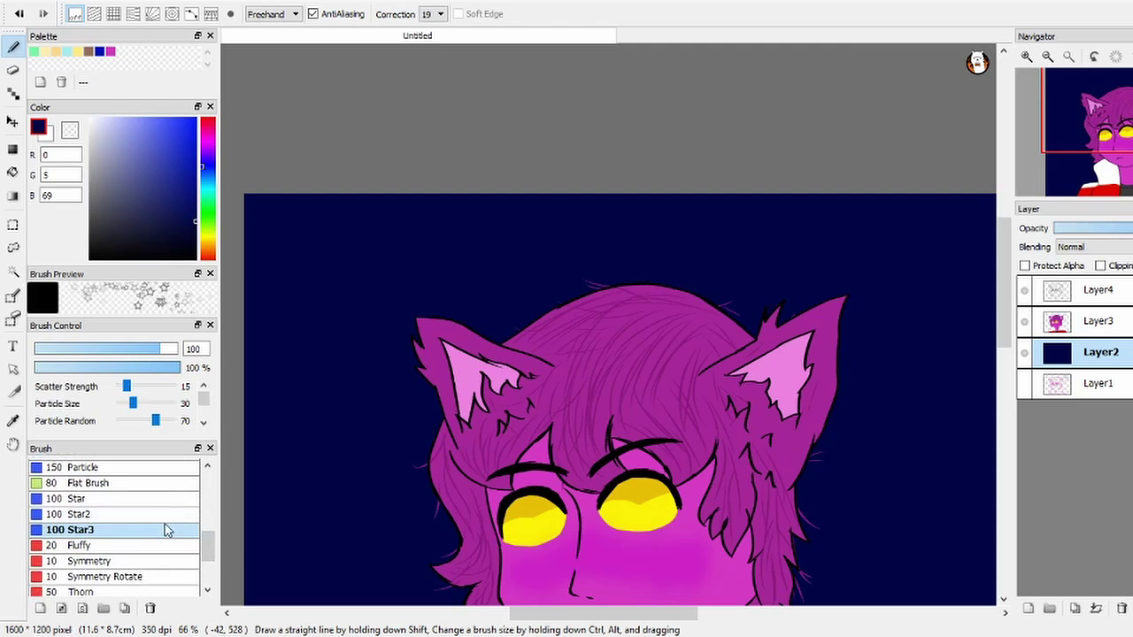
{"action": "left_click", "coordinate": [202, 187]}
{"action": "left_click", "coordinate": [184, 211]}
{"action": "left_click_drag", "start_coordinate": [184, 211], "coordinate": [197, 118]}
{"action": "left_click", "coordinate": [206, 118]}
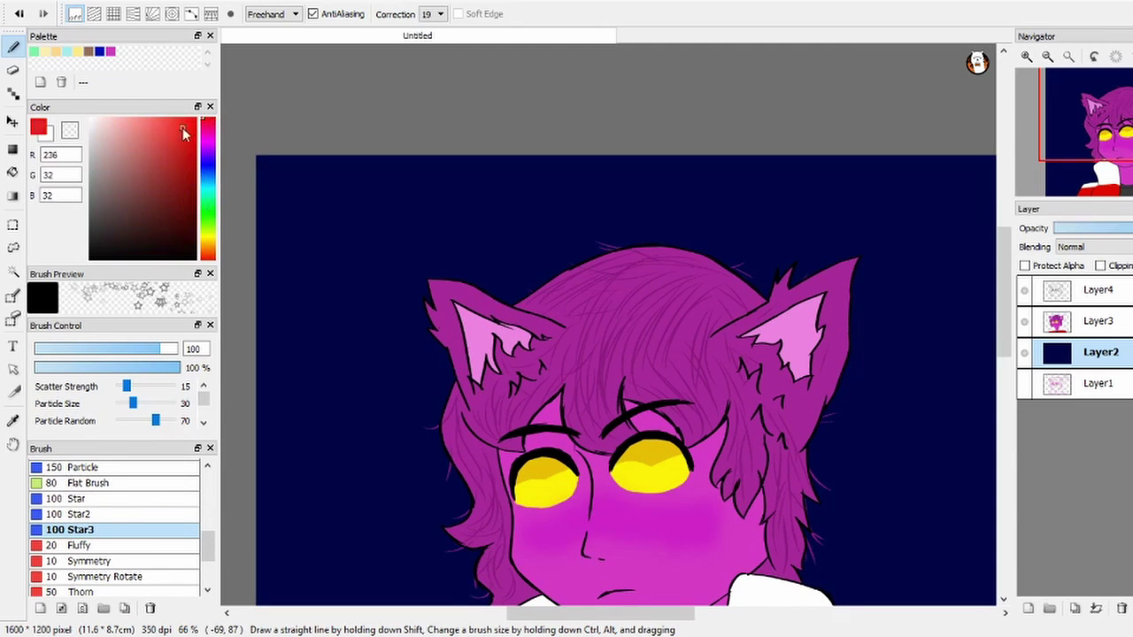
{"action": "scroll", "coordinate": [375, 192], "scroll_direction": "down", "scroll_amount": 1}
{"action": "mouse_move", "coordinate": [284, 306]}
{"action": "left_mouse_down"}
{"action": "mouse_move", "coordinate": [335, 191]}
{"action": "mouse_move", "coordinate": [771, 298]}
{"action": "mouse_move", "coordinate": [362, 367]}
{"action": "mouse_move", "coordinate": [797, 310]}
{"action": "mouse_move", "coordinate": [372, 266]}
{"action": "left_mouse_up"}
Step: Scatter light blue (RGB 77, 191, 239) and bright red (RGB 255, 8, 0) stars on both sides of the character
{"action": "left_click", "coordinate": [209, 181]}
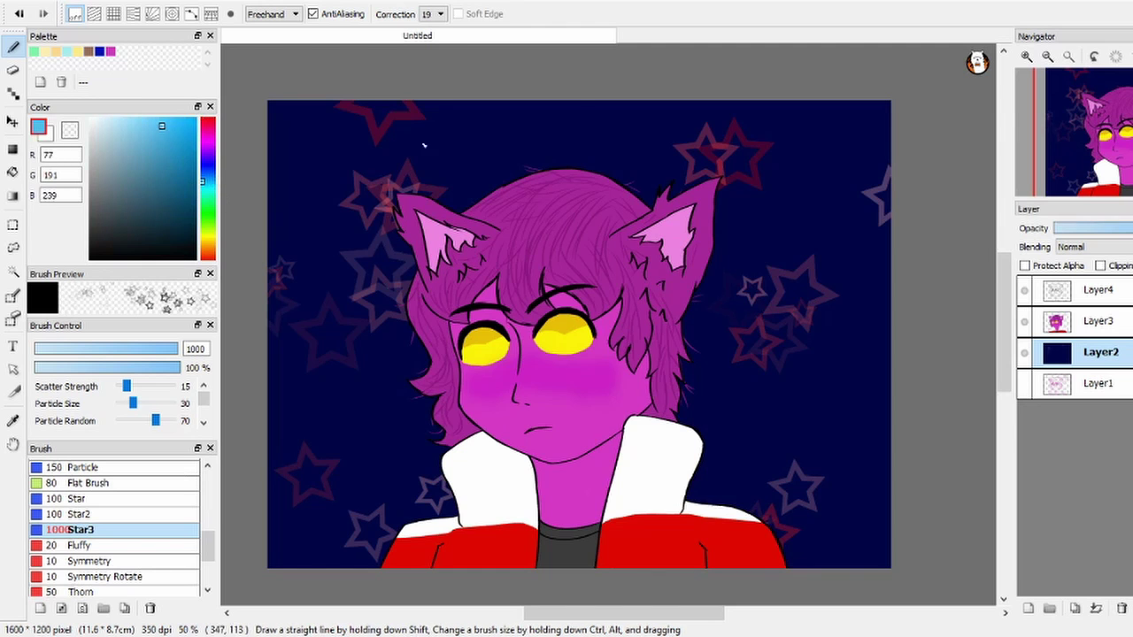
{"action": "mouse_move", "coordinate": [398, 146]}
{"action": "left_mouse_down"}
{"action": "mouse_move", "coordinate": [781, 309]}
{"action": "mouse_move", "coordinate": [626, 438]}
{"action": "mouse_move", "coordinate": [363, 291]}
{"action": "mouse_move", "coordinate": [337, 292]}
{"action": "left_mouse_up"}
{"action": "left_click", "coordinate": [206, 118]}
{"action": "left_click", "coordinate": [162, 126]}
{"action": "left_click", "coordinate": [196, 118]}
{"action": "mouse_move", "coordinate": [301, 142]}
{"action": "left_mouse_down"}
{"action": "mouse_move", "coordinate": [797, 265]}
{"action": "mouse_move", "coordinate": [708, 328]}
{"action": "mouse_move", "coordinate": [354, 390]}
{"action": "left_mouse_up"}
Step: Erase the lower outline of the hair lock beside the face on Layer4 with the Eraser at size 16
{"action": "scroll", "coordinate": [534, 417], "scroll_direction": "up", "scroll_amount": 2}
{"action": "scroll", "coordinate": [534, 417], "scroll_direction": "down", "scroll_amount": 2}
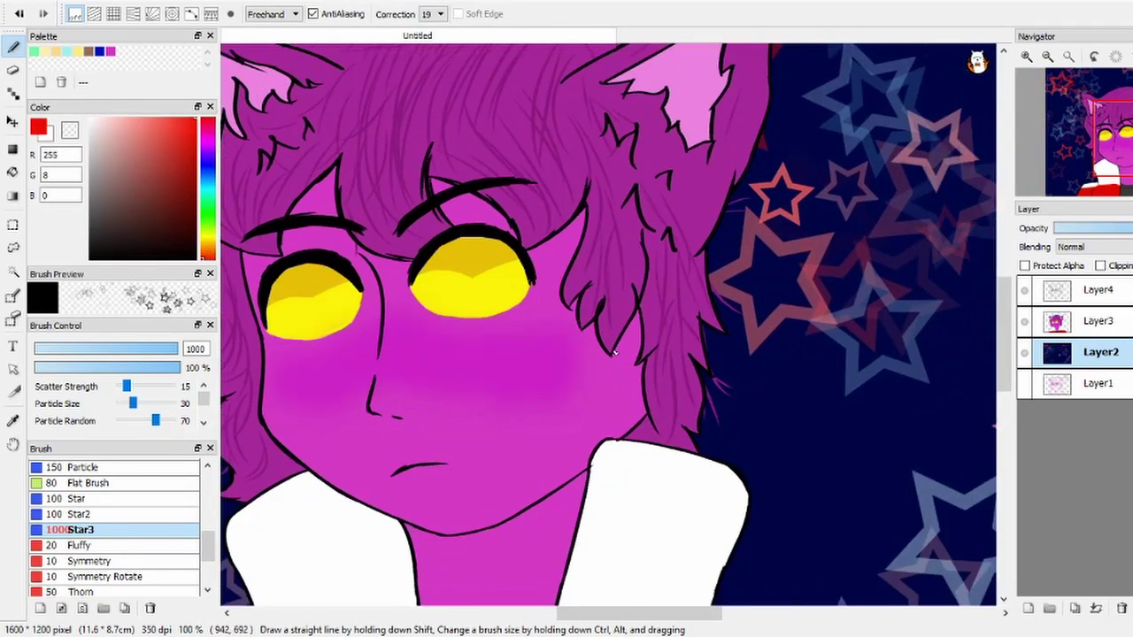
{"action": "left_click", "coordinate": [443, 407], "text": "alt"}
{"action": "scroll", "coordinate": [442, 407], "scroll_direction": "up", "scroll_amount": 4}
{"action": "scroll", "coordinate": [443, 407], "scroll_direction": "down", "scroll_amount": 3}
{"action": "left_click", "coordinate": [1097, 289]}
{"action": "left_click", "coordinate": [13, 70]}
{"action": "left_click_drag", "start_coordinate": [624, 283], "coordinate": [622, 332]}
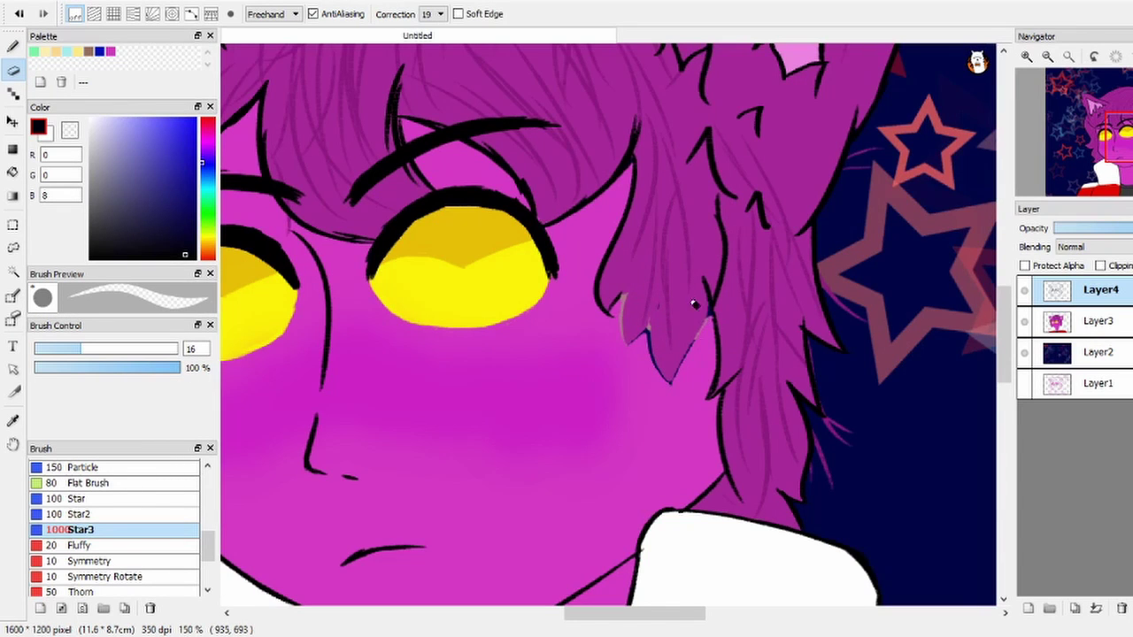
Step: Redraw the hair lock's outline with longer pointed tips on Layer4, using the Marker at size 10.1 in near-black (RGB 0, 0, 8)
{"action": "scroll", "coordinate": [607, 272], "scroll_direction": "down", "scroll_amount": 1}
{"action": "key", "text": "b"}
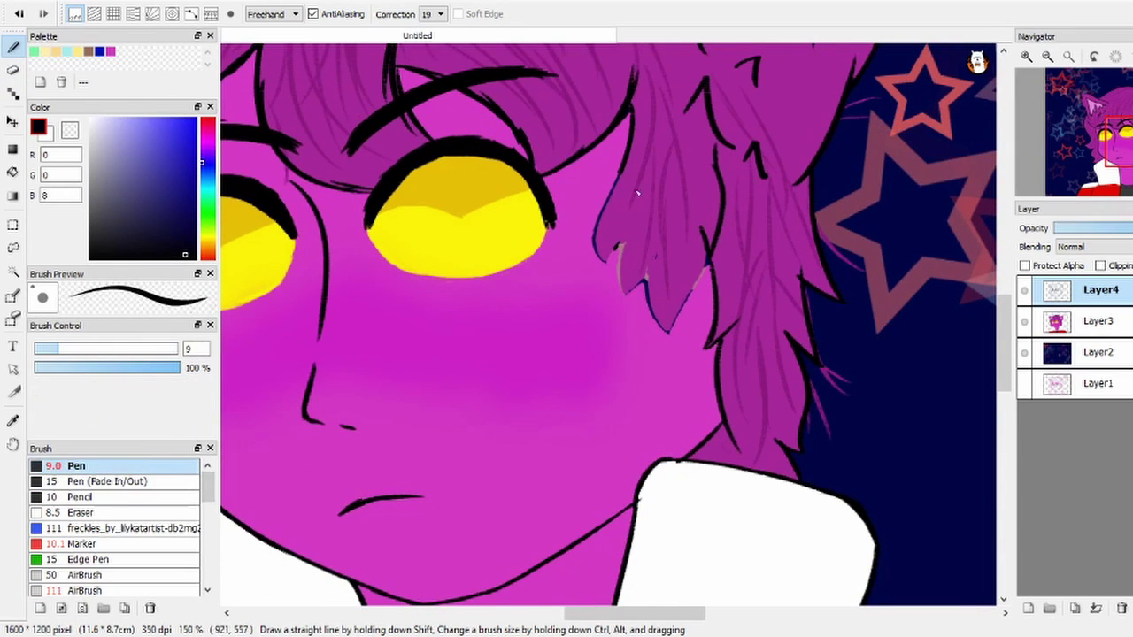
{"action": "left_click", "coordinate": [98, 543]}
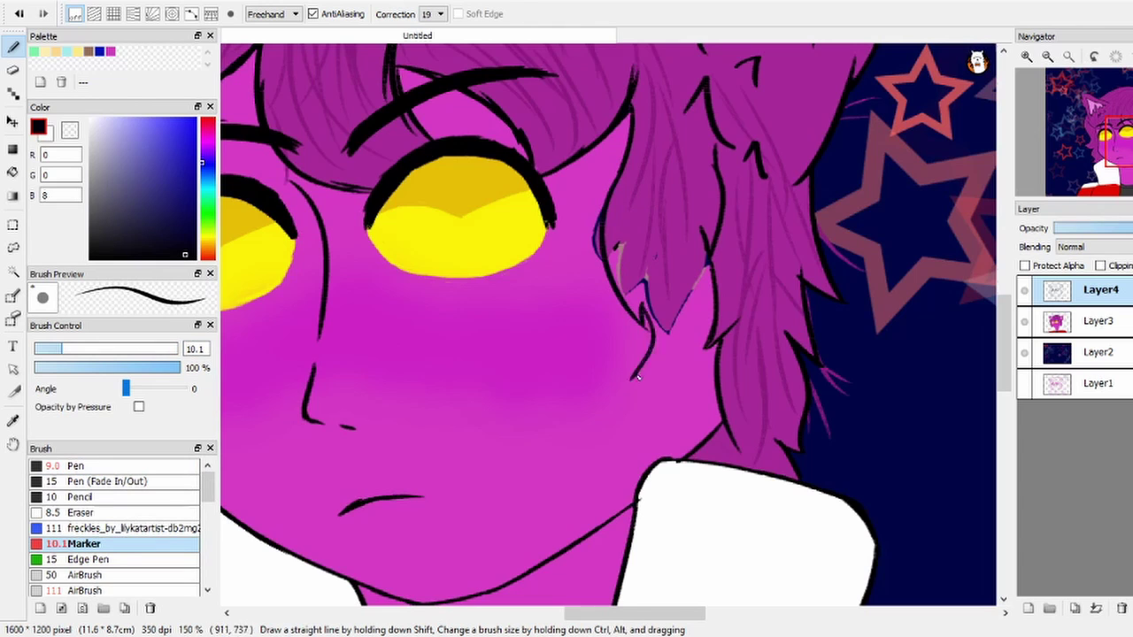
{"action": "scroll", "coordinate": [717, 306], "scroll_direction": "up", "scroll_amount": 1}
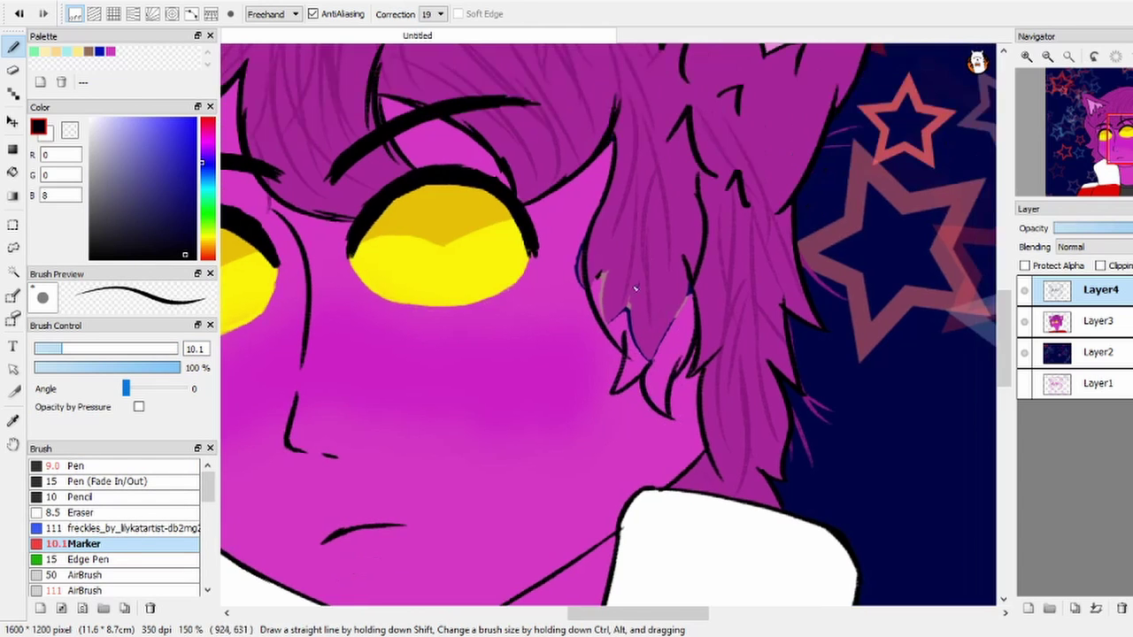
Step: Extend the hair purple (RGB 164, 36, 152) into the reshaped lock on Layer3 and cover the leftovers outside it with skin pink (RGB 210, 53, 195)
{"action": "left_click", "coordinate": [637, 272], "text": "alt"}
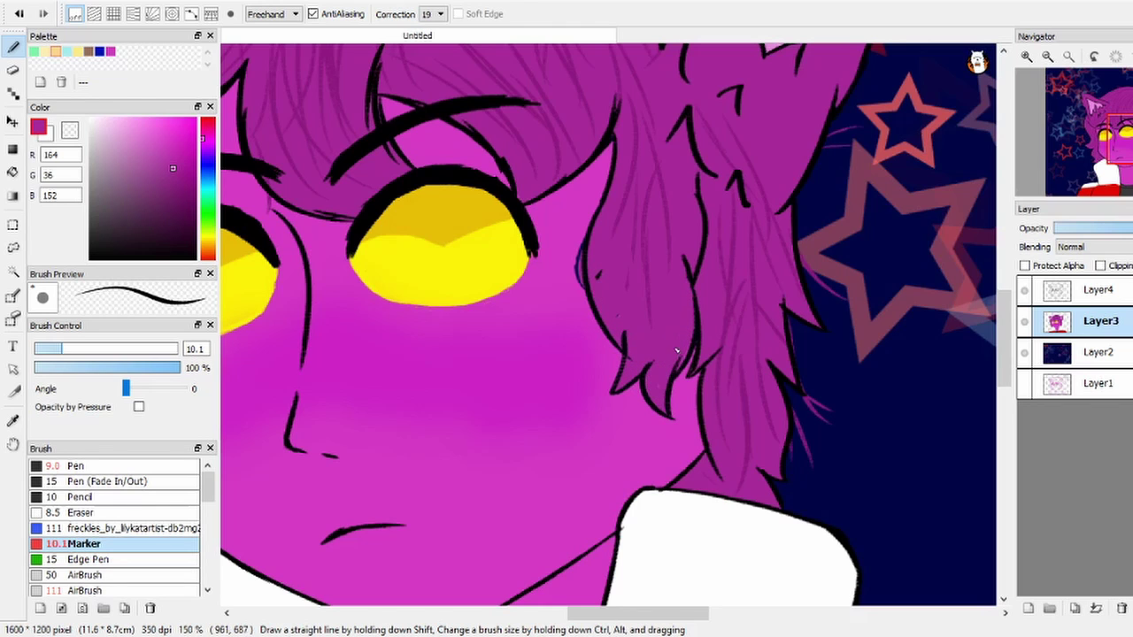
{"action": "key", "text": "e"}
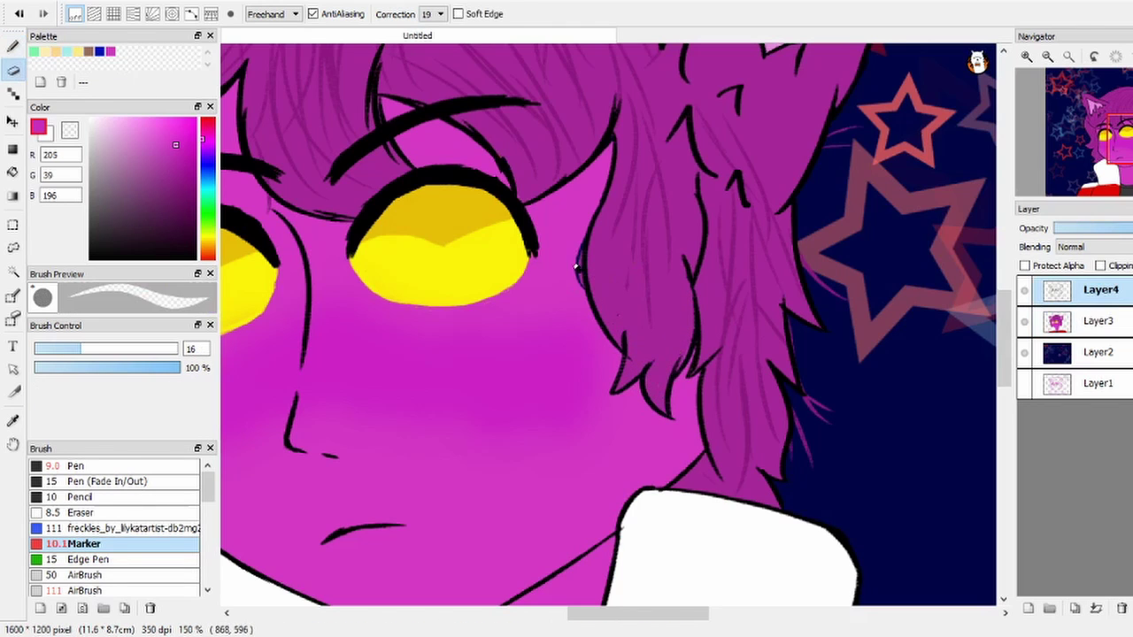
{"action": "key", "text": "b"}
{"action": "left_click", "coordinate": [582, 254], "text": "alt"}
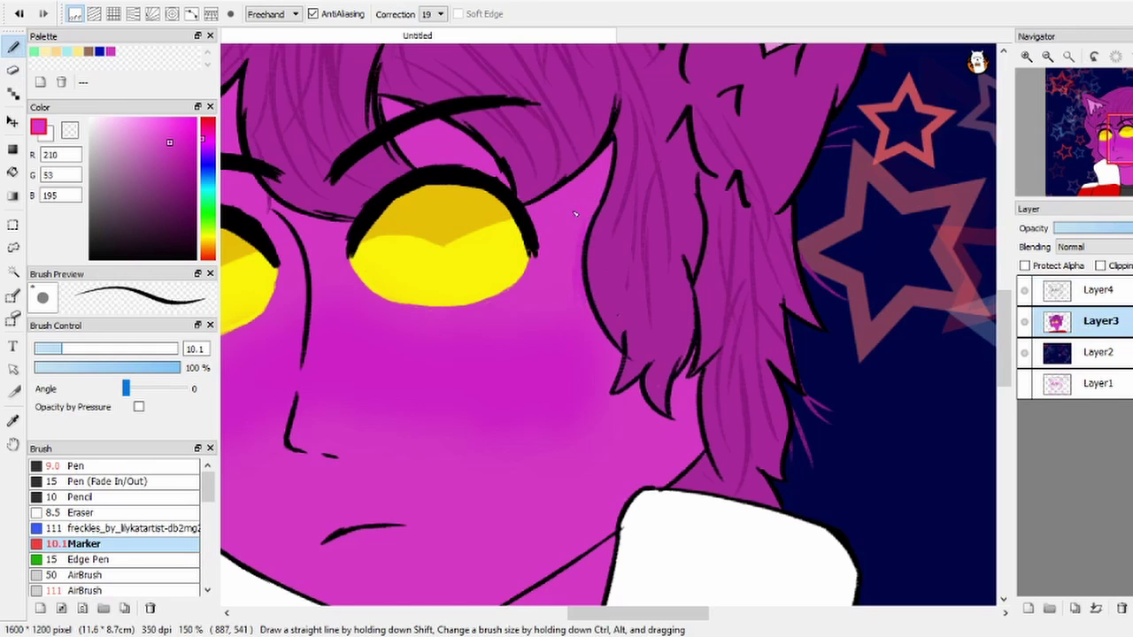
{"action": "left_click_drag", "start_coordinate": [602, 333], "coordinate": [578, 294]}
Step: Add darker purple (RGB 143, 24, 131) strands to the reshaped hair lock with the Marker at size 10.1
{"action": "left_click", "coordinate": [663, 229], "text": "alt"}
{"action": "key", "text": "e"}
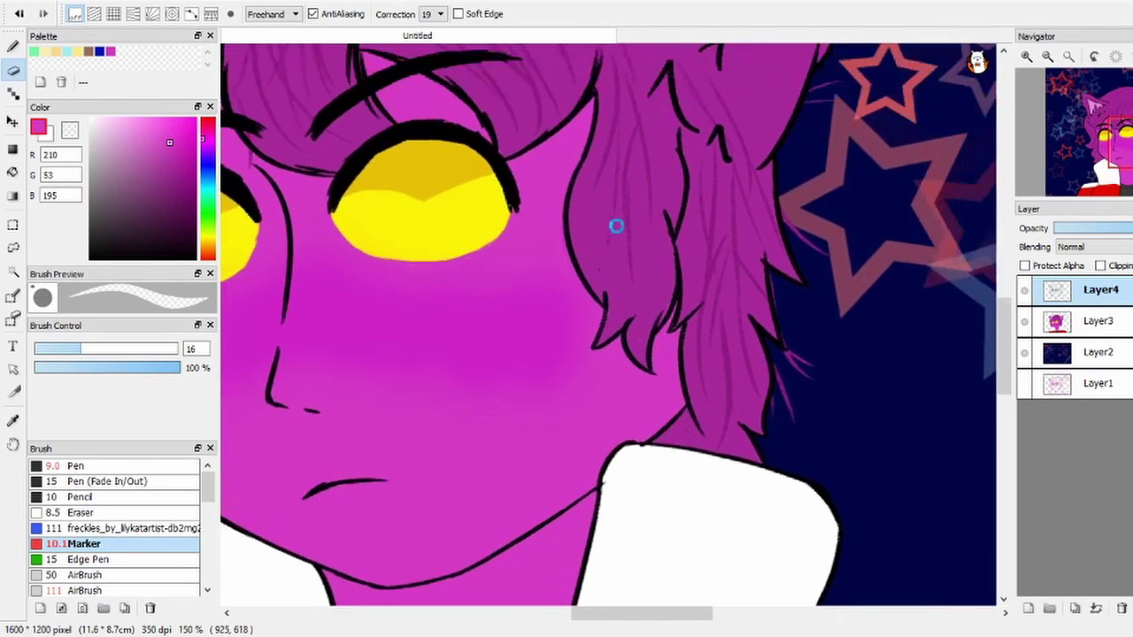
{"action": "left_click", "coordinate": [614, 222], "text": "alt"}
{"action": "key", "text": "b"}
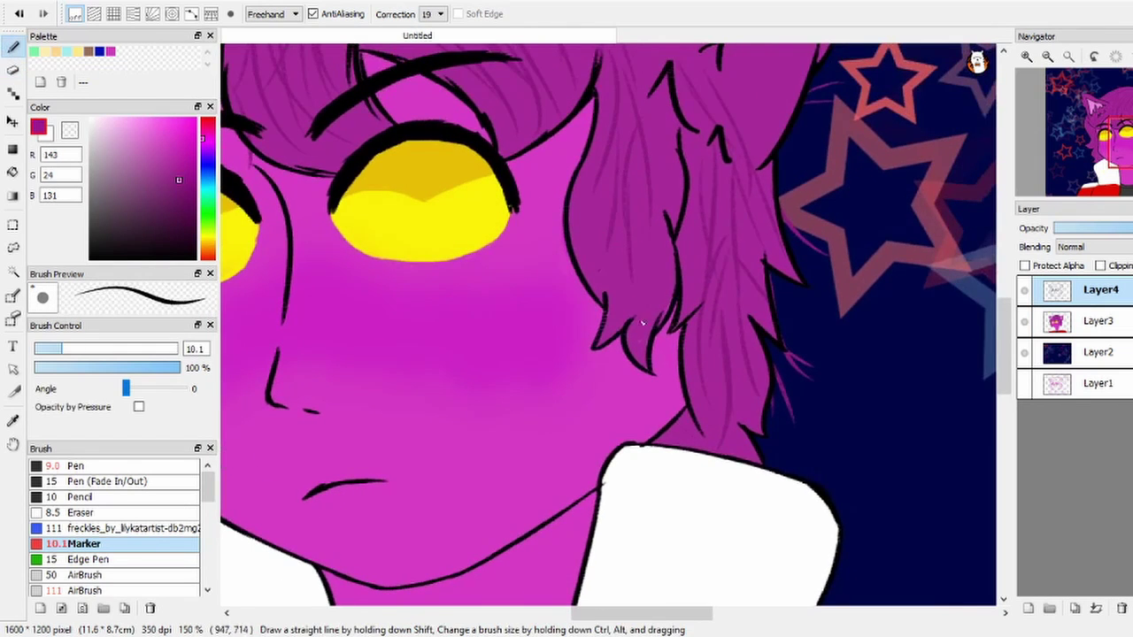
Step: Draw short vertical blush lines on both cheeks on Layer4 with the Pen at size 9 in dark purple (RGB 143, 24, 131)
{"action": "left_click_drag", "start_coordinate": [653, 233], "coordinate": [587, 564]}
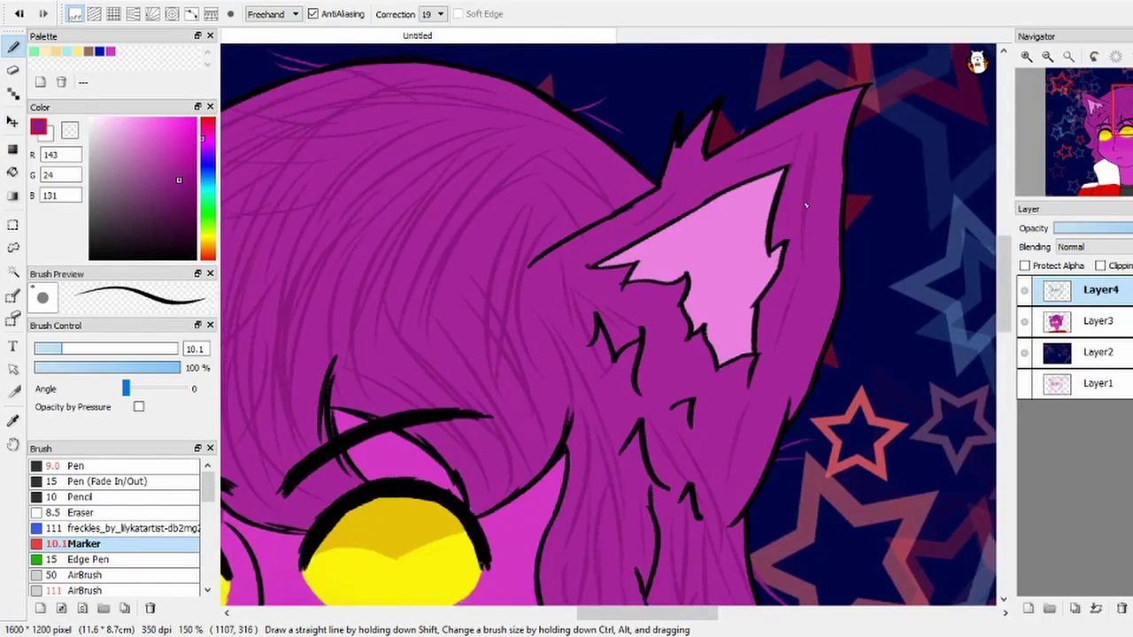
{"action": "key", "text": "h"}
{"action": "key", "text": "h"}
{"action": "scroll", "coordinate": [498, 222], "scroll_direction": "down", "scroll_amount": 3}
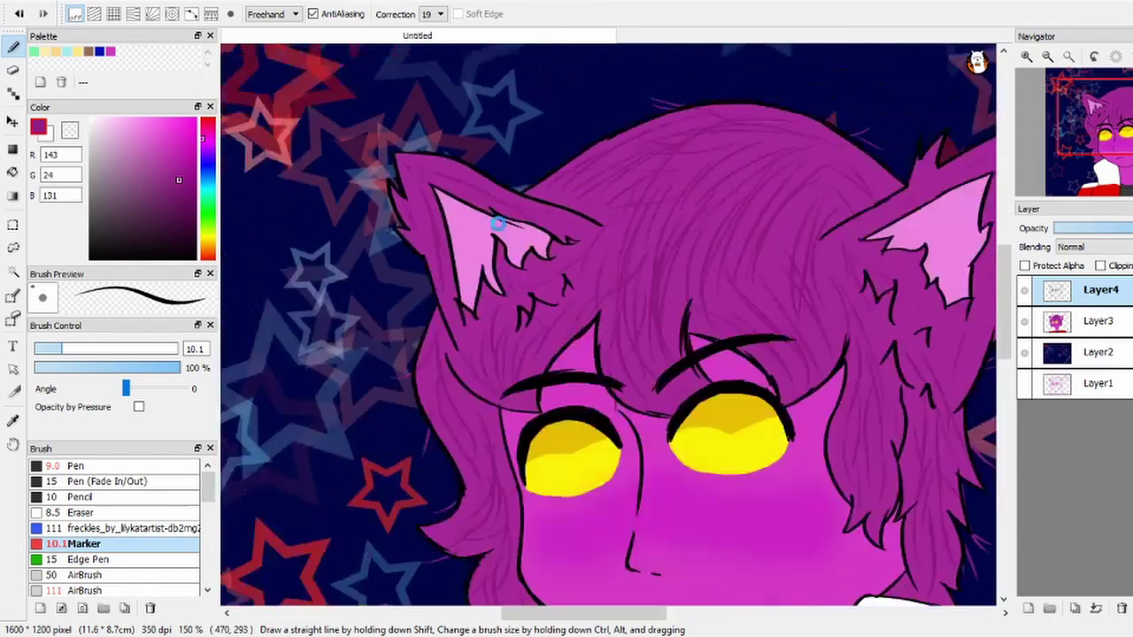
{"action": "left_click_drag", "start_coordinate": [499, 460], "coordinate": [498, 222]}
{"action": "scroll", "coordinate": [615, 209], "scroll_direction": "up", "scroll_amount": 3}
{"action": "key", "text": "n"}
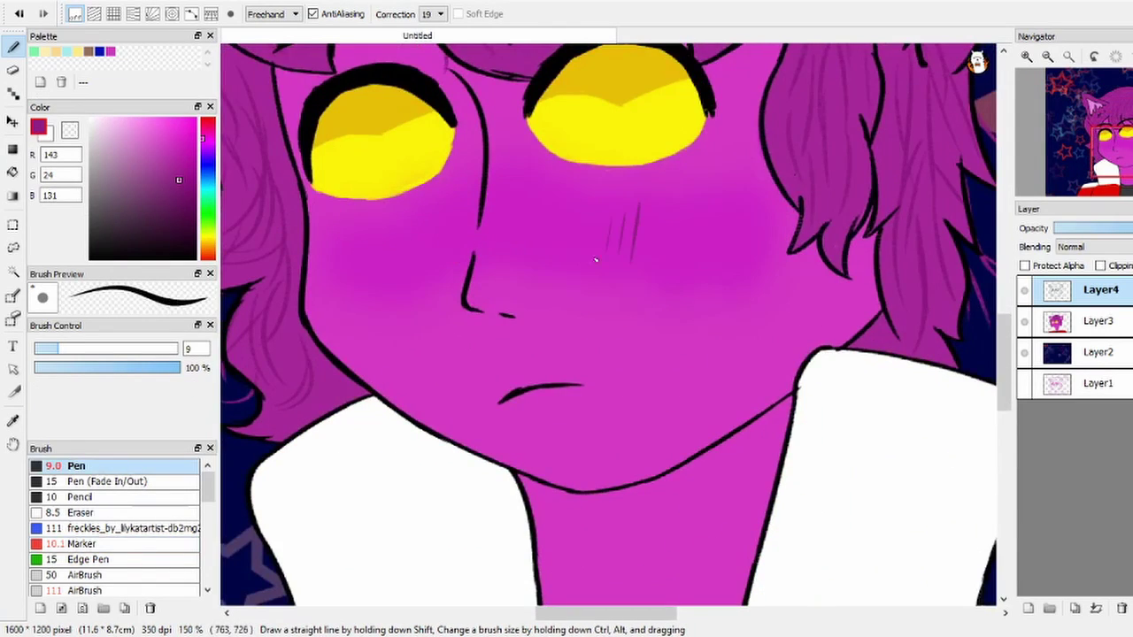
{"action": "scroll", "coordinate": [373, 274], "scroll_direction": "down", "scroll_amount": 3}
{"action": "scroll", "coordinate": [372, 275], "scroll_direction": "up", "scroll_amount": 3}
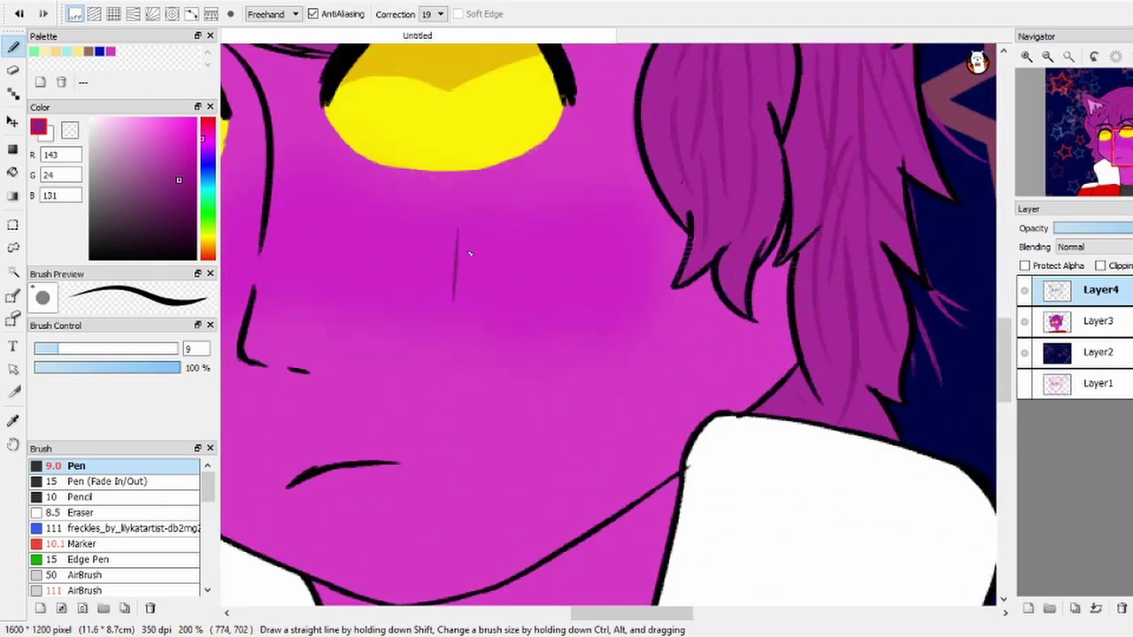
{"action": "left_click_drag", "start_coordinate": [221, 257], "coordinate": [457, 307]}
{"action": "scroll", "coordinate": [388, 321], "scroll_direction": "down", "scroll_amount": 3}
{"action": "left_click_drag", "start_coordinate": [409, 337], "coordinate": [445, 328]}
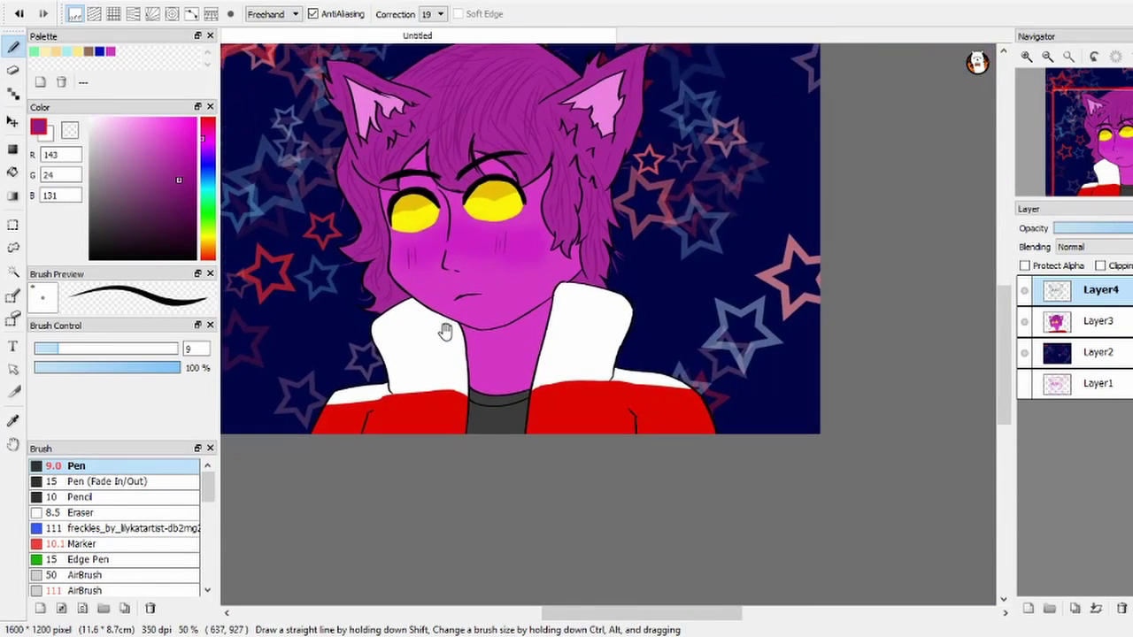
Step: Outline and fill a grey (RGB 189, 189, 189) shadow below the jaw on the white collar on Layer3
{"action": "scroll", "coordinate": [445, 328], "scroll_direction": "up", "scroll_amount": 3}
{"action": "left_click", "coordinate": [90, 117]}
{"action": "left_click_drag", "start_coordinate": [478, 263], "coordinate": [501, 252]}
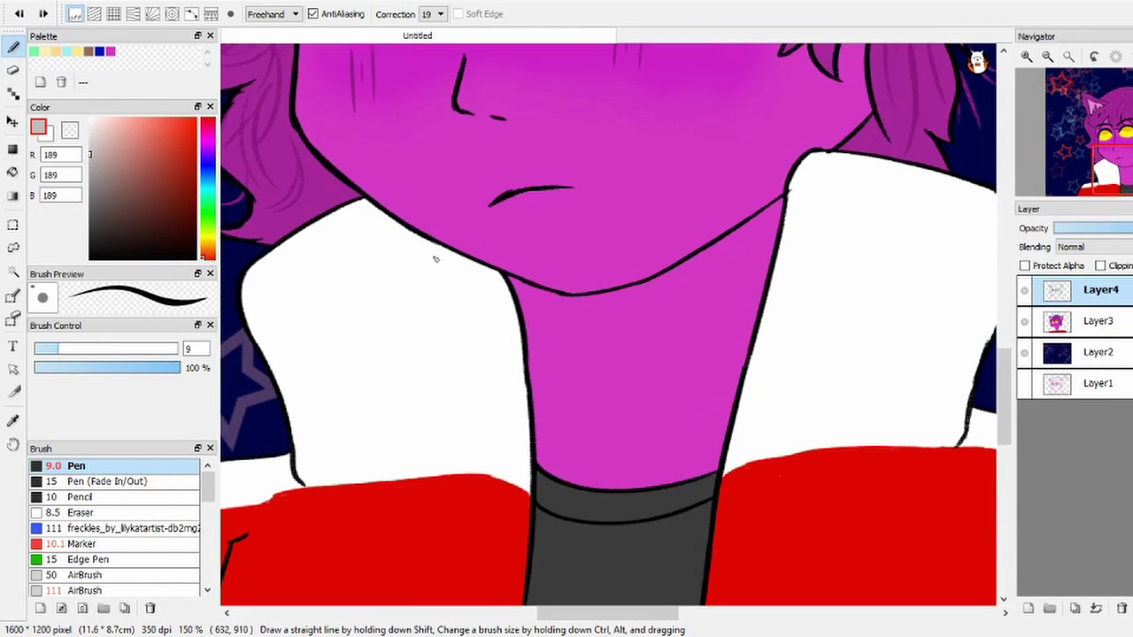
{"action": "key", "text": "Down"}
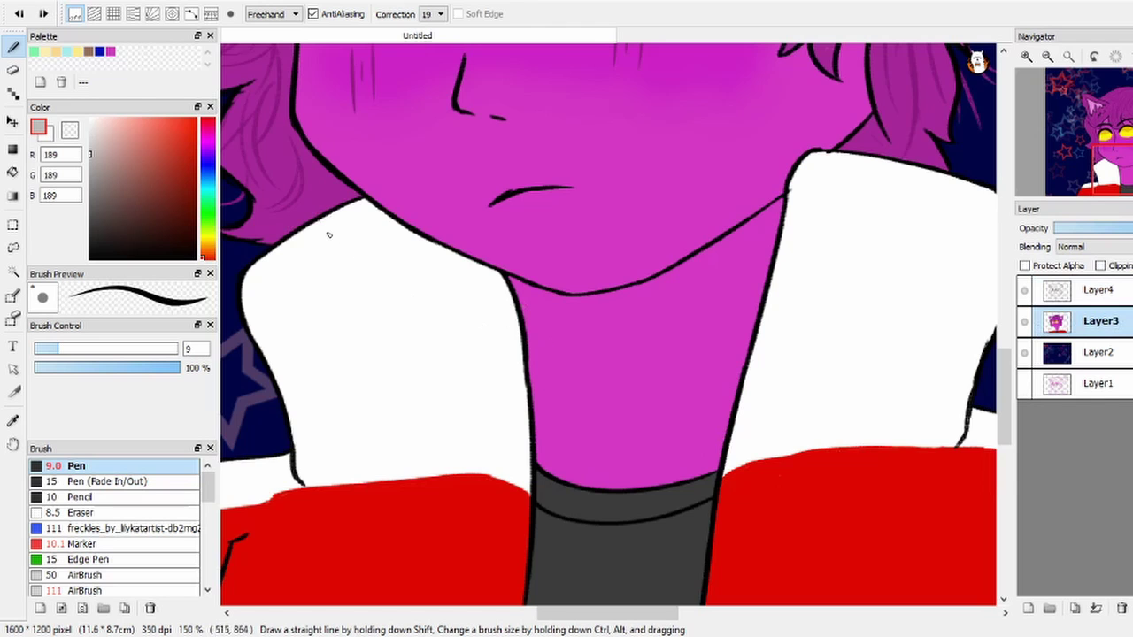
{"action": "mouse_move", "coordinate": [320, 219]}
{"action": "left_mouse_down"}
{"action": "mouse_move", "coordinate": [503, 339]}
{"action": "mouse_move", "coordinate": [543, 337]}
{"action": "left_mouse_up"}
{"action": "key", "text": "g"}
{"action": "left_click", "coordinate": [351, 254]}
{"action": "scroll", "coordinate": [354, 286], "scroll_direction": "down", "scroll_amount": 2}
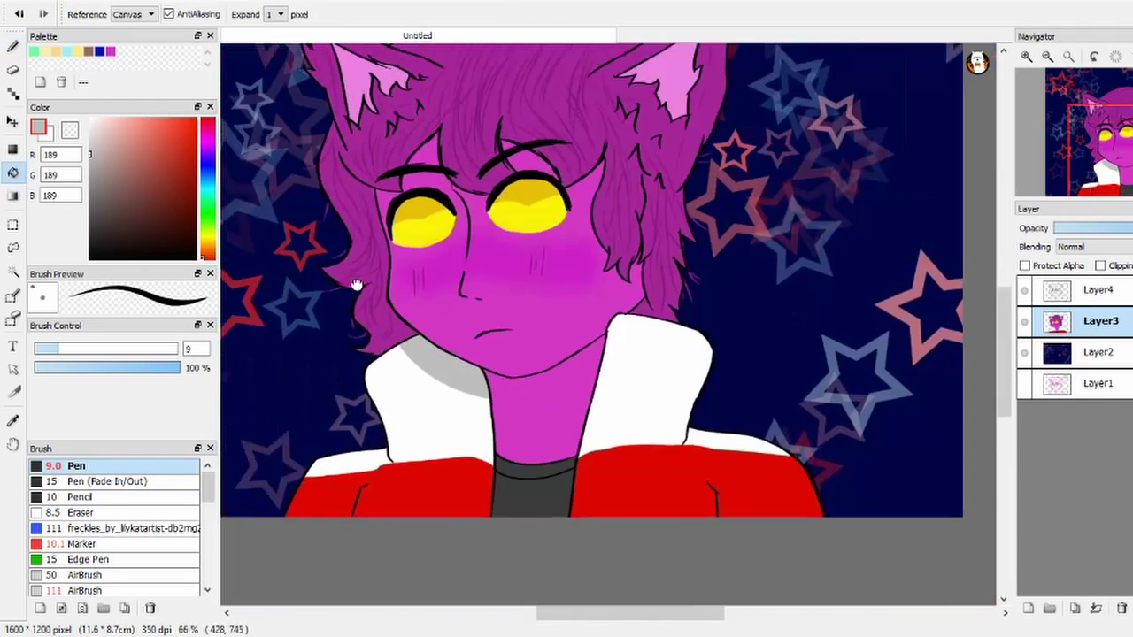
Step: Outline a curved chin shadow across the neck on Layer3 with an enlarged Pen and fill it with purple (RGB 167, 36, 184)
{"action": "key", "text": "b"}
{"action": "scroll", "coordinate": [438, 372], "scroll_direction": "up", "scroll_amount": 3}
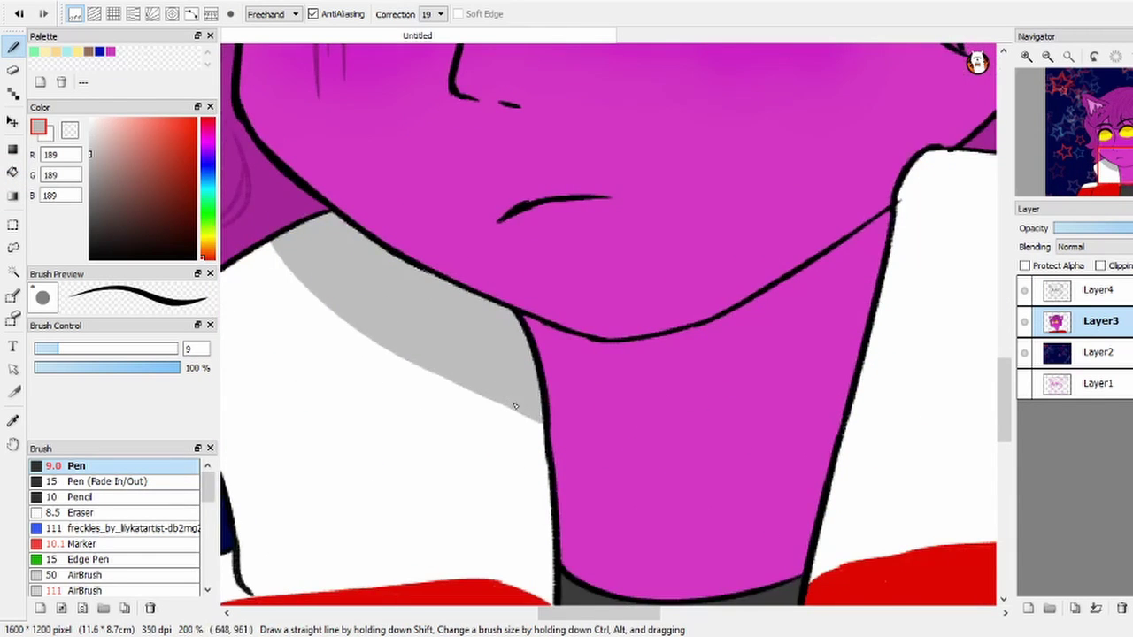
{"action": "scroll", "coordinate": [515, 405], "scroll_direction": "down", "scroll_amount": 1}
{"action": "scroll", "coordinate": [350, 301], "scroll_direction": "up", "scroll_amount": 1}
{"action": "scroll", "coordinate": [462, 395], "scroll_direction": "down", "scroll_amount": 1}
{"action": "scroll", "coordinate": [532, 280], "scroll_direction": "up", "scroll_amount": 1}
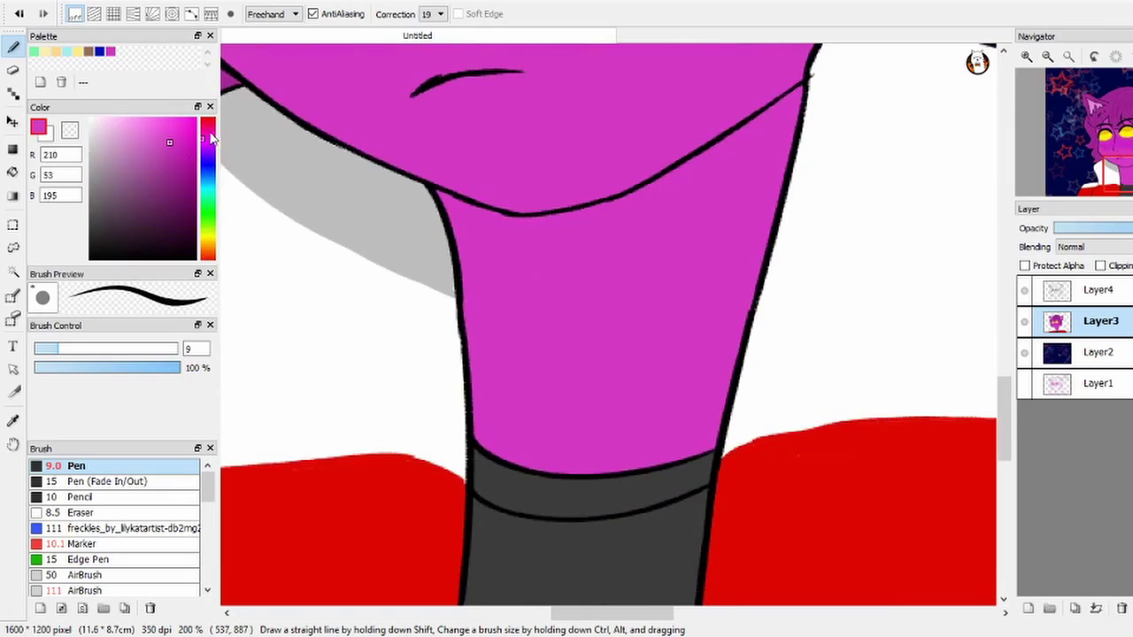
{"action": "left_click_drag", "start_coordinate": [300, 316], "coordinate": [336, 316]}
{"action": "left_click_drag", "start_coordinate": [462, 307], "coordinate": [719, 247]}
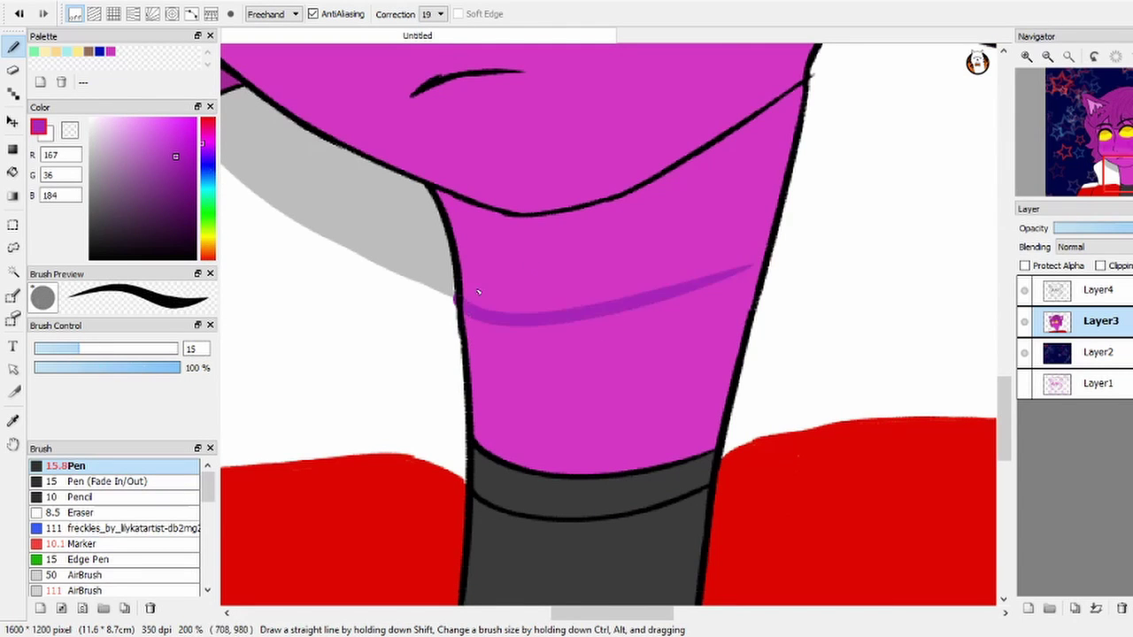
{"action": "key", "text": "g"}
{"action": "scroll", "coordinate": [510, 192], "scroll_direction": "up", "scroll_amount": 1}
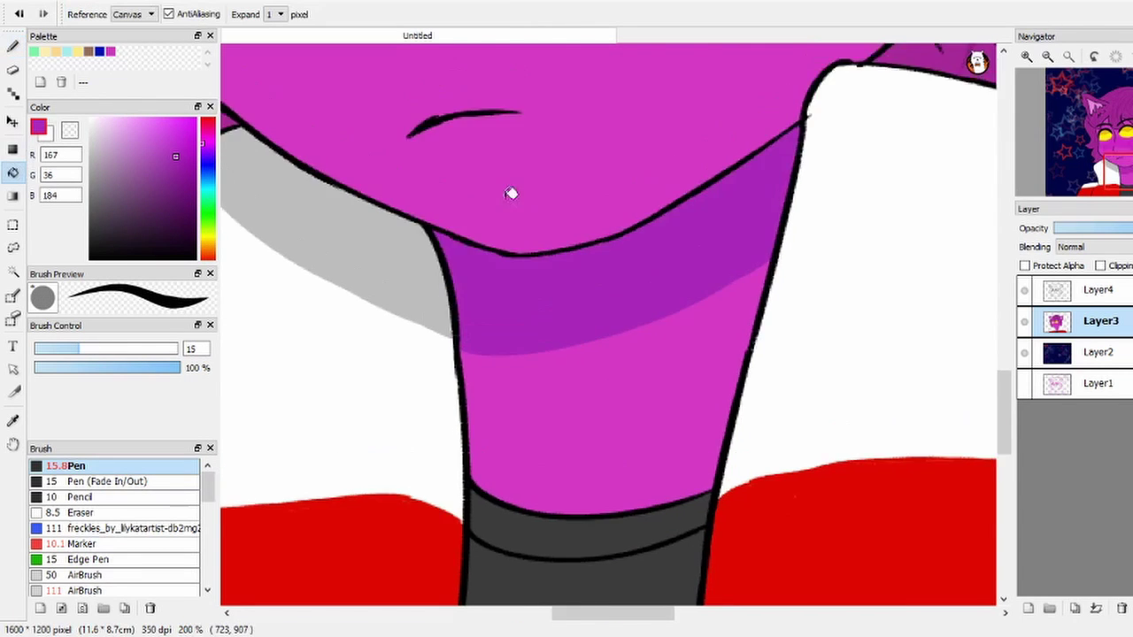
Step: Sign the picture in black near the background's lower-right corner on Layer3 with the Pen at size 11.4
{"action": "scroll", "coordinate": [521, 268], "scroll_direction": "down", "scroll_amount": 1}
{"action": "scroll", "coordinate": [525, 248], "scroll_direction": "up", "scroll_amount": 1}
{"action": "scroll", "coordinate": [480, 248], "scroll_direction": "down", "scroll_amount": 1}
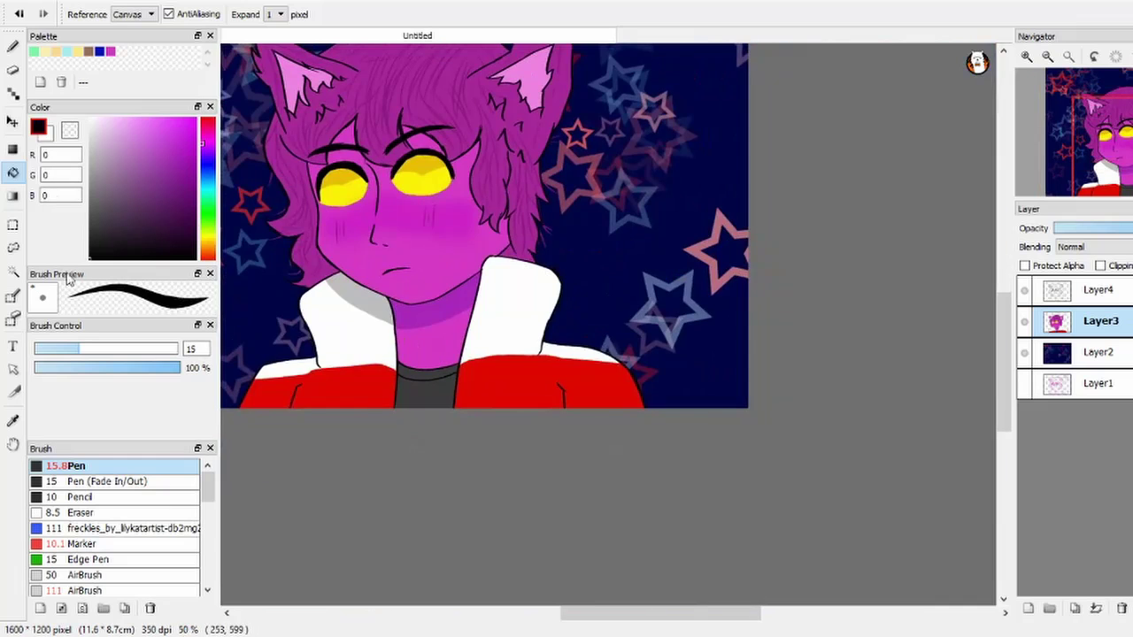
{"action": "key", "text": "b"}
{"action": "scroll", "coordinate": [550, 303], "scroll_direction": "up", "scroll_amount": 1}
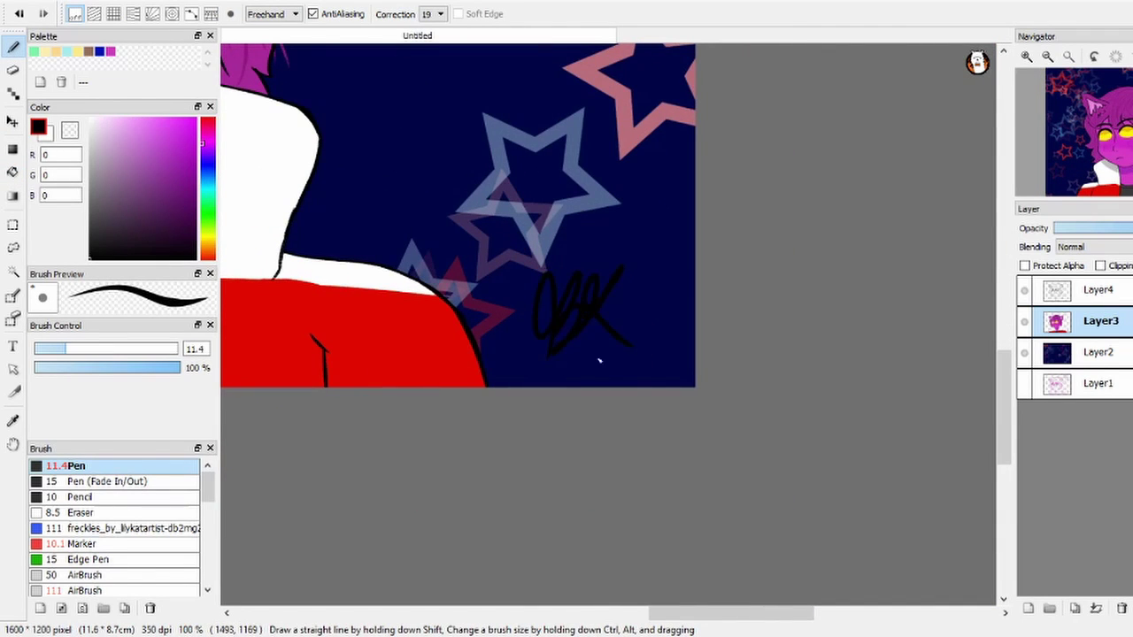
{"action": "scroll", "coordinate": [599, 360], "scroll_direction": "down", "scroll_amount": 1}
{"action": "scroll", "coordinate": [599, 360], "scroll_direction": "down", "scroll_amount": 1}
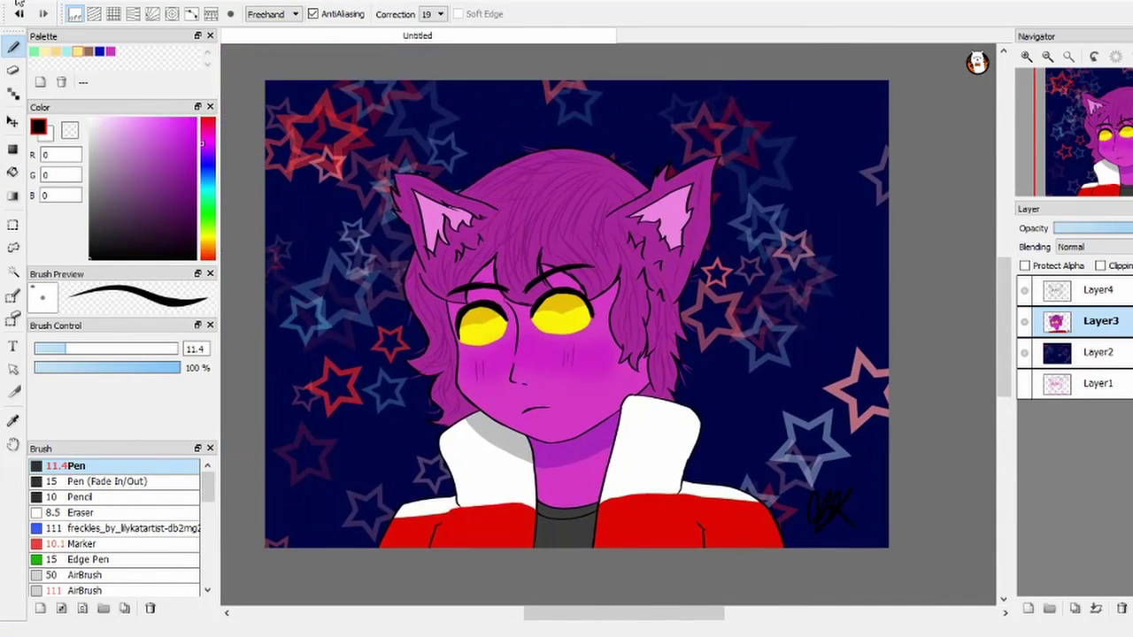